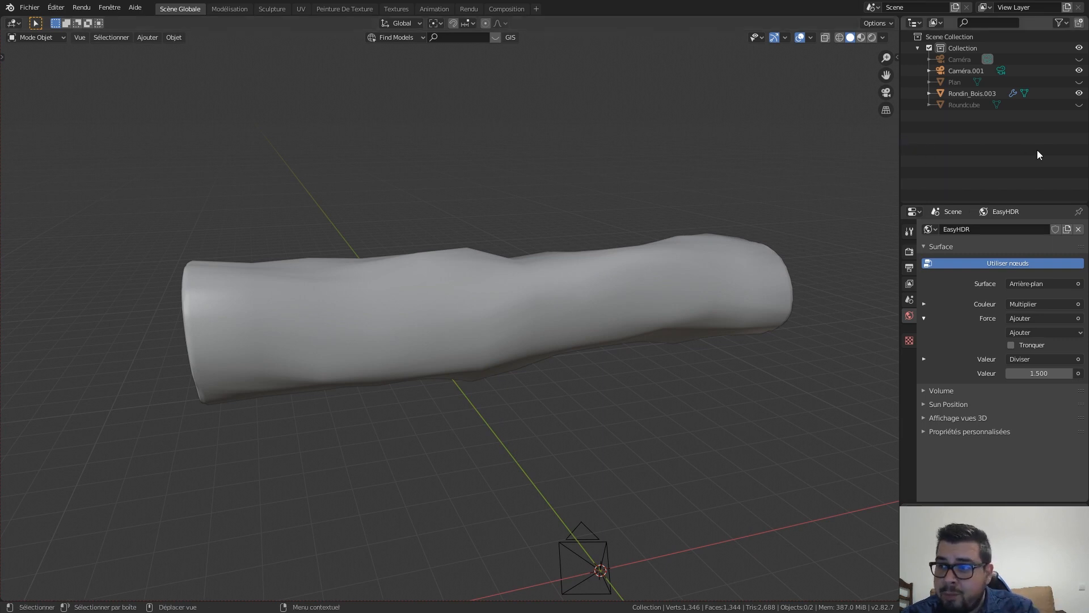
Hide the Rondin_Bois.003 log and create a new scene collection named Mesh_Procedural
{"action": "middle_click_drag", "start_coordinate": [526, 287], "coordinate": [688, 205]}
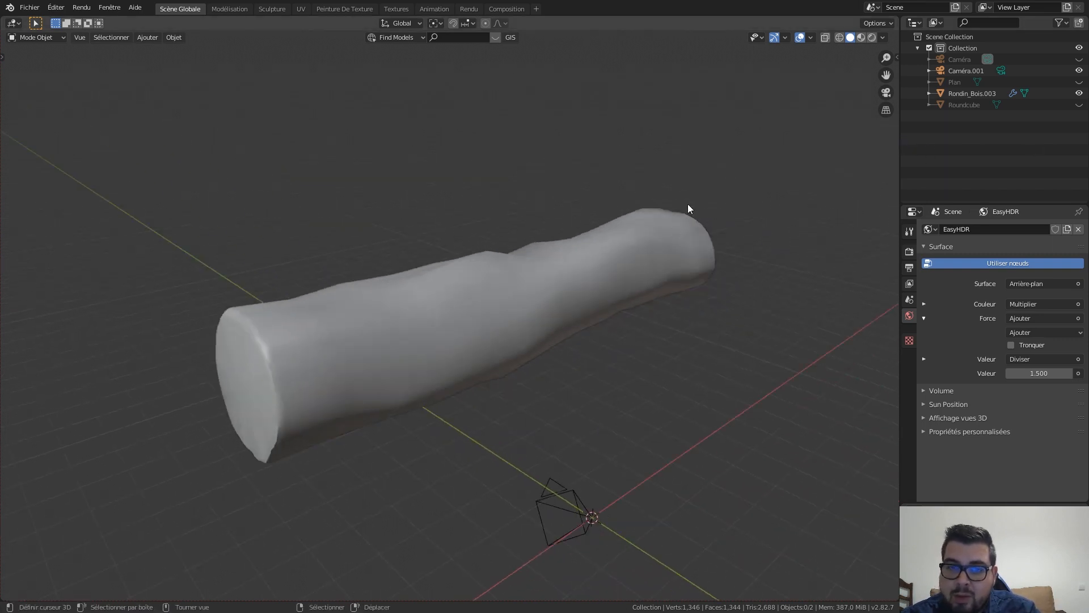
{"action": "left_click", "coordinate": [1079, 93]}
{"action": "left_click", "coordinate": [967, 46]}
{"action": "right_click", "coordinate": [966, 45]}
{"action": "right_click", "coordinate": [961, 37]}
{"action": "left_click", "coordinate": [961, 37]}
{"action": "double_click", "coordinate": [966, 116]}
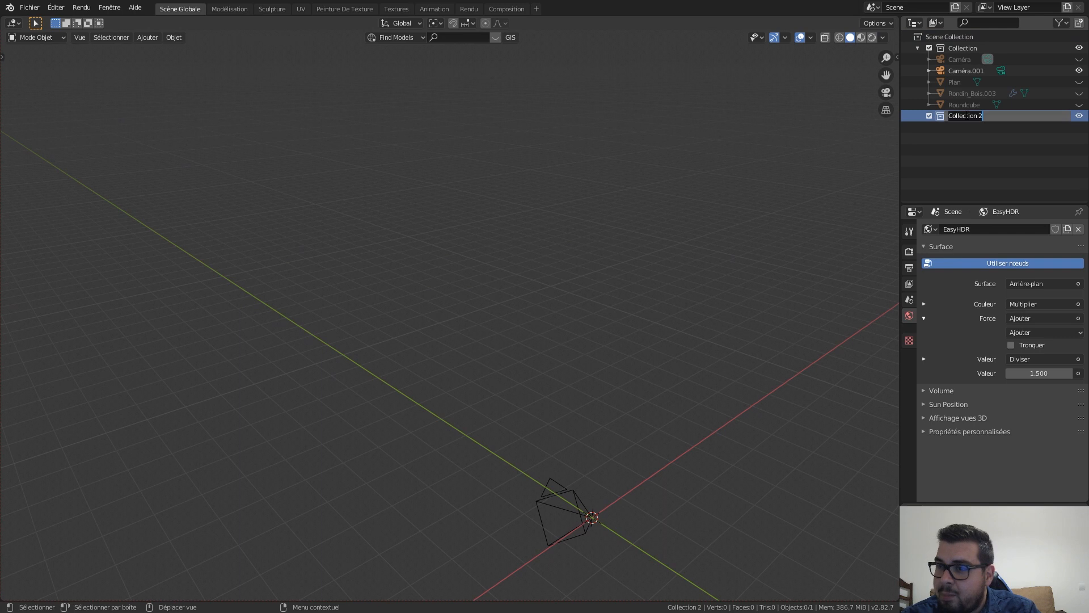
{"action": "type", "text": "Mesh"}
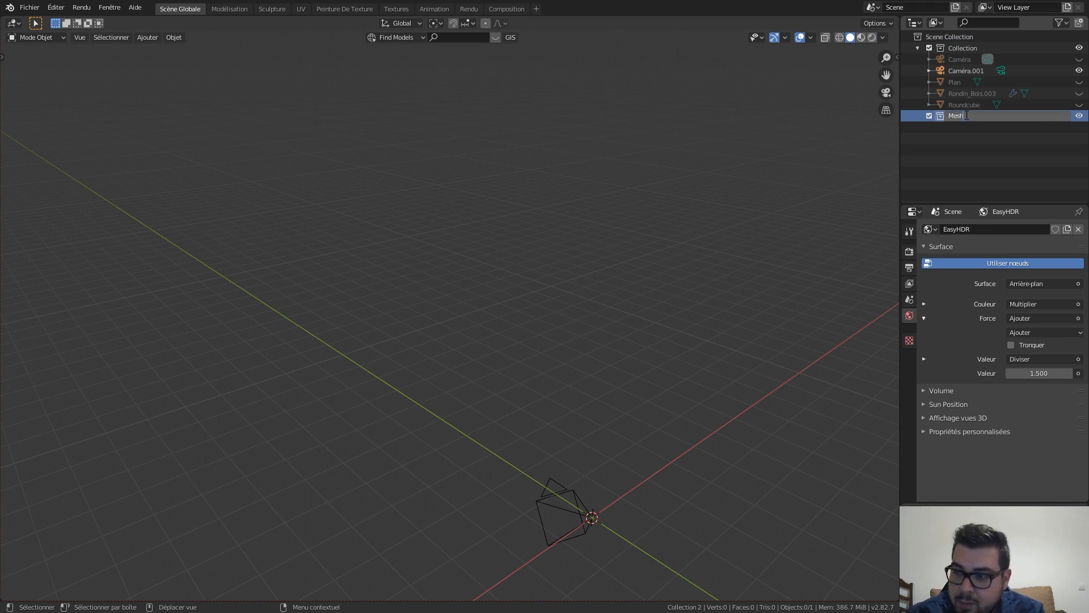
{"action": "type", "text": " Proced"}
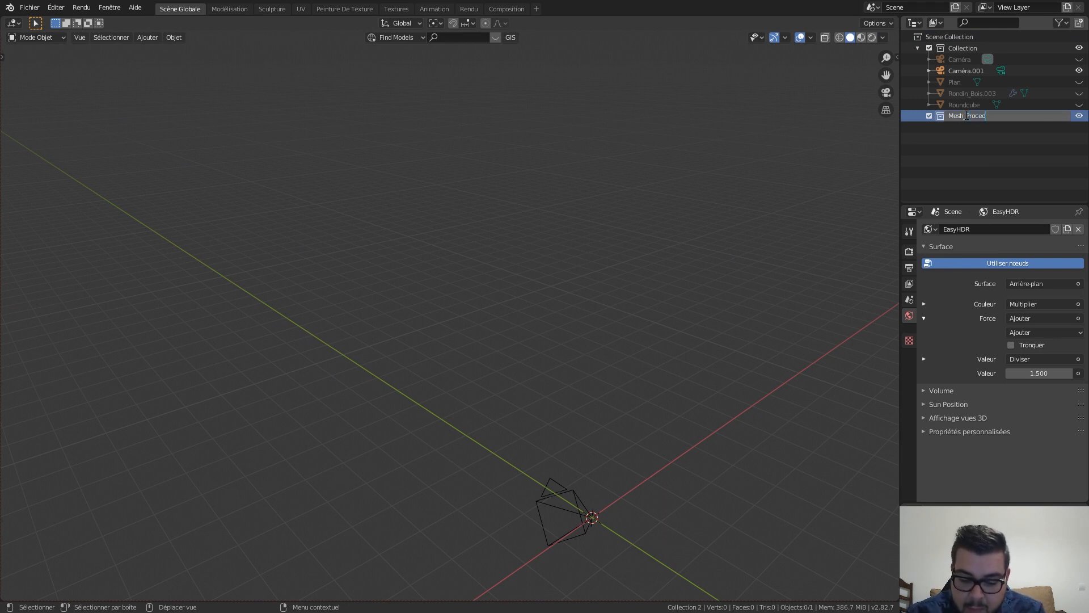
{"action": "type", "text": "url"}
{"action": "key", "text": "Return"}
{"action": "key", "text": "Left"}
{"action": "type", "text": "a"}
{"action": "key", "text": "Return"}
Move Rondin_Bois.003 into the Mesh_Procedural collection and rename the original collection Scène_Texturing
{"action": "left_click_drag", "start_coordinate": [971, 94], "coordinate": [976, 116]}
{"action": "double_click", "coordinate": [967, 49]}
{"action": "type", "text": "S"}
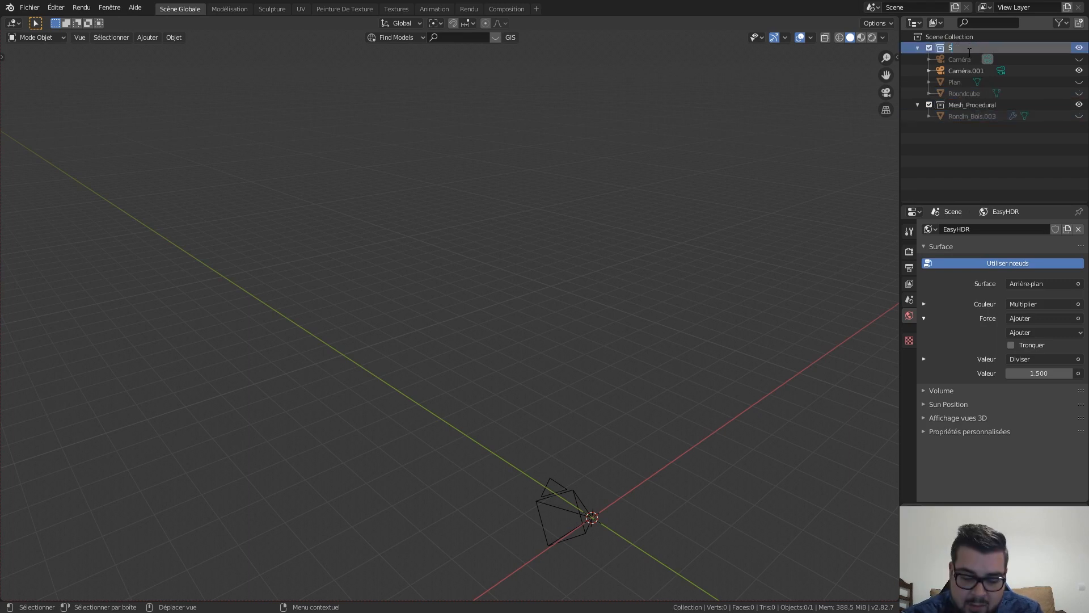
{"action": "type", "text": "cène_Texturing"}
{"action": "key", "text": "Return"}
Rename the Roundcube object as Sphère
{"action": "double_click", "coordinate": [972, 93]}
{"action": "type", "text": "Sphère"}
{"action": "key", "text": "Return"}
Delete the Caméra.001 object, and collapse and exclude the Mesh_Procedural collection from the view layer
{"action": "left_click", "coordinate": [967, 81]}
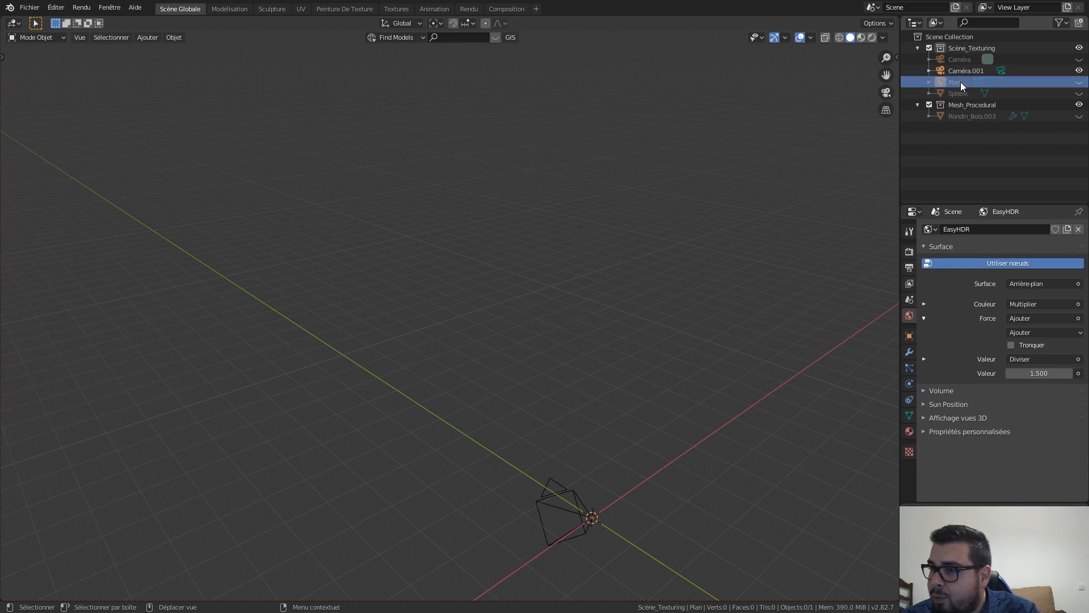
{"action": "left_click", "coordinate": [970, 69]}
{"action": "key", "text": "x"}
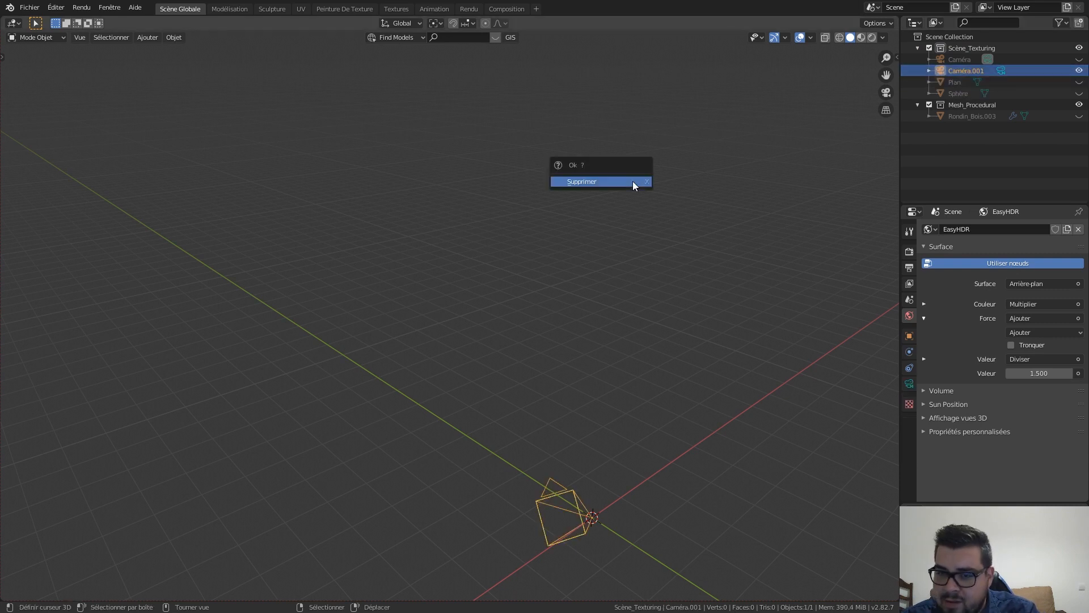
{"action": "left_click", "coordinate": [632, 182]}
{"action": "left_click", "coordinate": [917, 93]}
{"action": "left_click", "coordinate": [929, 93]}
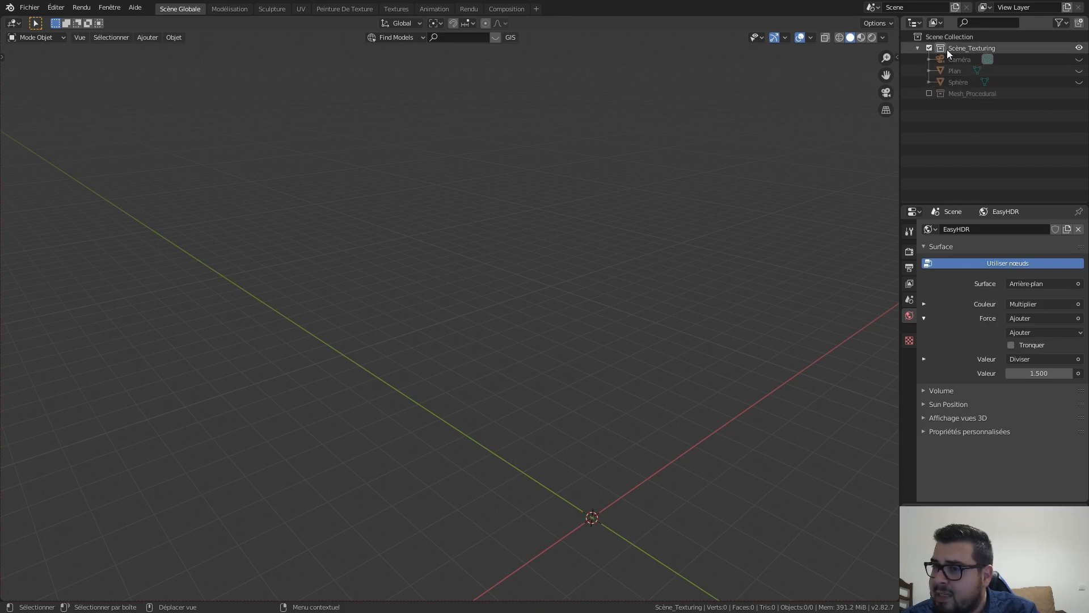
Unhide Plan and Sphère in the scene hierarchy and enable Plan's display in viewports and renders
{"action": "left_click", "coordinate": [1079, 71]}
{"action": "left_click", "coordinate": [1079, 82]}
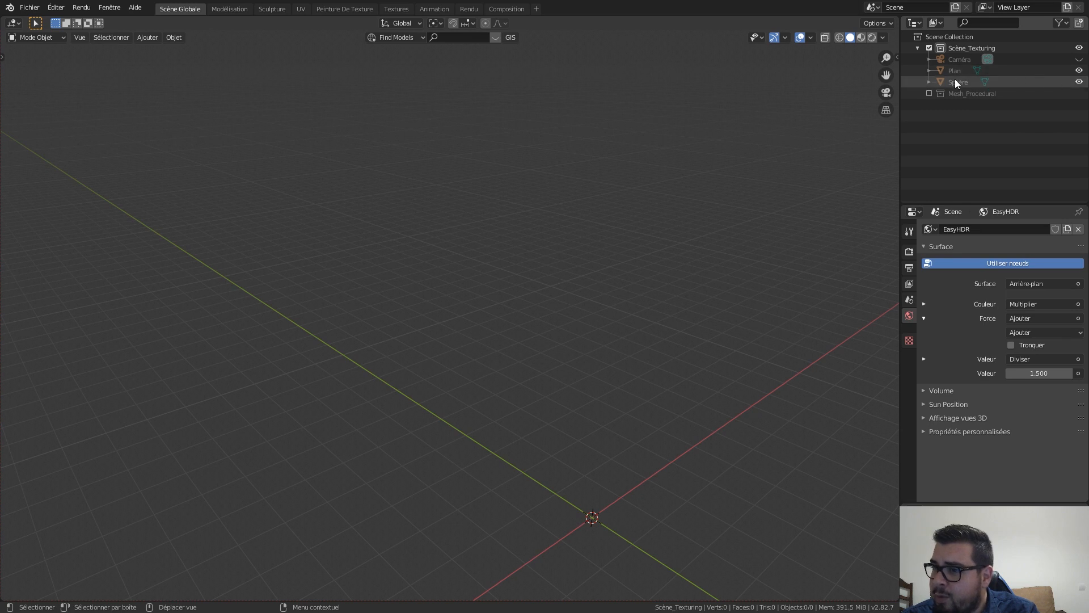
{"action": "left_click", "coordinate": [956, 71]}
{"action": "left_click", "coordinate": [910, 336]}
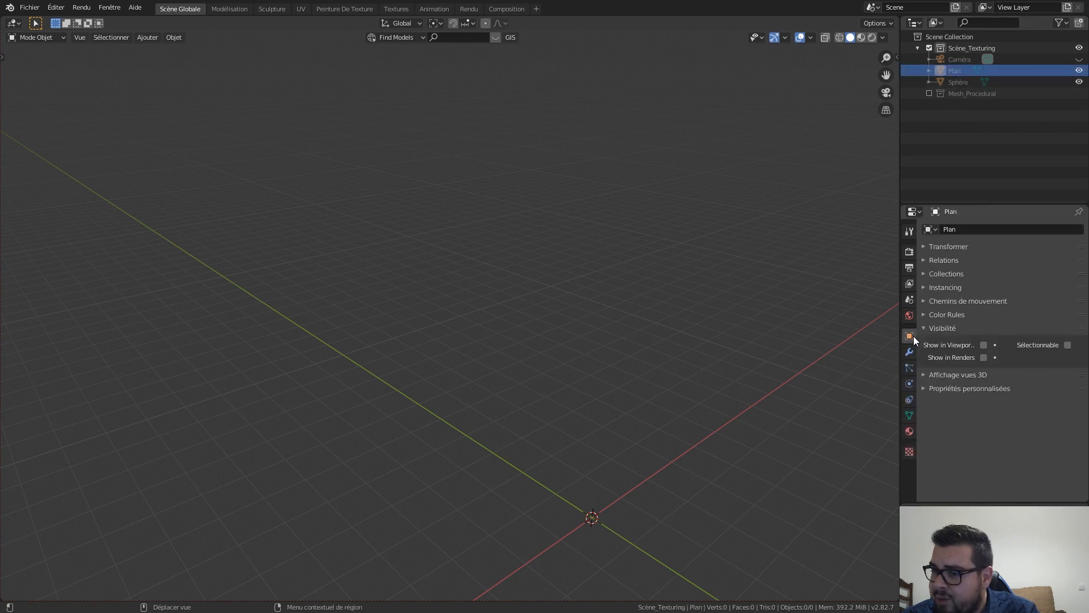
{"action": "left_click", "coordinate": [983, 345]}
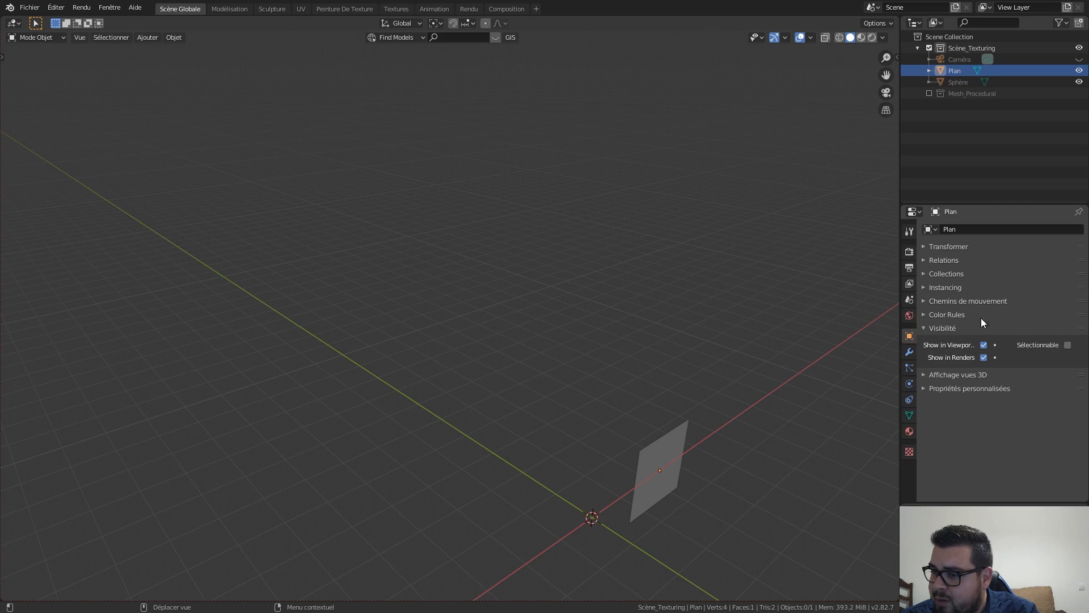
Enable Sphère's display in viewports and renders and make it selectable
{"action": "left_click", "coordinate": [959, 82]}
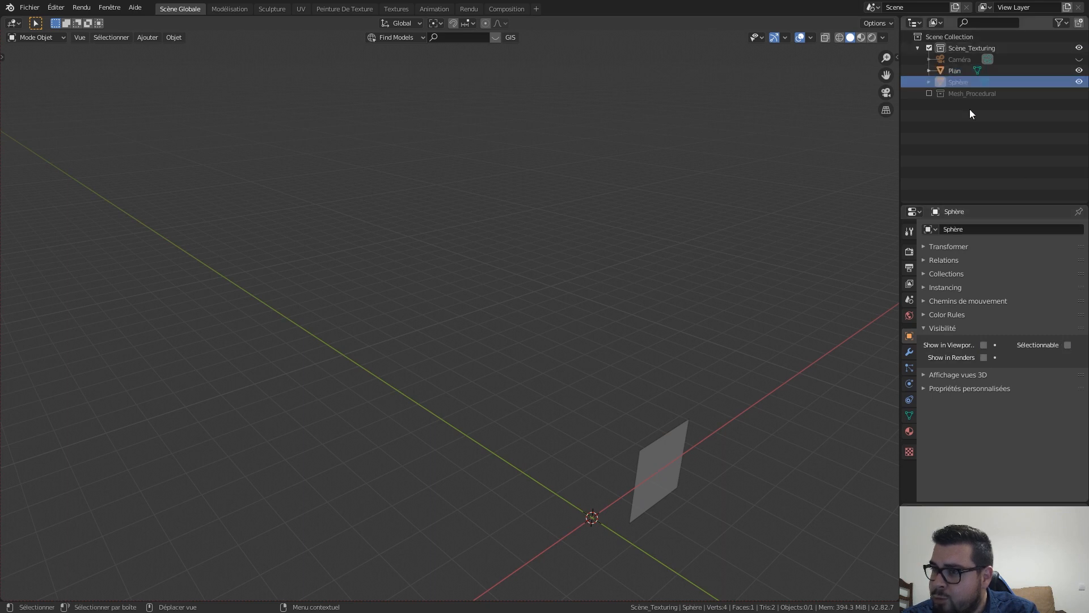
{"action": "left_click_drag", "start_coordinate": [983, 345], "coordinate": [985, 358]}
{"action": "left_click", "coordinate": [1068, 345]}
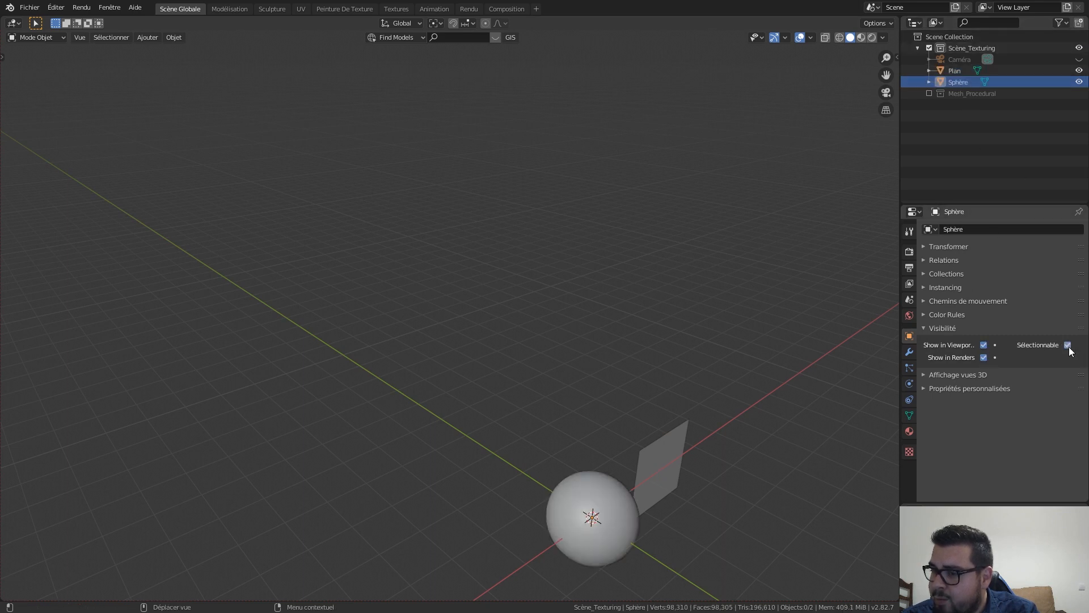
Open the Textures workspace and frame the sphere and plane side by side in its rendered viewport
{"action": "middle_click_drag", "start_coordinate": [822, 311], "coordinate": [688, 255]}
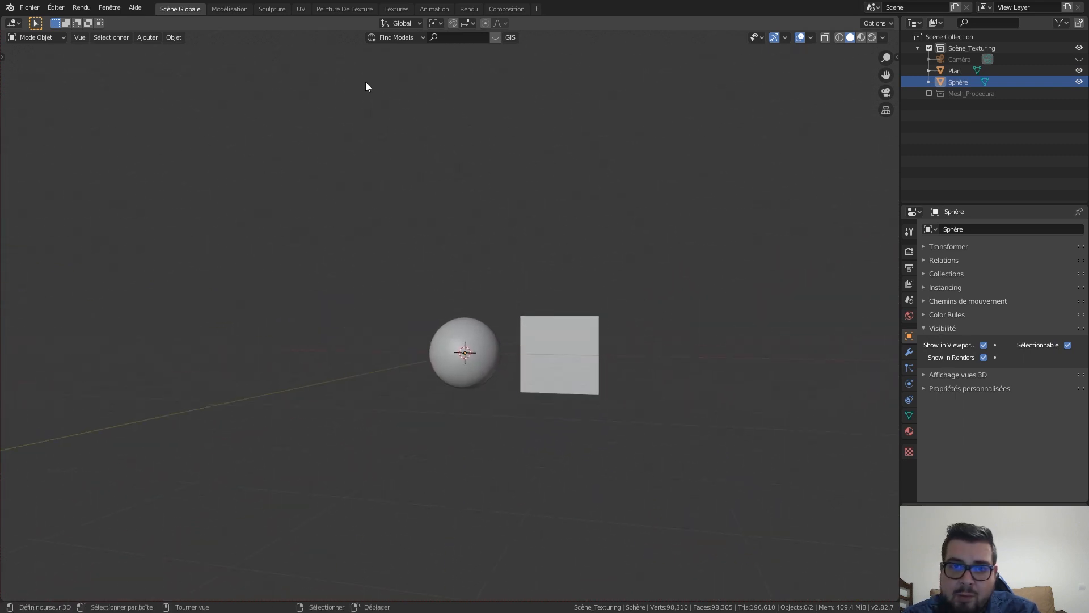
{"action": "left_click", "coordinate": [399, 11]}
{"action": "scroll", "coordinate": [241, 204], "scroll_direction": "up", "scroll_amount": 5}
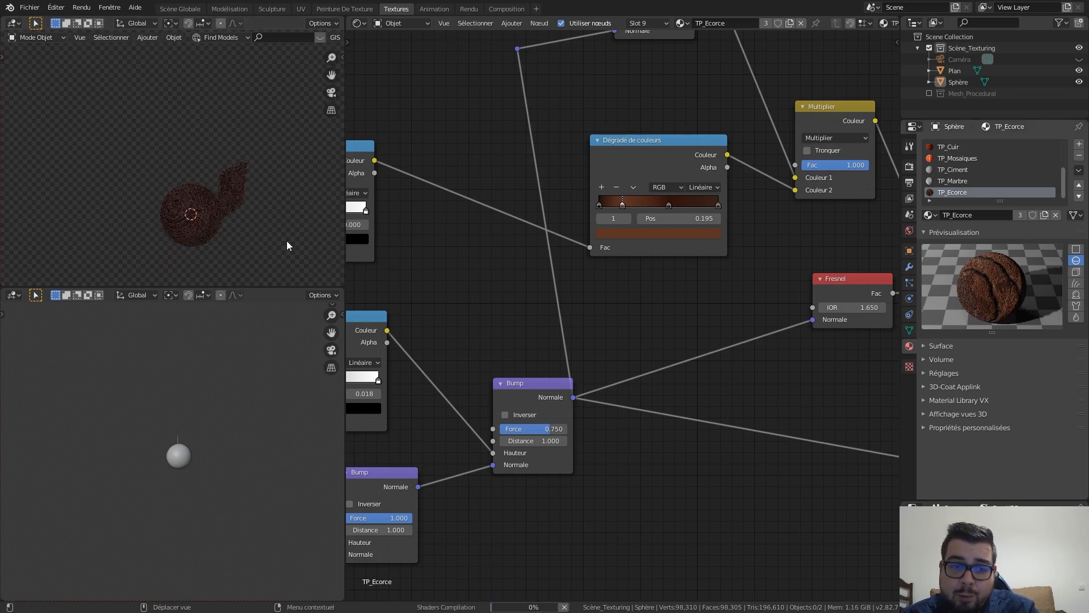
{"action": "middle_click_drag", "start_coordinate": [240, 223], "coordinate": [183, 149]}
{"action": "scroll", "coordinate": [196, 168], "scroll_direction": "up", "scroll_amount": 4}
{"action": "scroll", "coordinate": [182, 148], "scroll_direction": "up", "scroll_amount": 2}
{"action": "middle_click_drag", "start_coordinate": [254, 170], "coordinate": [167, 185]}
Examine the node tree of the TP_Ecorce material, back to its texture coordinate nodes
{"action": "scroll", "coordinate": [180, 175], "scroll_direction": "down", "scroll_amount": 1}
{"action": "middle_click_drag", "start_coordinate": [661, 243], "coordinate": [865, 261]}
{"action": "middle_click_drag", "start_coordinate": [560, 267], "coordinate": [872, 273]}
{"action": "scroll", "coordinate": [646, 257], "scroll_direction": "down", "scroll_amount": 2}
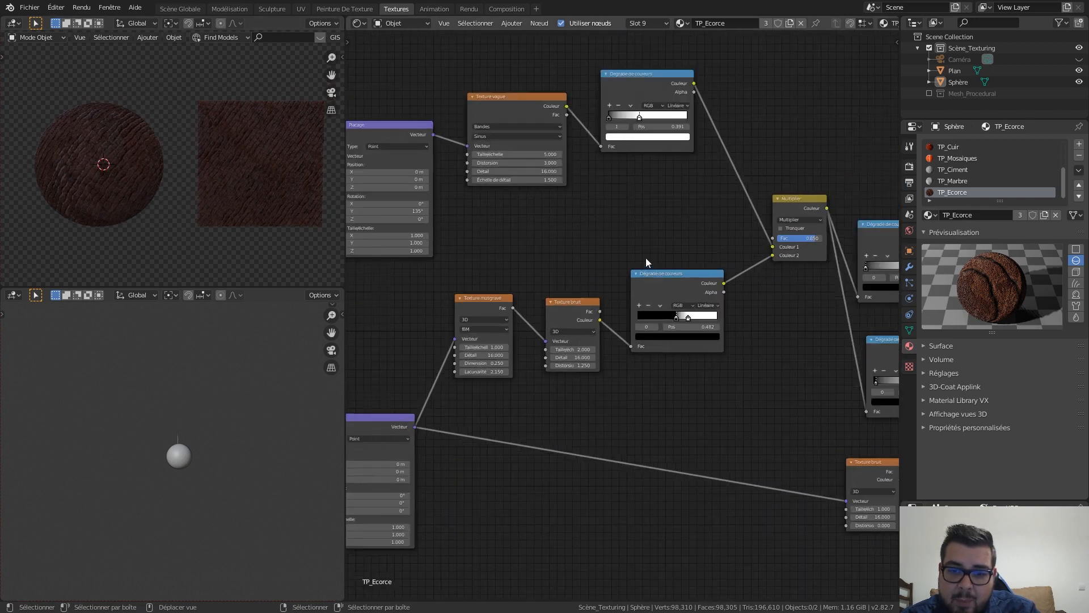
{"action": "middle_click_drag", "start_coordinate": [646, 258], "coordinate": [763, 254]}
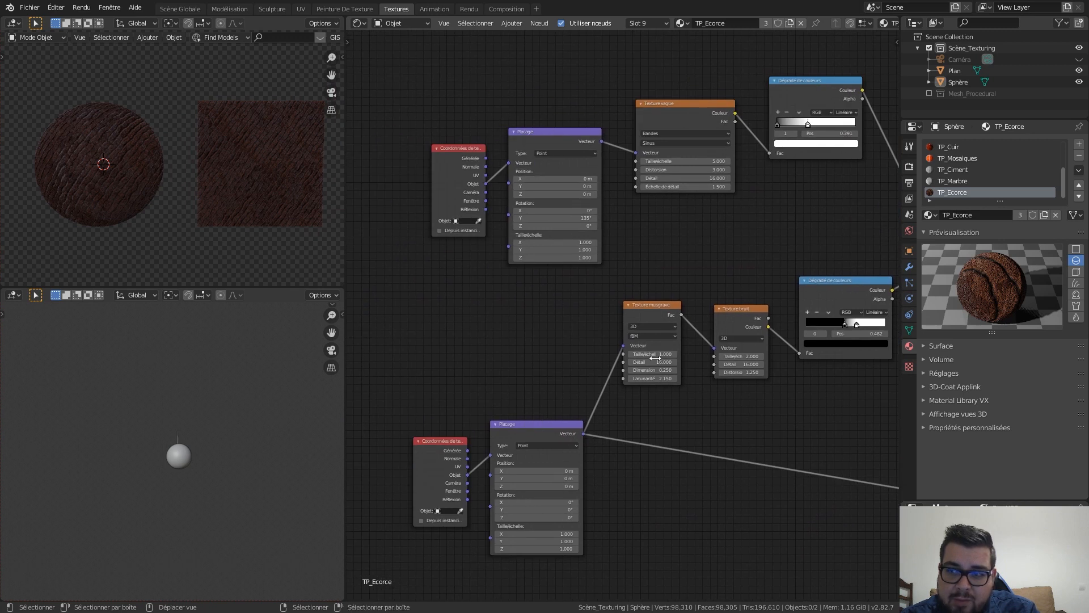
{"action": "middle_click_drag", "start_coordinate": [497, 530], "coordinate": [471, 411]}
{"action": "middle_click_drag", "start_coordinate": [634, 399], "coordinate": [443, 476]}
Add a material slot to Sphère with a new material named TP_Feu
{"action": "left_click", "coordinate": [1079, 145]}
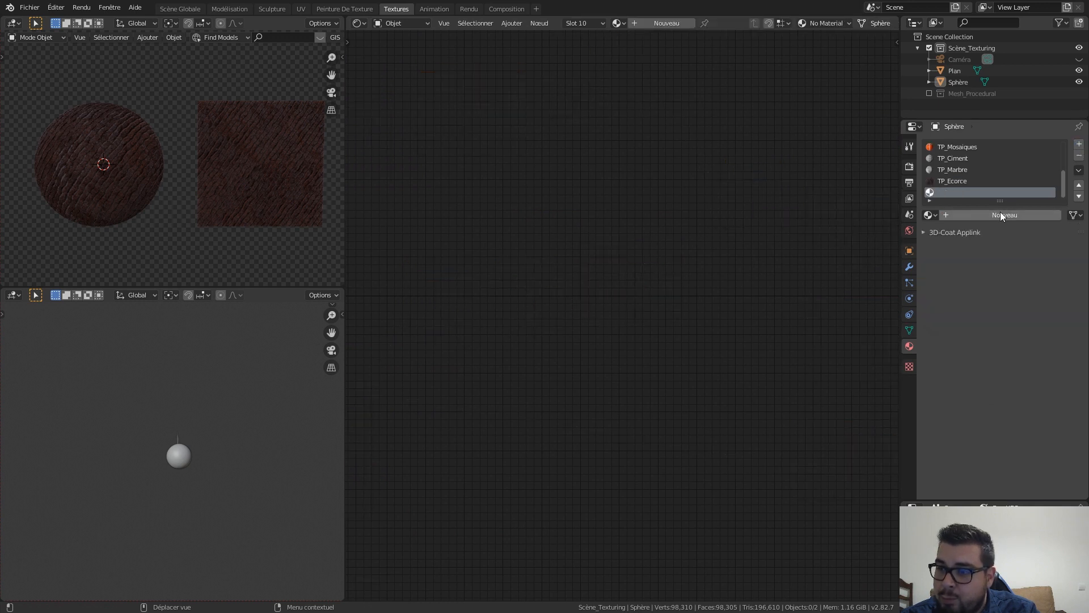
{"action": "left_click", "coordinate": [994, 215]}
{"action": "left_click", "coordinate": [991, 215]}
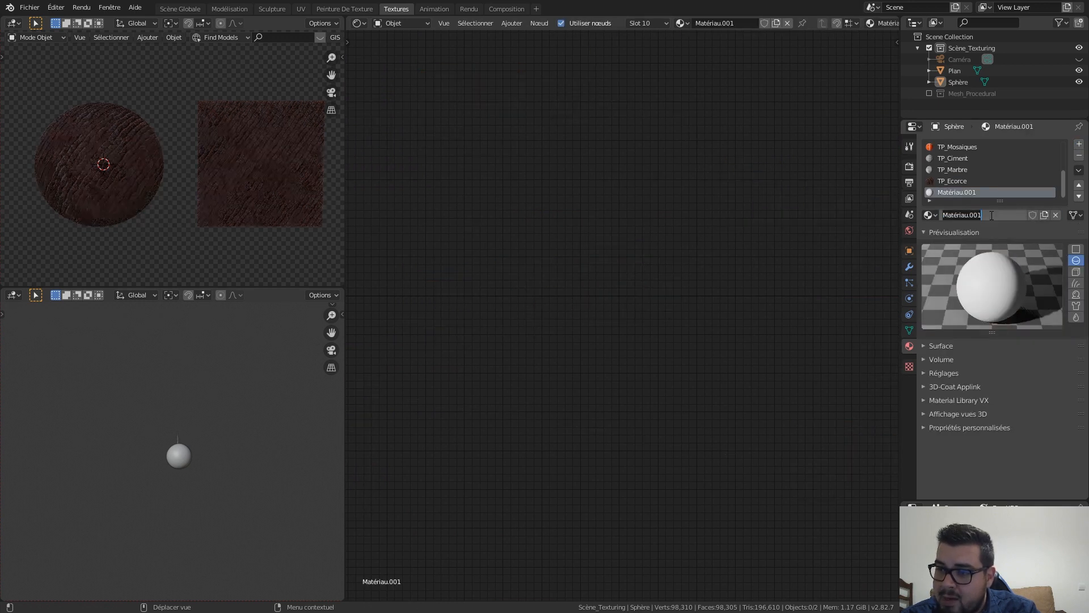
{"action": "type", "text": "T"}
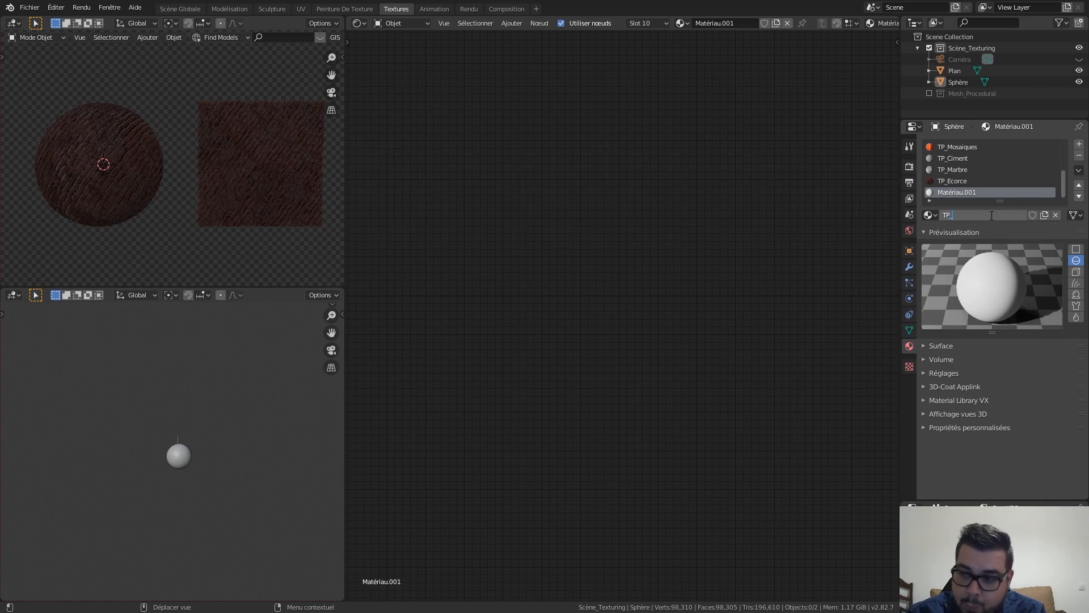
{"action": "type", "text": "P_Fe"}
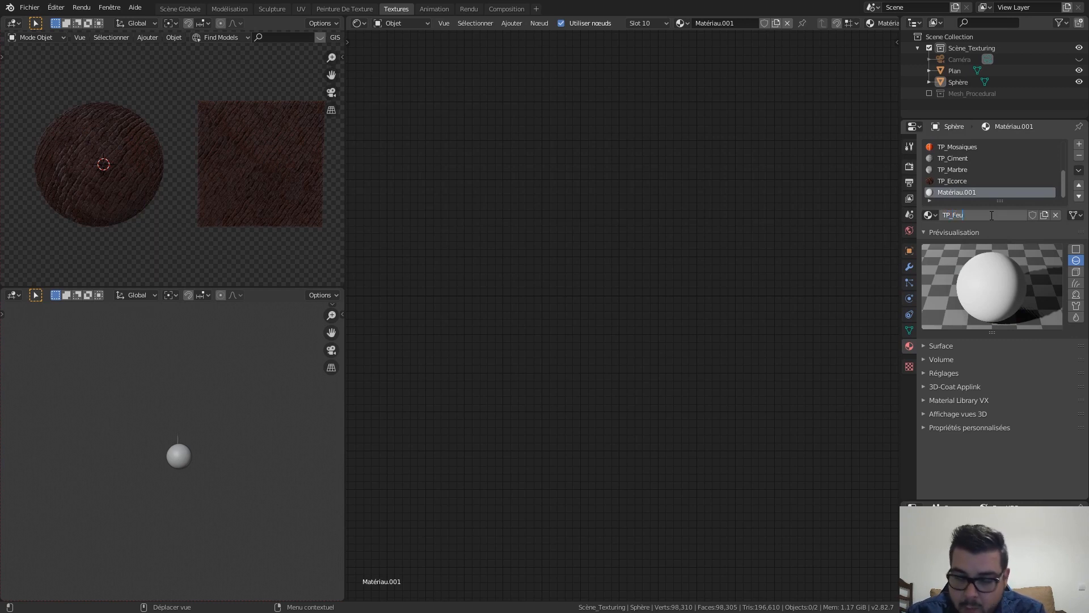
{"action": "type", "text": "u"}
{"action": "key", "text": "Return"}
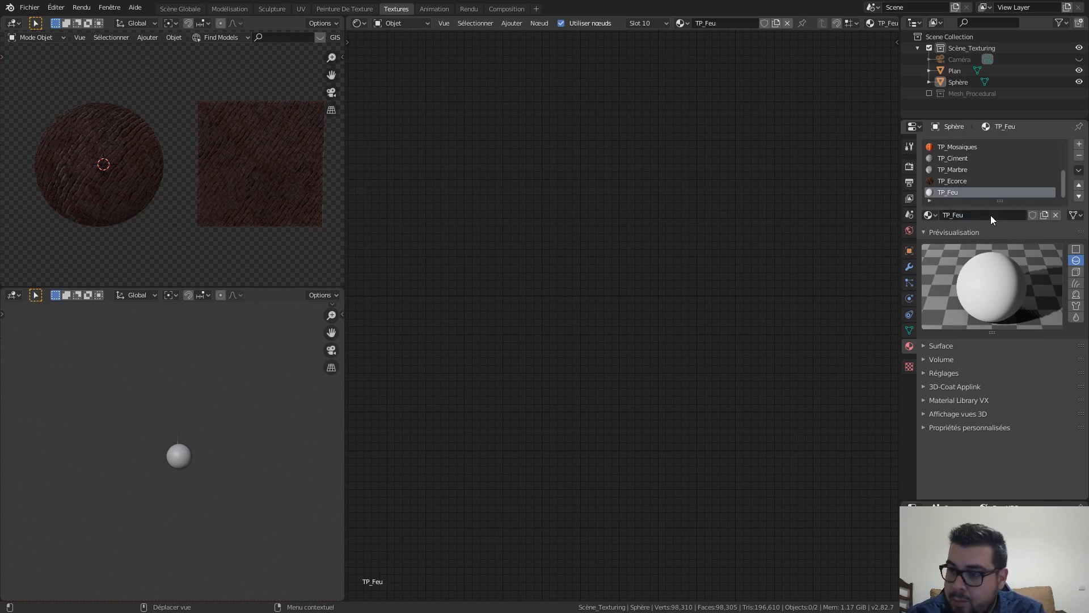
Add a material slot to Plan, put the existing TP_Feu material in it and assign it to the plane's face
{"action": "left_click", "coordinate": [237, 174]}
{"action": "key", "text": "Tab"}
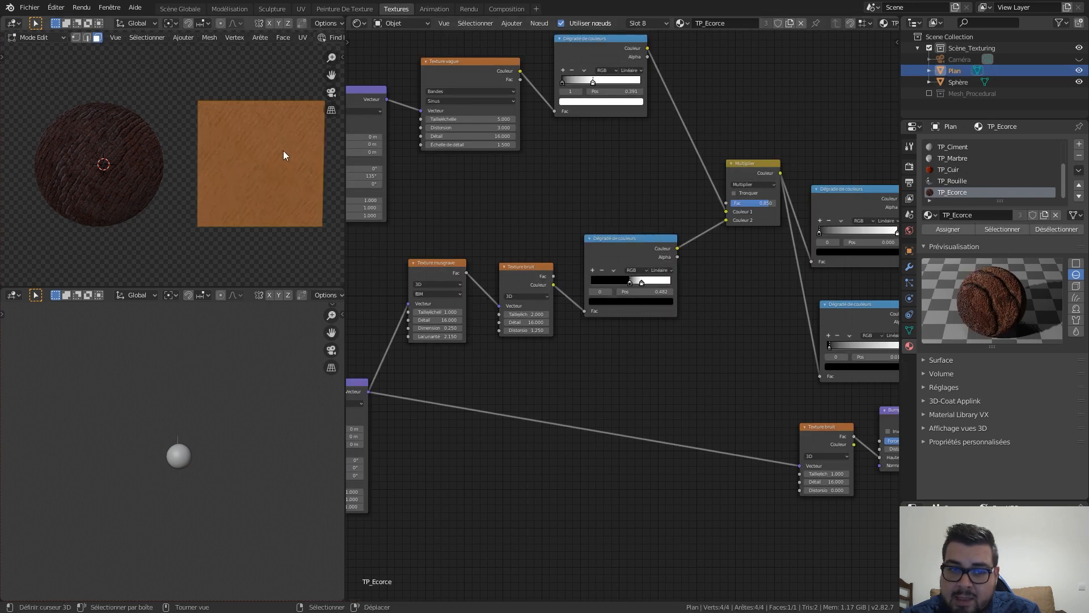
{"action": "key", "text": "Tab"}
{"action": "left_click", "coordinate": [1079, 144]}
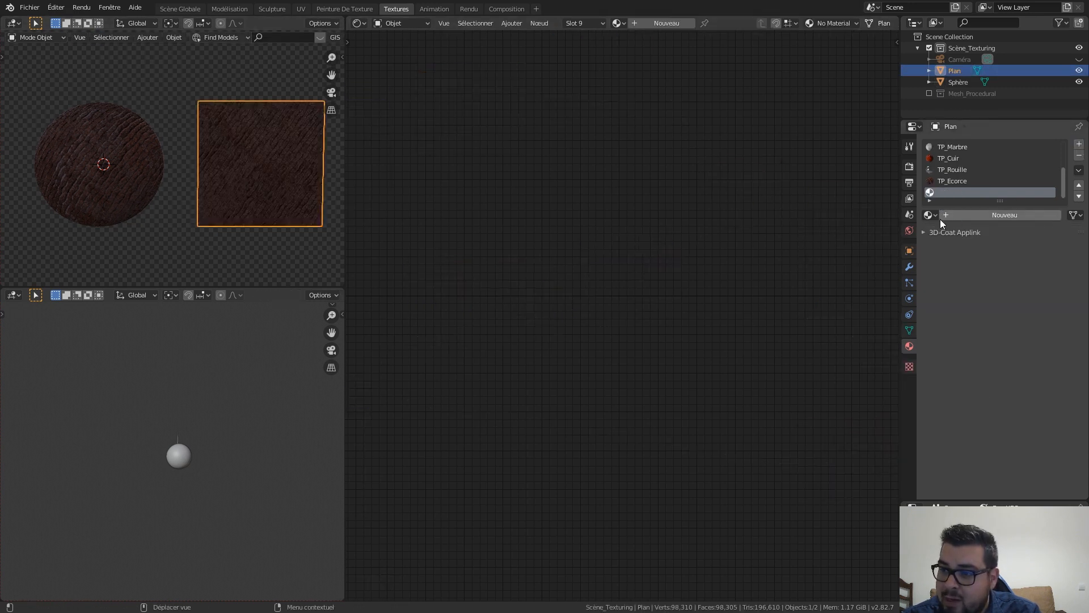
{"action": "left_click", "coordinate": [928, 214]}
{"action": "left_click", "coordinate": [959, 318]}
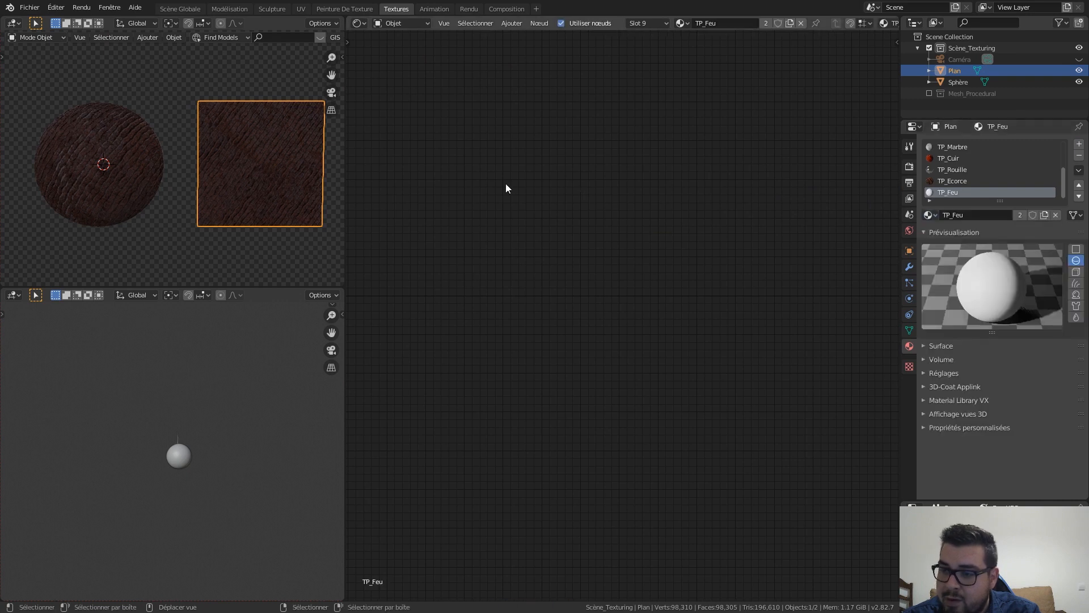
{"action": "key", "text": "Tab"}
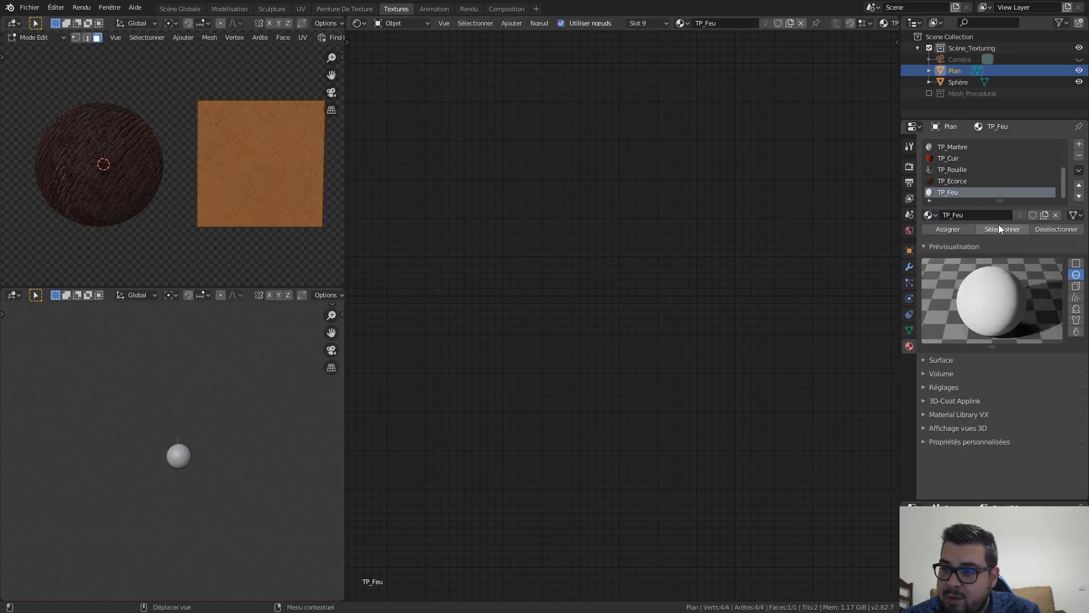
{"action": "left_click", "coordinate": [952, 228]}
{"action": "key", "text": "Tab"}
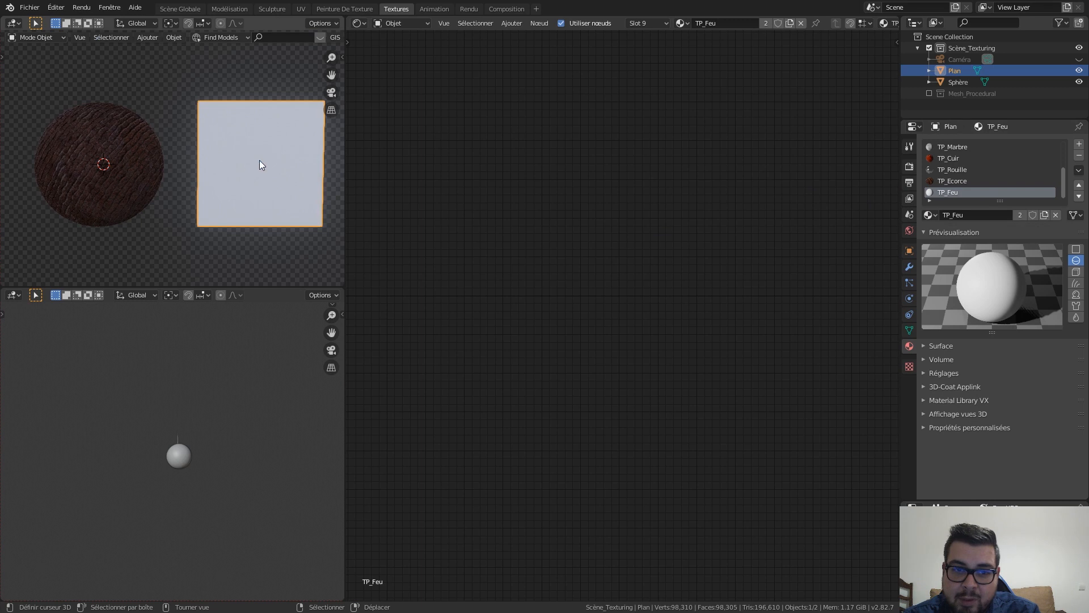
Assign the TP_Feu material to all faces of Sphère in Edit Mode
{"action": "left_click", "coordinate": [133, 160]}
{"action": "key", "text": "Tab"}
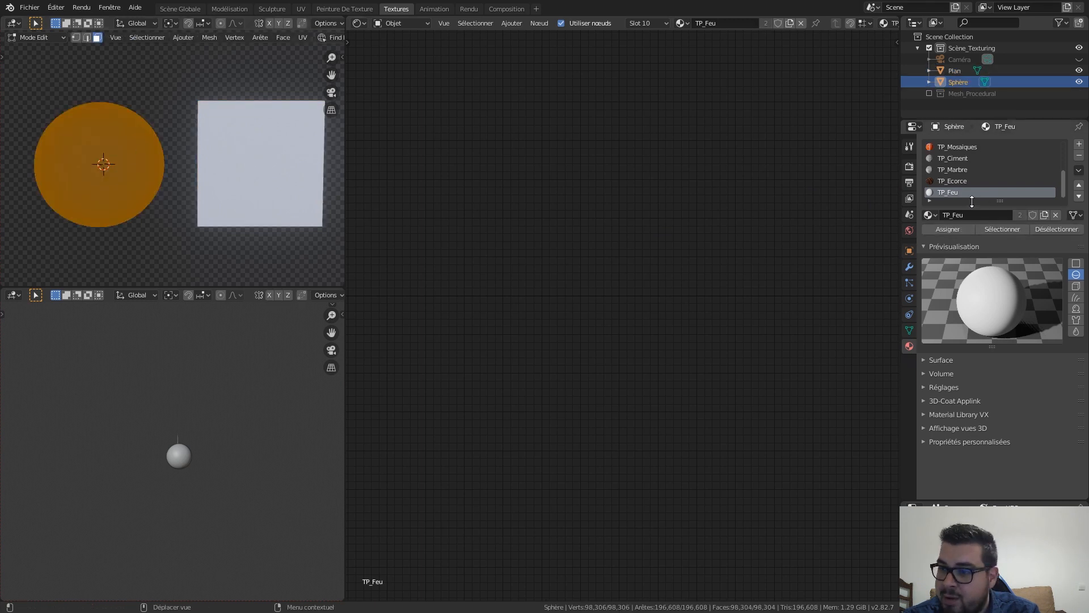
{"action": "left_click", "coordinate": [941, 229]}
{"action": "key", "text": "Tab"}
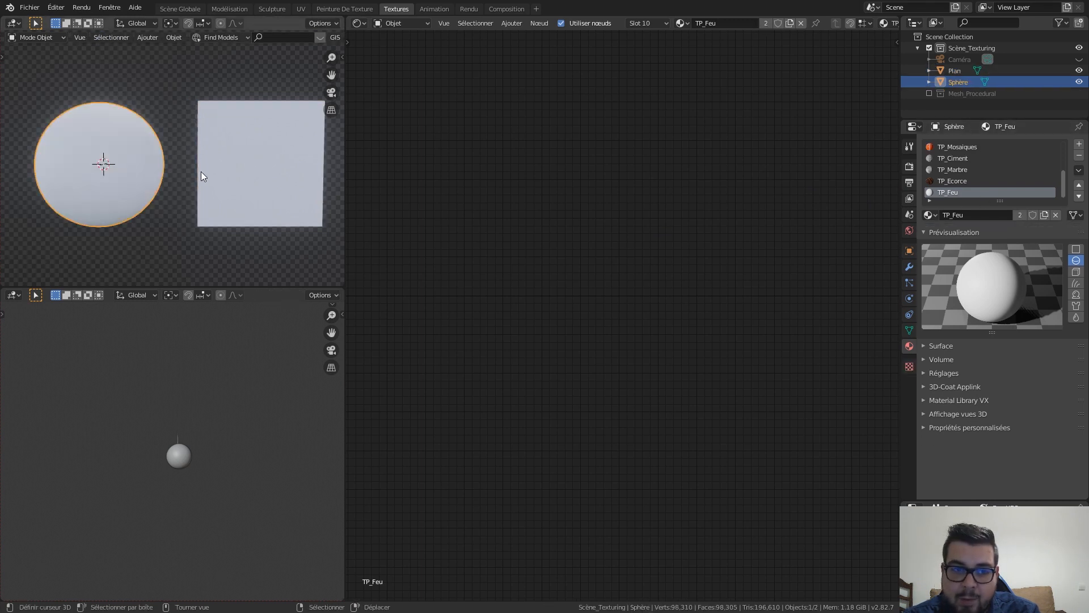
Align the second 3D viewport's view squarely to the plane and frame both the sphere and the plane
{"action": "scroll", "coordinate": [202, 171], "scroll_direction": "down", "scroll_amount": 1}
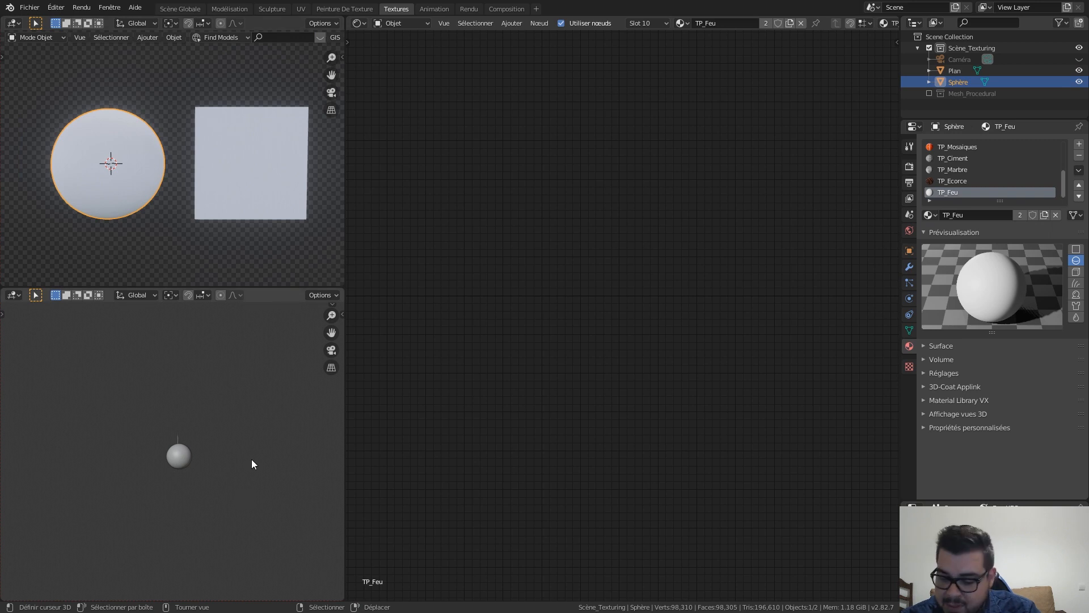
{"action": "key", "text": "KP_7"}
{"action": "scroll", "coordinate": [250, 458], "scroll_direction": "up", "scroll_amount": 5}
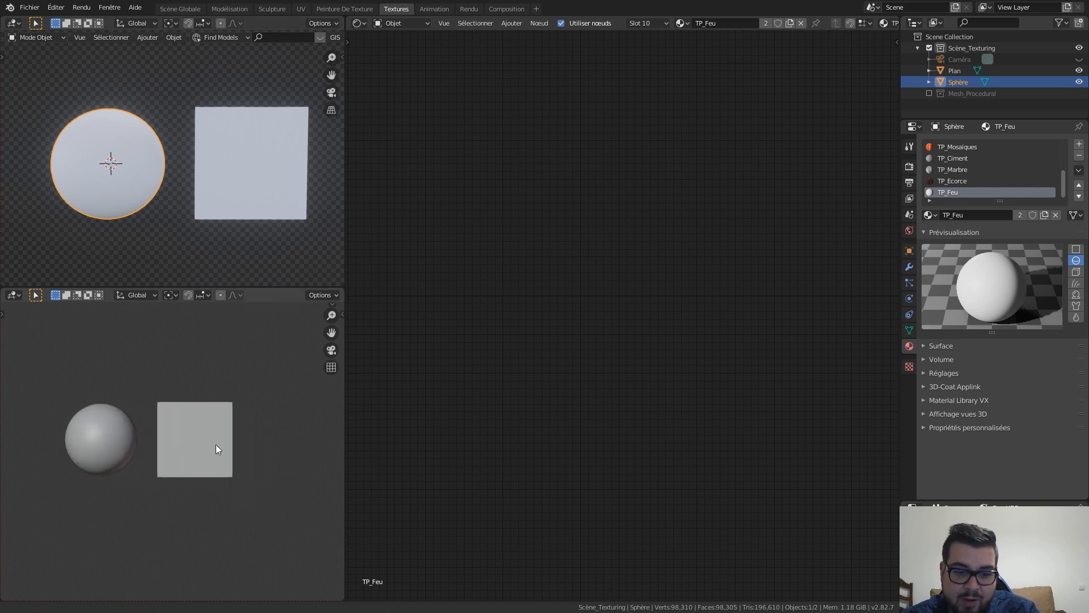
{"action": "scroll", "coordinate": [215, 448], "scroll_direction": "up", "scroll_amount": 2}
{"action": "scroll", "coordinate": [241, 465], "scroll_direction": "down", "scroll_amount": 2}
{"action": "scroll", "coordinate": [237, 454], "scroll_direction": "up", "scroll_amount": 2}
{"action": "mouse_move", "coordinate": [236, 448]}
{"action": "middle_mouse_down", "text": "ctrl"}
{"action": "mouse_move", "coordinate": [234, 434]}
{"action": "mouse_move", "coordinate": [254, 438]}
{"action": "middle_mouse_up", "text": "ctrl"}
{"action": "middle_click_drag", "start_coordinate": [247, 271], "coordinate": [255, 268], "text": "ctrl"}
{"action": "scroll", "coordinate": [264, 338], "scroll_direction": "up", "scroll_amount": 1}
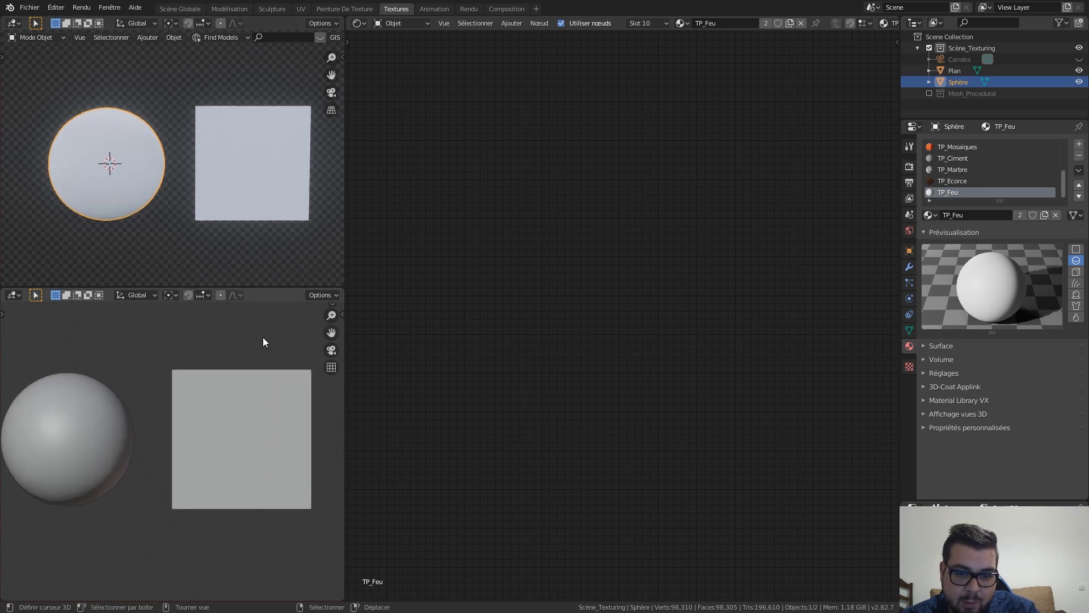
{"action": "scroll", "coordinate": [265, 335], "scroll_direction": "down", "scroll_amount": 3}
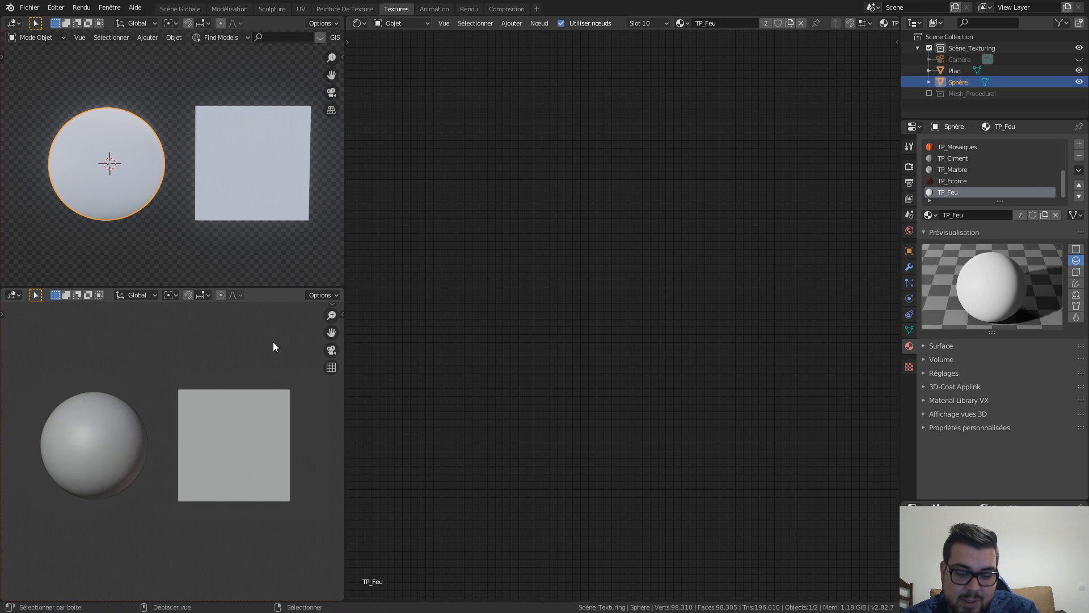
Hide the header of the second 3D viewport to enlarge its preview of the sphere and plane
{"action": "right_click", "coordinate": [262, 297]}
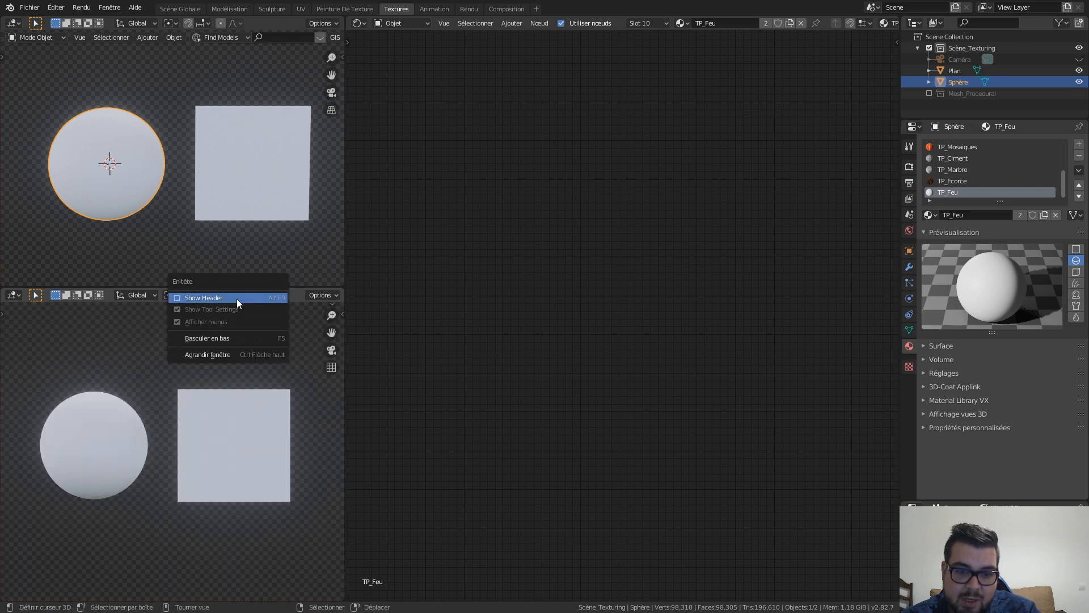
{"action": "left_click", "coordinate": [237, 297]}
{"action": "right_click", "coordinate": [273, 296]}
{"action": "left_click", "coordinate": [264, 297]}
{"action": "scroll", "coordinate": [270, 363], "scroll_direction": "up", "scroll_amount": 3}
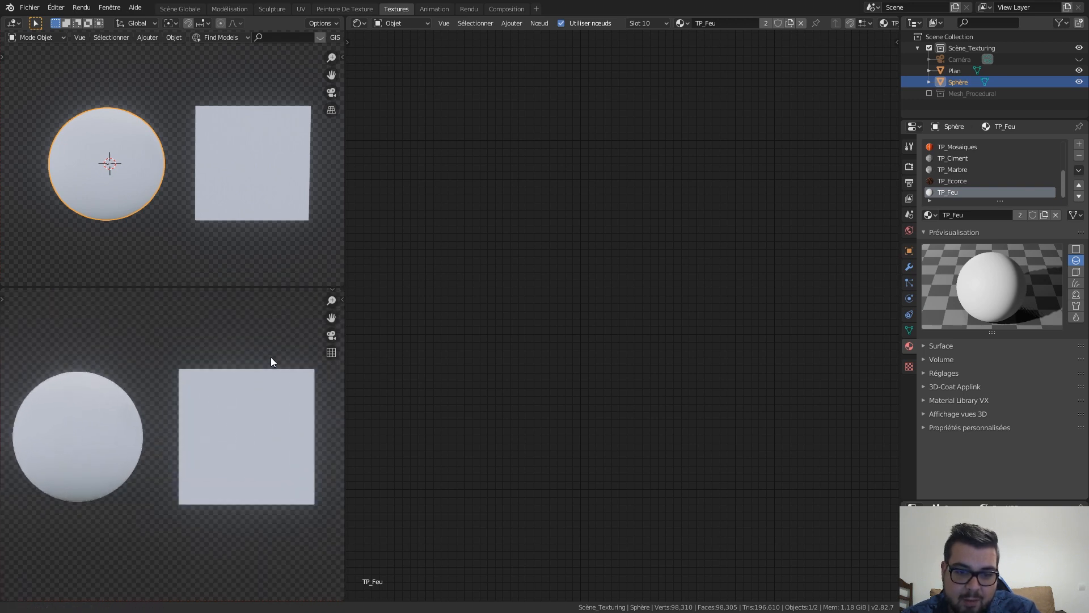
Reframe the sphere and plane in both 3D viewports and bring TP_Feu's nodes into view in the node editor
{"action": "middle_click_drag", "start_coordinate": [259, 355], "coordinate": [273, 352], "text": "shift"}
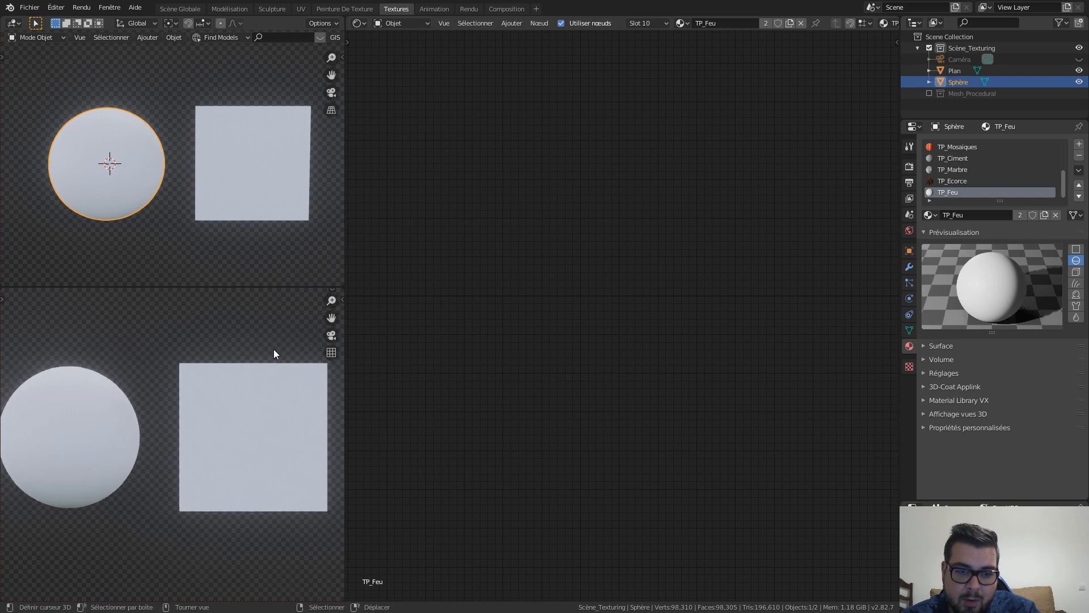
{"action": "middle_click_drag", "start_coordinate": [263, 173], "coordinate": [239, 172], "text": "shift"}
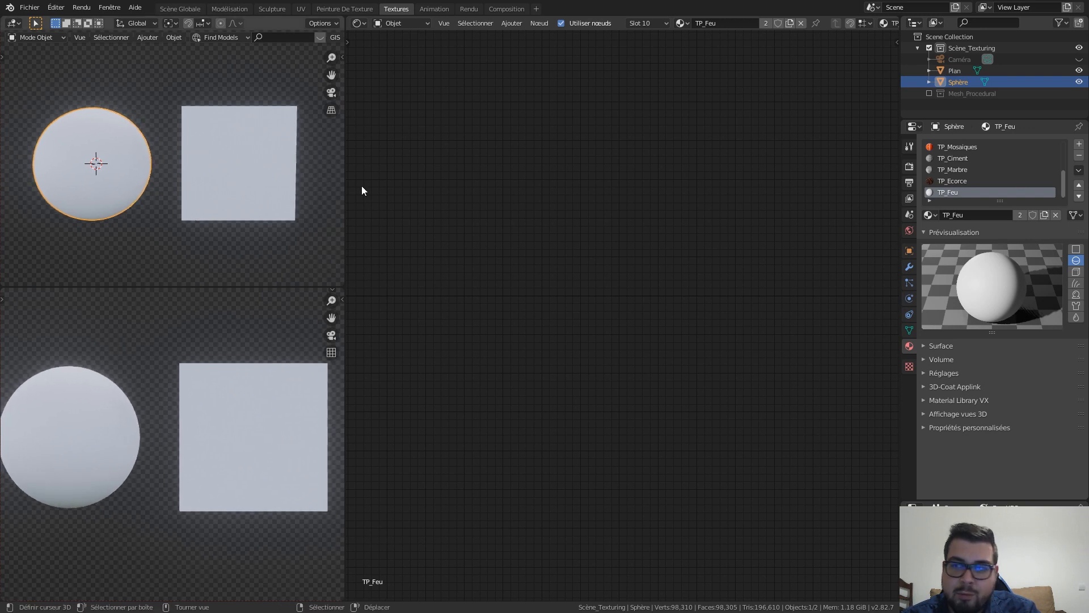
{"action": "middle_click_drag", "start_coordinate": [777, 231], "coordinate": [583, 231]}
{"action": "scroll", "coordinate": [583, 231], "scroll_direction": "up", "scroll_amount": 1}
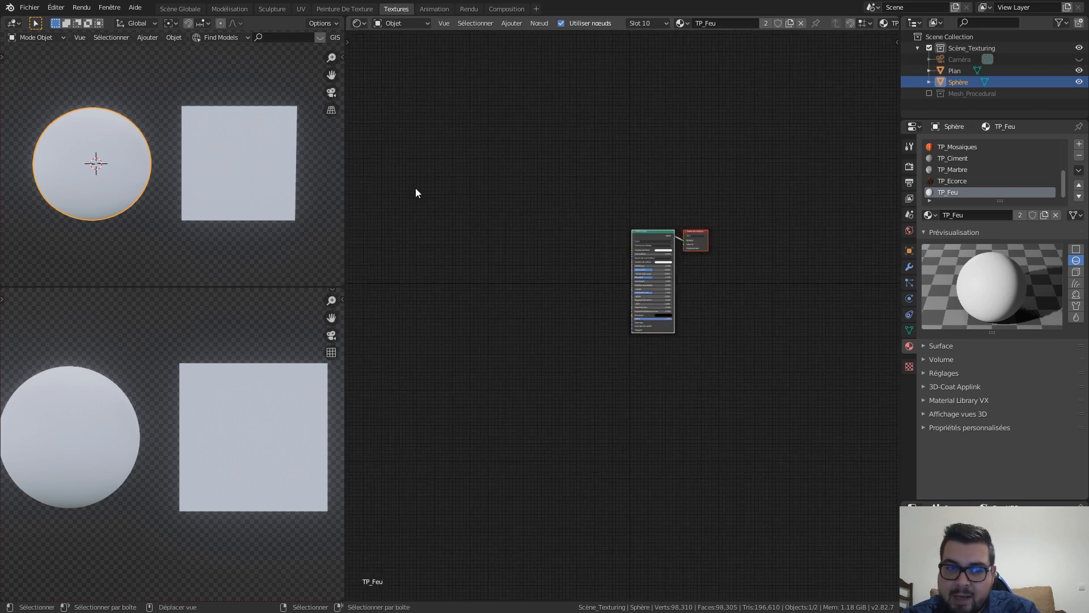
{"action": "middle_click_drag", "start_coordinate": [418, 190], "coordinate": [510, 180]}
Switch to the Scène Globale workspace and hide the Plan and Sphère objects
{"action": "left_click", "coordinate": [193, 8]}
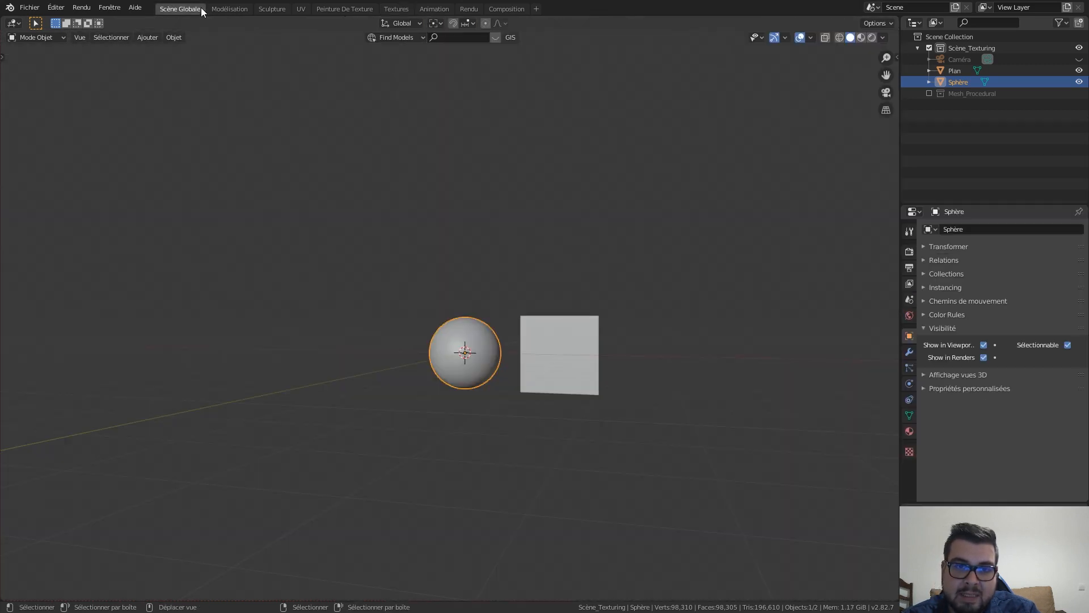
{"action": "left_click", "coordinate": [1079, 70]}
{"action": "left_click", "coordinate": [1079, 81]}
Add an ico sphere at the world origin and set its subdivisions to 5
{"action": "middle_click_drag", "start_coordinate": [584, 312], "coordinate": [436, 398]}
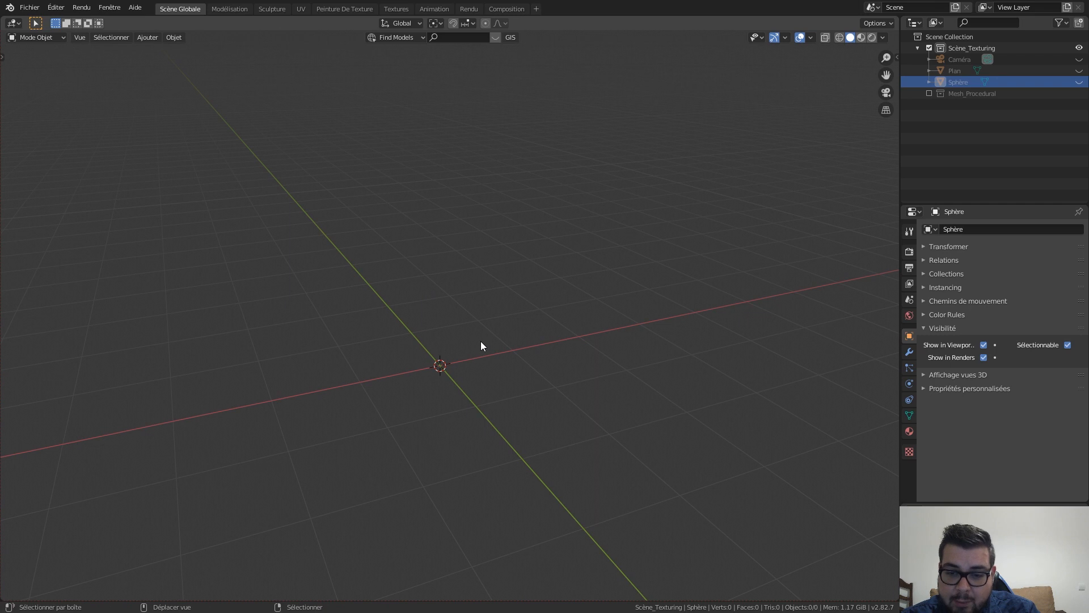
{"action": "middle_click_drag", "start_coordinate": [426, 357], "coordinate": [501, 340], "text": "shift"}
{"action": "key", "text": "shift+a"}
{"action": "mouse_move", "coordinate": [501, 340]}
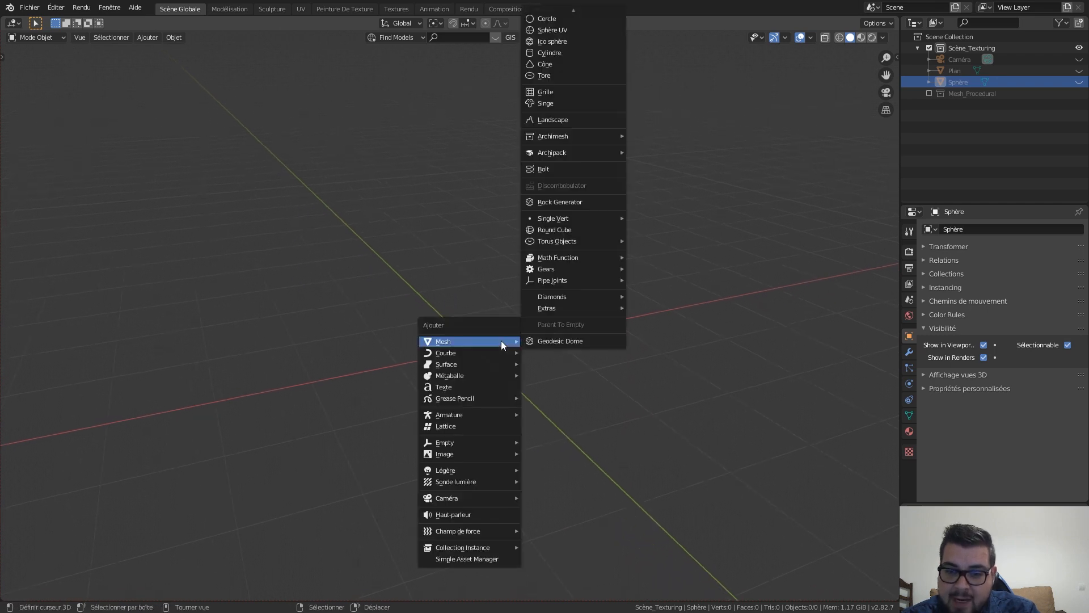
{"action": "left_click", "coordinate": [577, 40]}
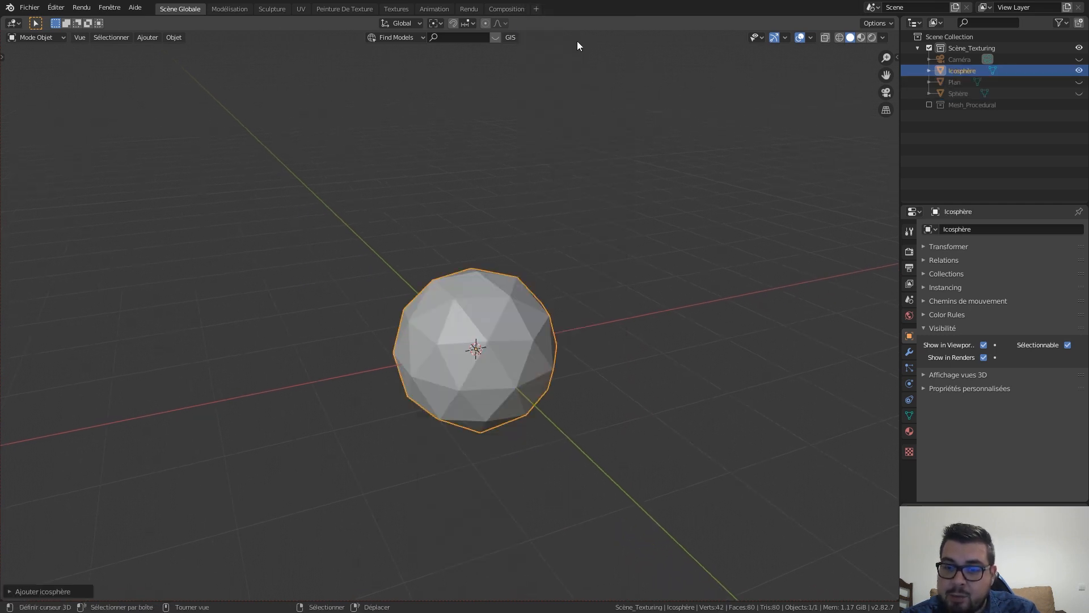
{"action": "middle_click_drag", "start_coordinate": [617, 311], "coordinate": [465, 330]}
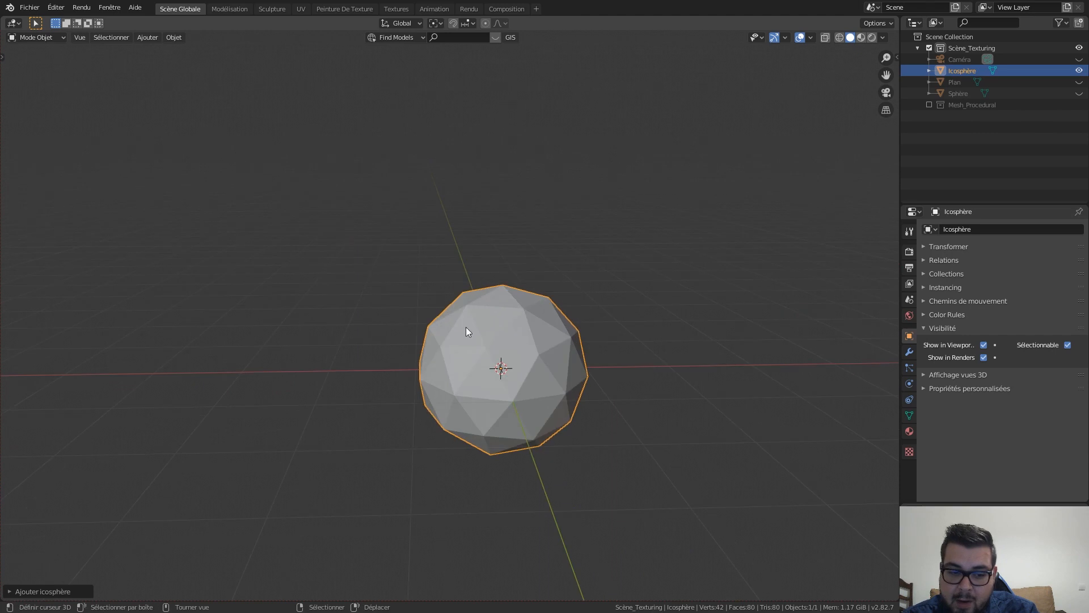
{"action": "left_click", "coordinate": [10, 591]}
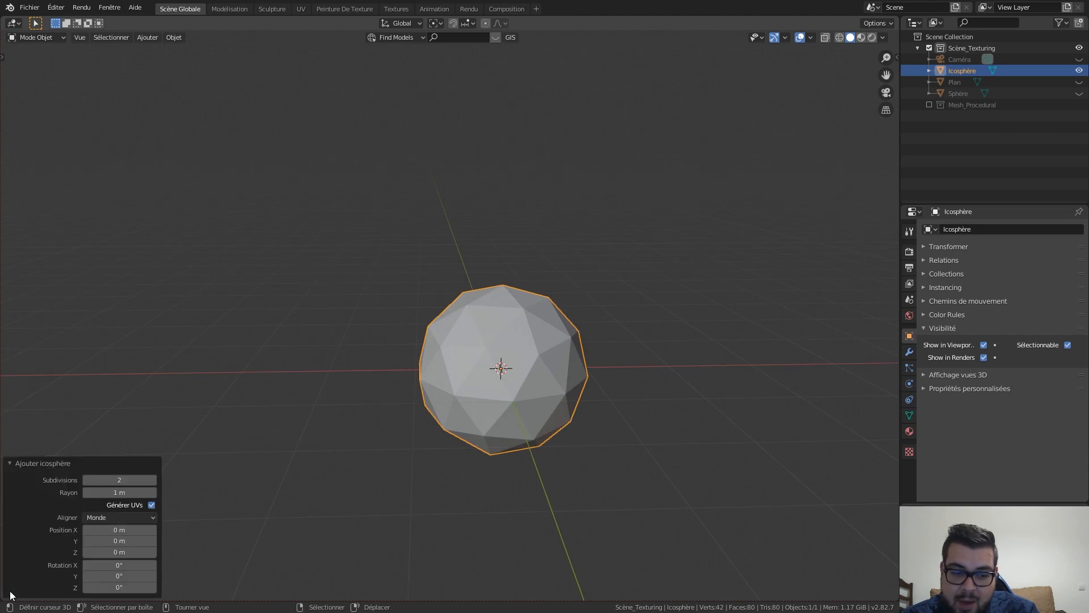
{"action": "left_click", "coordinate": [155, 480]}
{"action": "left_click", "coordinate": [155, 480]}
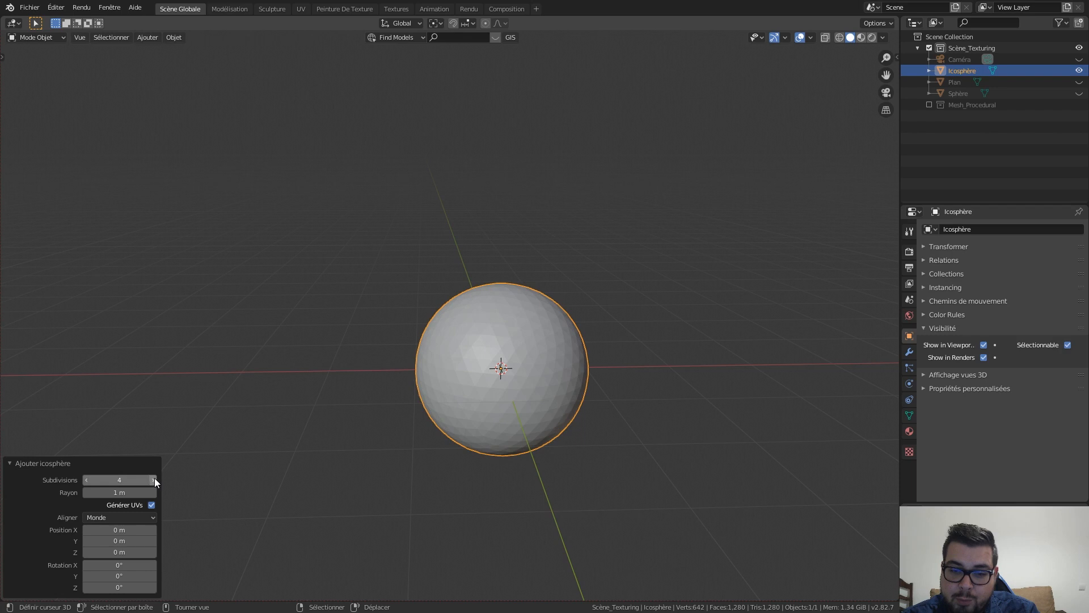
{"action": "left_click", "coordinate": [153, 480]}
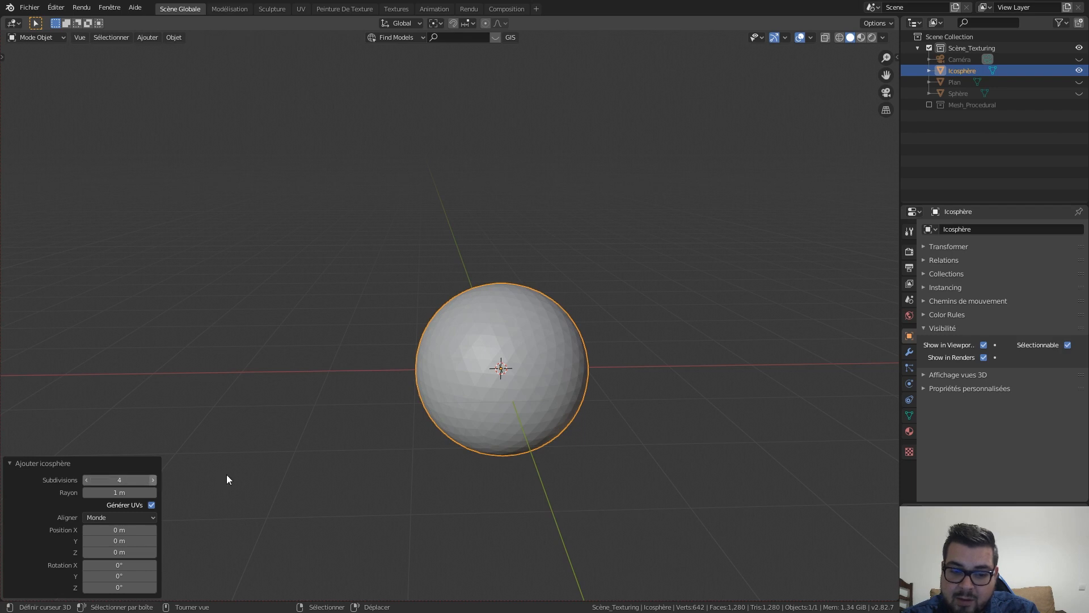
{"action": "middle_click_drag", "start_coordinate": [603, 407], "coordinate": [605, 390]}
Add a Subdivision Surface modifier to the icosphere and set its render subdivisions to 1
{"action": "left_click", "coordinate": [909, 351]}
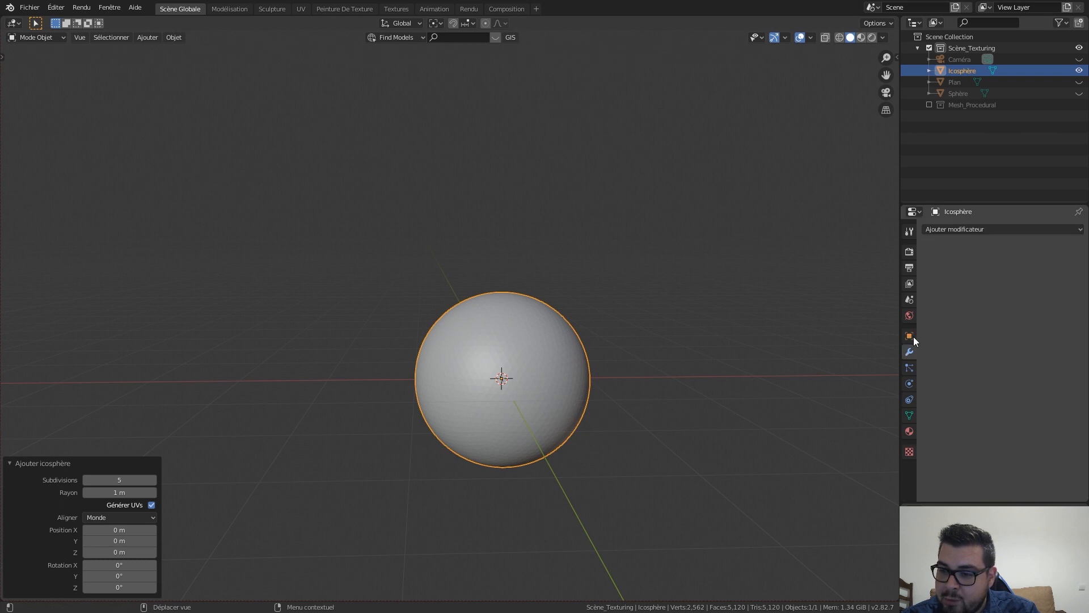
{"action": "left_click", "coordinate": [989, 229]}
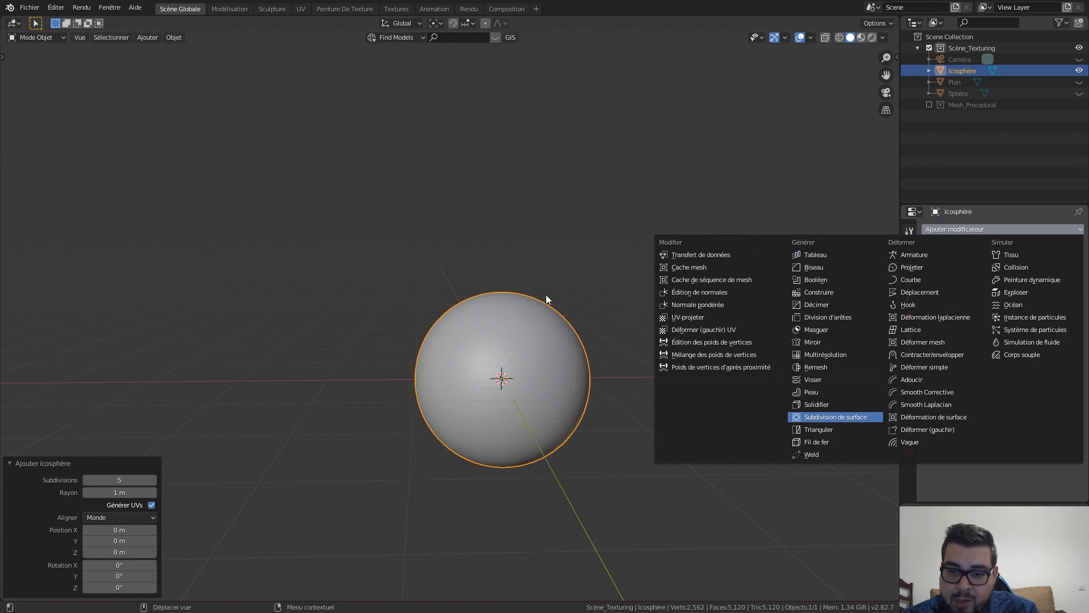
{"action": "key", "text": "Return"}
{"action": "left_click", "coordinate": [929, 330]}
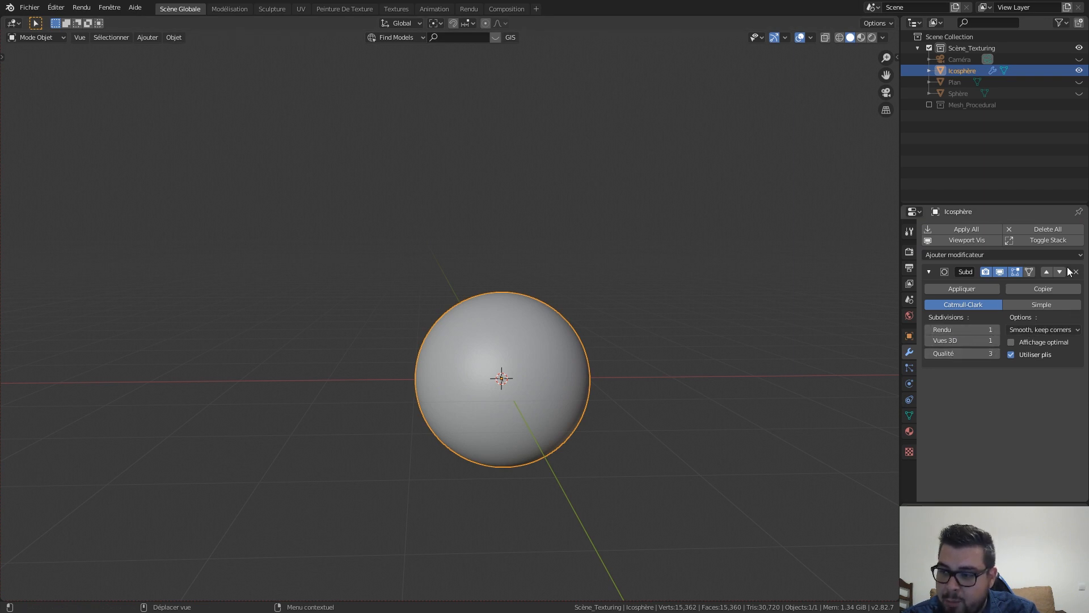
{"action": "middle_click_drag", "start_coordinate": [760, 318], "coordinate": [683, 335]}
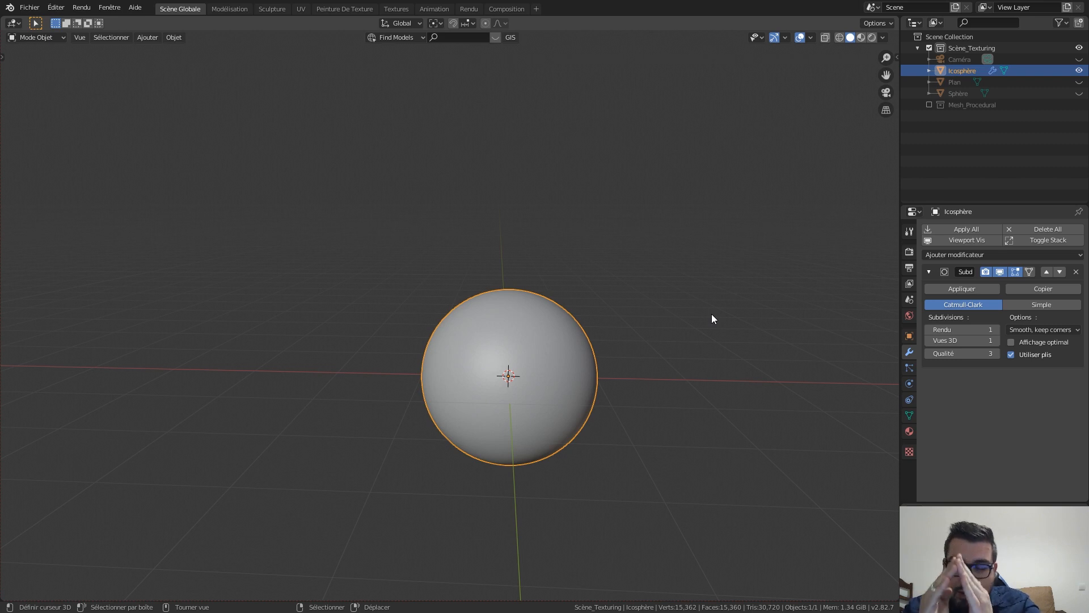
Put the icosphere in Edit Mode with vertex selection and, from the top view, select only the vertex at its upper pole
{"action": "key", "text": "KP_1"}
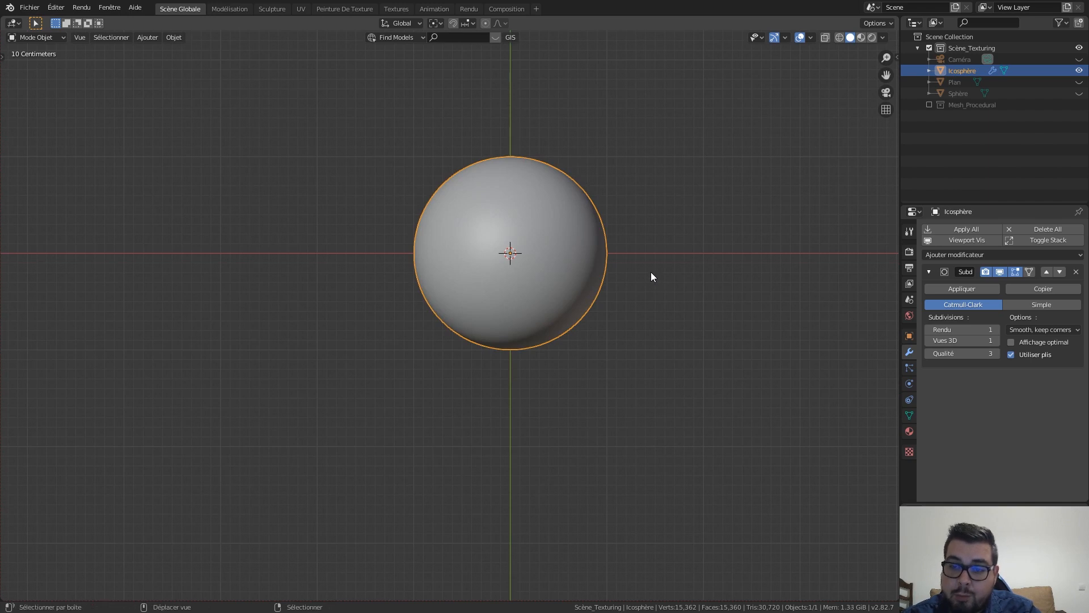
{"action": "middle_click_drag", "start_coordinate": [651, 274], "coordinate": [596, 379], "text": "shift"}
{"action": "key", "text": "Tab"}
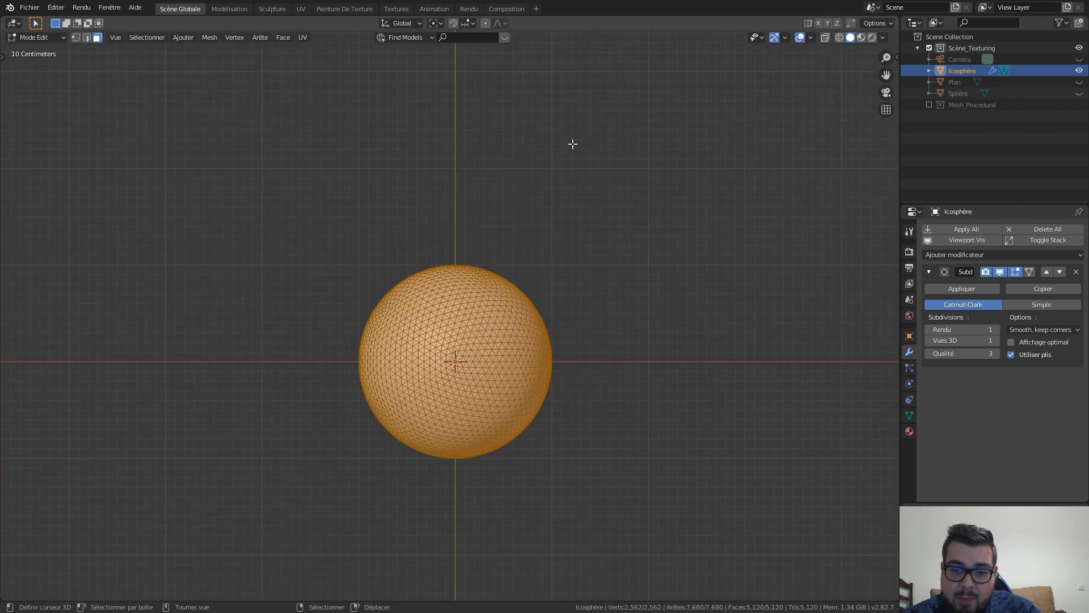
{"action": "left_click", "coordinate": [76, 36]}
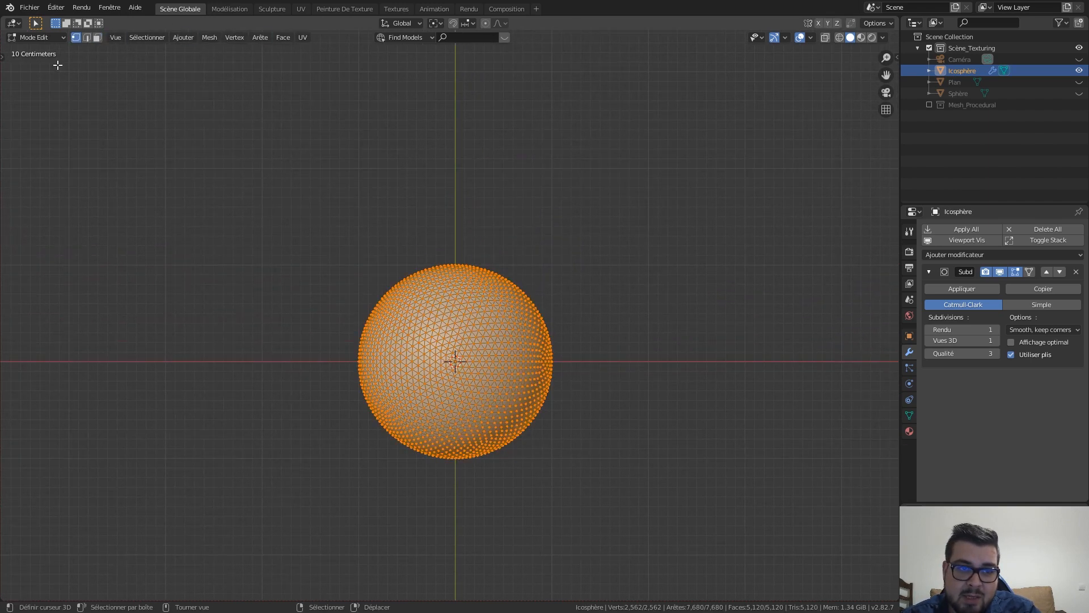
{"action": "key", "text": "a"}
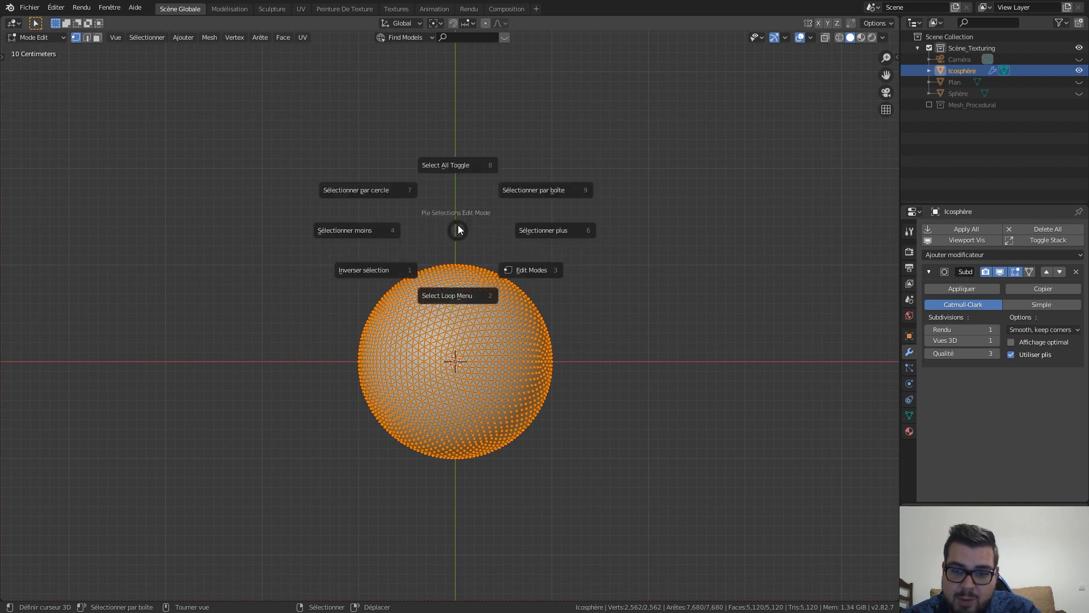
{"action": "left_click", "coordinate": [454, 163]}
{"action": "scroll", "coordinate": [477, 236], "scroll_direction": "up", "scroll_amount": 3}
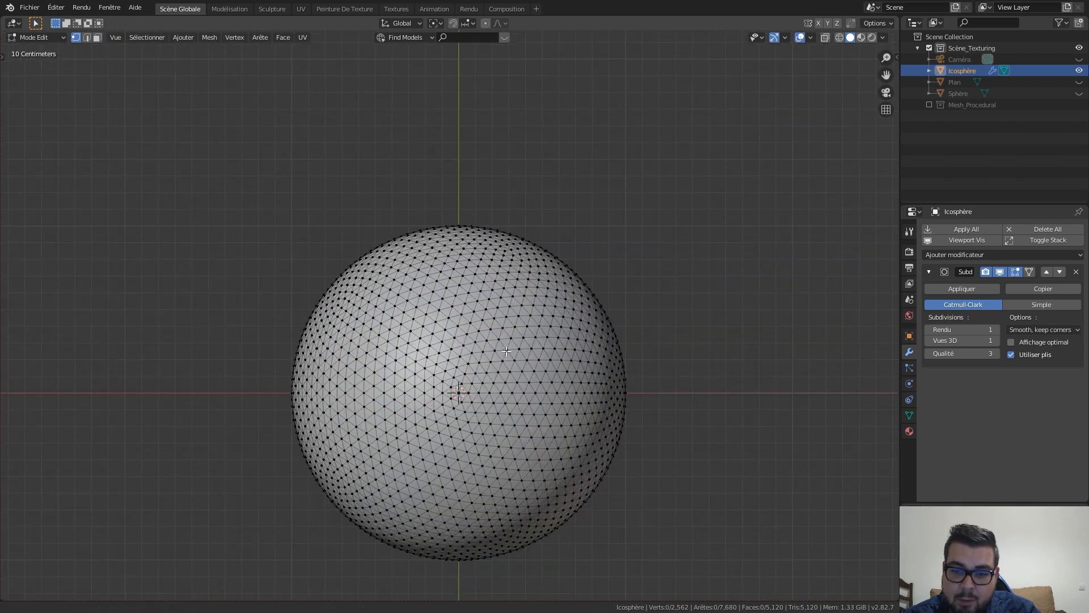
{"action": "middle_click_drag", "start_coordinate": [467, 379], "coordinate": [447, 300], "text": "shift"}
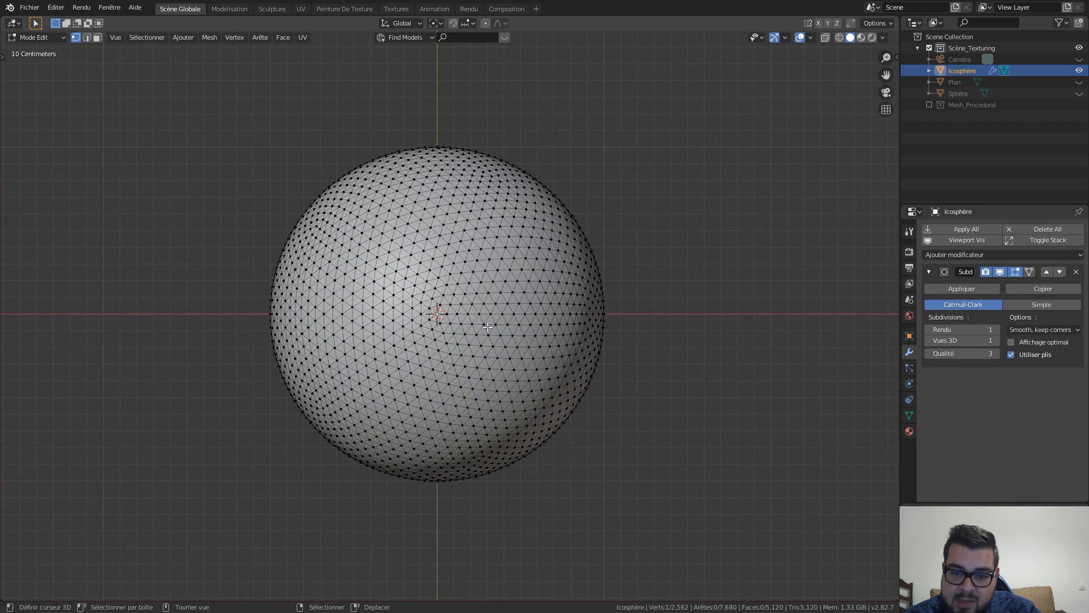
Align the view to the front of the icosphere and enable proportional editing
{"action": "key", "text": "KP_1"}
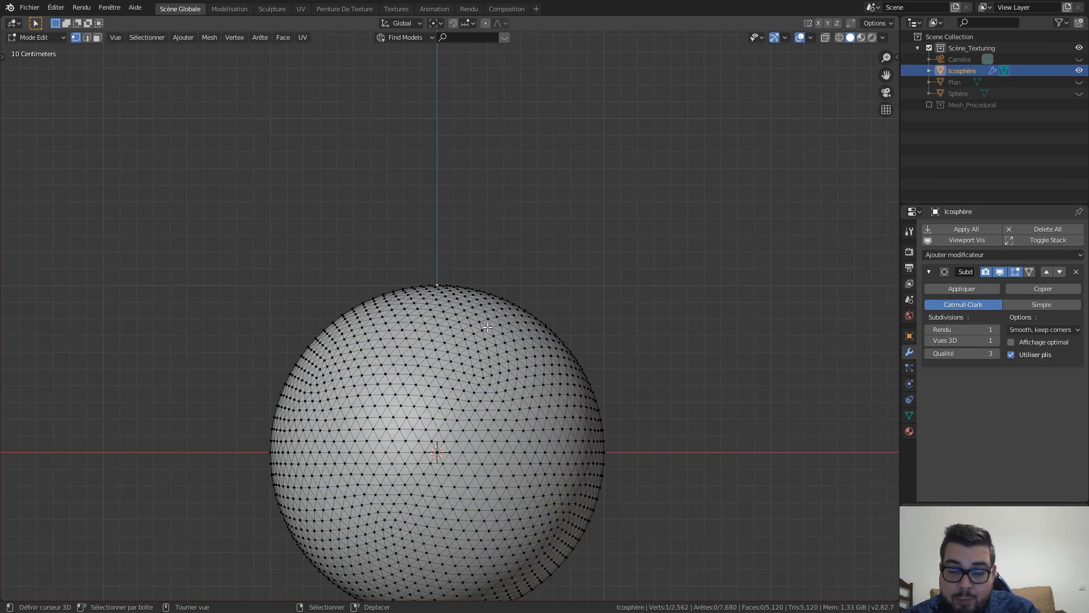
{"action": "scroll", "coordinate": [487, 327], "scroll_direction": "down", "scroll_amount": 2}
{"action": "middle_click_drag", "start_coordinate": [488, 327], "coordinate": [491, 283], "text": "shift"}
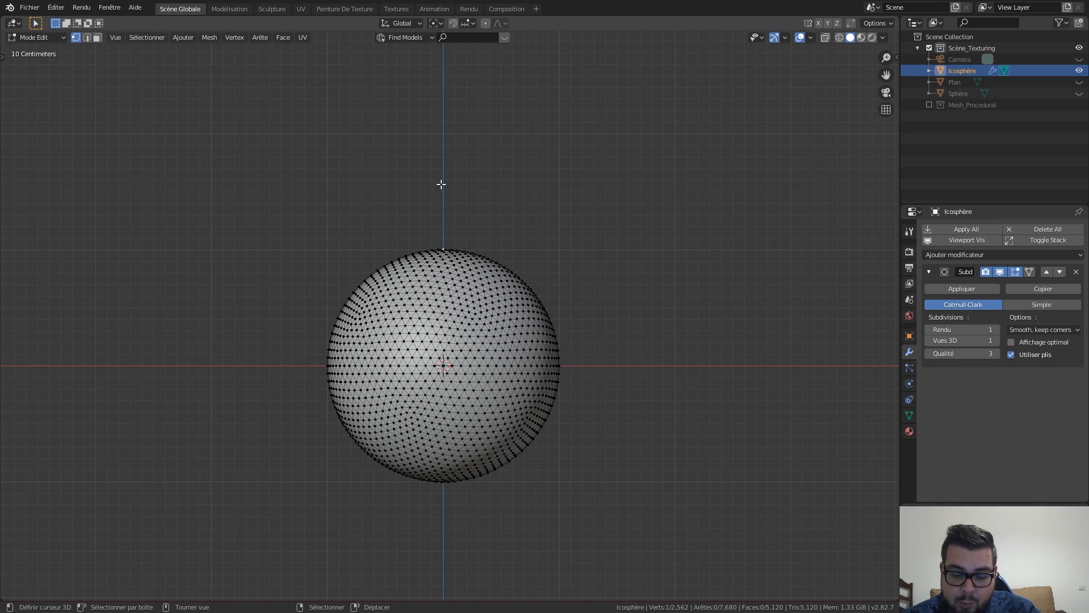
{"action": "key", "text": "g"}
{"action": "key", "text": "Escape"}
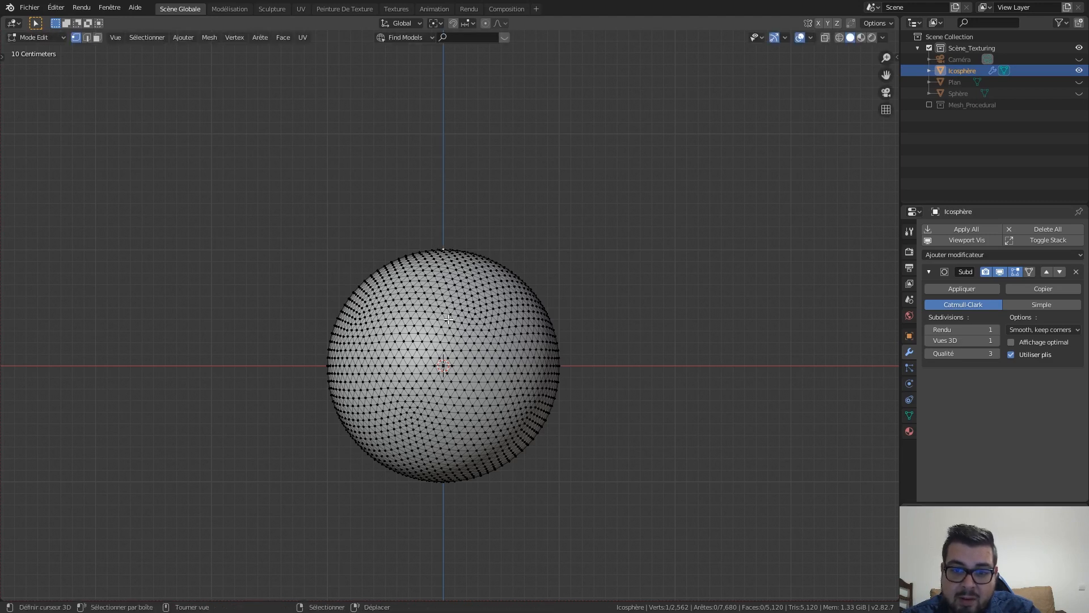
{"action": "left_click", "coordinate": [486, 23]}
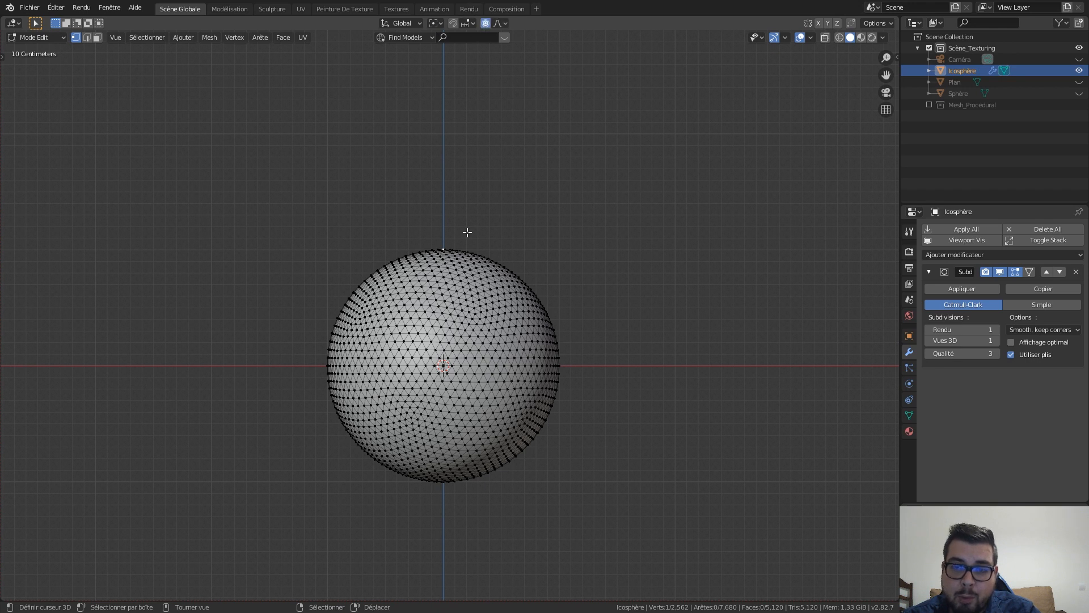
{"action": "scroll", "coordinate": [467, 234], "scroll_direction": "down", "scroll_amount": 2}
{"action": "key", "text": "g"}
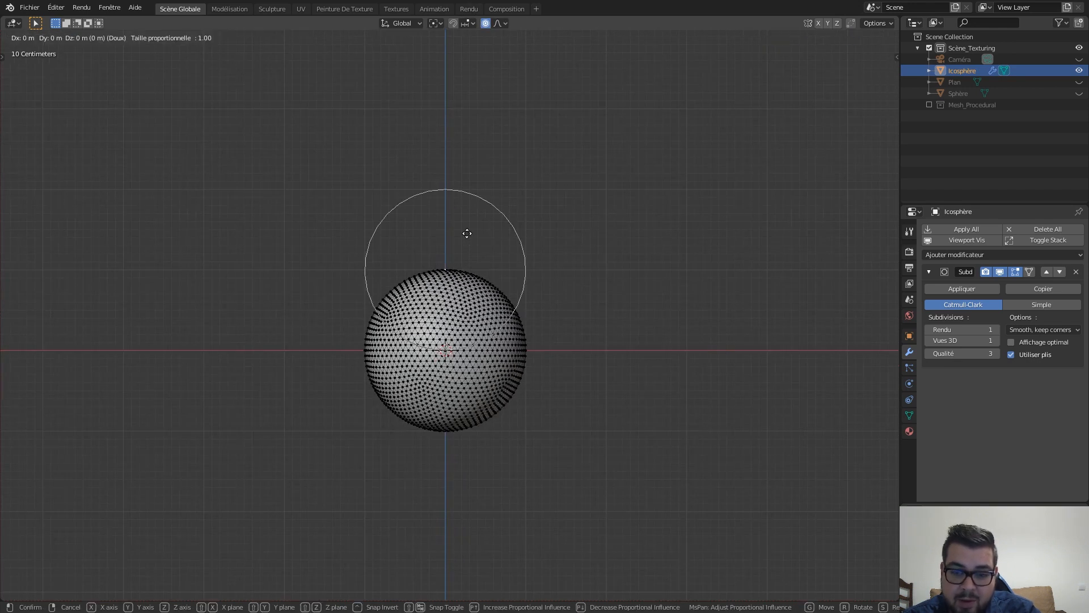
{"action": "scroll", "coordinate": [467, 234], "scroll_direction": "down", "scroll_amount": 4}
{"action": "scroll", "coordinate": [467, 236], "scroll_direction": "up", "scroll_amount": 4}
{"action": "scroll", "coordinate": [467, 238], "scroll_direction": "down", "scroll_amount": 1}
{"action": "scroll", "coordinate": [466, 239], "scroll_direction": "down", "scroll_amount": 4}
{"action": "scroll", "coordinate": [467, 239], "scroll_direction": "up", "scroll_amount": 1}
{"action": "scroll", "coordinate": [467, 238], "scroll_direction": "up", "scroll_amount": 3}
{"action": "scroll", "coordinate": [466, 239], "scroll_direction": "down", "scroll_amount": 4}
{"action": "scroll", "coordinate": [466, 239], "scroll_direction": "up", "scroll_amount": 4}
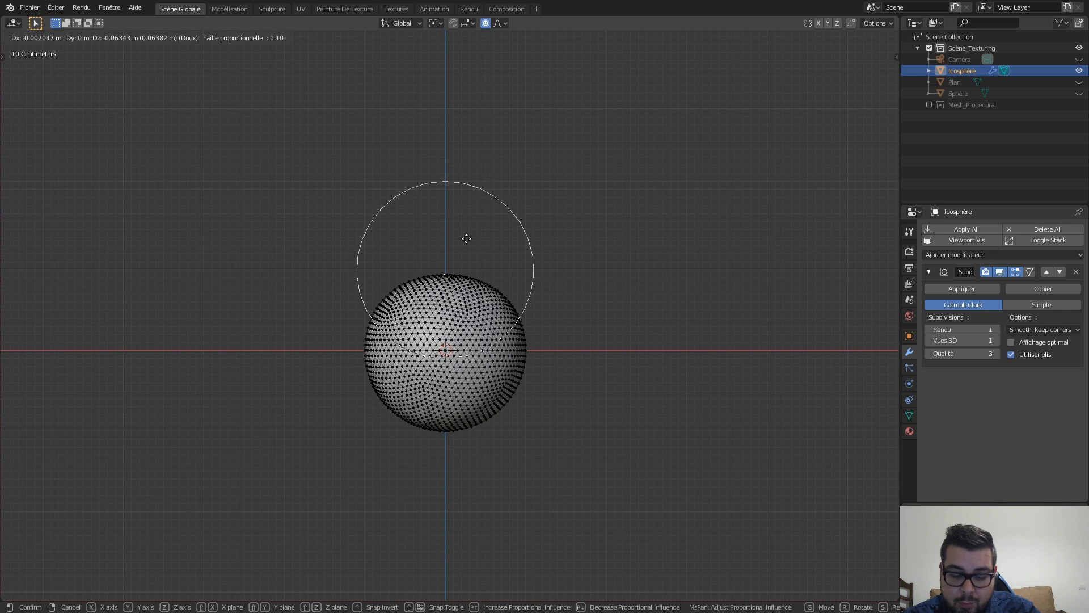
{"action": "scroll", "coordinate": [465, 238], "scroll_direction": "down", "scroll_amount": 1}
{"action": "scroll", "coordinate": [466, 238], "scroll_direction": "up", "scroll_amount": 3}
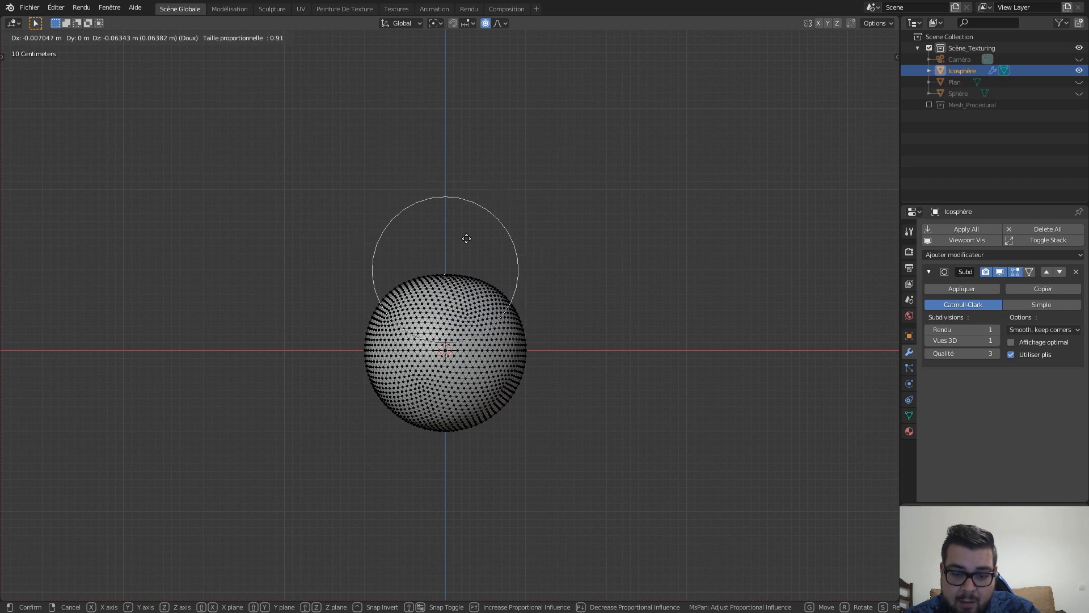
{"action": "scroll", "coordinate": [473, 228], "scroll_direction": "down", "scroll_amount": 2}
{"action": "scroll", "coordinate": [473, 227], "scroll_direction": "up", "scroll_amount": 1}
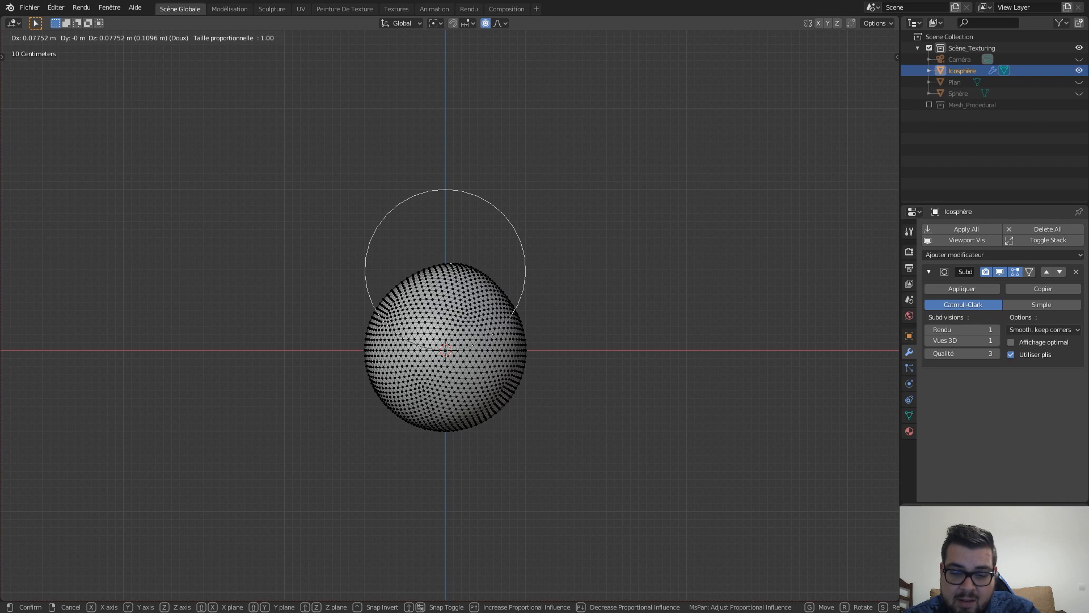
{"action": "key", "text": "g"}
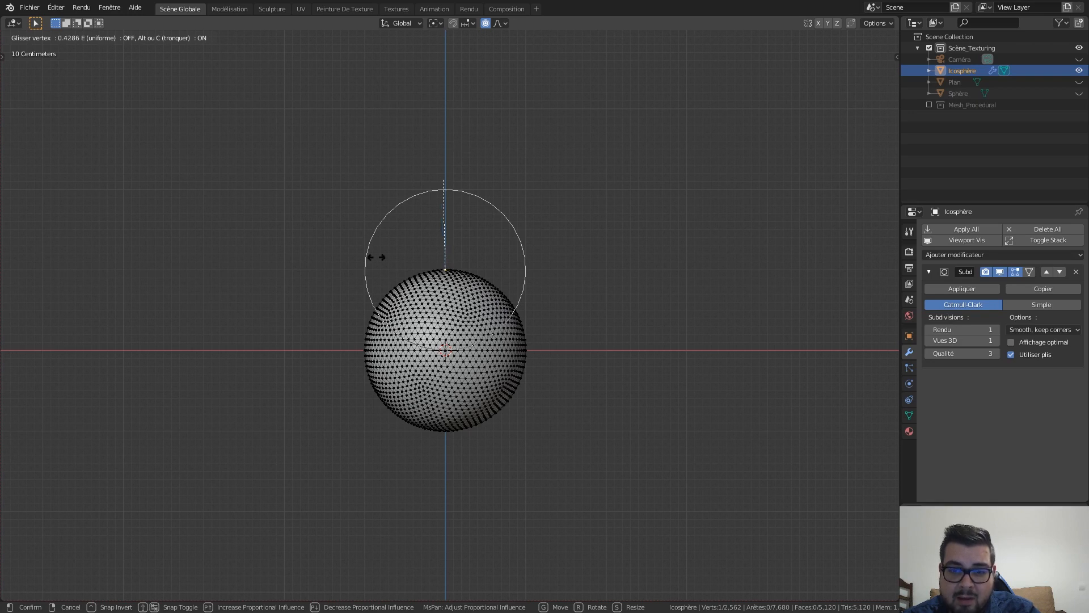
{"action": "right_click", "coordinate": [447, 238]}
Move the selected top vertex up about 1.99 m along Z with a proportional size of 1.00 to form a flame shape
{"action": "key", "text": "g"}
{"action": "key", "text": "z"}
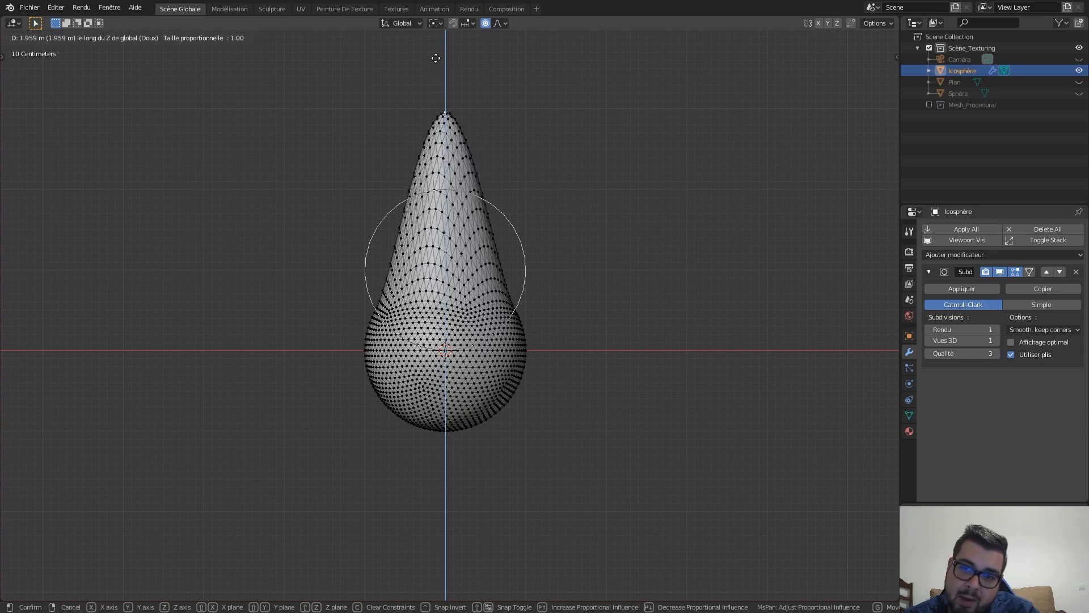
{"action": "scroll", "coordinate": [435, 59], "scroll_direction": "down", "scroll_amount": 1}
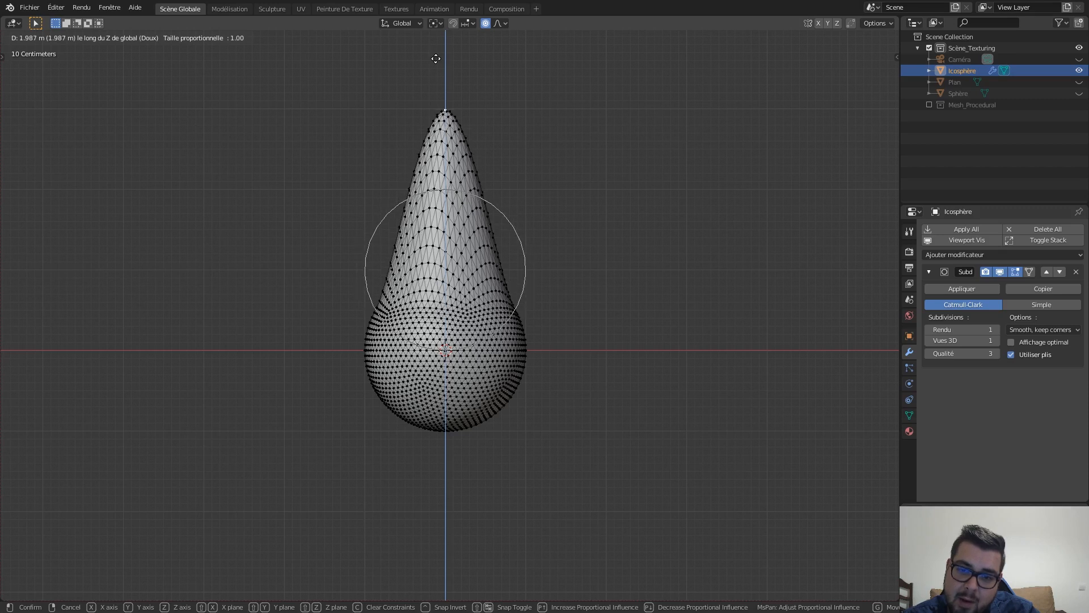
{"action": "scroll", "coordinate": [435, 59], "scroll_direction": "up", "scroll_amount": 1}
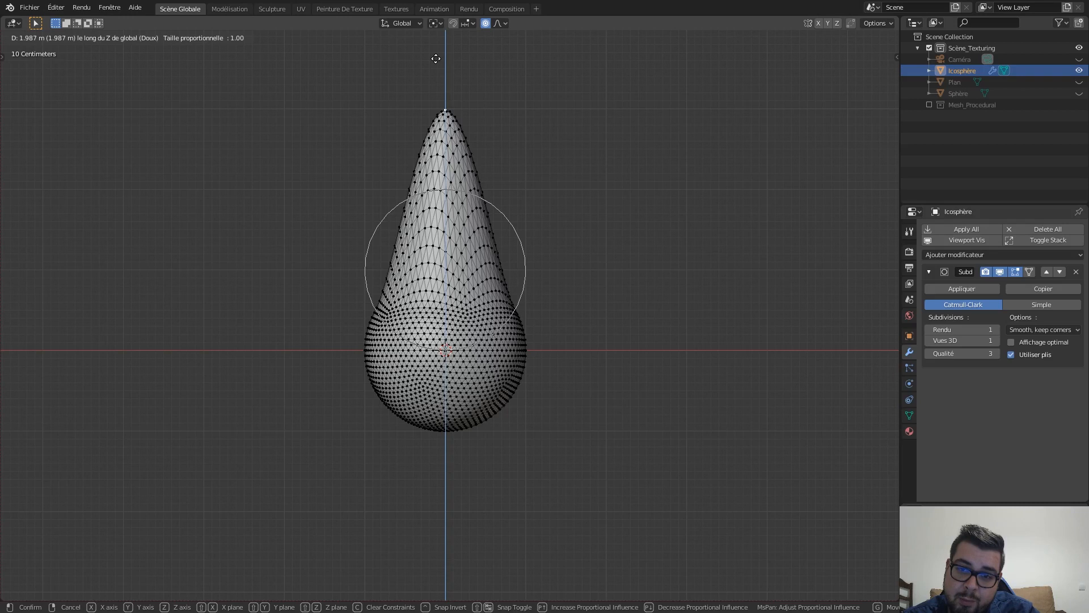
{"action": "left_click", "coordinate": [436, 58]}
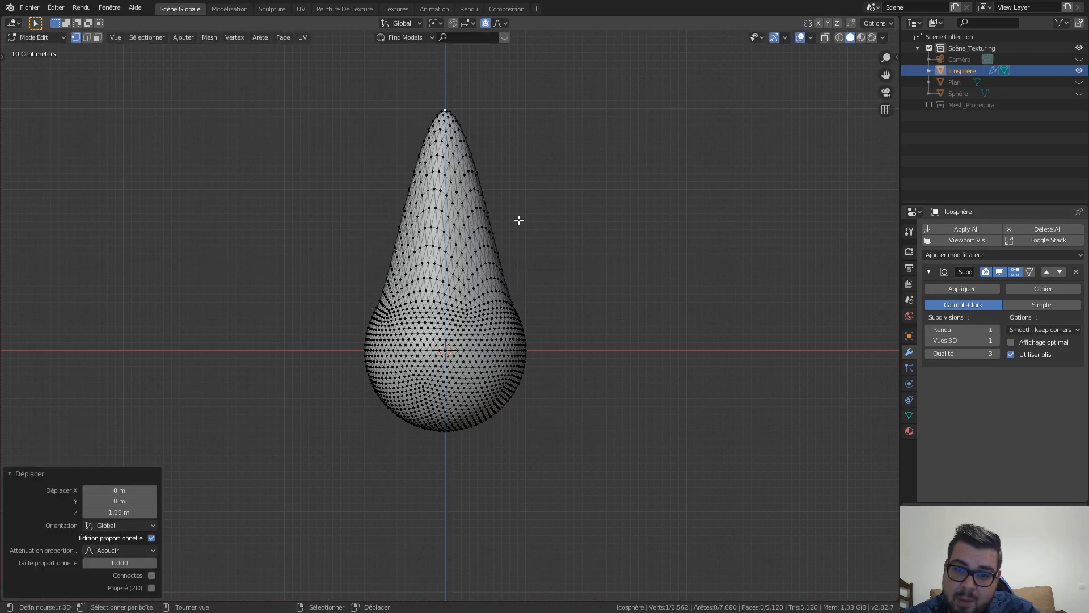
{"action": "scroll", "coordinate": [525, 224], "scroll_direction": "up", "scroll_amount": 3, "text": "shift"}
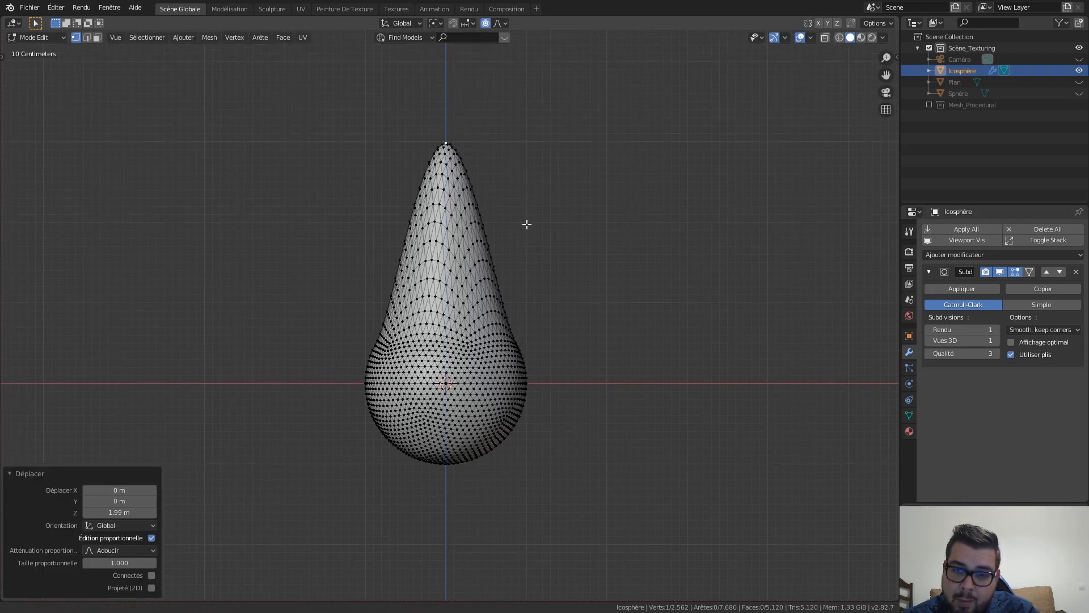
Show the icosphere in wireframe, clear the selection, and select the vertices forming the rounded tip of the flame shape
{"action": "key", "text": "z"}
{"action": "left_click", "coordinate": [447, 226]}
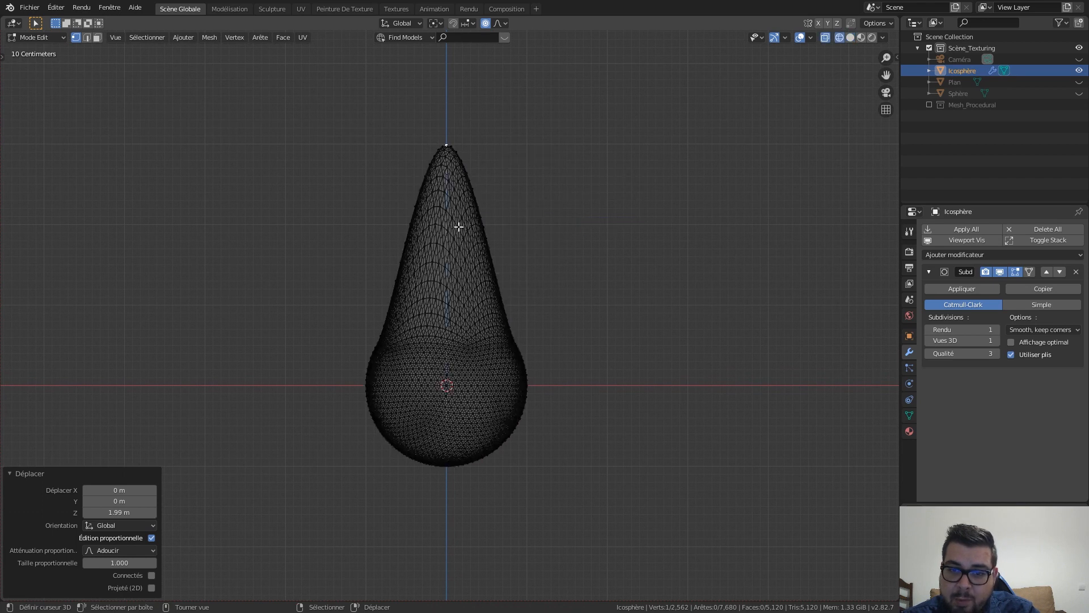
{"action": "scroll", "coordinate": [505, 200], "scroll_direction": "up", "scroll_amount": 2, "text": "shift"}
{"action": "middle_click_drag", "start_coordinate": [505, 200], "coordinate": [508, 223], "text": "shift"}
{"action": "key", "text": "a"}
{"action": "left_click", "coordinate": [501, 175]}
{"action": "scroll", "coordinate": [500, 198], "scroll_direction": "up", "scroll_amount": 4}
{"action": "middle_click_drag", "start_coordinate": [502, 177], "coordinate": [498, 282], "text": "shift"}
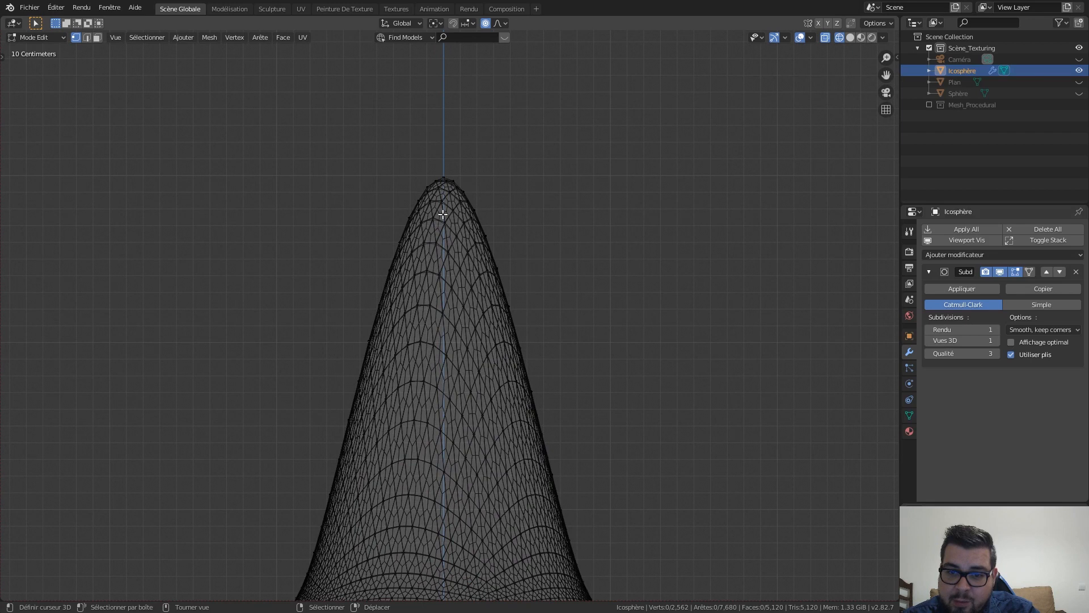
{"action": "left_click_drag", "start_coordinate": [508, 137], "coordinate": [397, 211]}
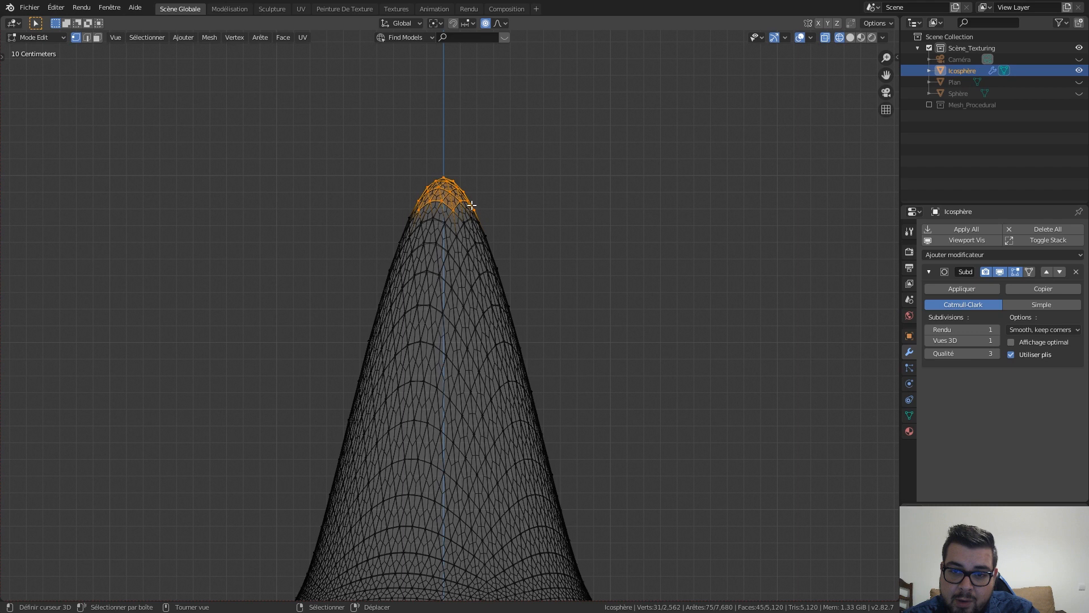
Turn off proportional editing, flatten the selected tip vertices by scaling them to 0 along Z, and return to Object Mode
{"action": "scroll", "coordinate": [511, 247], "scroll_direction": "down", "scroll_amount": 2}
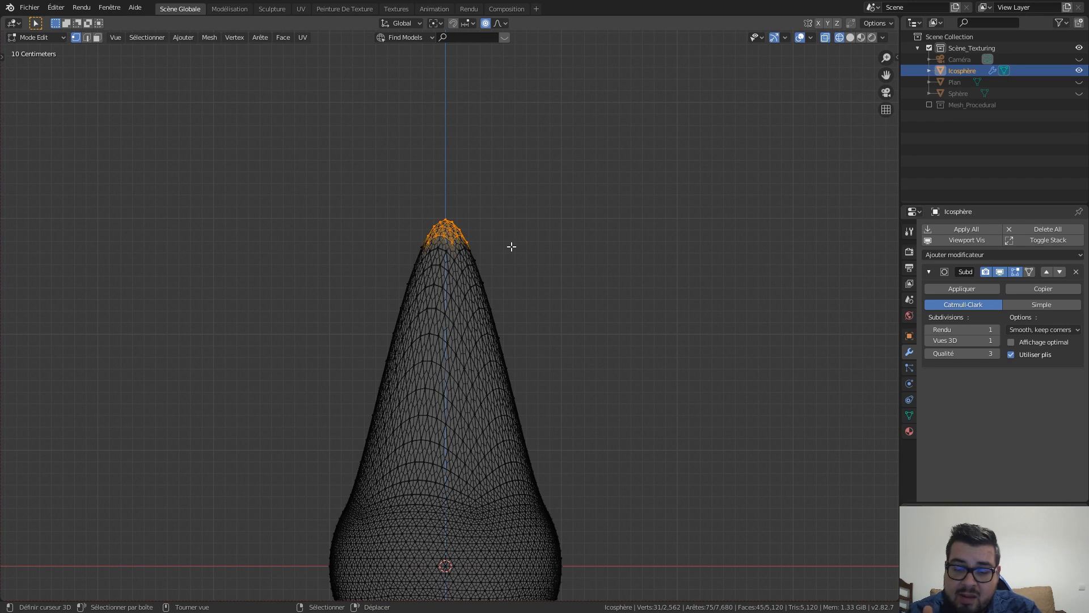
{"action": "left_click", "coordinate": [487, 23]}
{"action": "key", "text": "s"}
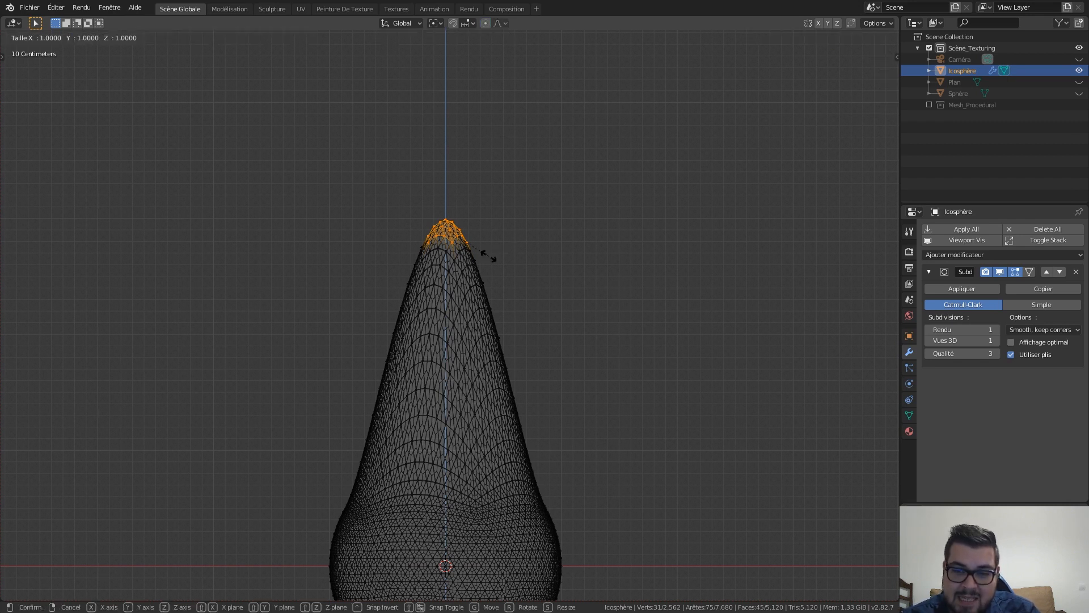
{"action": "type", "text": "z"}
{"action": "type", "text": "0"}
{"action": "key", "text": "Return"}
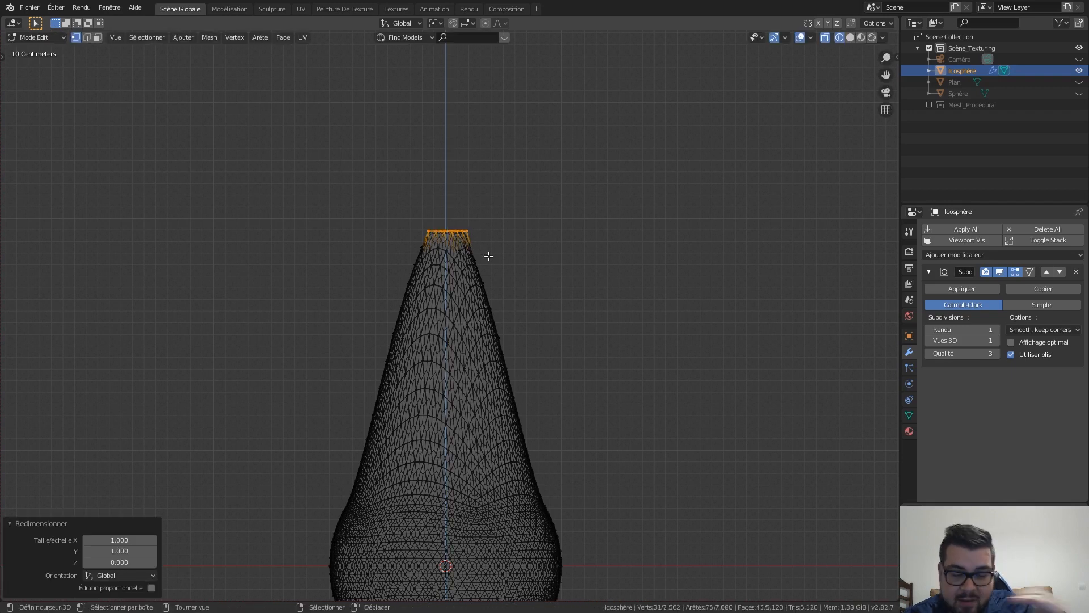
{"action": "key", "text": "Tab"}
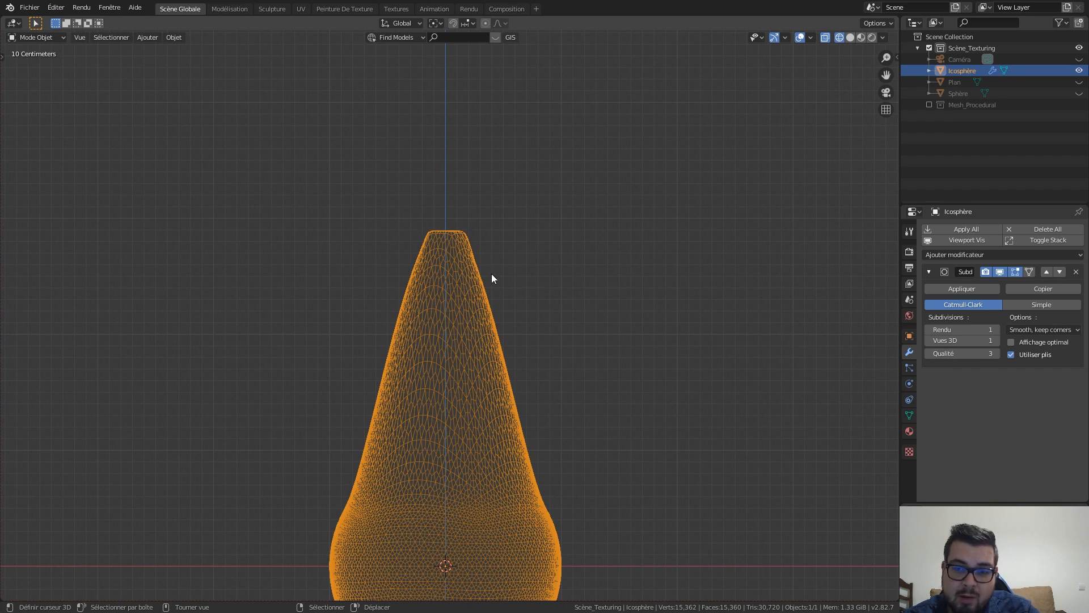
Switch the viewport back to solid shading and apply smooth shading (Ombrage lissé) to the flame-shaped icosphere
{"action": "scroll", "coordinate": [492, 274], "scroll_direction": "down", "scroll_amount": 4}
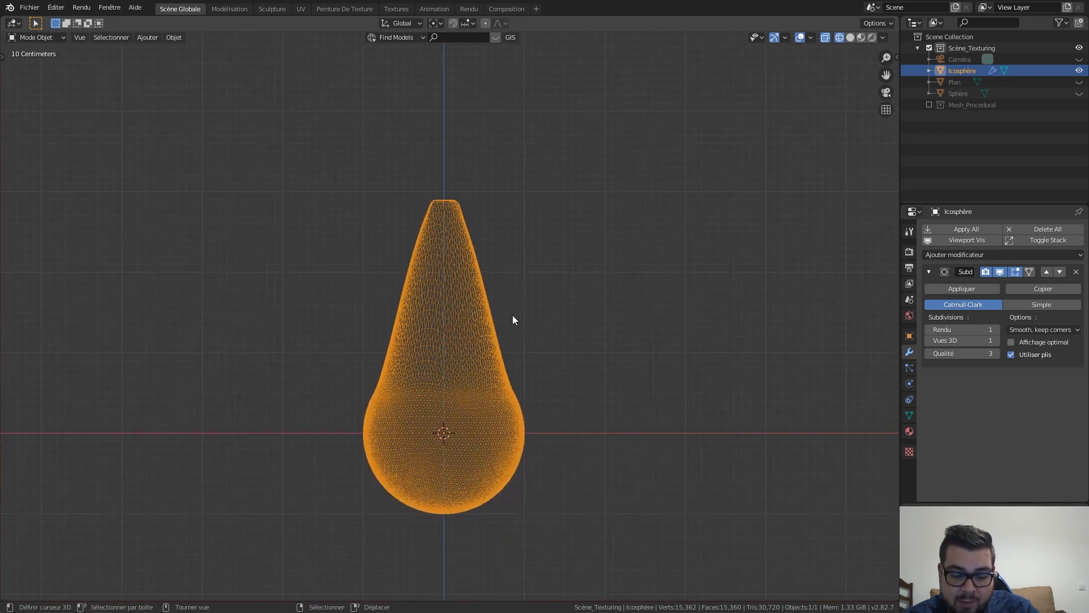
{"action": "key", "text": "z"}
{"action": "left_click", "coordinate": [544, 160]}
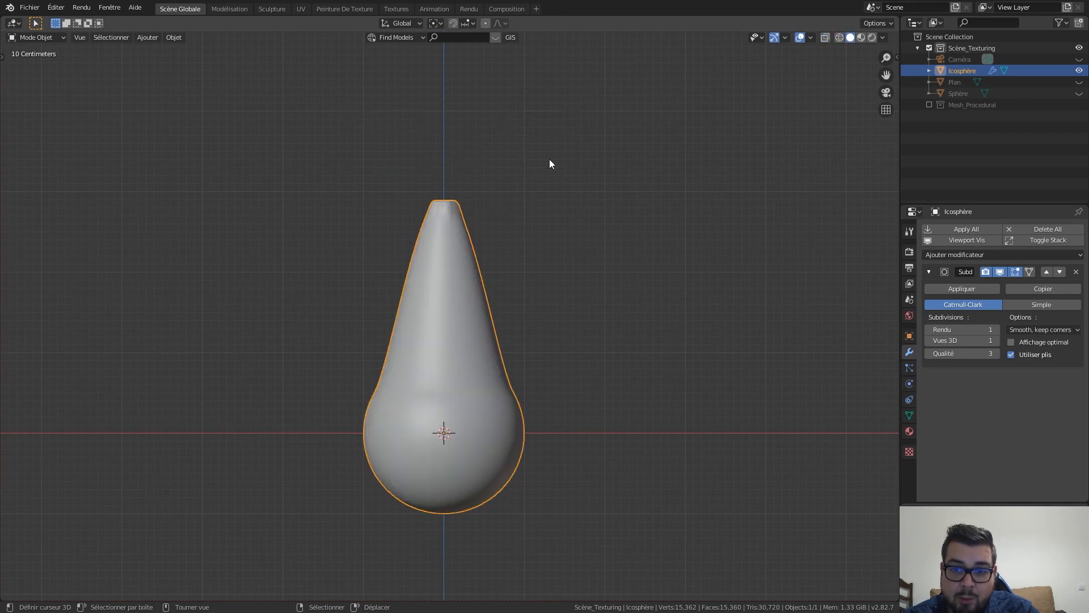
{"action": "key", "text": "w"}
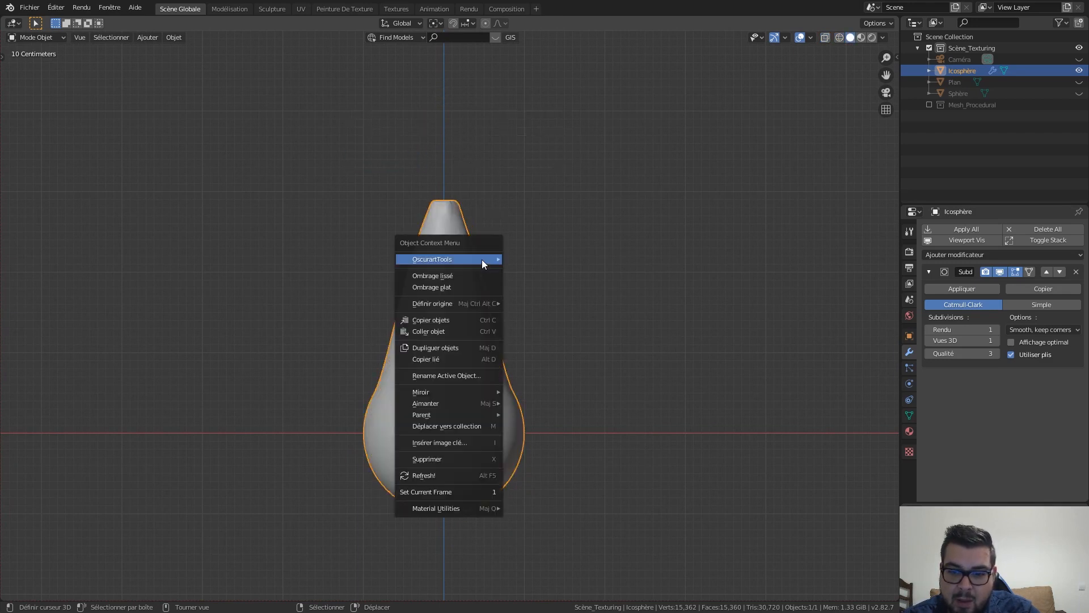
{"action": "left_click", "coordinate": [469, 276]}
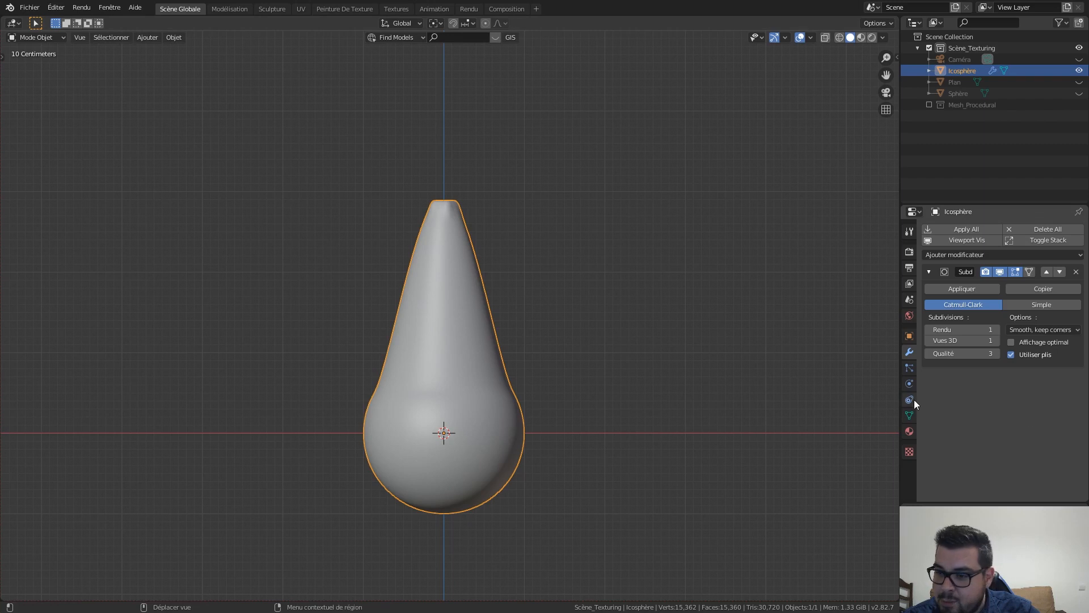
Enable Auto-lisser for the icosphere's normals and set its angle to 180°
{"action": "left_click", "coordinate": [909, 416]}
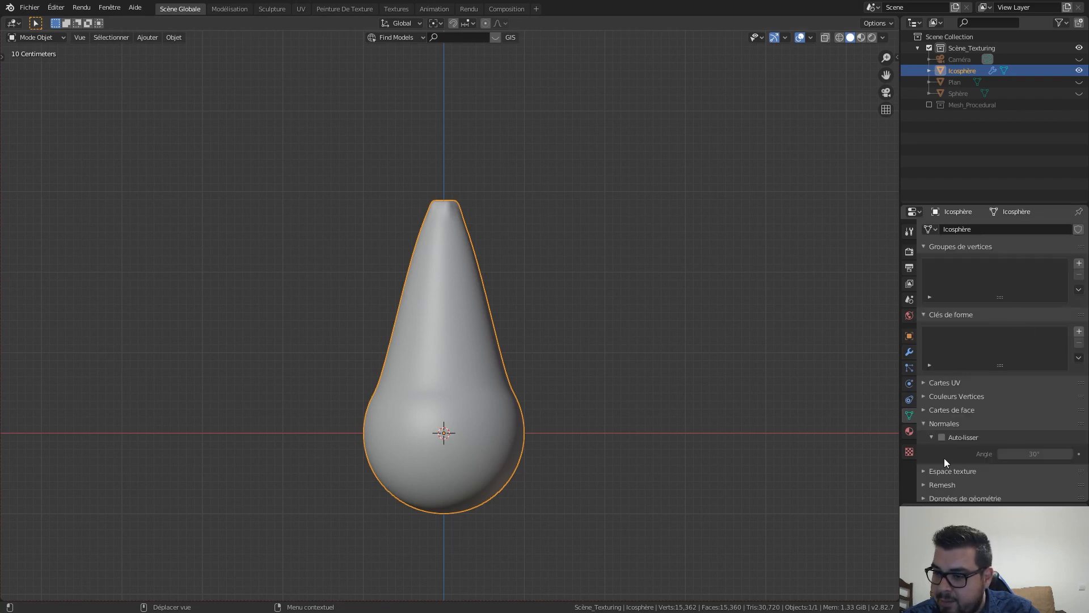
{"action": "left_click", "coordinate": [942, 437]}
{"action": "left_click", "coordinate": [1033, 454]}
{"action": "type", "text": "180"}
{"action": "key", "text": "Return"}
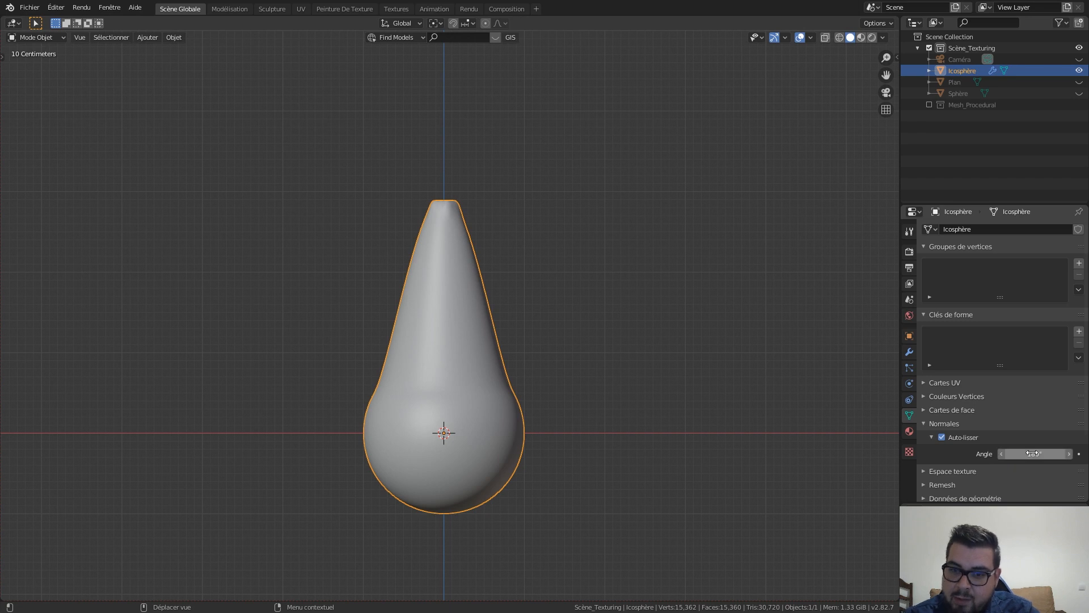
{"action": "key", "text": "Tab"}
{"action": "key", "text": "Tab"}
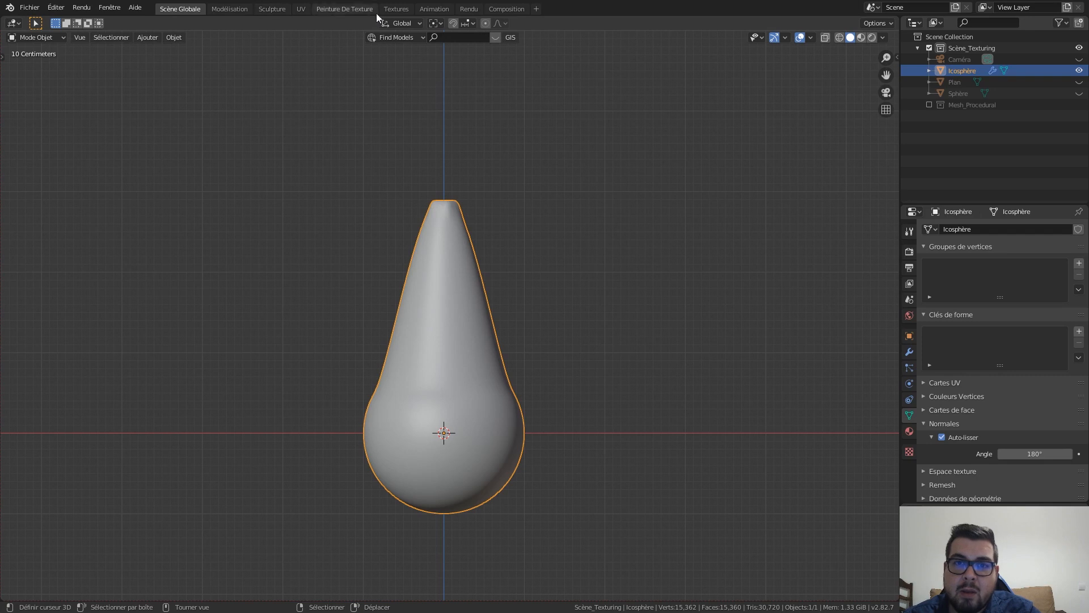
Switch to the Textures workspace, view the icosphere from the front, and assign it the existing TP_Feu material
{"action": "left_click", "coordinate": [396, 9]}
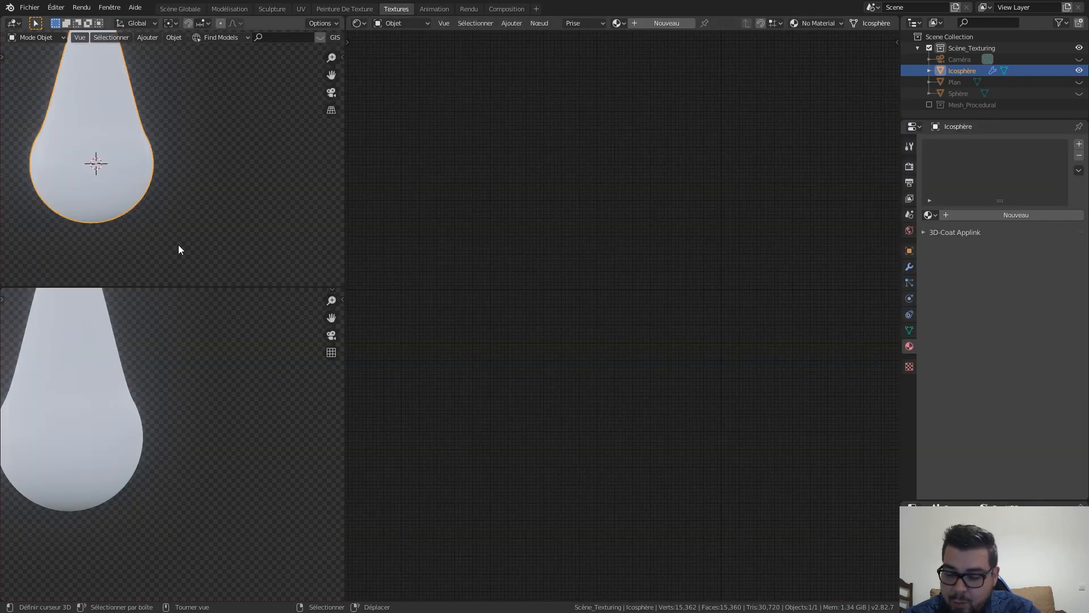
{"action": "key", "text": "KP_1"}
{"action": "middle_click_drag", "start_coordinate": [222, 241], "coordinate": [341, 284], "text": "shift"}
{"action": "scroll", "coordinate": [328, 273], "scroll_direction": "down", "scroll_amount": 3}
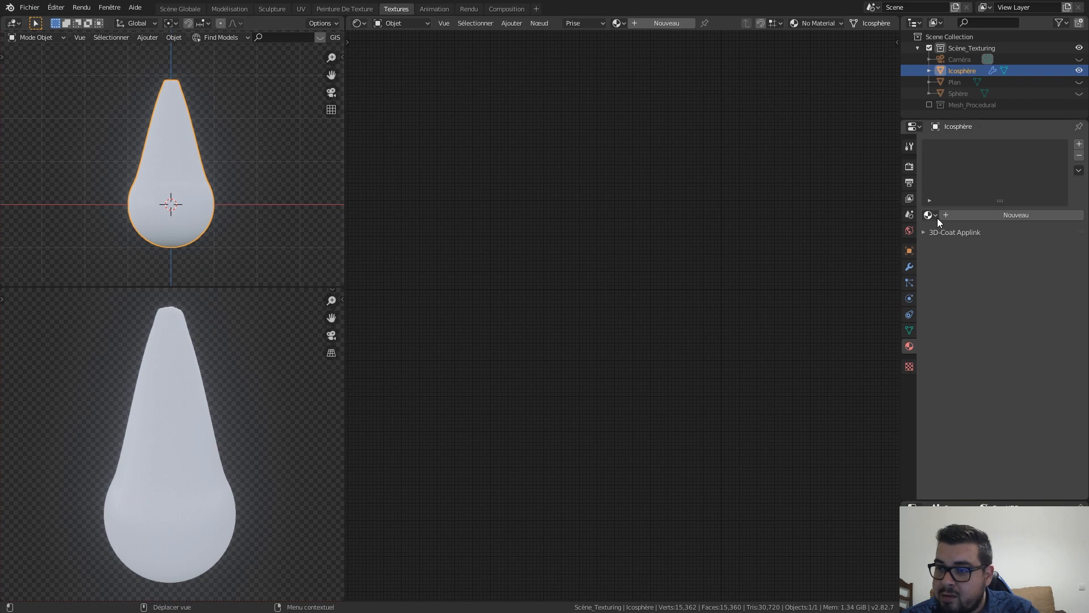
{"action": "left_click", "coordinate": [933, 216]}
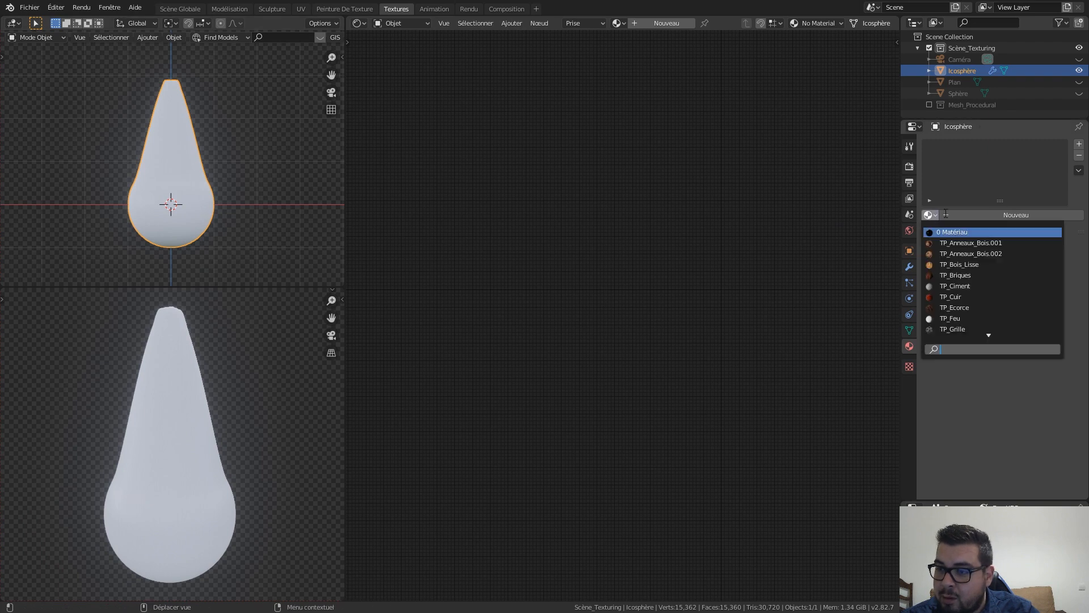
{"action": "left_click", "coordinate": [958, 318]}
Delete the BSDF guidé node from the TP_Feu material
{"action": "middle_click_drag", "start_coordinate": [711, 374], "coordinate": [648, 363]}
{"action": "scroll", "coordinate": [596, 366], "scroll_direction": "up", "scroll_amount": 2}
{"action": "scroll", "coordinate": [598, 366], "scroll_direction": "up", "scroll_amount": 1}
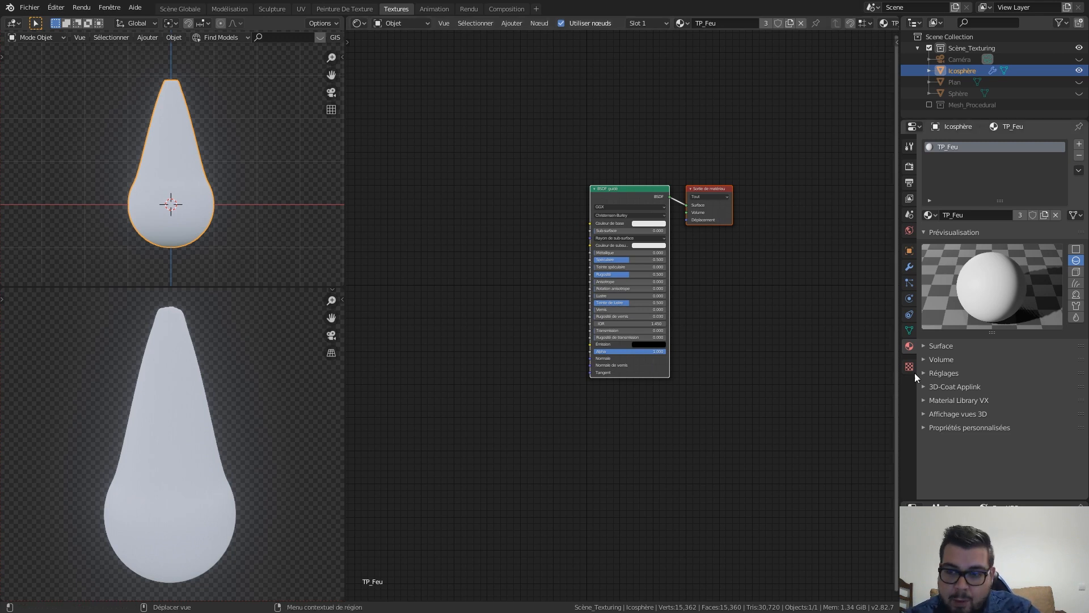
{"action": "key", "text": "x"}
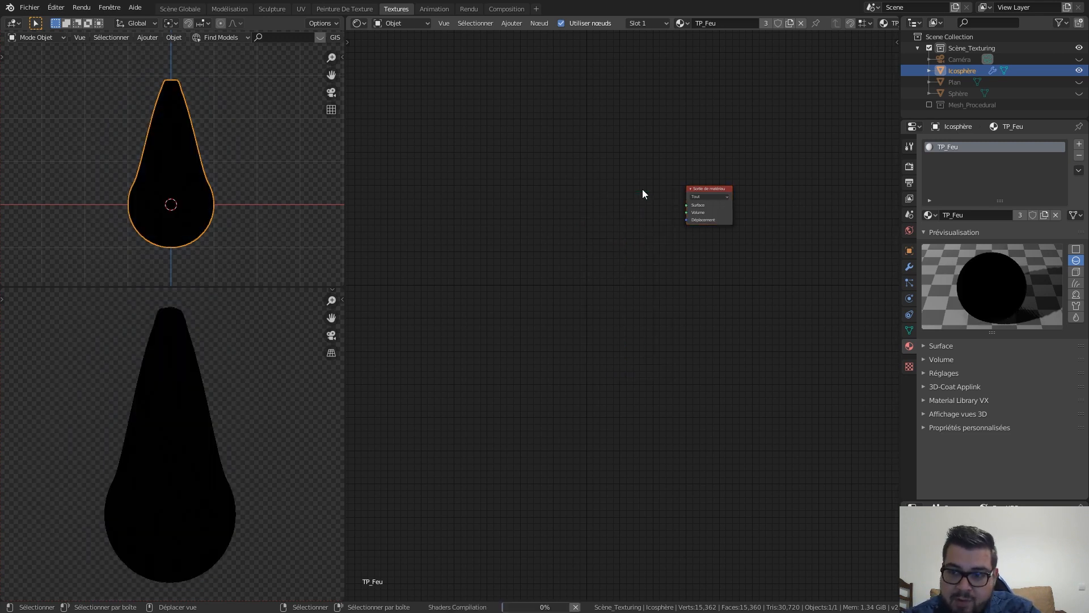
Add a Shader de mélange node and connect its Shader output to the Surface input of Sortie de matériau
{"action": "middle_click_drag", "start_coordinate": [617, 225], "coordinate": [613, 235]}
{"action": "scroll", "coordinate": [614, 235], "scroll_direction": "up", "scroll_amount": 2}
{"action": "key", "text": "shift+a"}
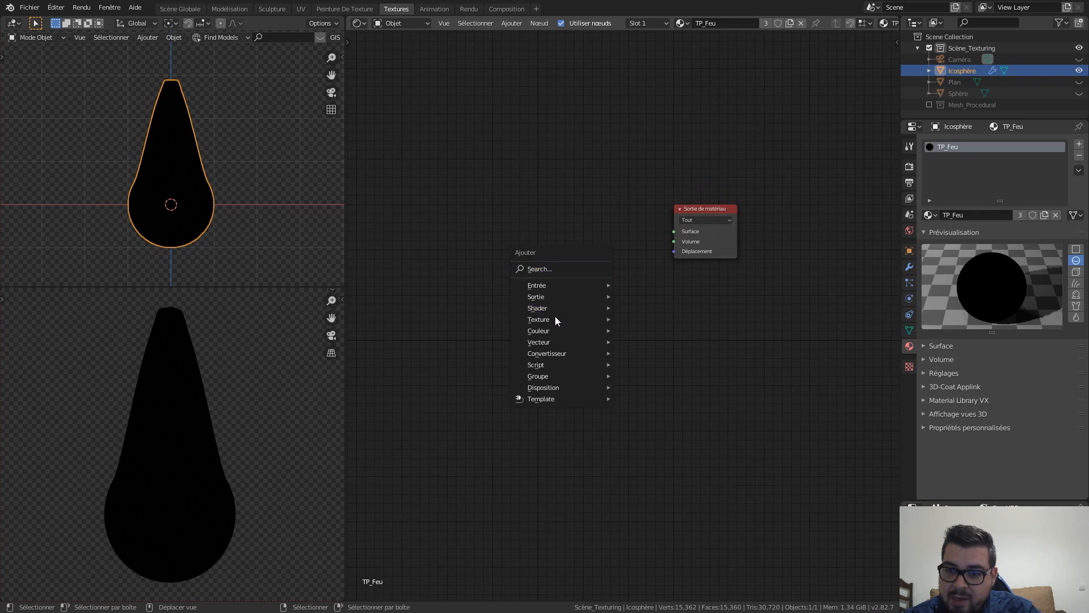
{"action": "mouse_move", "coordinate": [556, 308]}
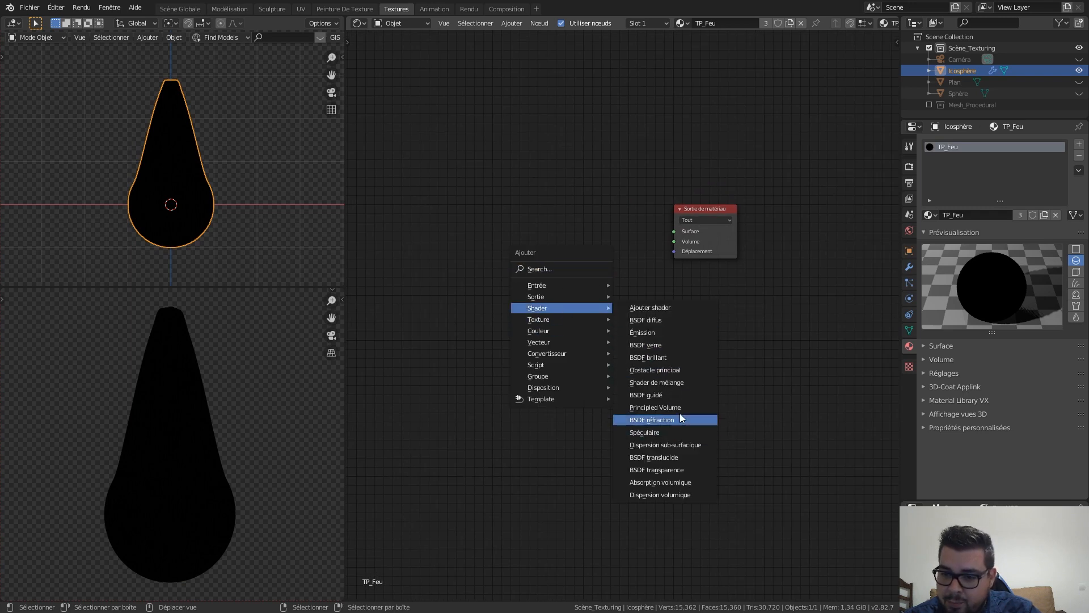
{"action": "left_click", "coordinate": [674, 383]}
{"action": "left_click", "coordinate": [586, 214]}
{"action": "left_click_drag", "start_coordinate": [606, 219], "coordinate": [674, 231]}
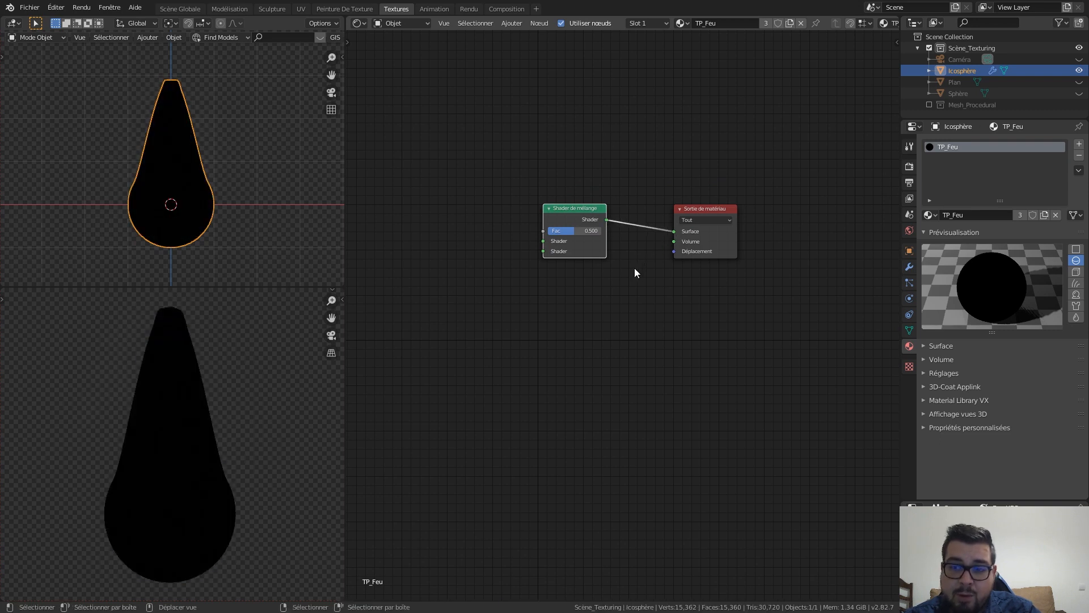
Add an Émission node below and before the Shader de mélange, and connect it to the mix node's second Shader input
{"action": "middle_click_drag", "start_coordinate": [603, 282], "coordinate": [676, 276], "text": "shift"}
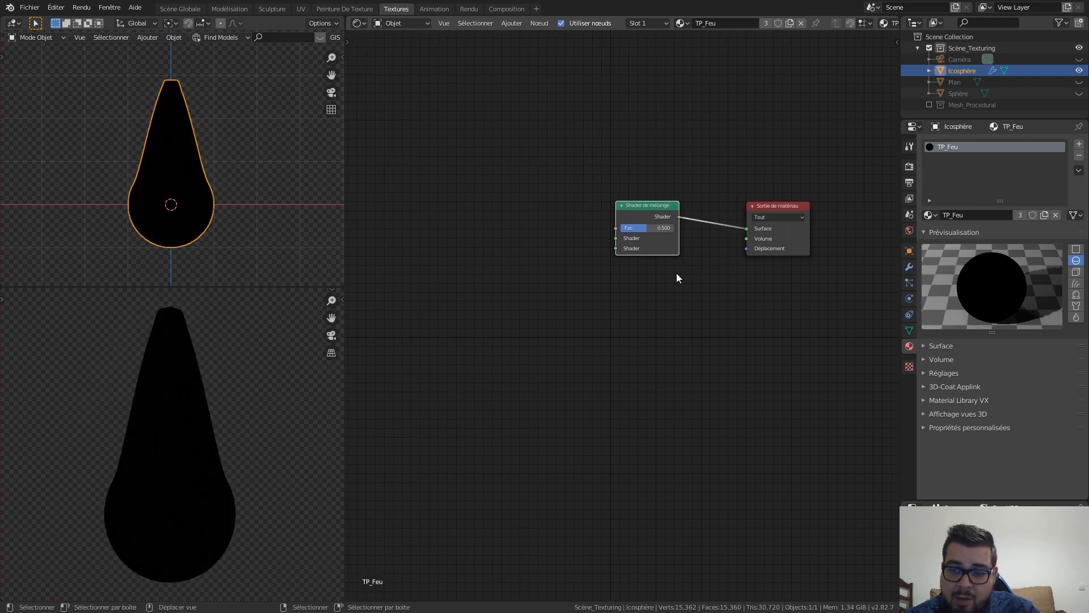
{"action": "middle_click_drag", "start_coordinate": [500, 259], "coordinate": [556, 276], "text": "shift"}
{"action": "key", "text": "shift+a"}
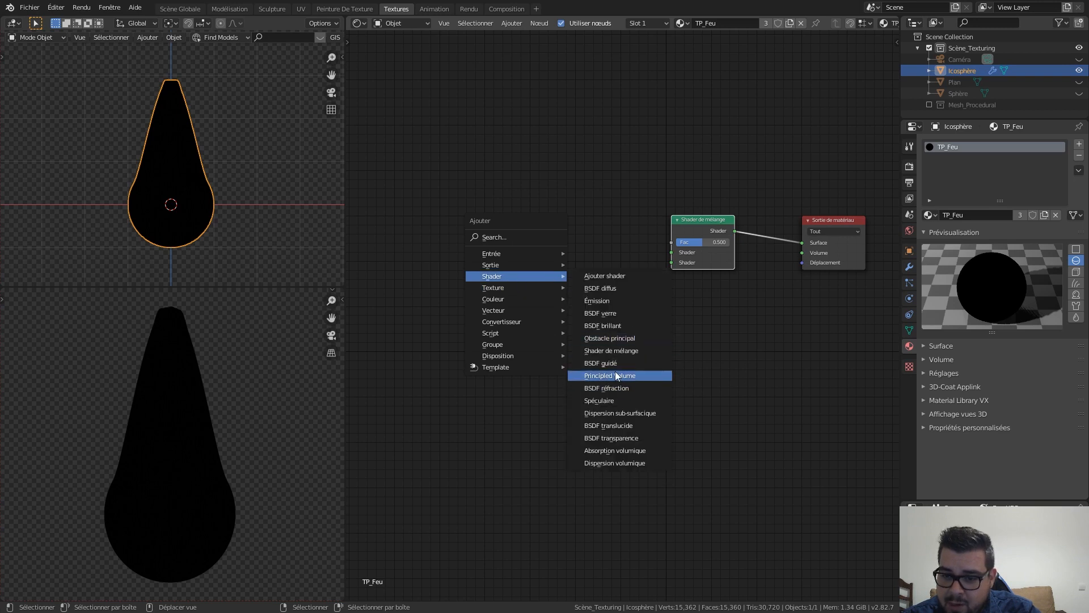
{"action": "left_click", "coordinate": [608, 300]}
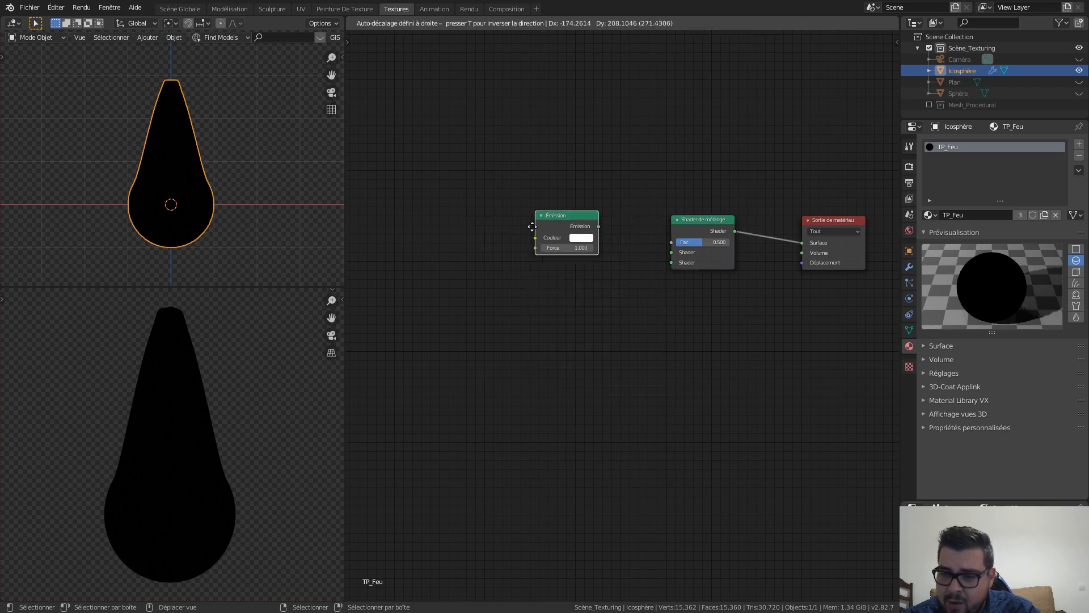
{"action": "left_click", "coordinate": [503, 263]}
{"action": "left_click_drag", "start_coordinate": [578, 301], "coordinate": [673, 261]}
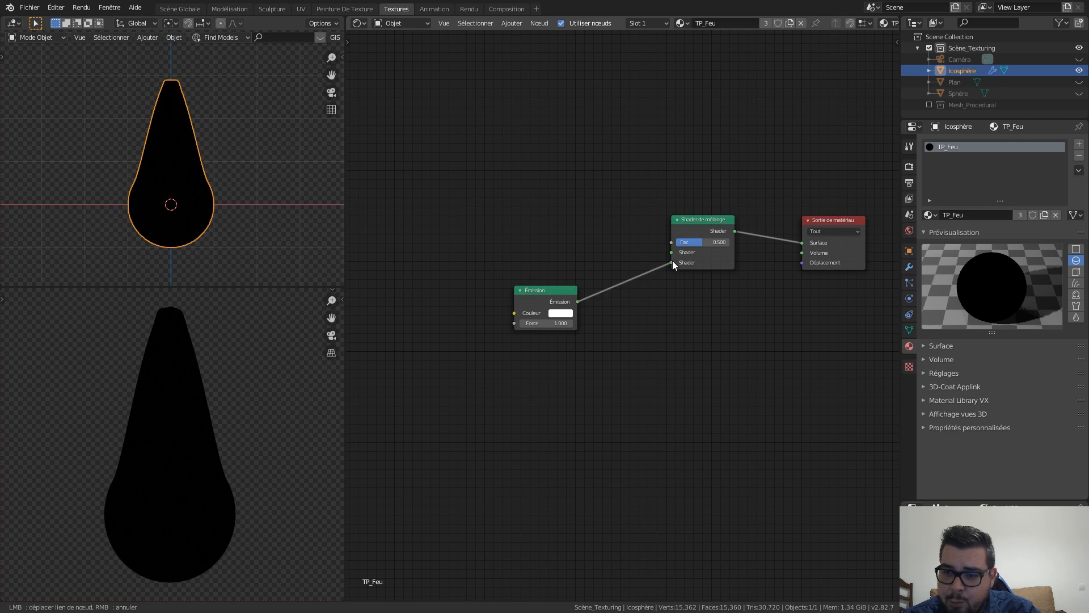
{"action": "left_click_drag", "start_coordinate": [539, 305], "coordinate": [530, 333]}
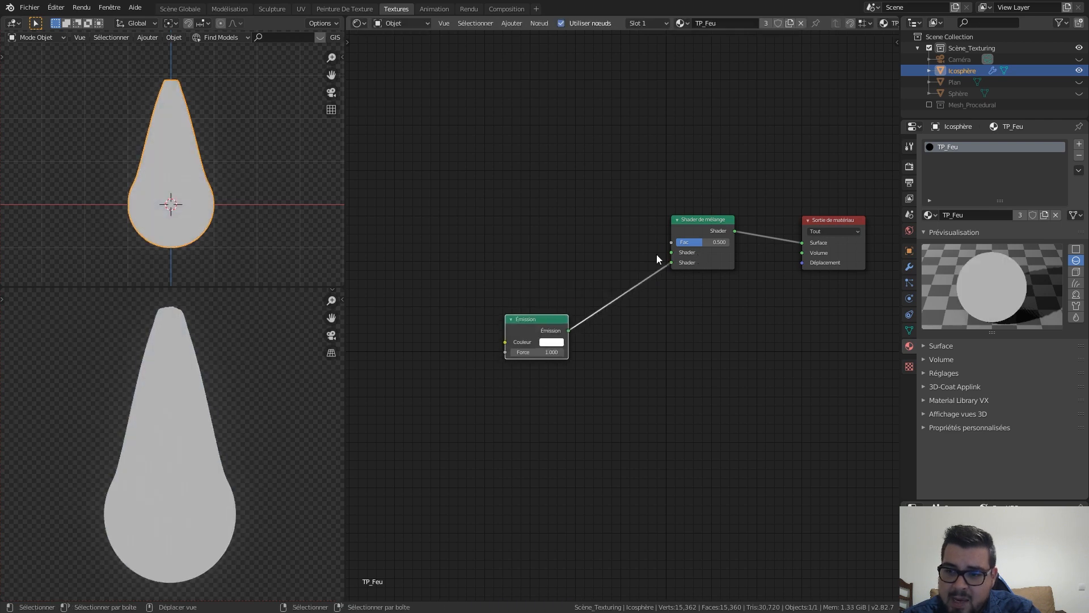
Add a BSDF transparence node above the Émission node and connect it to the first Shader input of the Shader de mélange
{"action": "key", "text": "shift+a"}
{"action": "mouse_move", "coordinate": [535, 246]}
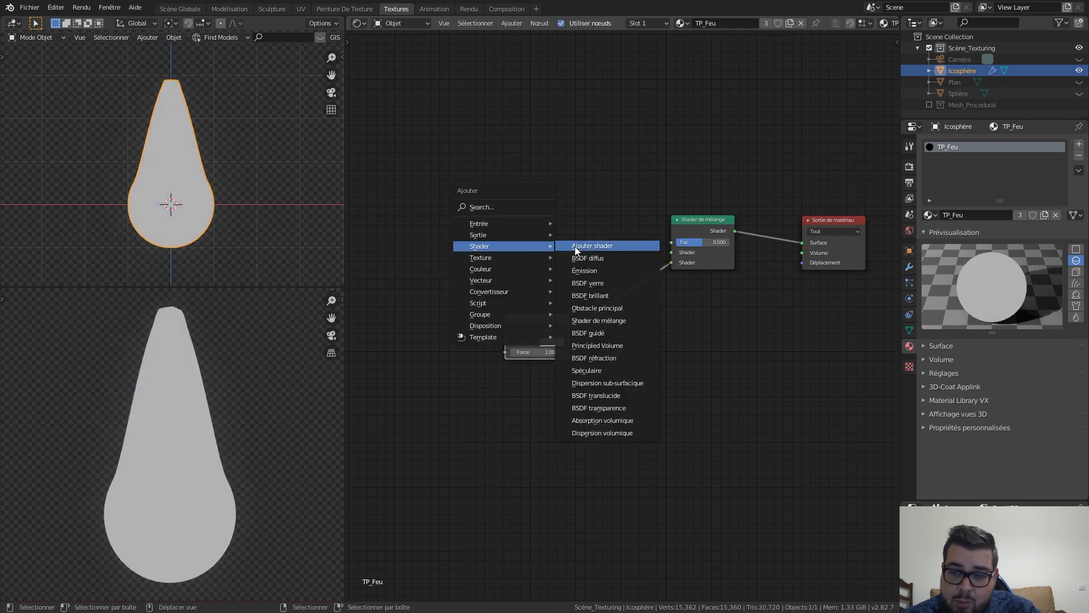
{"action": "left_click", "coordinate": [640, 407]}
{"action": "left_click", "coordinate": [497, 182]}
{"action": "left_click_drag", "start_coordinate": [567, 228], "coordinate": [669, 257]}
{"action": "left_click_drag", "start_coordinate": [536, 222], "coordinate": [529, 237]}
{"action": "middle_click_drag", "start_coordinate": [702, 333], "coordinate": [670, 336]}
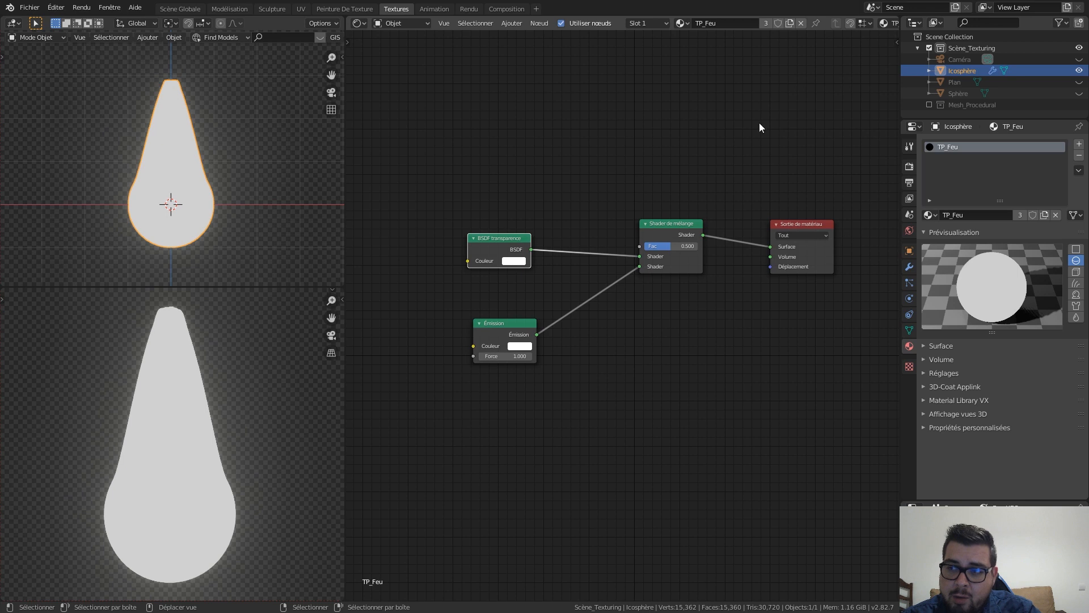
In the TP_Feu material settings, set Mode de mélange to Limitation alpha and Mode d'ombrage to Aucun
{"action": "left_click", "coordinate": [923, 373]}
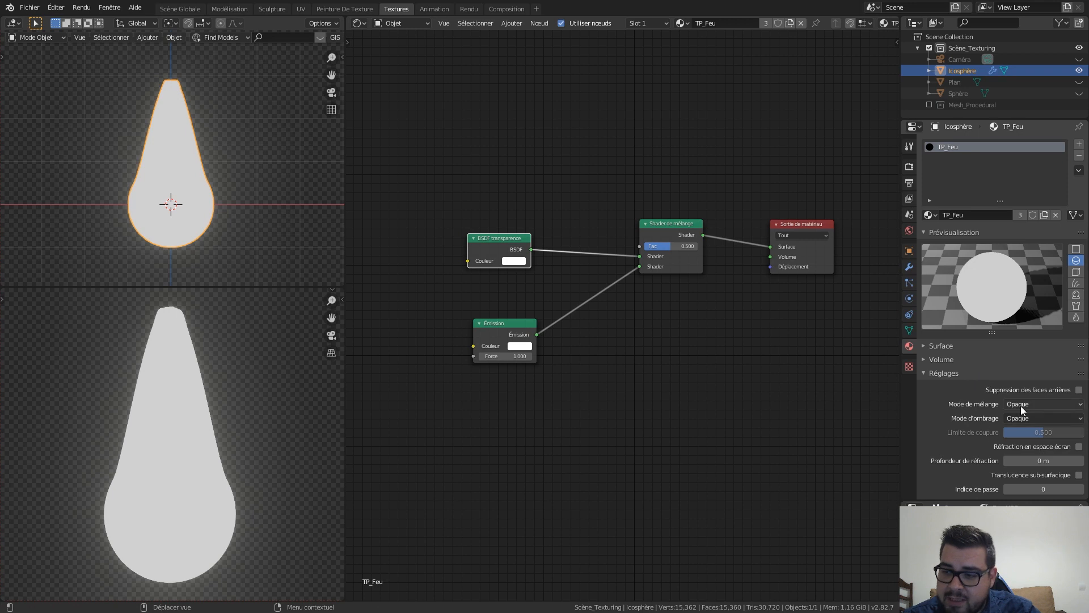
{"action": "left_click", "coordinate": [1040, 404]}
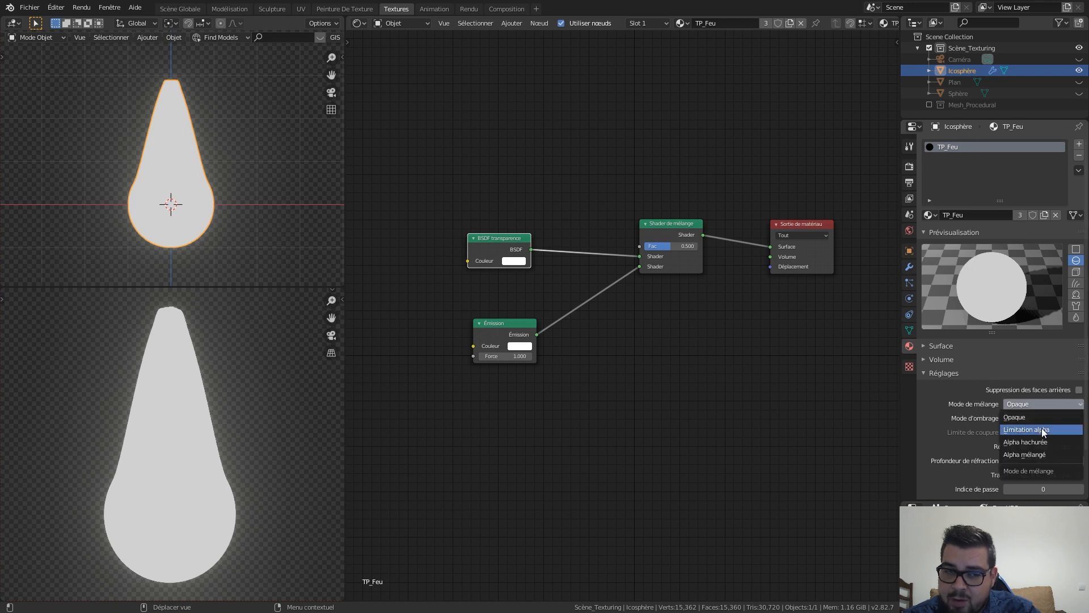
{"action": "left_click", "coordinate": [1042, 430]}
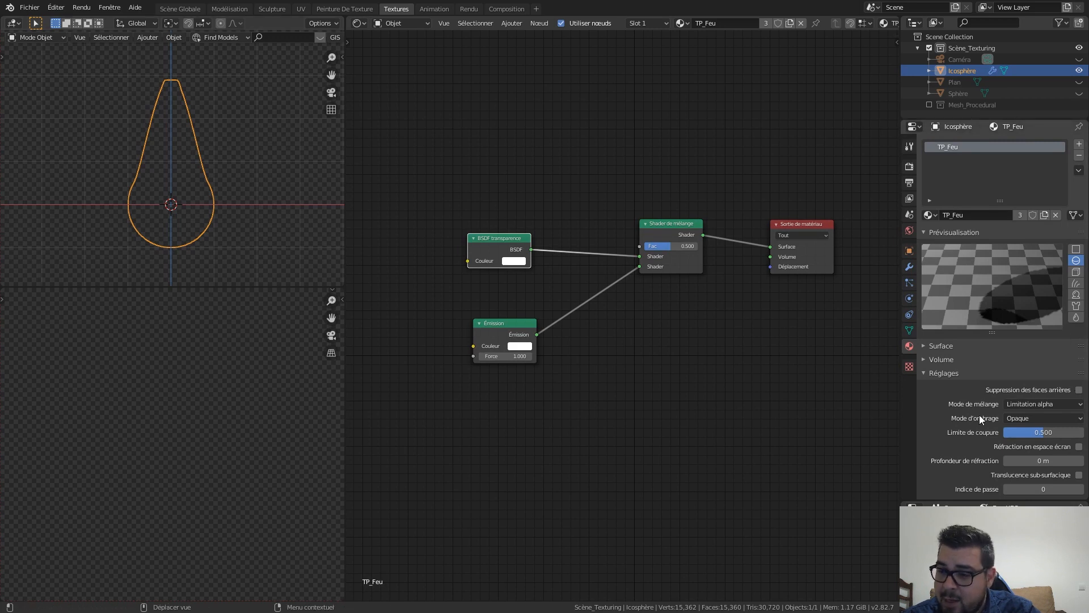
{"action": "left_click", "coordinate": [1055, 418]}
{"action": "left_click", "coordinate": [1037, 430]}
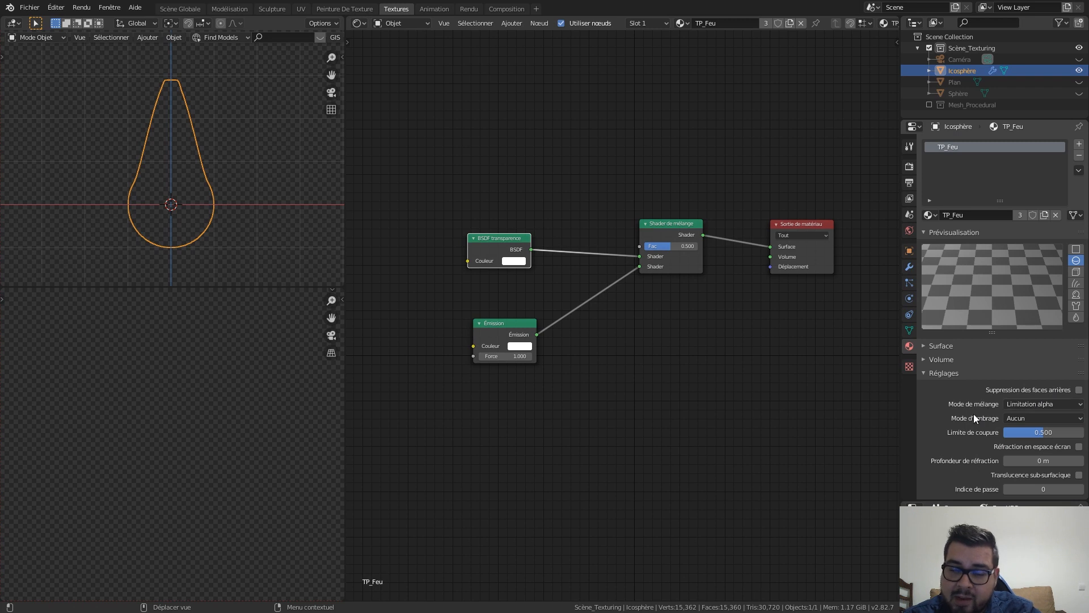
Reposition the BSDF transparence node so that it sits roughly in line above the Émission node
{"action": "middle_click_drag", "start_coordinate": [736, 334], "coordinate": [711, 352]}
{"action": "scroll", "coordinate": [710, 352], "scroll_direction": "down", "scroll_amount": 3}
{"action": "key", "text": "g"}
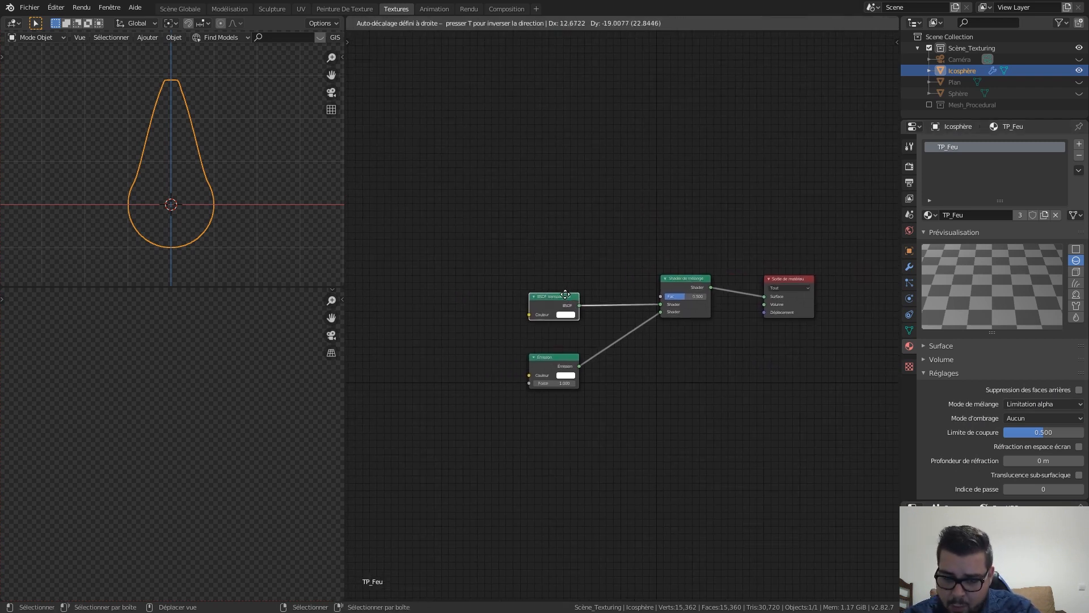
{"action": "left_click", "coordinate": [639, 314]}
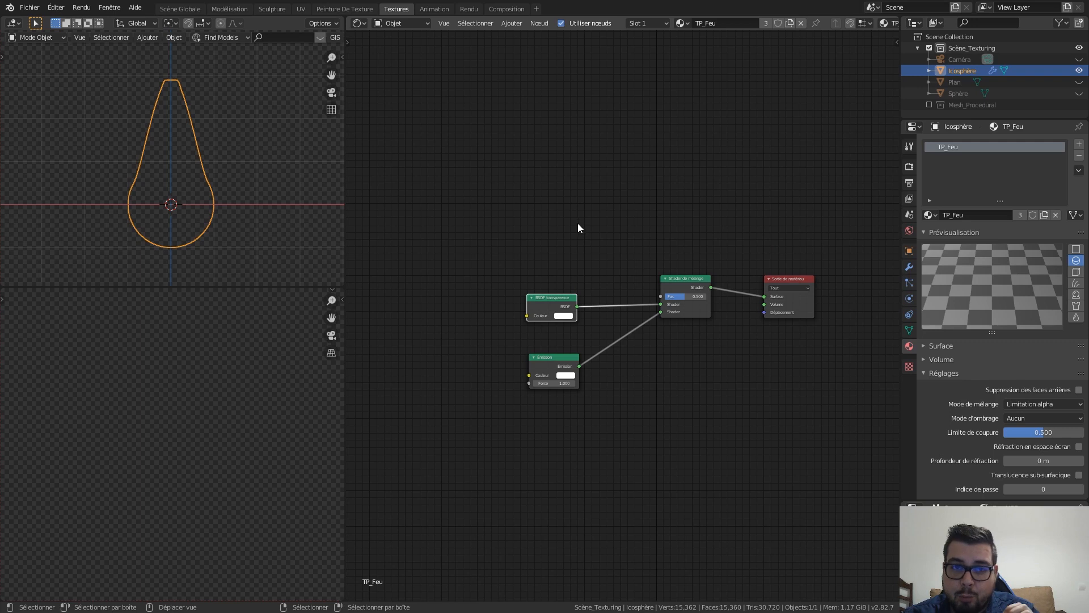
Shift the BSDF transparence node closer to the Shader de mélange and add a Dégradé de couleurs node before the Émission node
{"action": "middle_click_drag", "start_coordinate": [595, 338], "coordinate": [670, 293]}
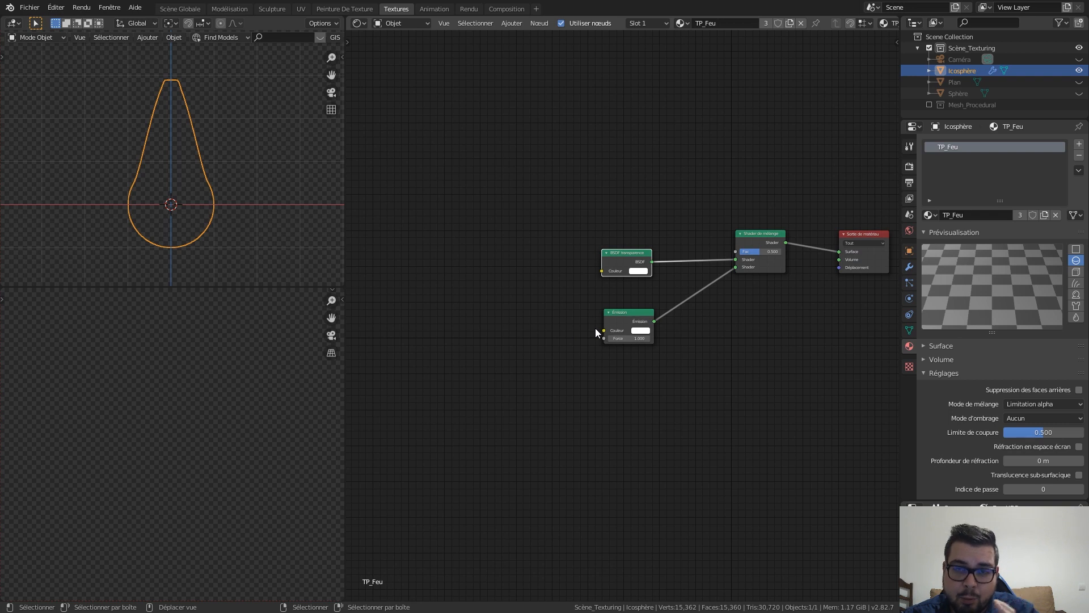
{"action": "scroll", "coordinate": [671, 185], "scroll_direction": "up", "scroll_amount": 2}
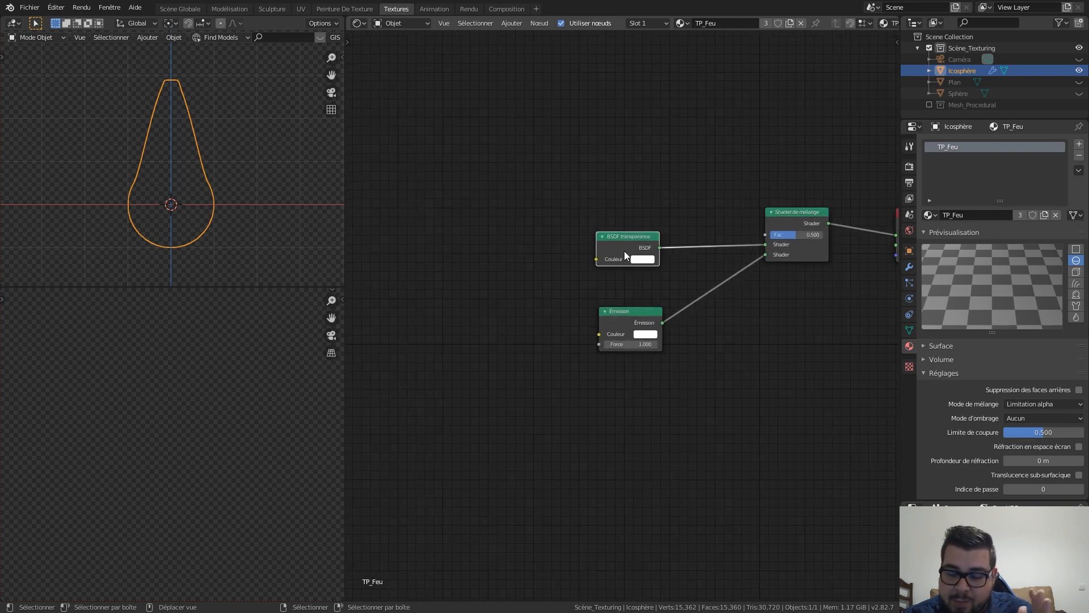
{"action": "left_click_drag", "start_coordinate": [637, 232], "coordinate": [681, 233]}
{"action": "middle_click_drag", "start_coordinate": [623, 295], "coordinate": [670, 278]}
{"action": "key", "text": "shift+a"}
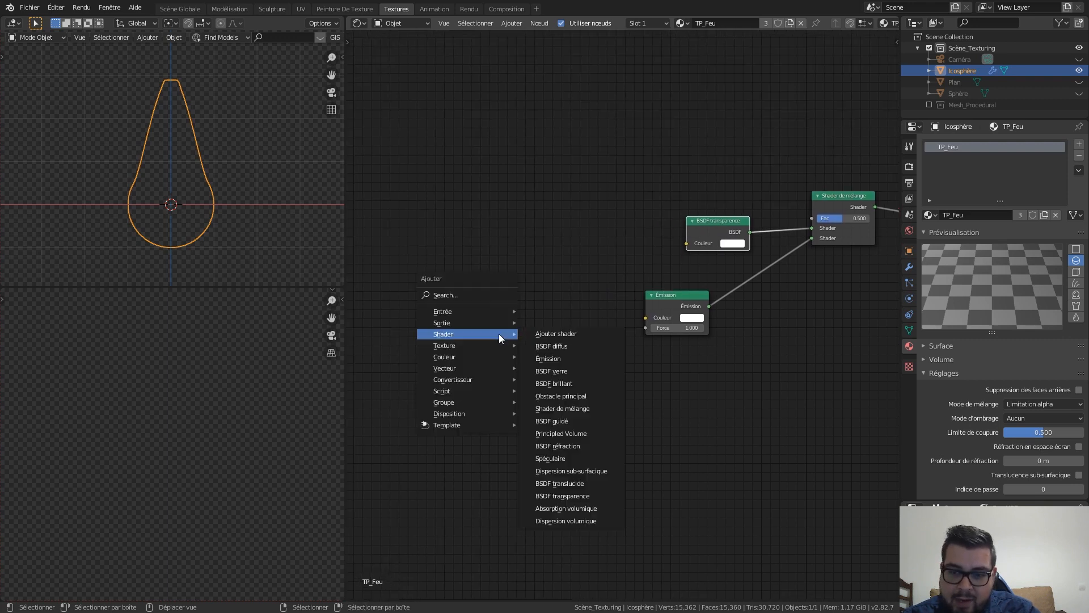
{"action": "mouse_move", "coordinate": [478, 380]}
{"action": "left_click", "coordinate": [570, 401]}
{"action": "left_click", "coordinate": [497, 280]}
{"action": "middle_click_drag", "start_coordinate": [827, 285], "coordinate": [757, 288]}
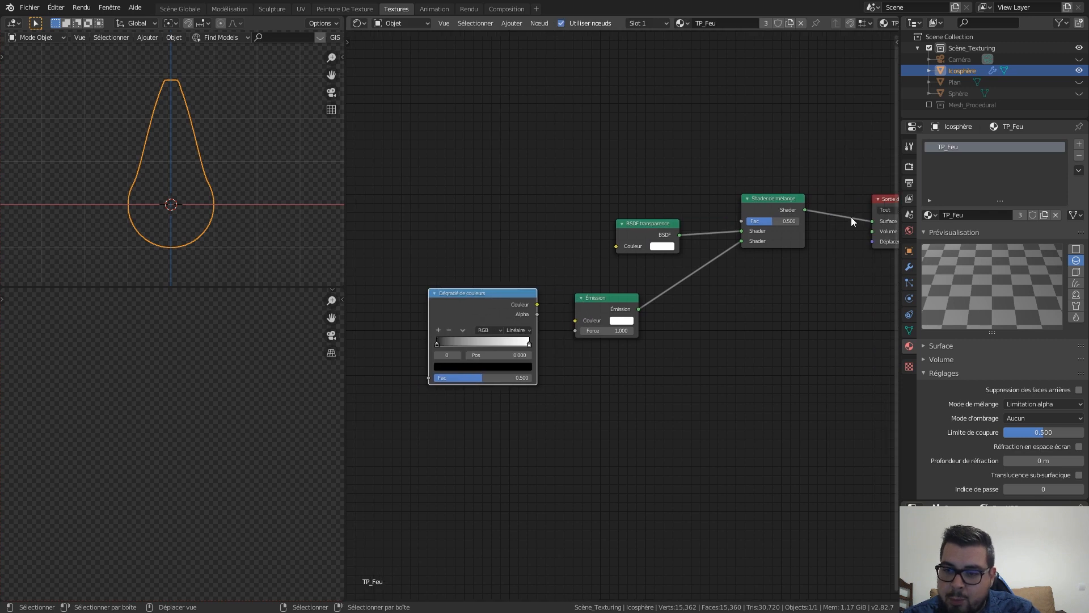
Set the Shader de mélange's Fac to 1.000 and connect the Dégradé de couleurs' Couleur output to the Émission node's Couleur input
{"action": "left_click_drag", "start_coordinate": [777, 220], "coordinate": [803, 220]}
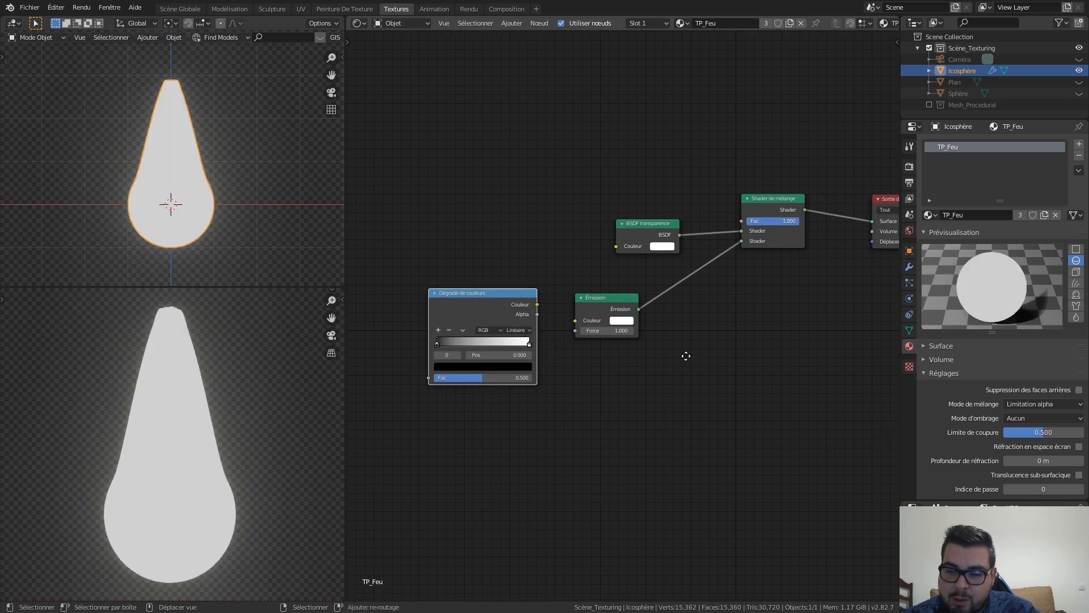
{"action": "middle_click_drag", "start_coordinate": [688, 358], "coordinate": [762, 336]}
{"action": "left_click_drag", "start_coordinate": [582, 274], "coordinate": [527, 273]}
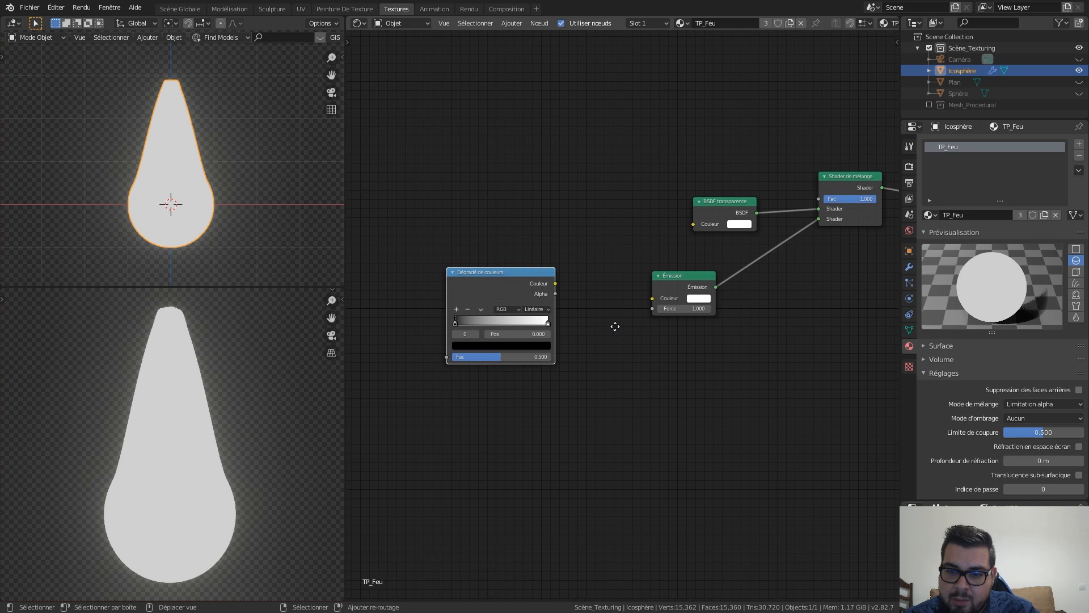
{"action": "middle_click_drag", "start_coordinate": [563, 272], "coordinate": [579, 265]}
{"action": "left_click_drag", "start_coordinate": [571, 274], "coordinate": [667, 291]}
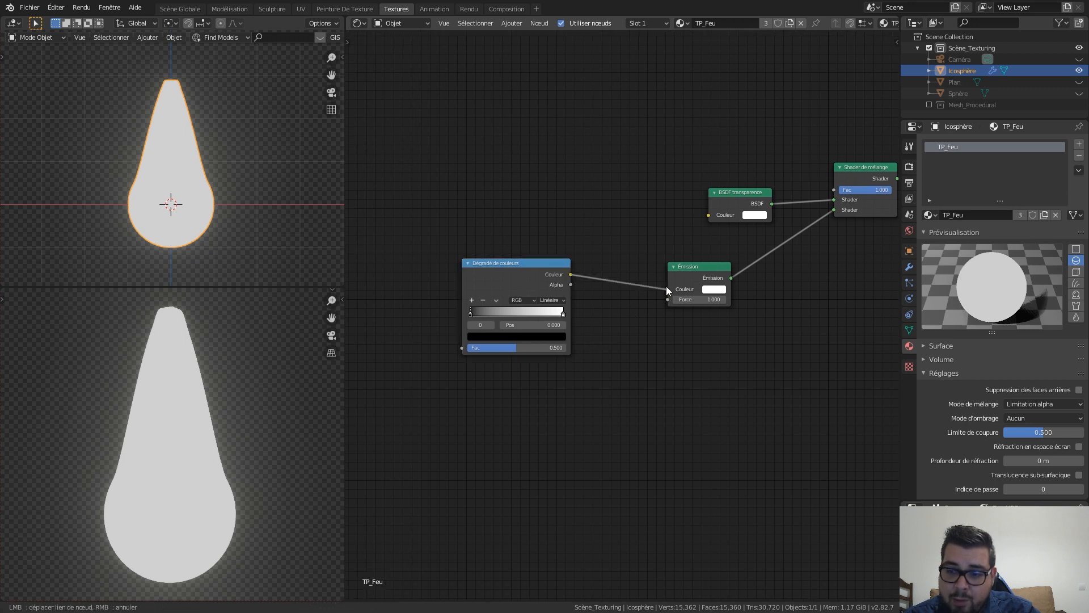
{"action": "left_click_drag", "start_coordinate": [711, 253], "coordinate": [703, 256]}
{"action": "left_click_drag", "start_coordinate": [529, 270], "coordinate": [560, 265]}
Add two stops between the black and white ends of the Dégradé de couleurs and move the black stop to 0.018
{"action": "scroll", "coordinate": [573, 325], "scroll_direction": "up", "scroll_amount": 2}
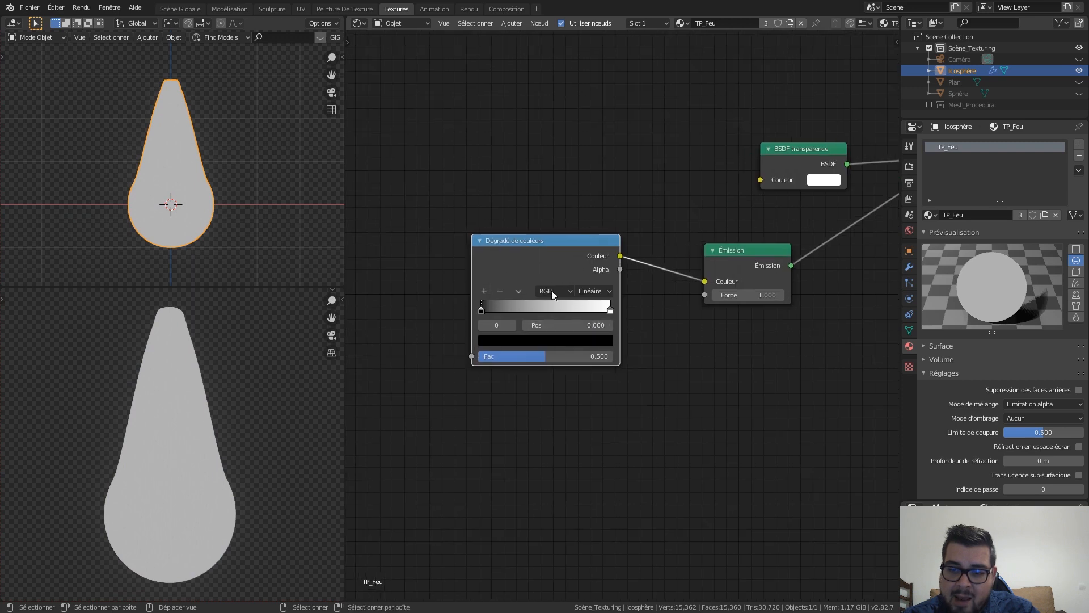
{"action": "left_click", "coordinate": [484, 291]}
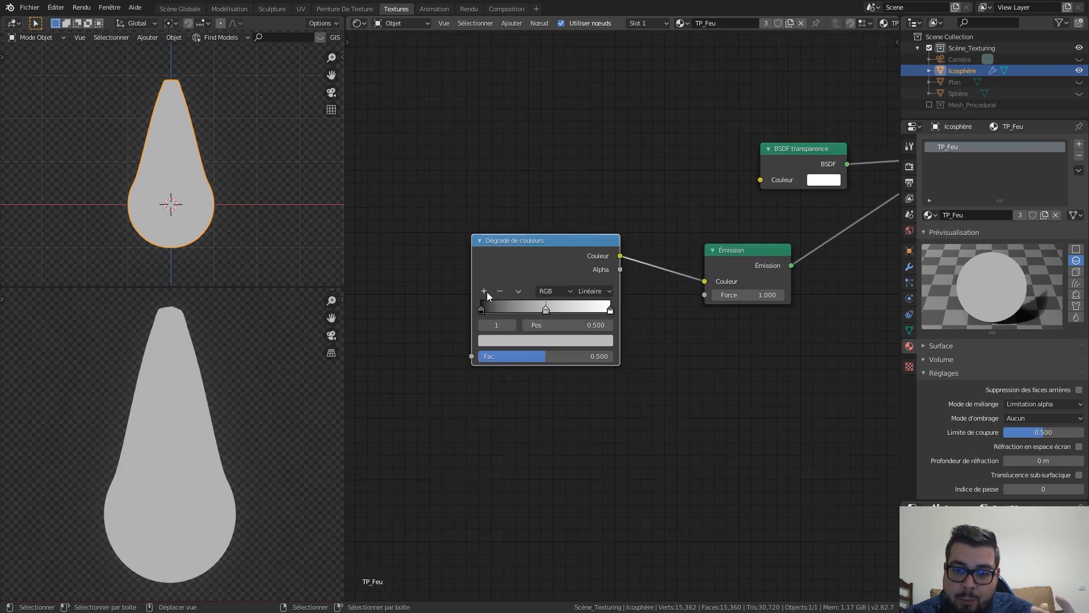
{"action": "left_click", "coordinate": [484, 291]}
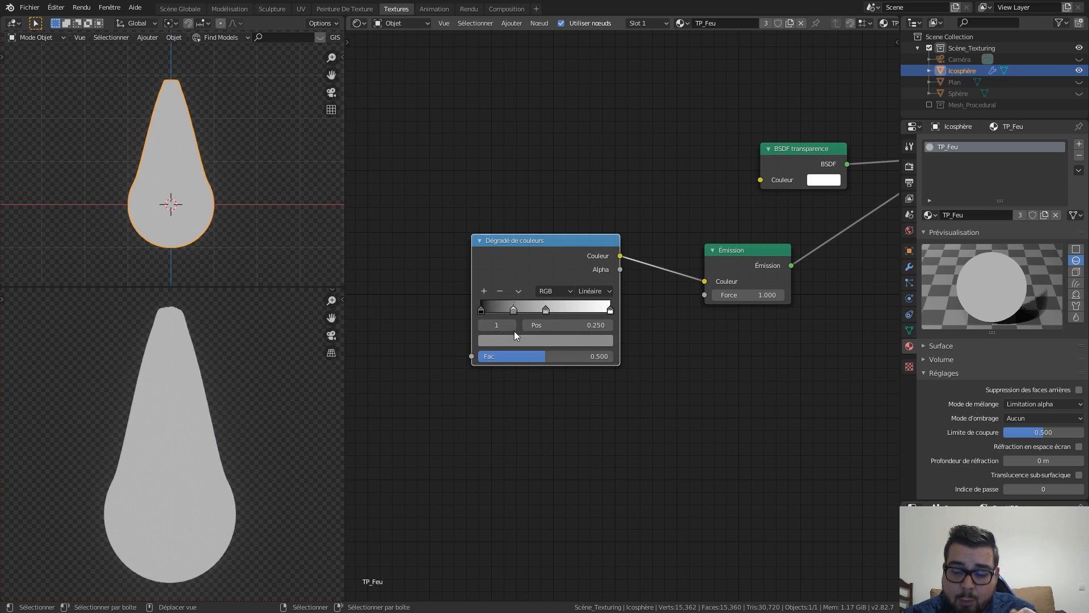
{"action": "left_click", "coordinate": [481, 309]}
{"action": "left_click_drag", "start_coordinate": [481, 308], "coordinate": [484, 309]}
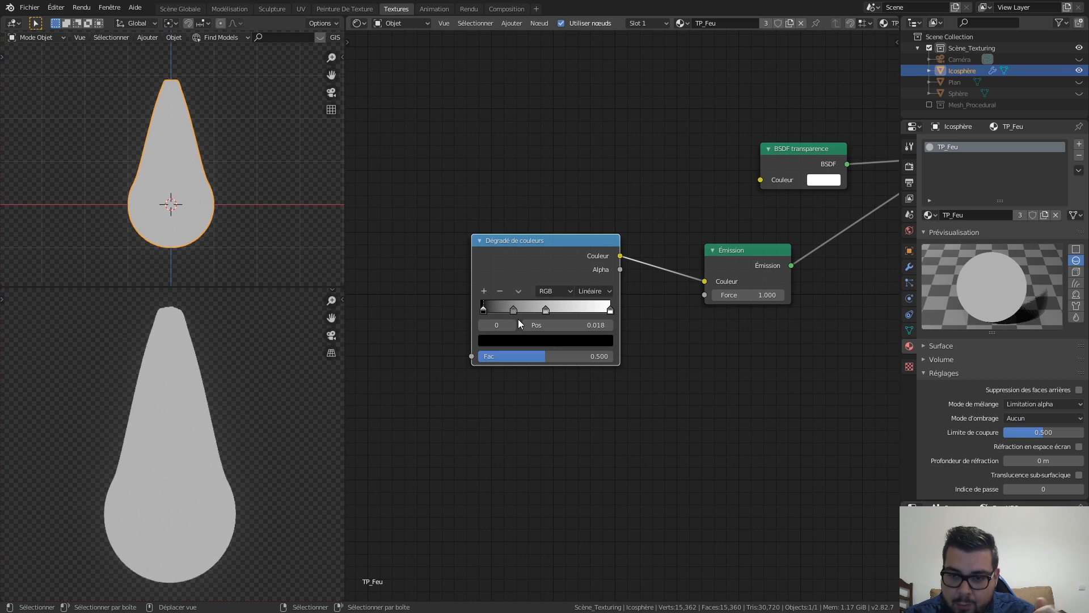
Color the ramp's second stop, at 0.250, bright red with hue 0.003, saturation 1.000 and value 1.000
{"action": "left_click", "coordinate": [513, 310]}
{"action": "left_click", "coordinate": [535, 340]}
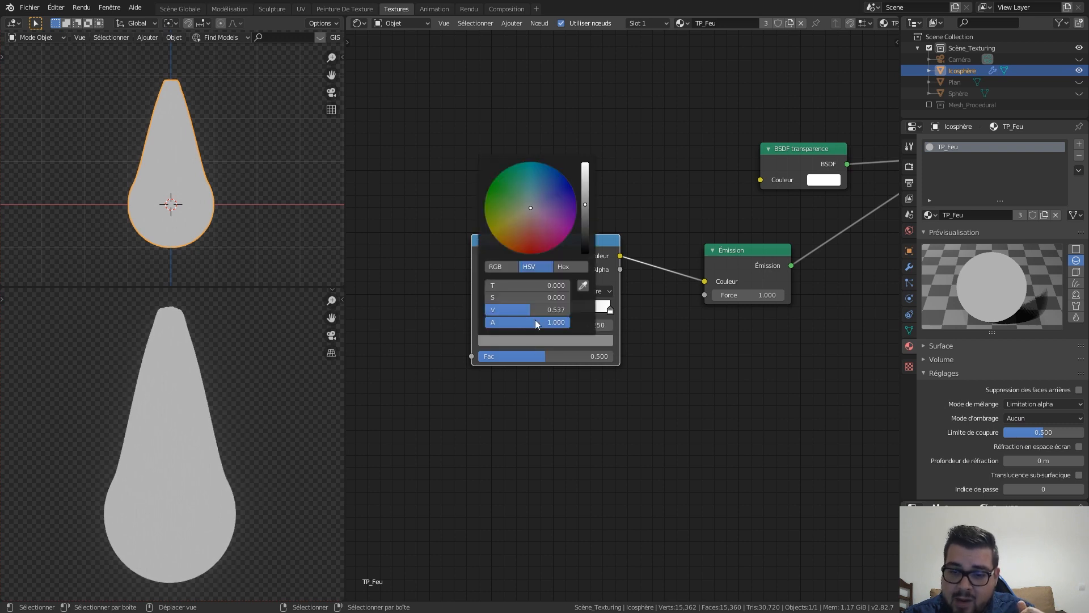
{"action": "left_click_drag", "start_coordinate": [525, 245], "coordinate": [529, 253]}
{"action": "left_click_drag", "start_coordinate": [585, 205], "coordinate": [585, 163]}
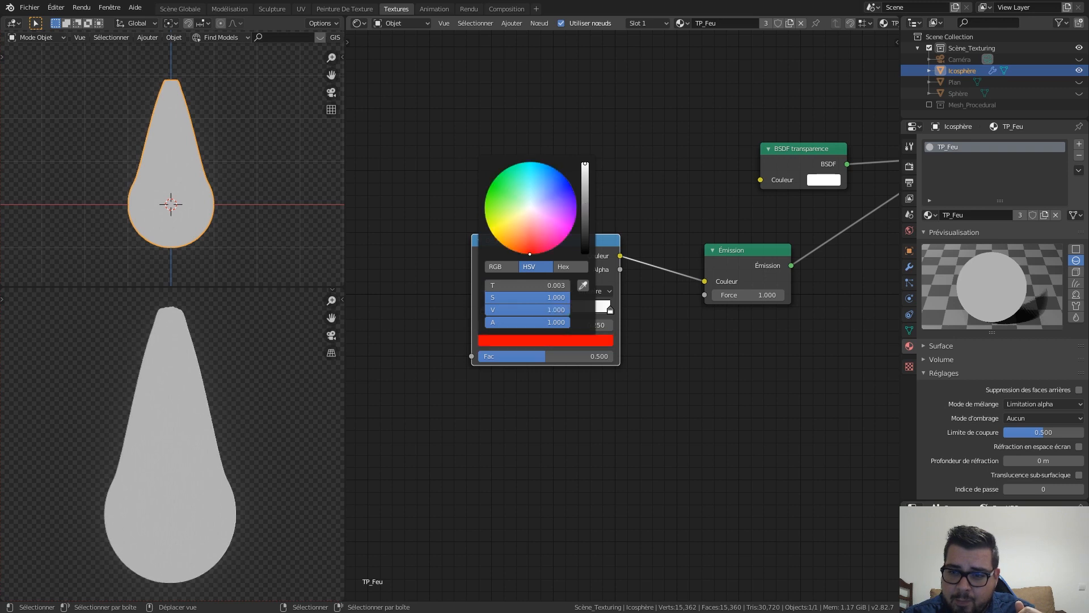
Color the ramp's third stop, at 0.500, bright orange with hue 0.060, saturation 1.000 and value 1.000
{"action": "left_click", "coordinate": [545, 310]}
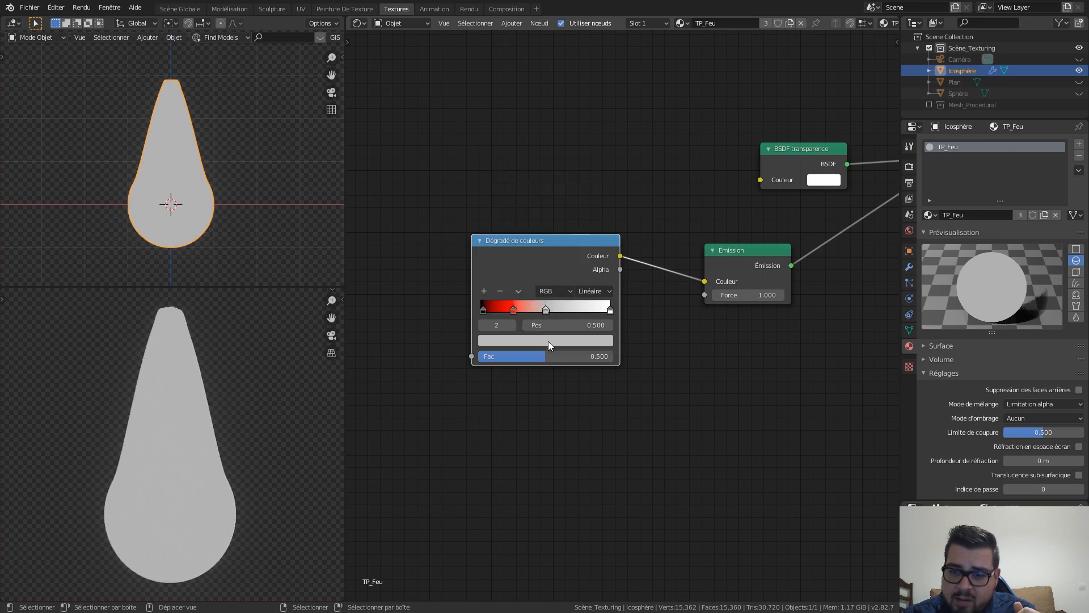
{"action": "left_click", "coordinate": [547, 341]}
{"action": "left_click_drag", "start_coordinate": [531, 211], "coordinate": [514, 251]}
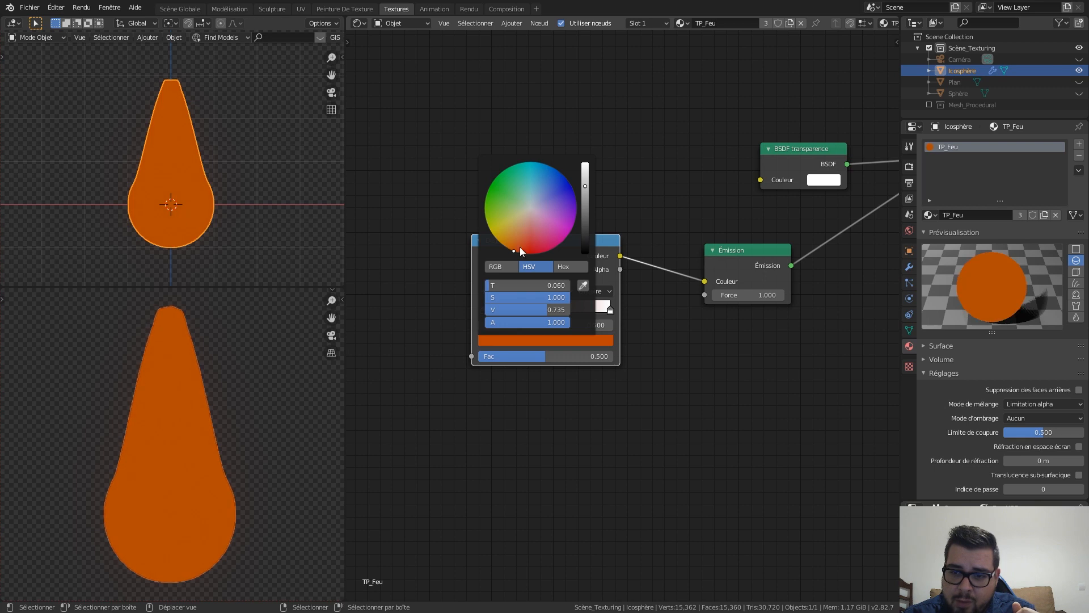
{"action": "left_click_drag", "start_coordinate": [585, 186], "coordinate": [585, 182]}
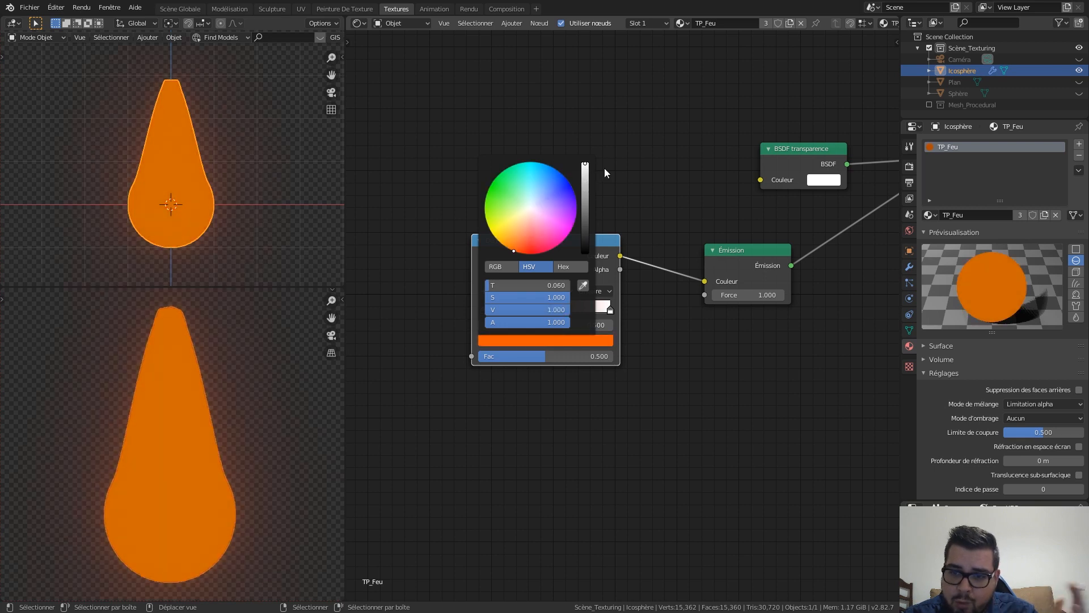
Color the ramp's last stop, at 1.000, fully saturated golden yellow
{"action": "left_click", "coordinate": [611, 310]}
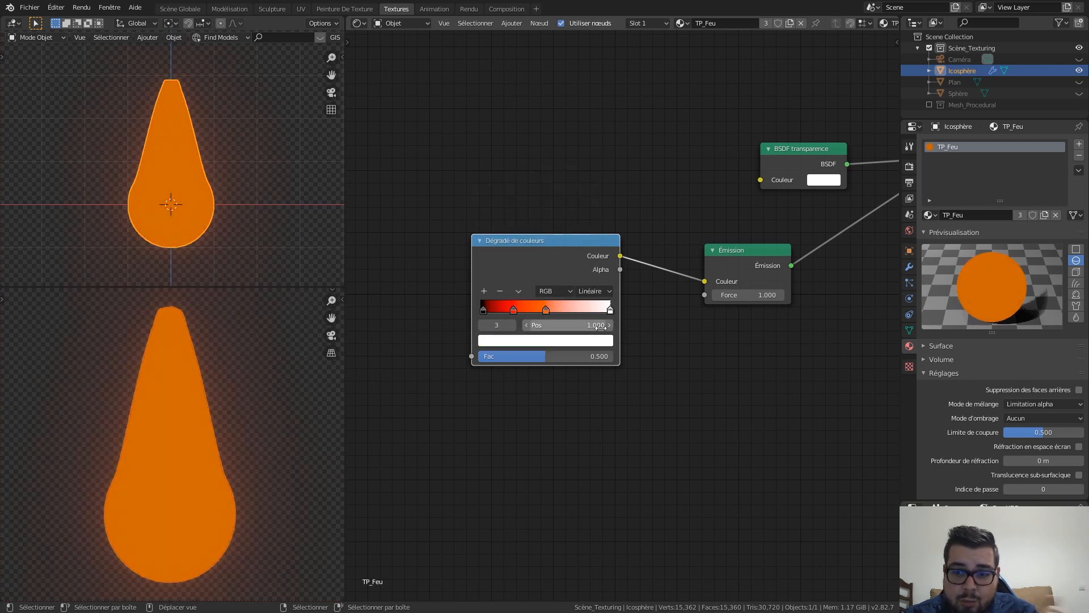
{"action": "left_click", "coordinate": [544, 341]}
{"action": "left_click", "coordinate": [518, 241]}
{"action": "left_click_drag", "start_coordinate": [518, 240], "coordinate": [496, 239]}
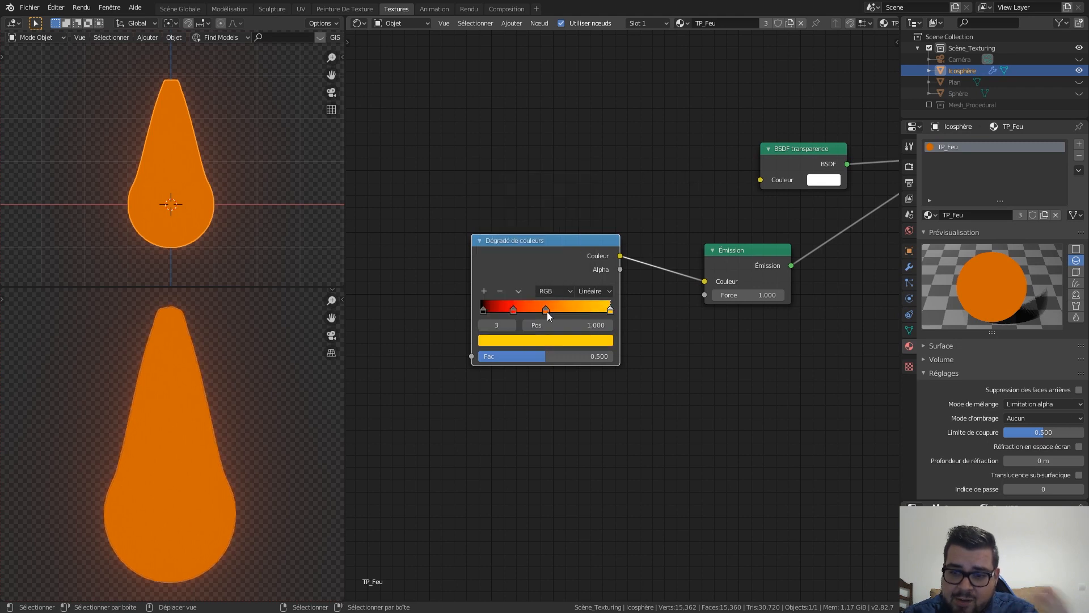
Space the red and orange stops evenly along the ramp and move the black stop to 0.000
{"action": "left_click_drag", "start_coordinate": [544, 310], "coordinate": [519, 310]}
{"action": "left_click", "coordinate": [513, 310]}
{"action": "left_click", "coordinate": [482, 309]}
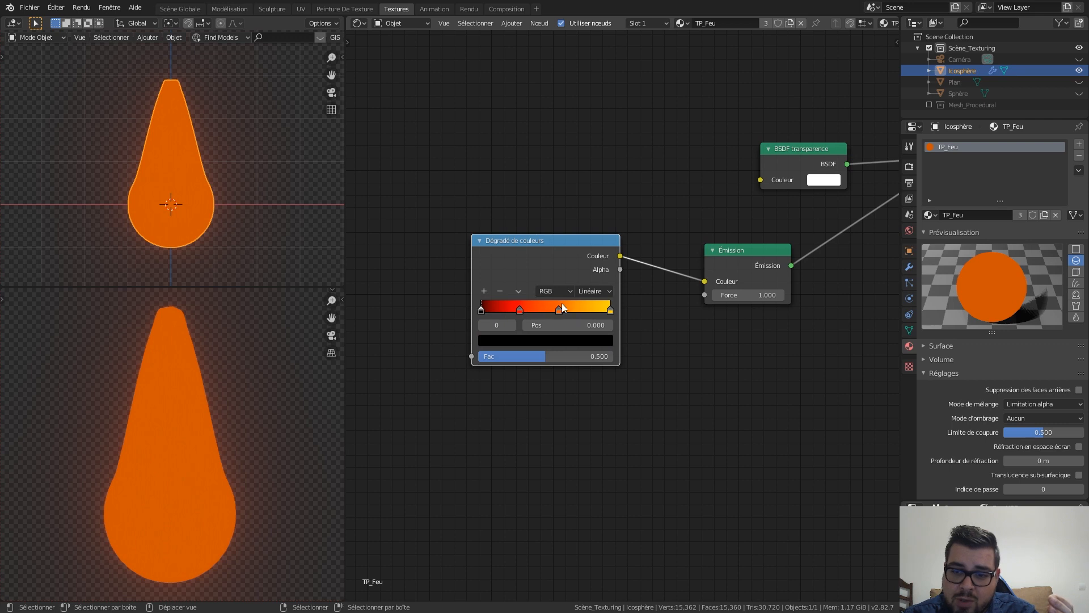
{"action": "left_click", "coordinate": [610, 309]}
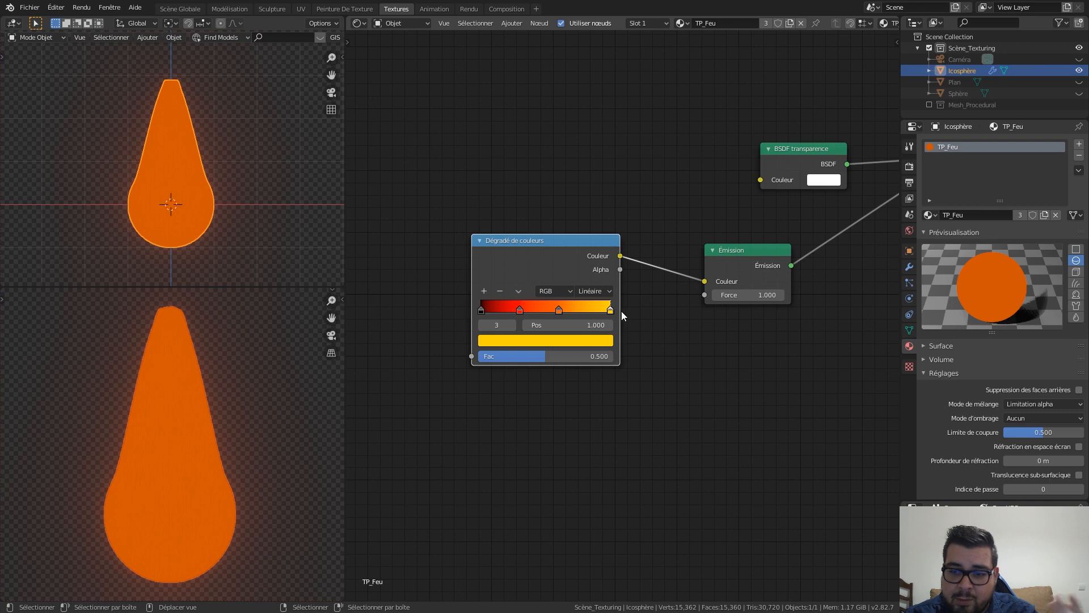
Add a Texture bruit node in the empty area above the BSDF transparence node
{"action": "scroll", "coordinate": [625, 318], "scroll_direction": "down", "scroll_amount": 2}
{"action": "middle_click_drag", "start_coordinate": [634, 178], "coordinate": [662, 267]}
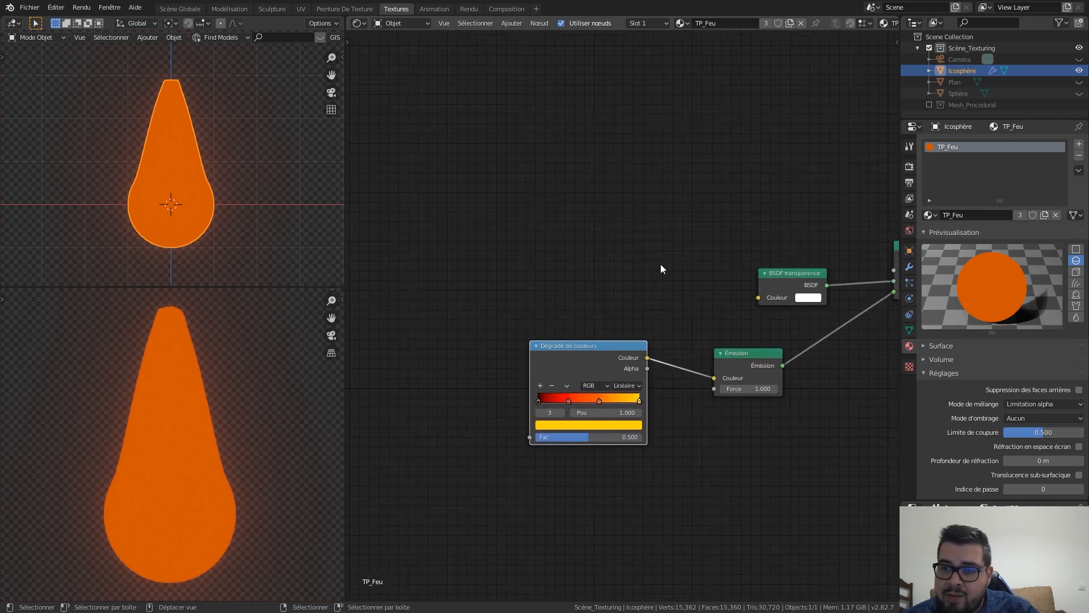
{"action": "scroll", "coordinate": [662, 267], "scroll_direction": "down", "scroll_amount": 3}
{"action": "middle_click_drag", "start_coordinate": [810, 247], "coordinate": [706, 260]}
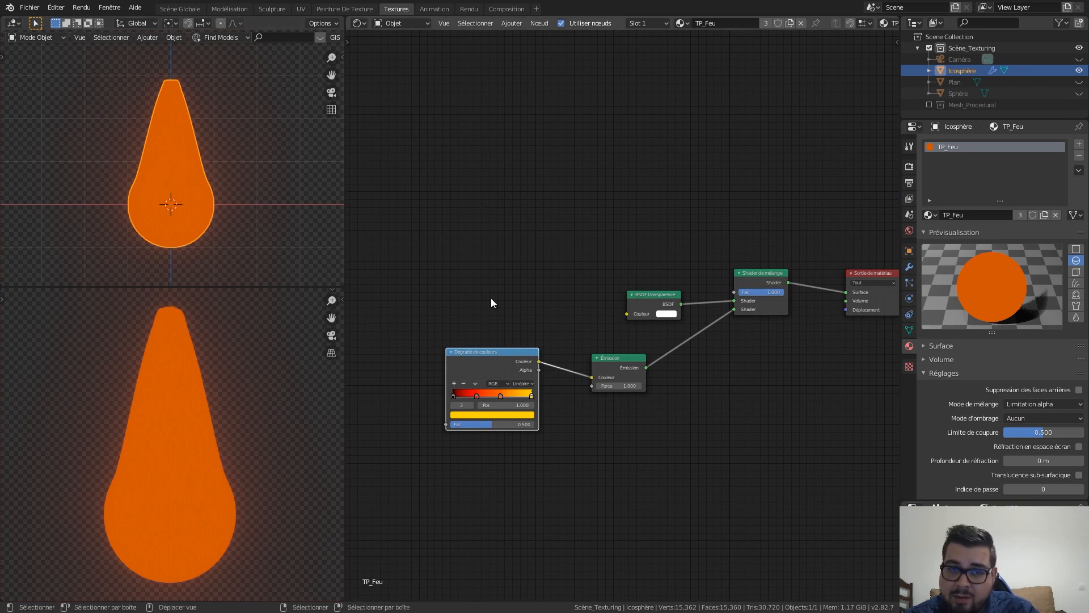
{"action": "key", "text": "shift+a"}
{"action": "mouse_move", "coordinate": [506, 201]}
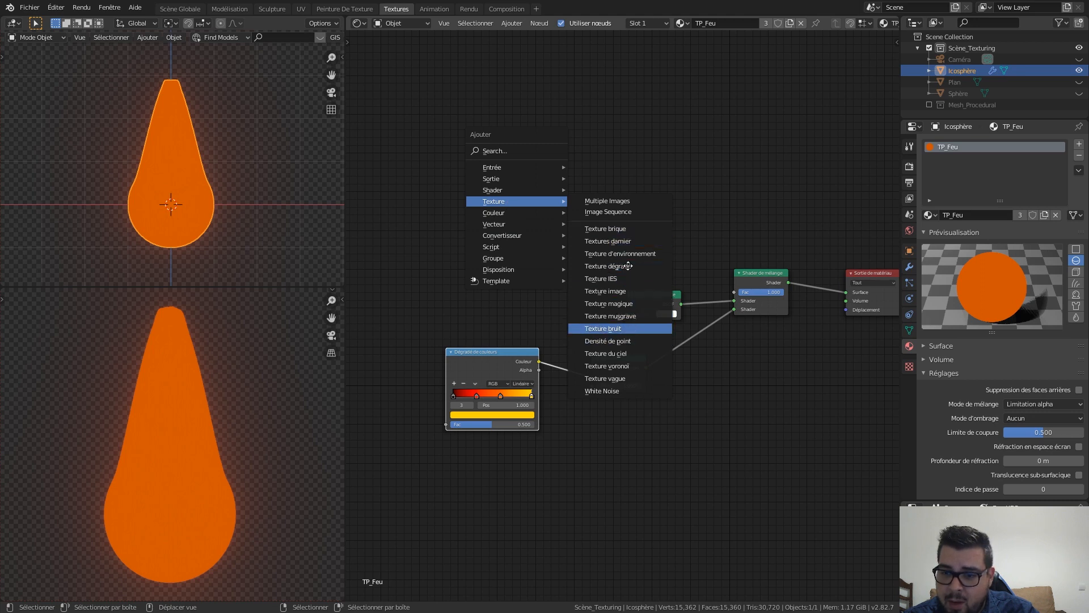
{"action": "left_click", "coordinate": [610, 328]}
{"action": "left_click", "coordinate": [526, 154]}
Add a second Dégradé de couleurs after the Texture bruit and connect the noise's Couleur output to the ramp's Fac input
{"action": "scroll", "coordinate": [617, 221], "scroll_direction": "up", "scroll_amount": 3}
{"action": "key", "text": "shift+a"}
{"action": "mouse_move", "coordinate": [561, 243]}
{"action": "mouse_move", "coordinate": [539, 278]}
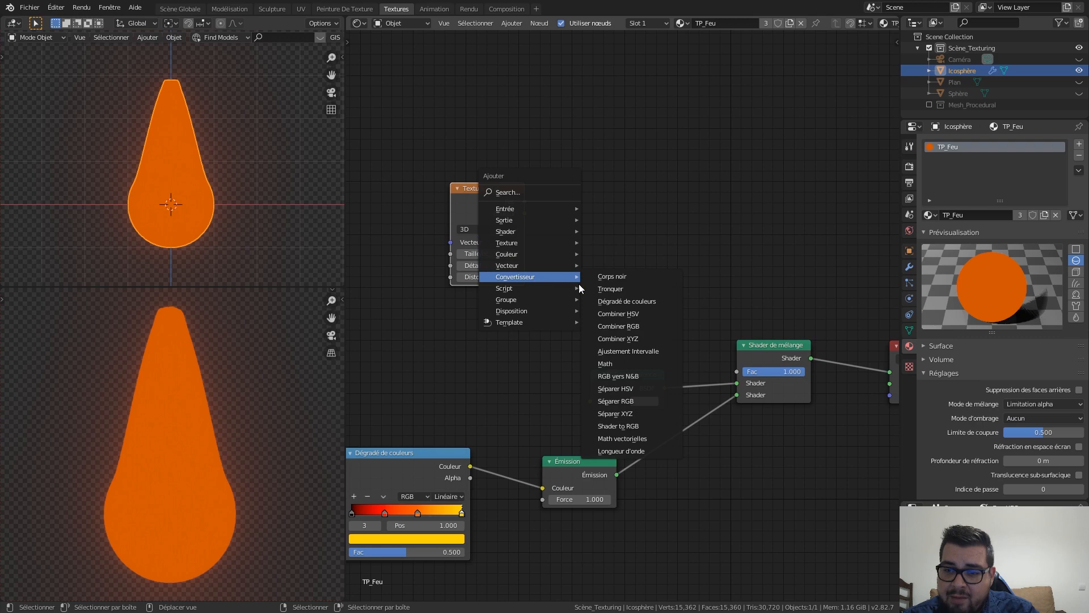
{"action": "left_click", "coordinate": [628, 305]}
{"action": "left_click", "coordinate": [557, 173]}
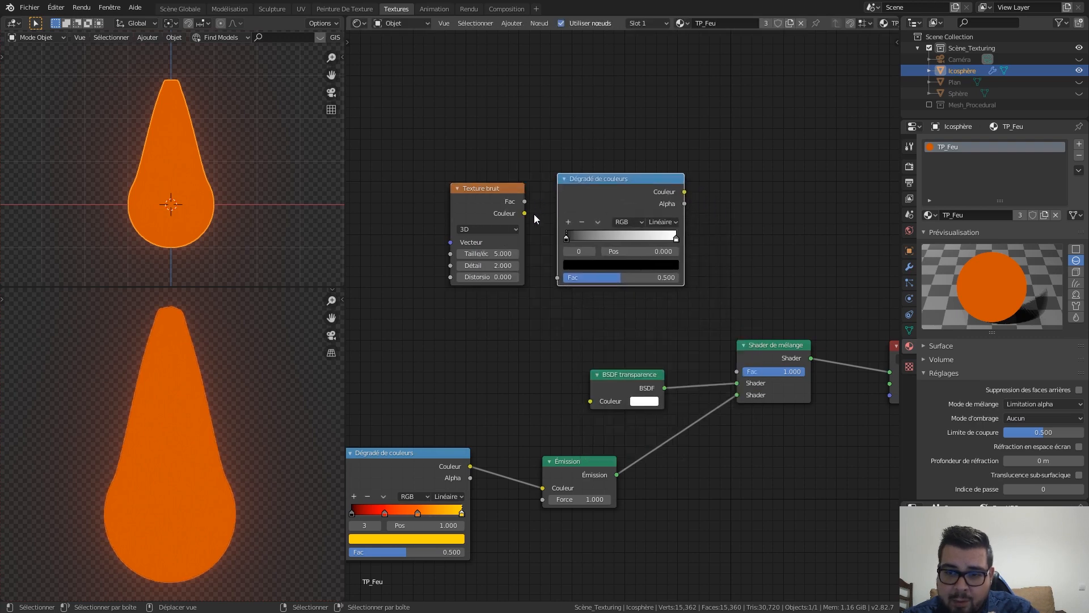
{"action": "left_click_drag", "start_coordinate": [524, 213], "coordinate": [556, 280]}
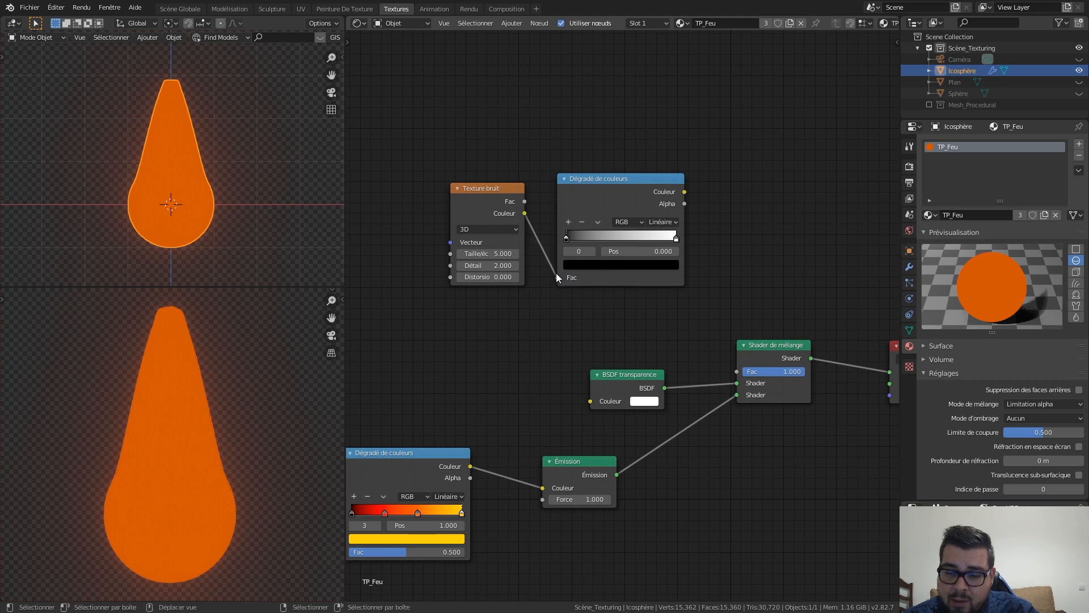
Preview the noise-driven Dégradé de couleurs through an emission Viewer and move the Viewer node clear above the Sortie de matériau
{"action": "middle_click_drag", "start_coordinate": [634, 211], "coordinate": [668, 215]}
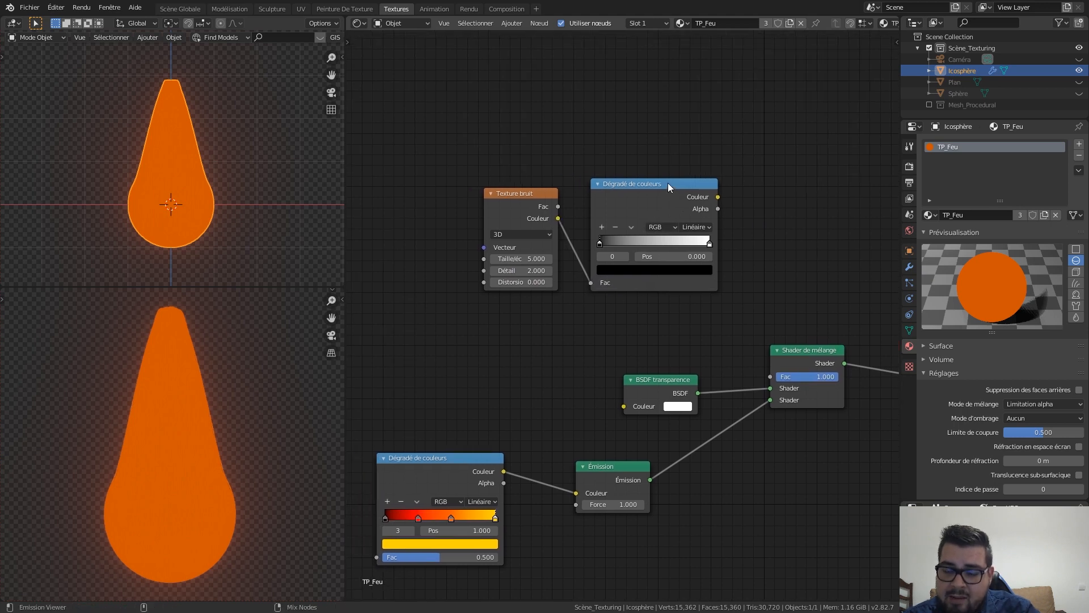
{"action": "left_click", "coordinate": [661, 189], "text": "ctrl+shift"}
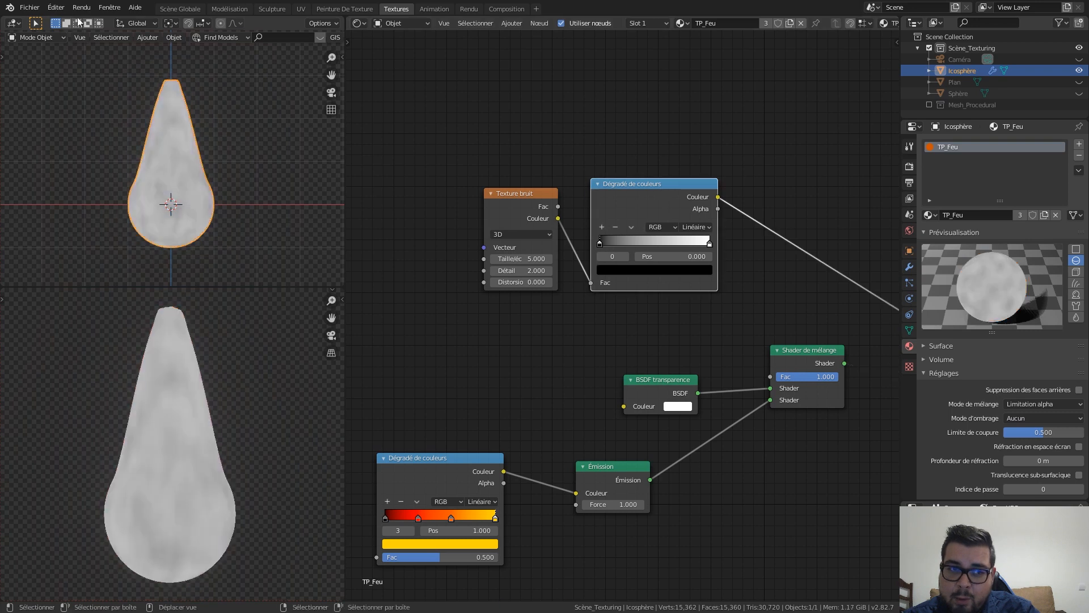
{"action": "middle_click_drag", "start_coordinate": [650, 203], "coordinate": [601, 205]}
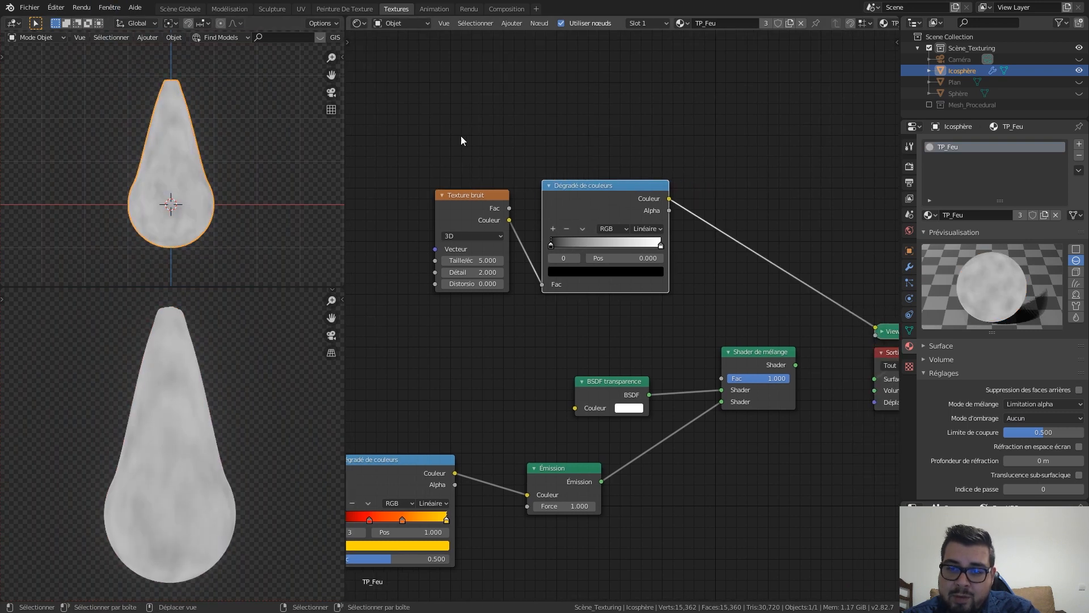
{"action": "middle_click_drag", "start_coordinate": [728, 312], "coordinate": [625, 298]}
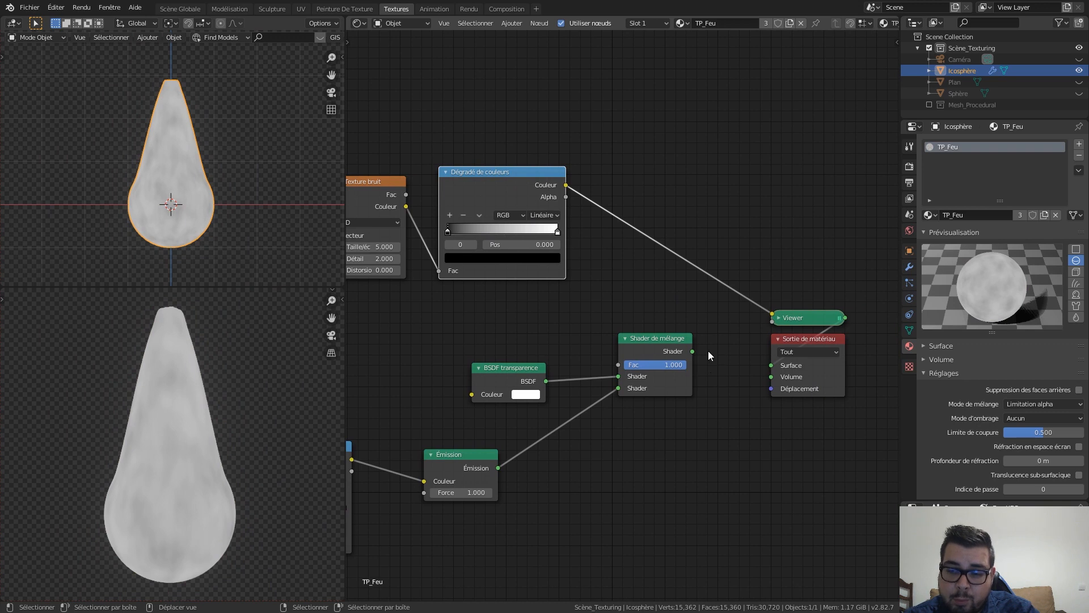
{"action": "left_click_drag", "start_coordinate": [809, 322], "coordinate": [766, 283]}
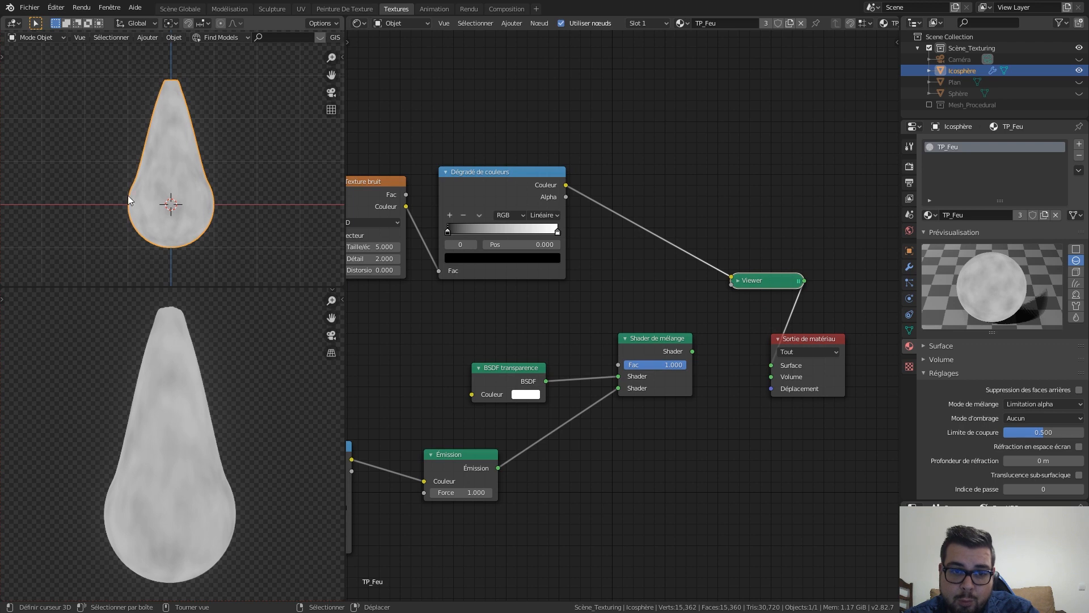
{"action": "middle_click_drag", "start_coordinate": [518, 111], "coordinate": [569, 128]}
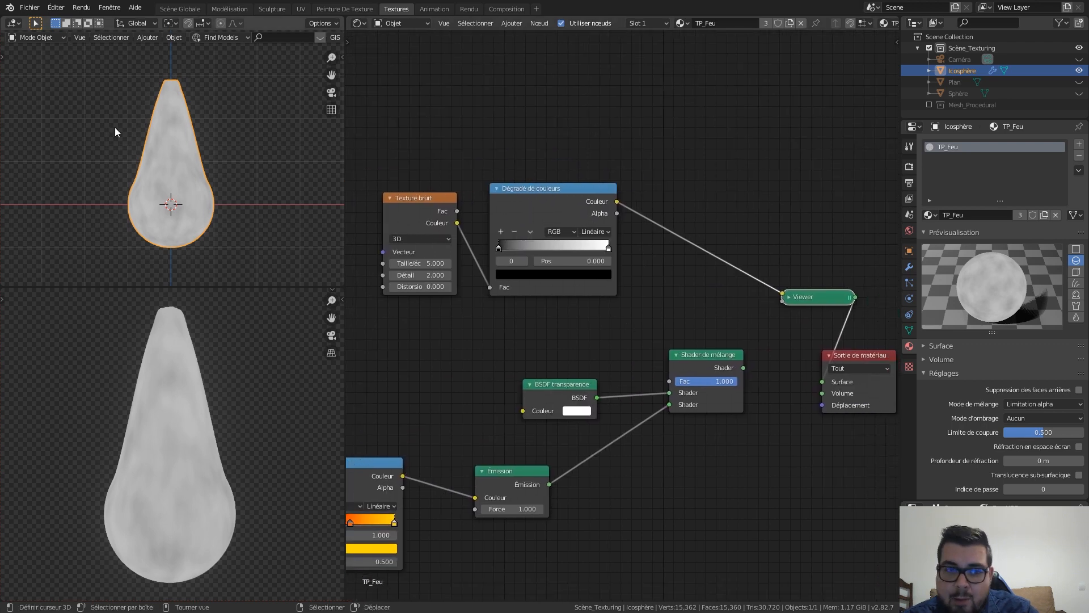
{"action": "middle_click_drag", "start_coordinate": [195, 126], "coordinate": [219, 112], "text": "shift"}
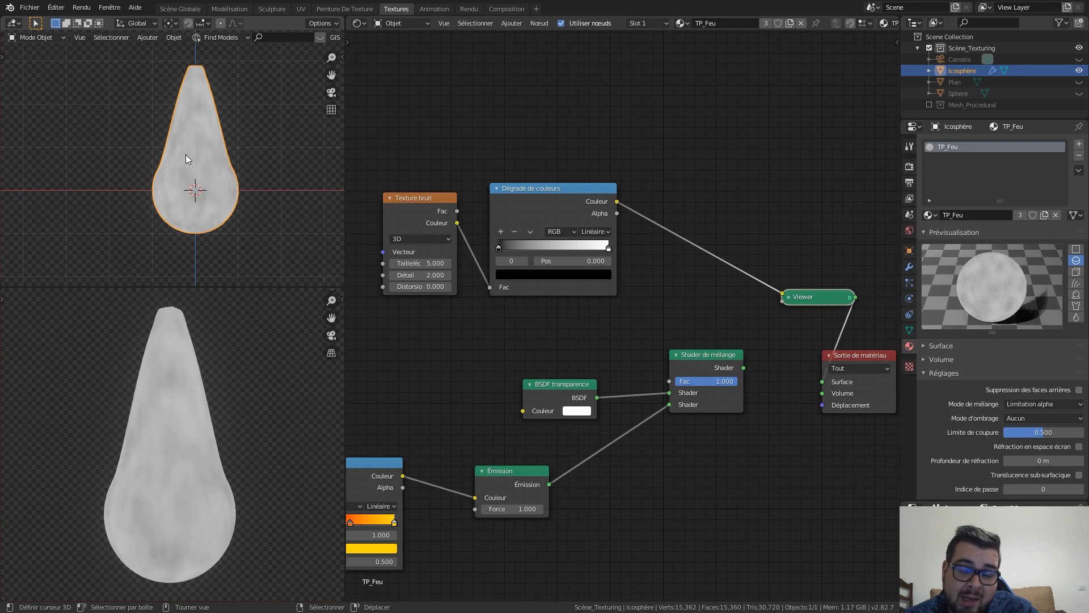
{"action": "middle_click_drag", "start_coordinate": [521, 218], "coordinate": [524, 189]}
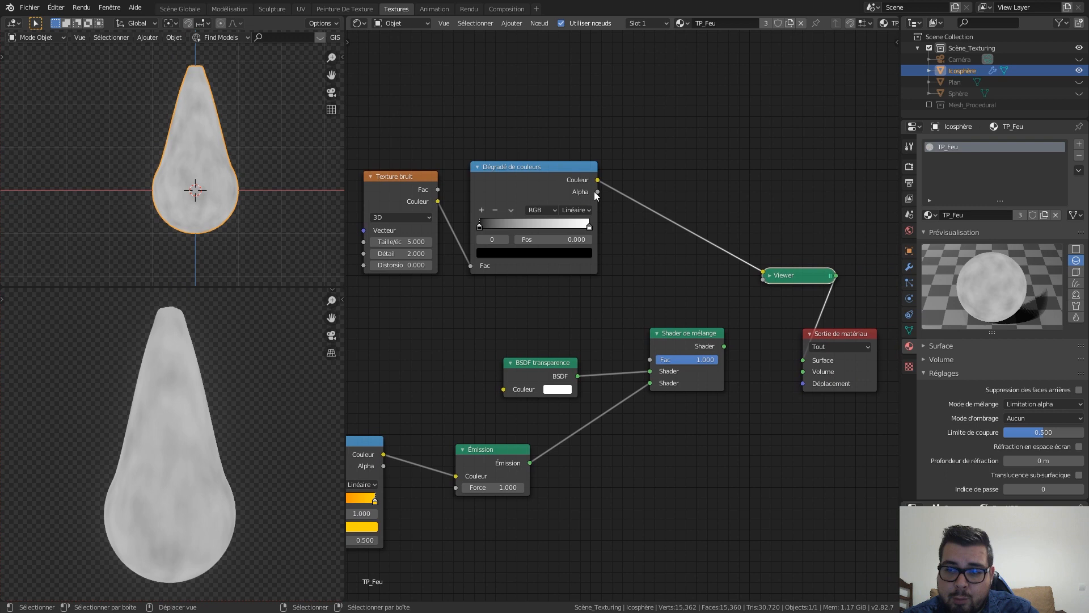
{"action": "middle_click_drag", "start_coordinate": [622, 195], "coordinate": [601, 172]}
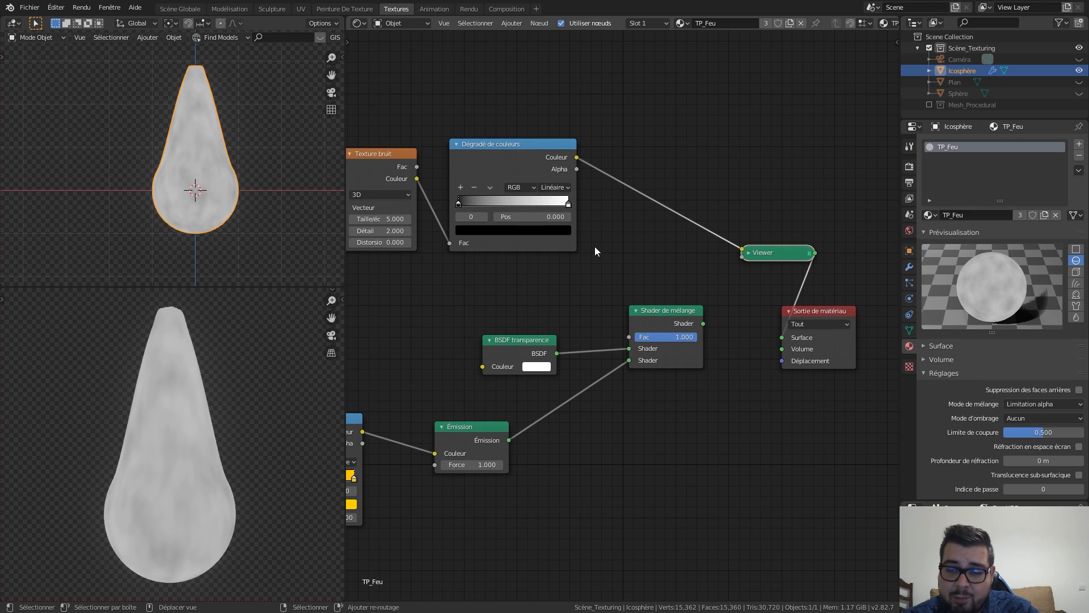
Connect the noise ramp's Couleur output to the Shader de mélange's Fac and route the mix shader to the material output's Surface
{"action": "middle_click_drag", "start_coordinate": [595, 246], "coordinate": [640, 234]}
{"action": "left_click_drag", "start_coordinate": [621, 145], "coordinate": [628, 151]}
{"action": "left_click_drag", "start_coordinate": [655, 244], "coordinate": [675, 324]}
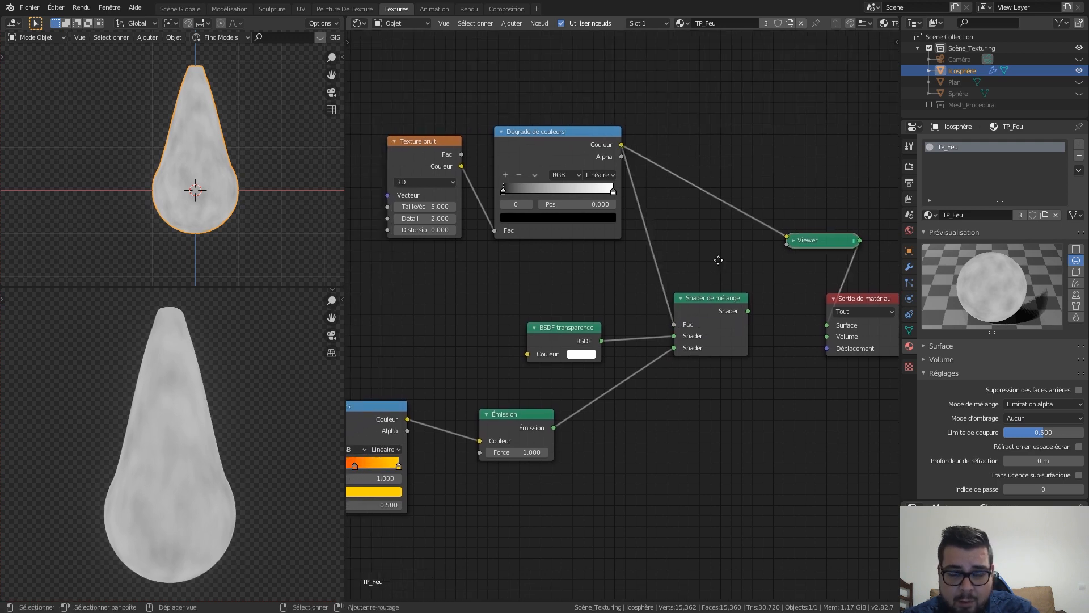
{"action": "middle_click_drag", "start_coordinate": [718, 260], "coordinate": [679, 242]}
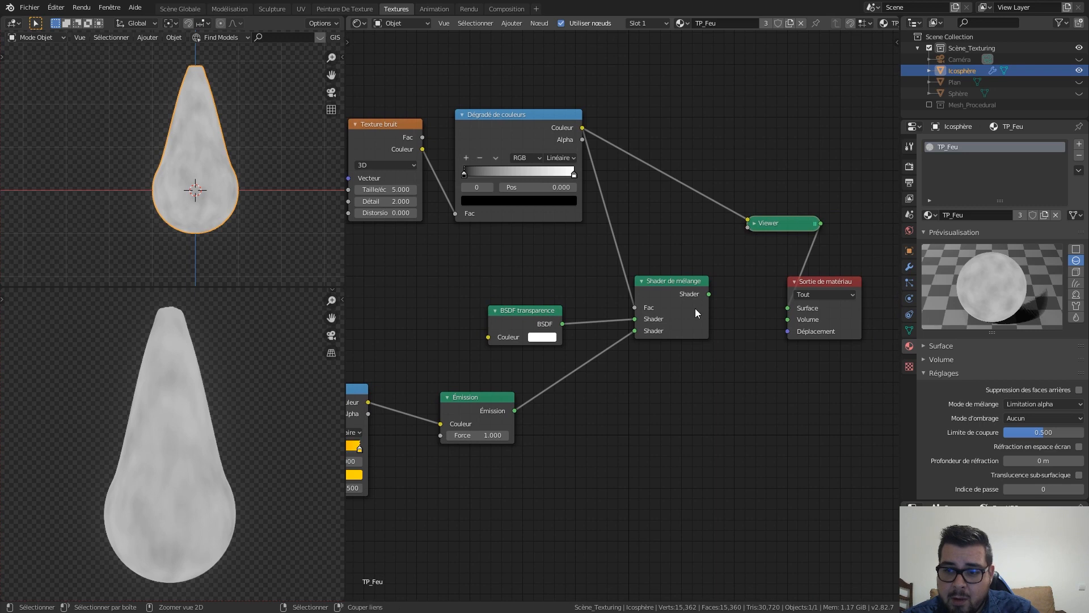
{"action": "left_click", "coordinate": [683, 282], "text": "ctrl+shift"}
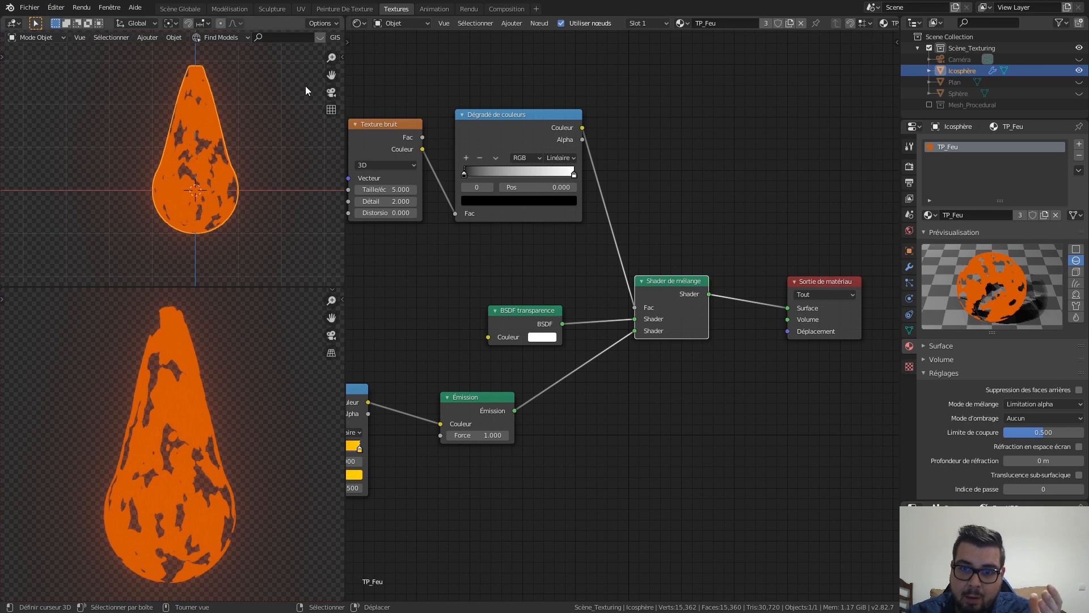
Try shifting the black and white stops along the noise-driven Dégradé de couleurs to test the transparency mask
{"action": "mouse_move", "coordinate": [465, 173]}
{"action": "left_mouse_down"}
{"action": "mouse_move", "coordinate": [499, 176]}
{"action": "mouse_move", "coordinate": [451, 175]}
{"action": "left_mouse_up"}
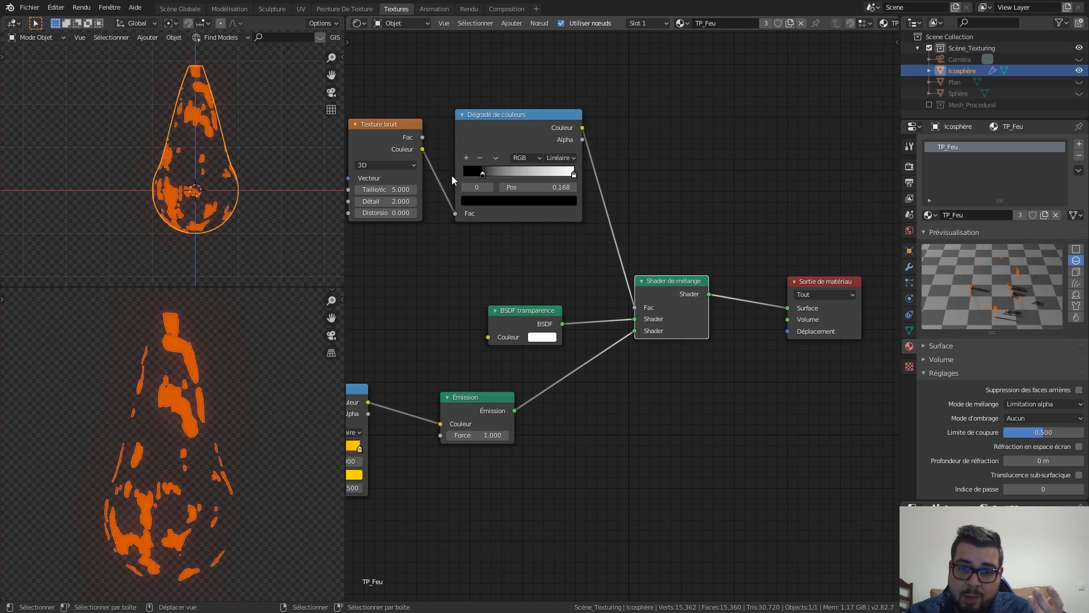
{"action": "mouse_move", "coordinate": [572, 174]}
{"action": "left_mouse_down"}
{"action": "mouse_move", "coordinate": [505, 175]}
{"action": "mouse_move", "coordinate": [590, 171]}
{"action": "left_mouse_up"}
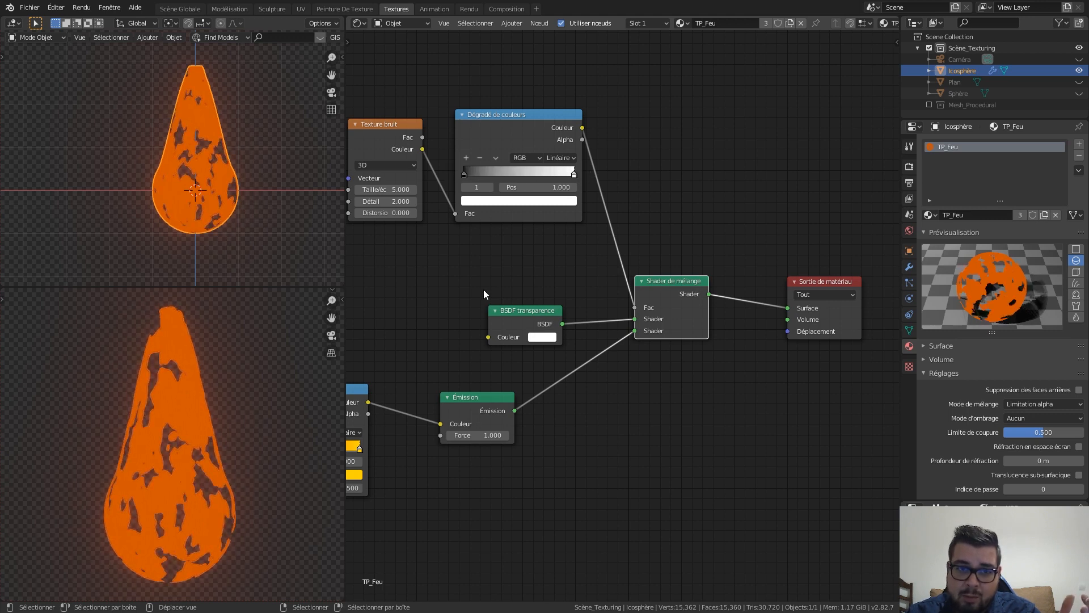
Set the Texture bruit's scale to 2, Détail to 16 and Distorsion to 3
{"action": "middle_click_drag", "start_coordinate": [531, 239], "coordinate": [669, 249]}
{"action": "scroll", "coordinate": [561, 217], "scroll_direction": "down", "scroll_amount": 3}
{"action": "middle_click_drag", "start_coordinate": [604, 266], "coordinate": [684, 284]}
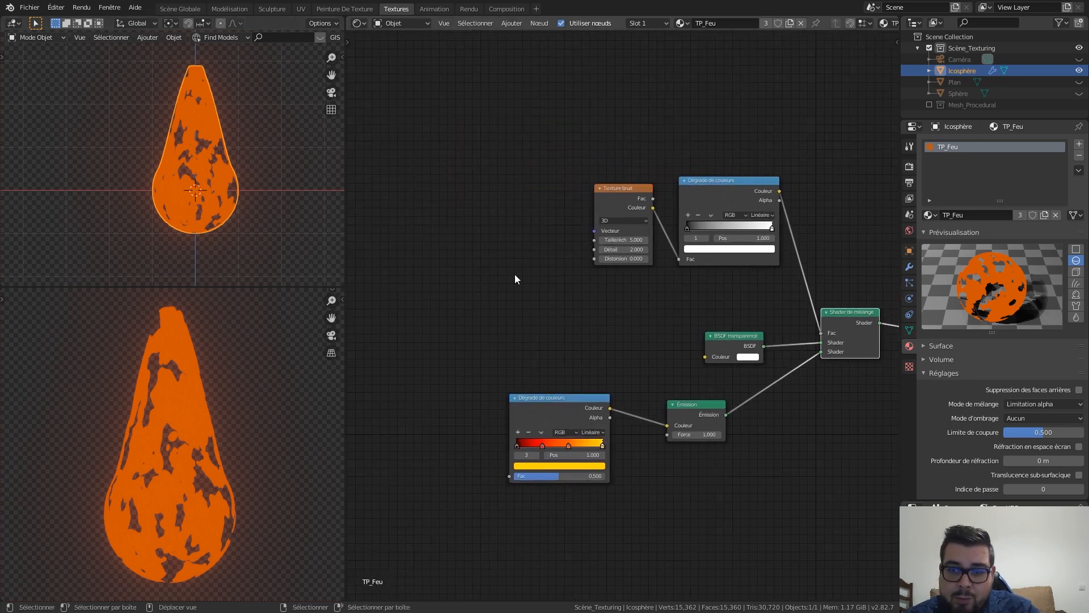
{"action": "scroll", "coordinate": [646, 256], "scroll_direction": "up", "scroll_amount": 2}
{"action": "middle_click_drag", "start_coordinate": [608, 253], "coordinate": [547, 298]}
{"action": "left_click", "coordinate": [565, 244]}
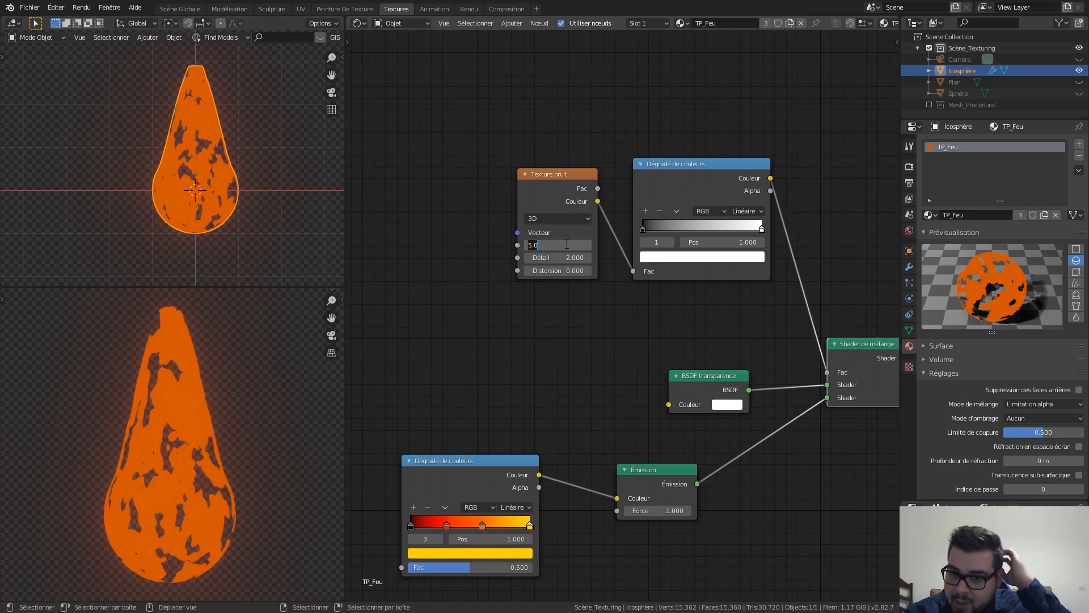
{"action": "type", "text": "2"}
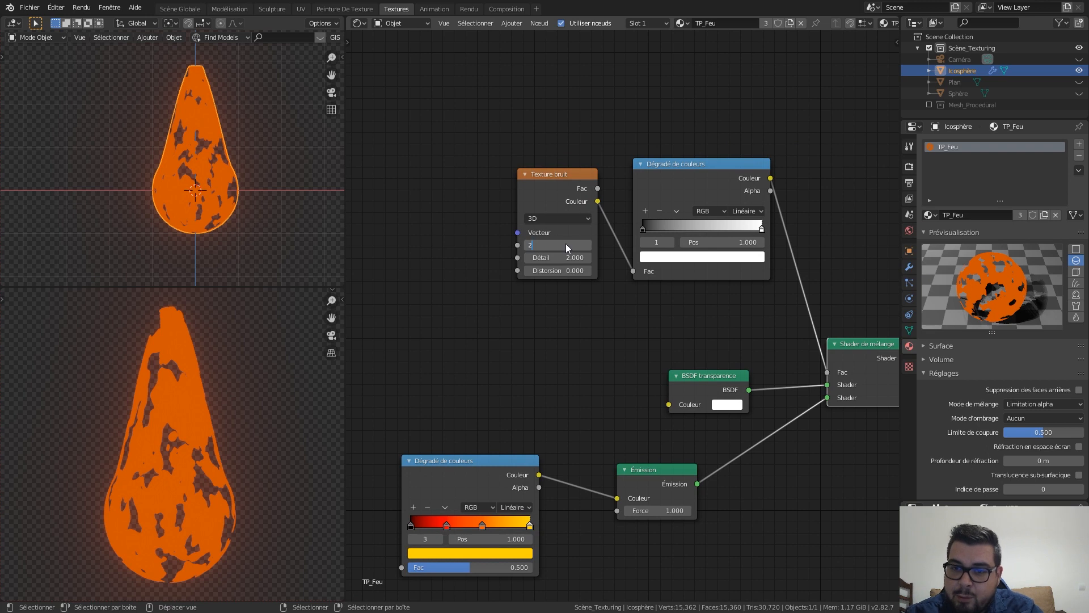
{"action": "key", "text": "Return"}
{"action": "left_click_drag", "start_coordinate": [565, 257], "coordinate": [590, 258]}
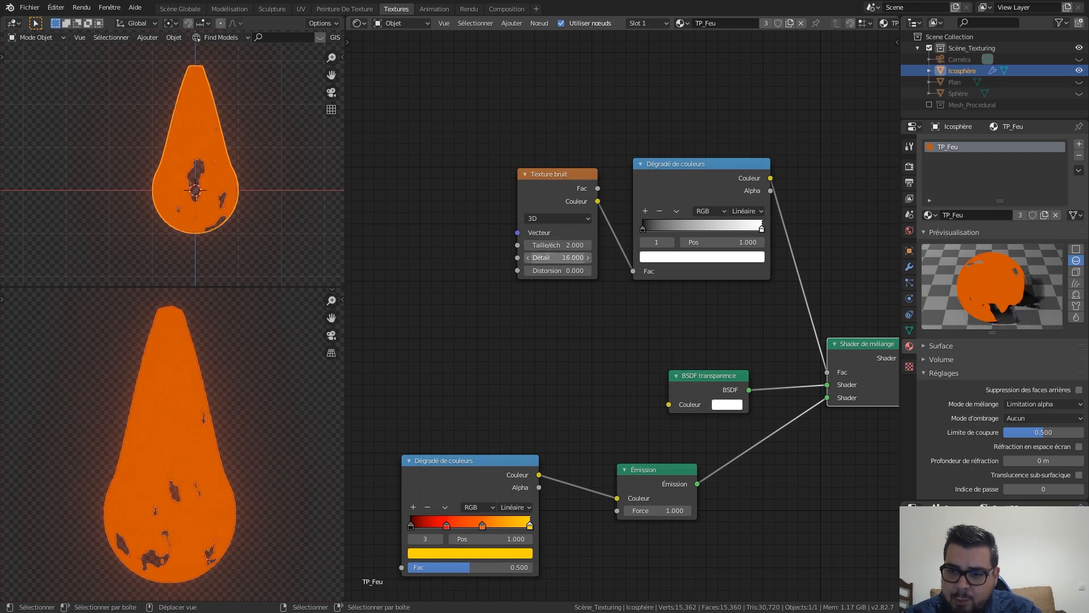
{"action": "left_click", "coordinate": [552, 271]}
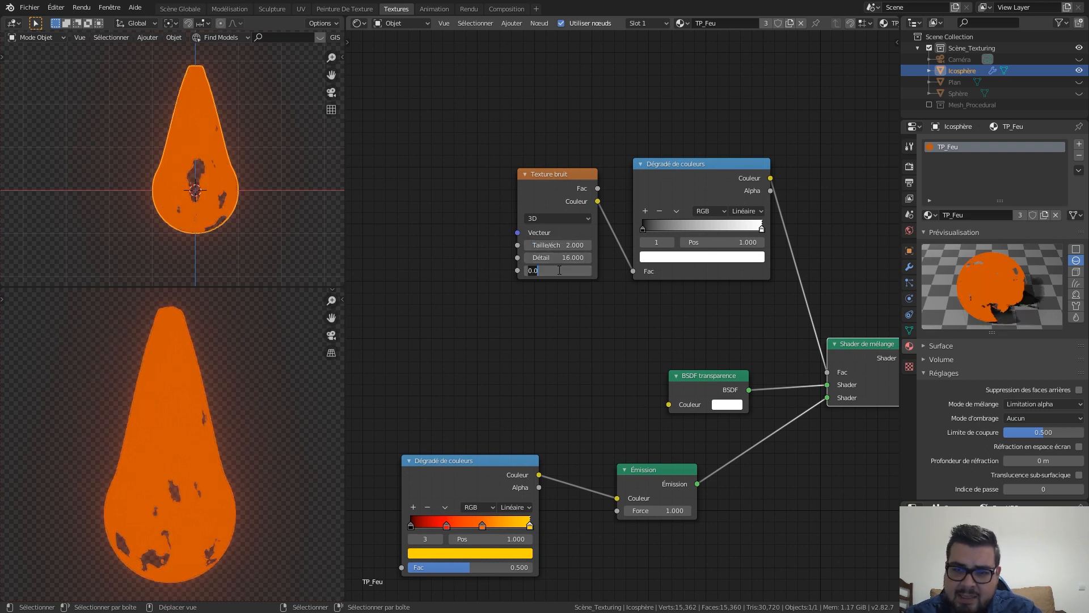
{"action": "type", "text": "3"}
{"action": "key", "text": "Return"}
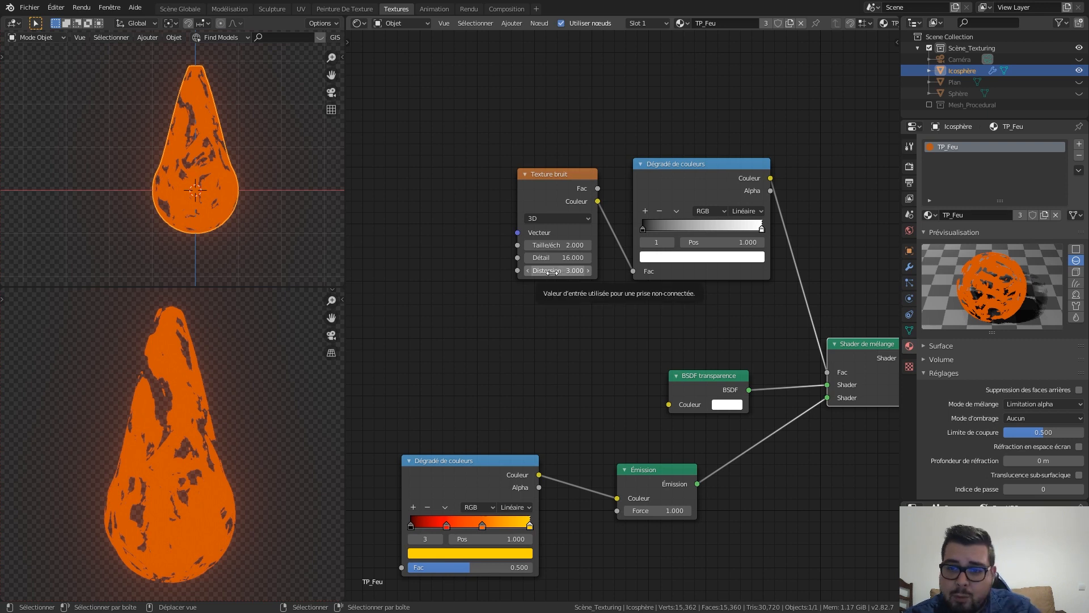
Move the Texture bruit node well away from its Dégradé de couleurs to free space between them
{"action": "scroll", "coordinate": [532, 282], "scroll_direction": "down", "scroll_amount": 2}
{"action": "middle_click_drag", "start_coordinate": [584, 306], "coordinate": [660, 294]}
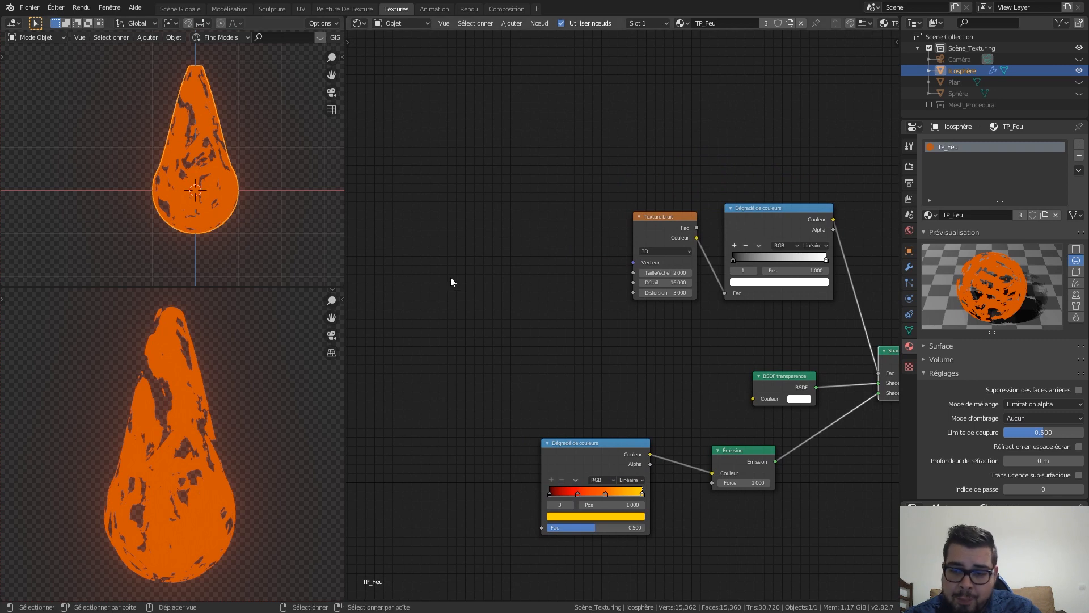
{"action": "middle_click_drag", "start_coordinate": [458, 274], "coordinate": [489, 269]}
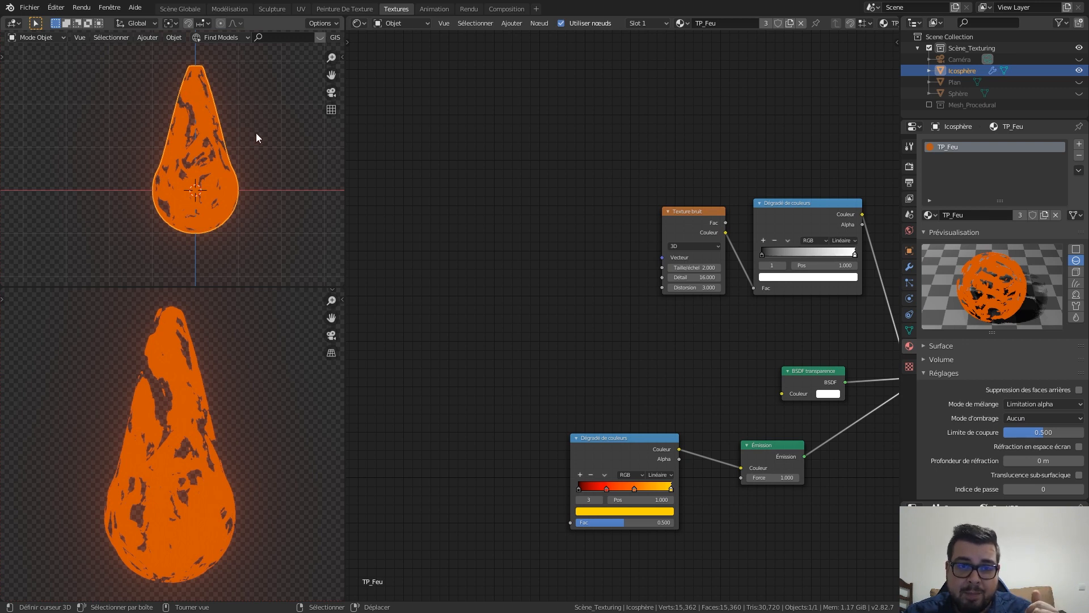
{"action": "scroll", "coordinate": [480, 223], "scroll_direction": "down", "scroll_amount": 1}
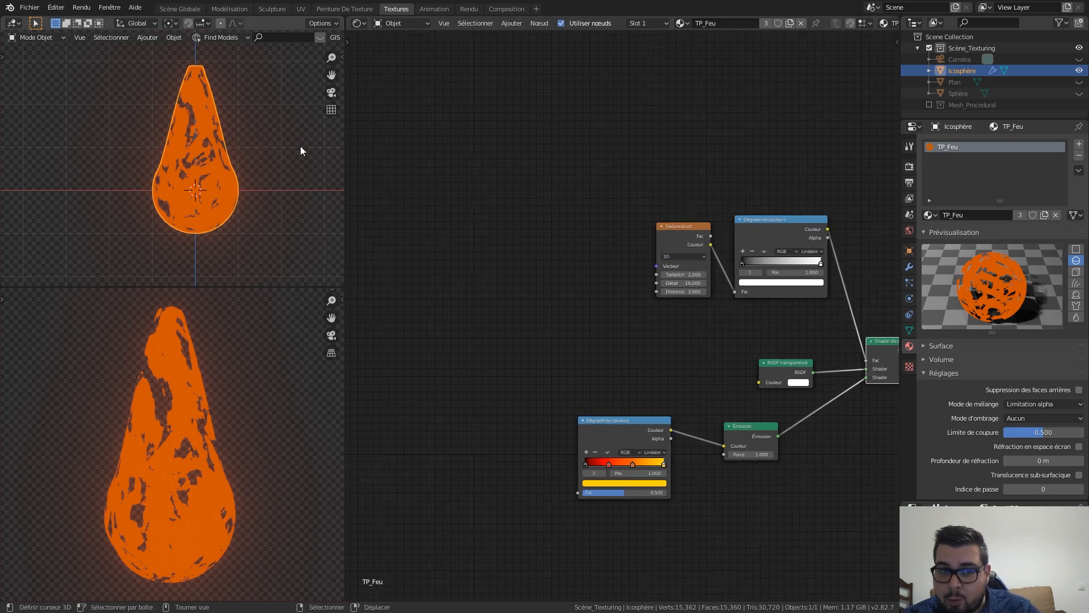
{"action": "left_click_drag", "start_coordinate": [691, 226], "coordinate": [472, 134]}
{"action": "scroll", "coordinate": [505, 257], "scroll_direction": "up", "scroll_amount": 3, "text": "ctrl"}
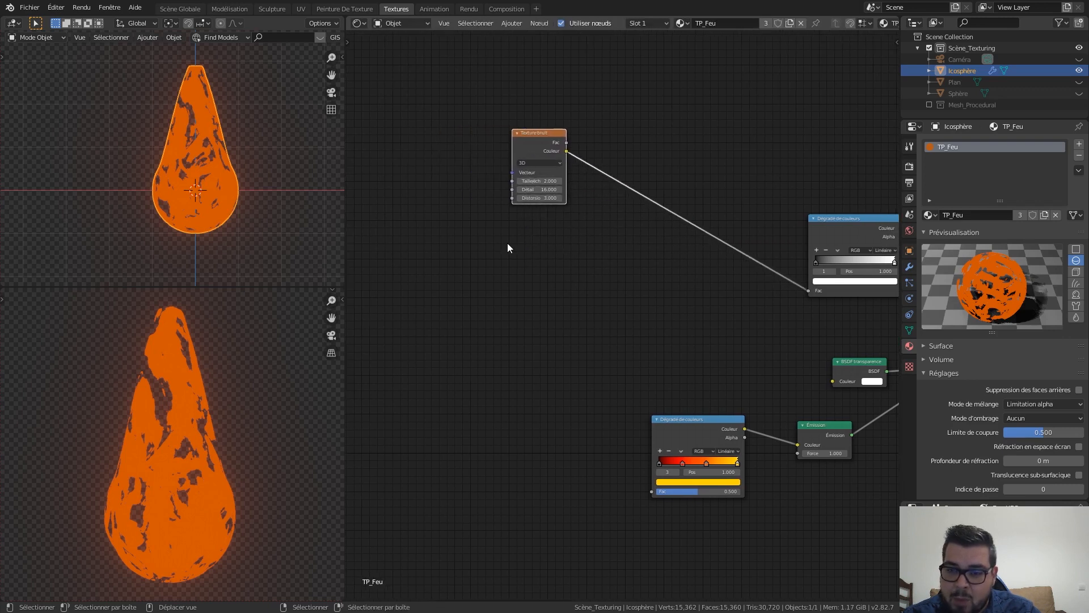
Add a Texture dégradé node and place it just below the Texture bruit
{"action": "key", "text": "shift+a"}
{"action": "mouse_move", "coordinate": [464, 215]}
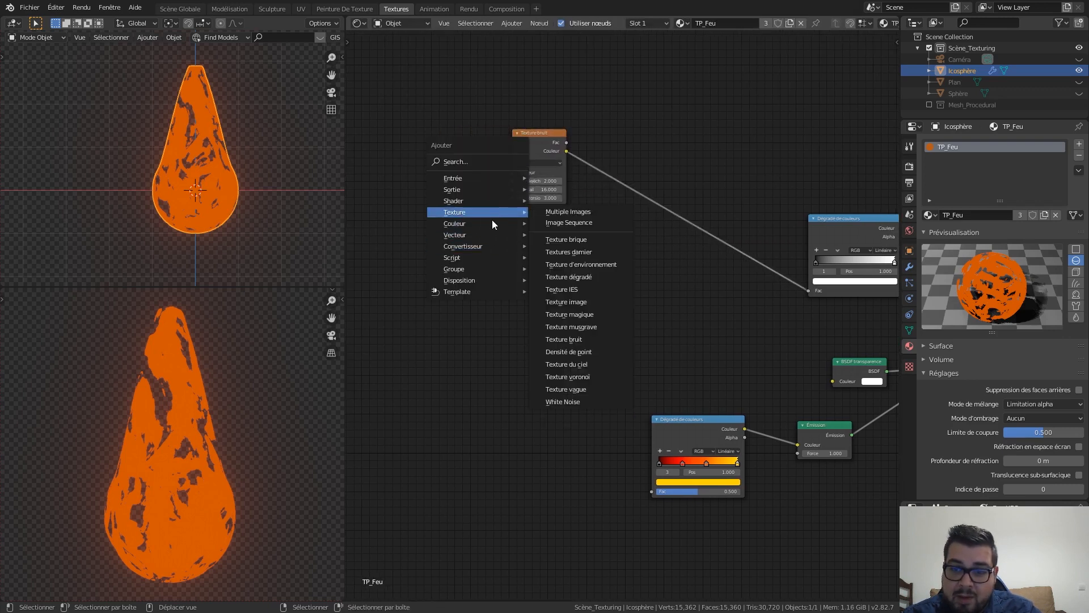
{"action": "left_click", "coordinate": [591, 252]}
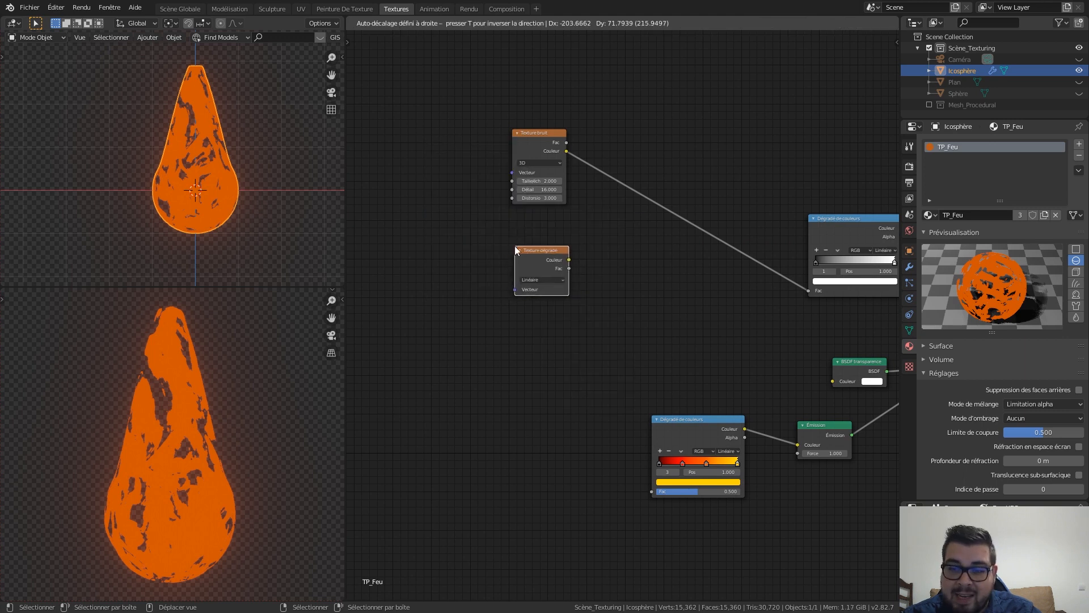
{"action": "left_click", "coordinate": [515, 246]}
{"action": "scroll", "coordinate": [614, 247], "scroll_direction": "up", "scroll_amount": 1}
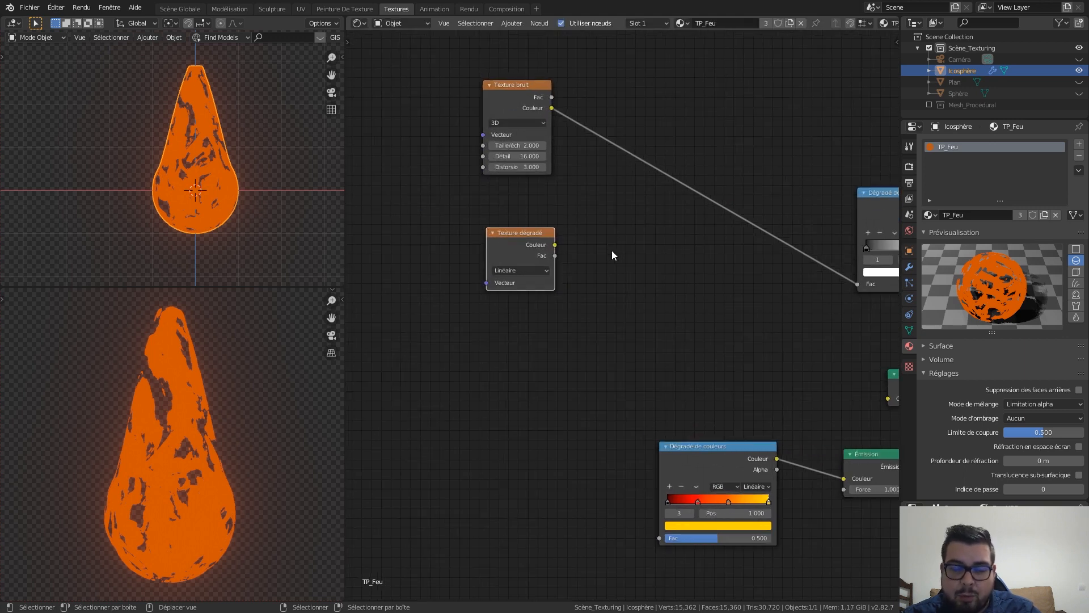
{"action": "middle_click_drag", "start_coordinate": [823, 264], "coordinate": [719, 255]}
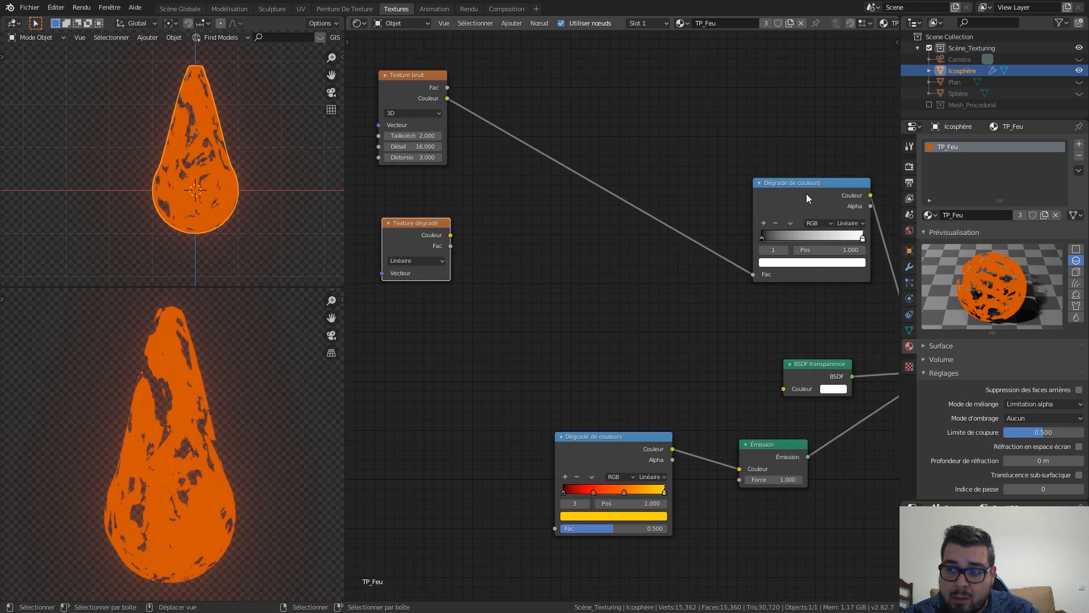
{"action": "middle_click_drag", "start_coordinate": [570, 300], "coordinate": [650, 324]}
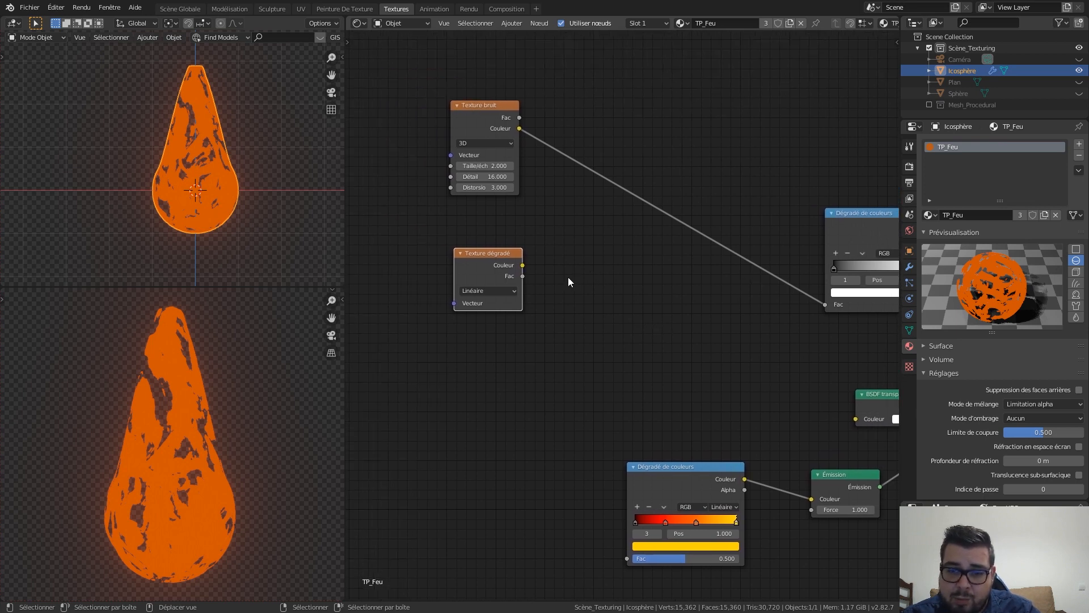
{"action": "left_click_drag", "start_coordinate": [502, 259], "coordinate": [495, 271]}
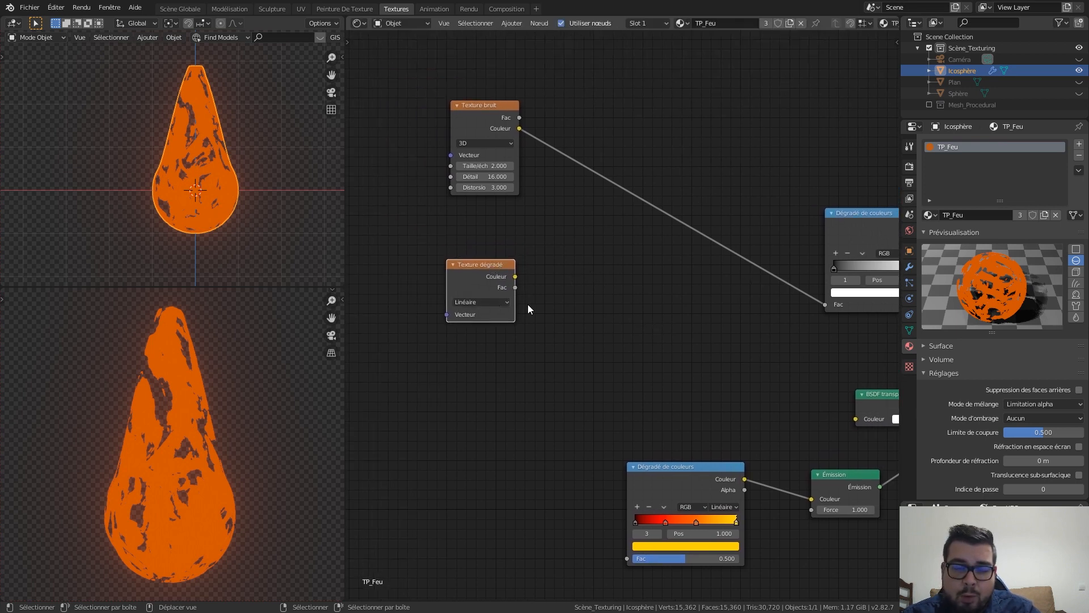
Preview the Texture dégradé on the flame mesh, inspect it from several angles and return to the front view
{"action": "left_click", "coordinate": [487, 270], "text": "ctrl+shift"}
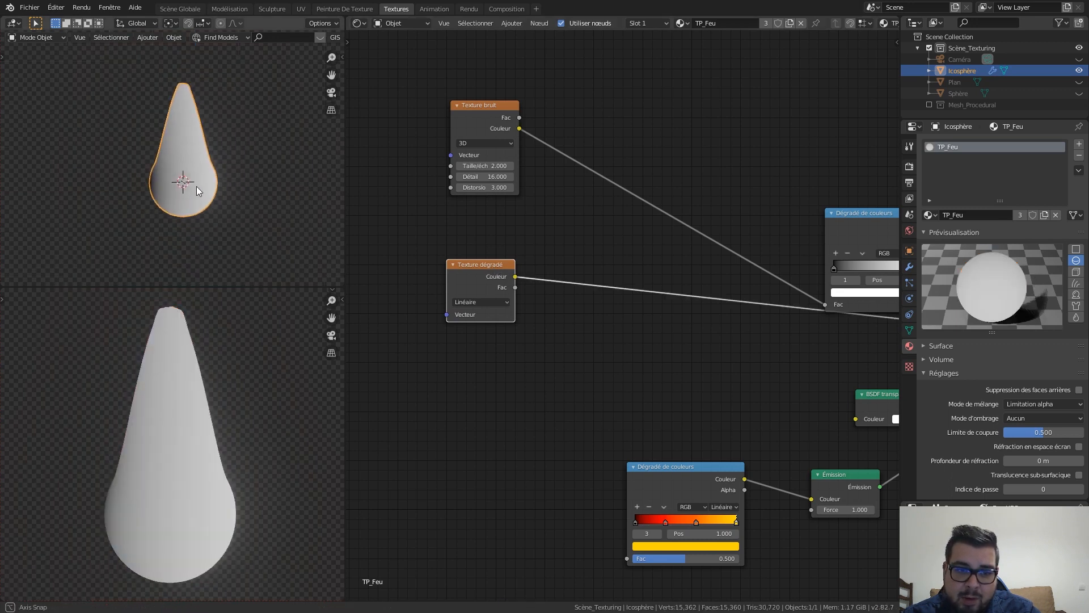
{"action": "middle_click_drag", "start_coordinate": [198, 191], "coordinate": [267, 178]}
{"action": "middle_click_drag", "start_coordinate": [120, 189], "coordinate": [186, 93]}
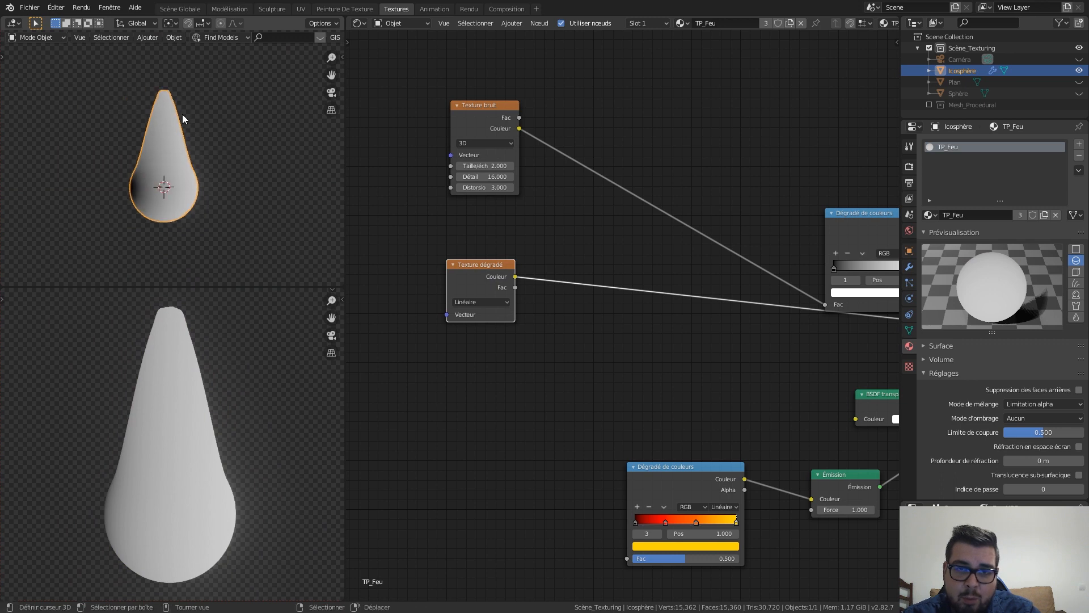
{"action": "key", "text": "KP_1"}
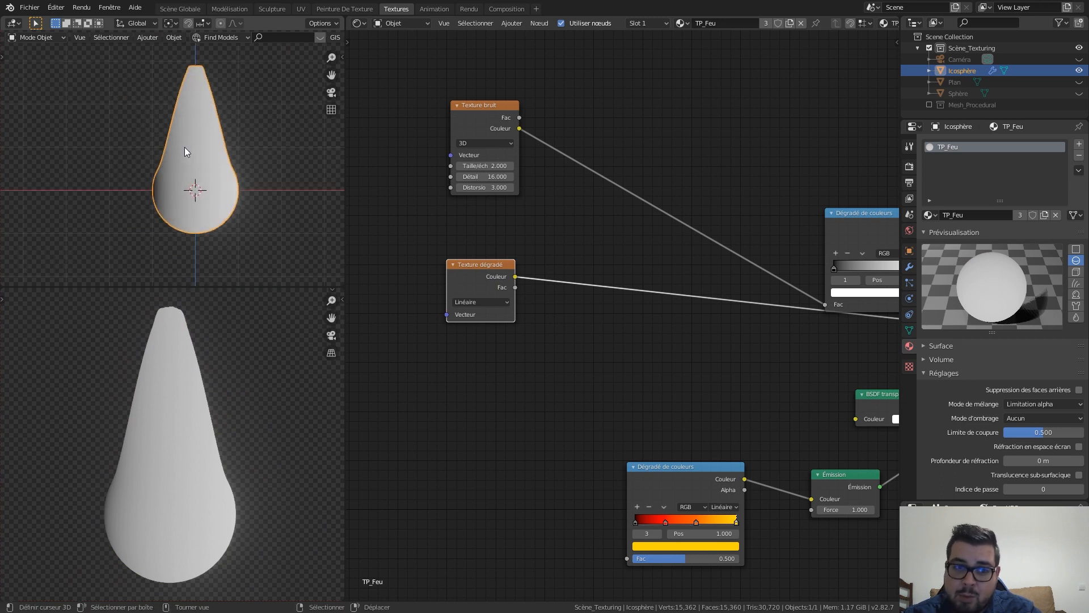
Insert a Mélanger RGB node between the Texture bruit and its ramp, and connect the Texture dégradé's Couleur to Couleur 2
{"action": "left_click_drag", "start_coordinate": [505, 269], "coordinate": [512, 279]}
{"action": "middle_click_drag", "start_coordinate": [586, 259], "coordinate": [533, 237]}
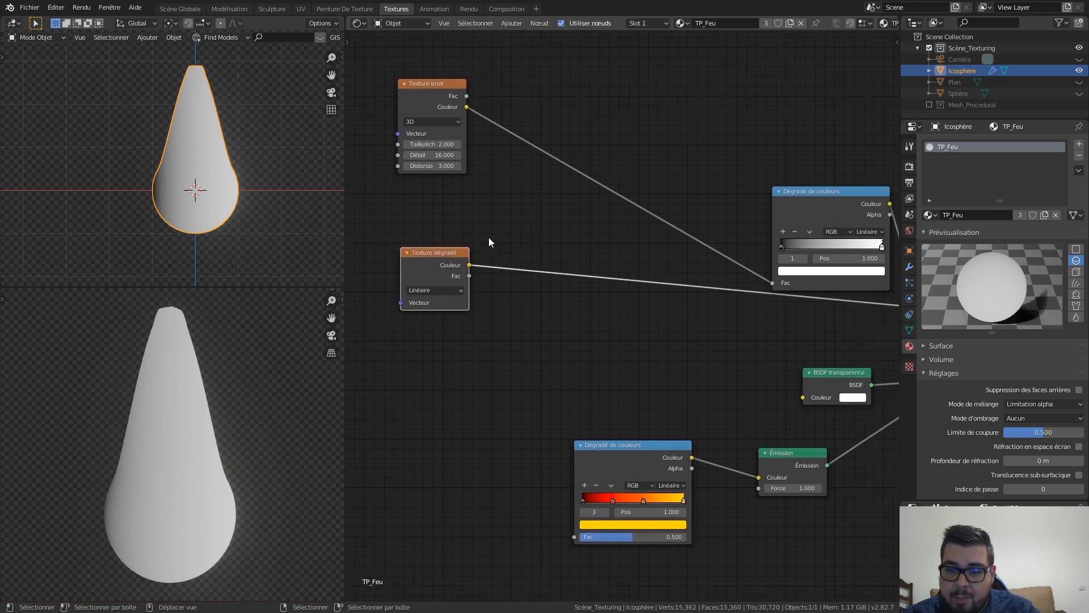
{"action": "left_click_drag", "start_coordinate": [451, 253], "coordinate": [454, 277]}
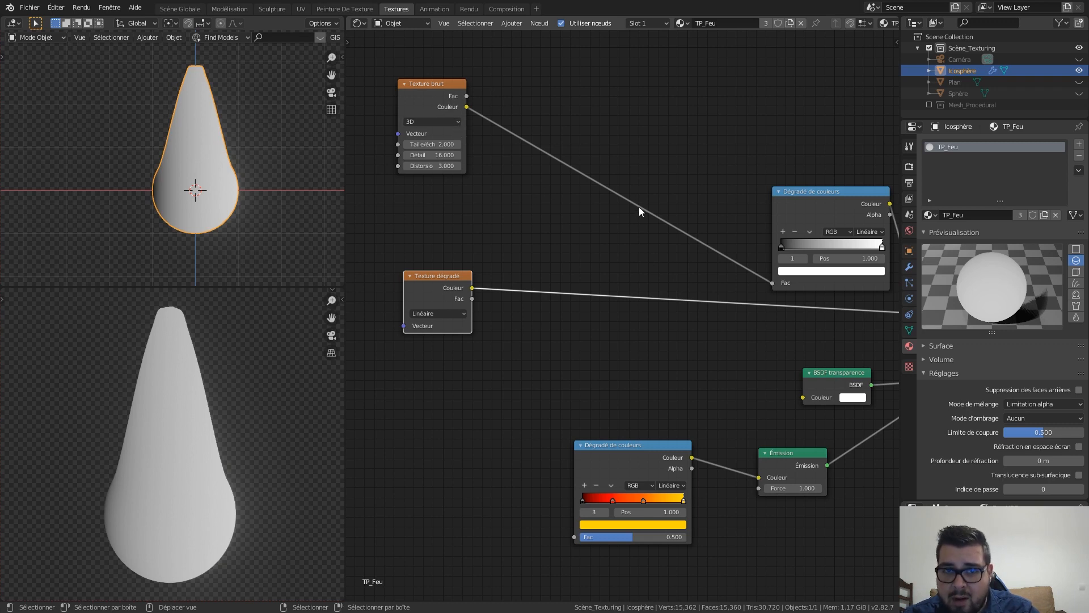
{"action": "key", "text": "shift+a"}
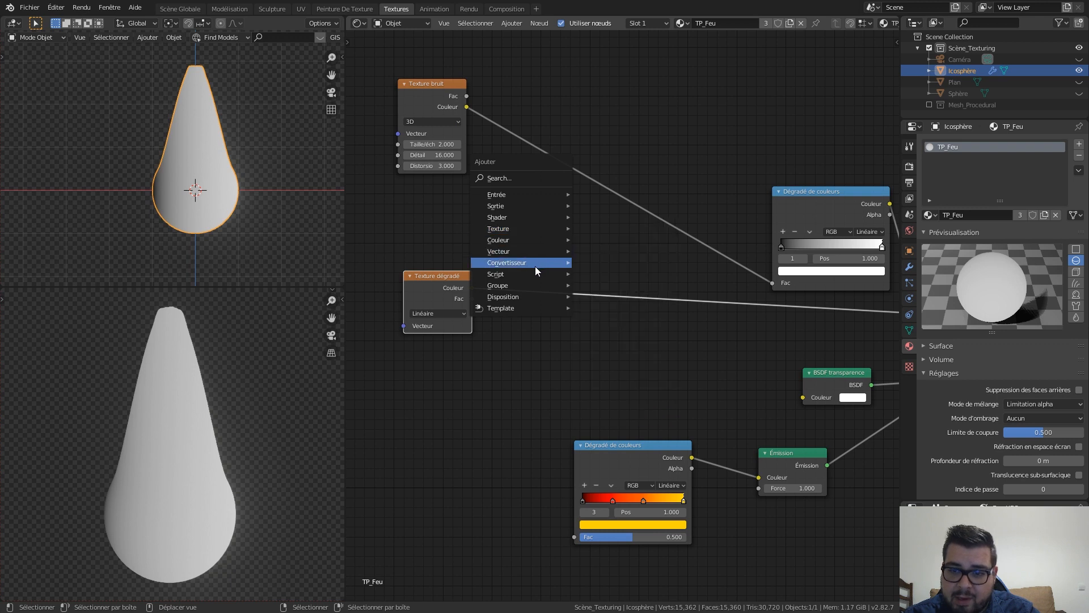
{"action": "mouse_move", "coordinate": [515, 241]}
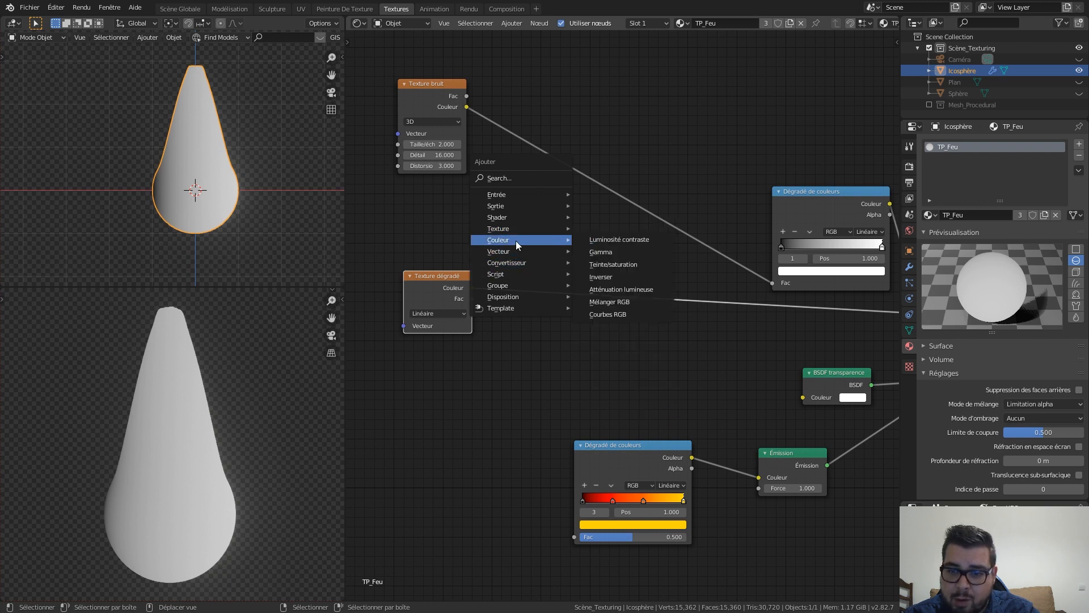
{"action": "left_click", "coordinate": [626, 303]}
{"action": "left_click", "coordinate": [601, 187]}
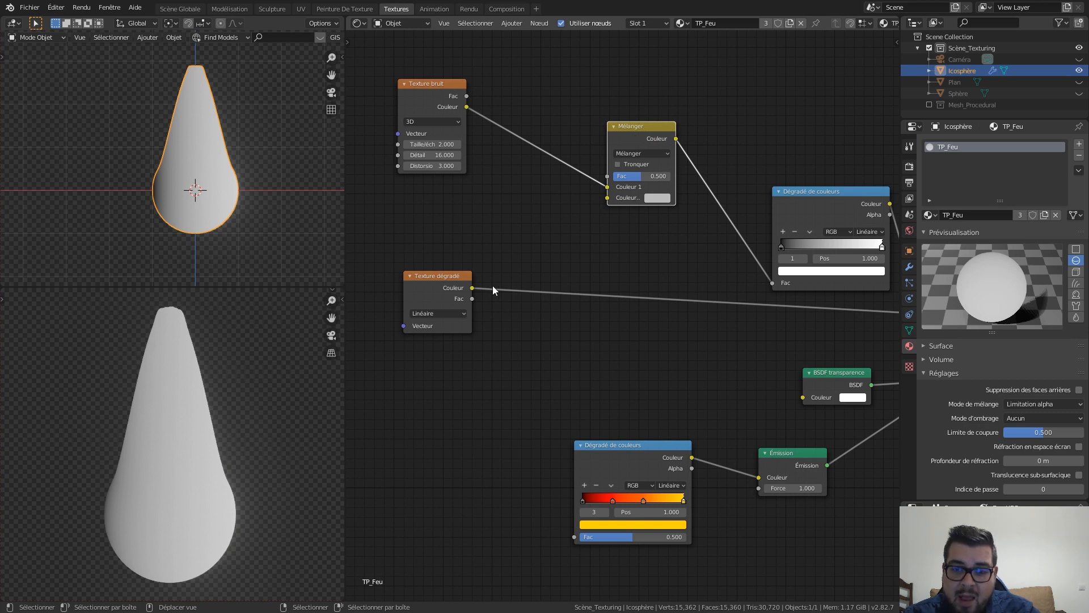
{"action": "left_click_drag", "start_coordinate": [472, 288], "coordinate": [605, 202]}
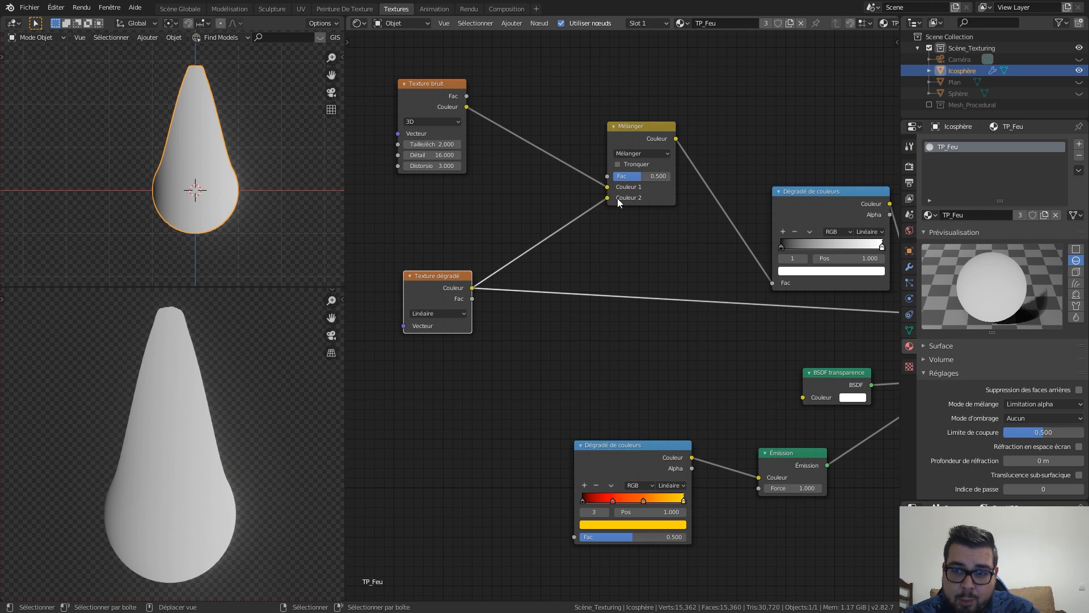
Preview the Mélanger node's output on the flame mesh and examine the blended textures from another angle
{"action": "left_click", "coordinate": [655, 144], "text": "ctrl+shift"}
{"action": "middle_click_drag", "start_coordinate": [671, 212], "coordinate": [620, 258]}
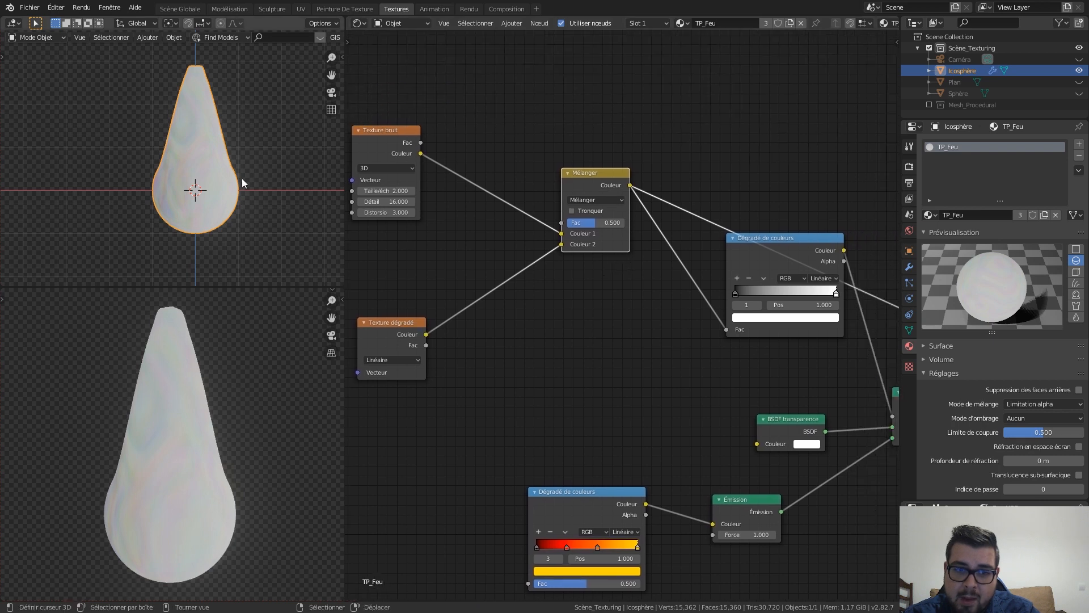
{"action": "middle_click_drag", "start_coordinate": [245, 184], "coordinate": [166, 197]}
{"action": "scroll", "coordinate": [166, 196], "scroll_direction": "up", "scroll_amount": 2}
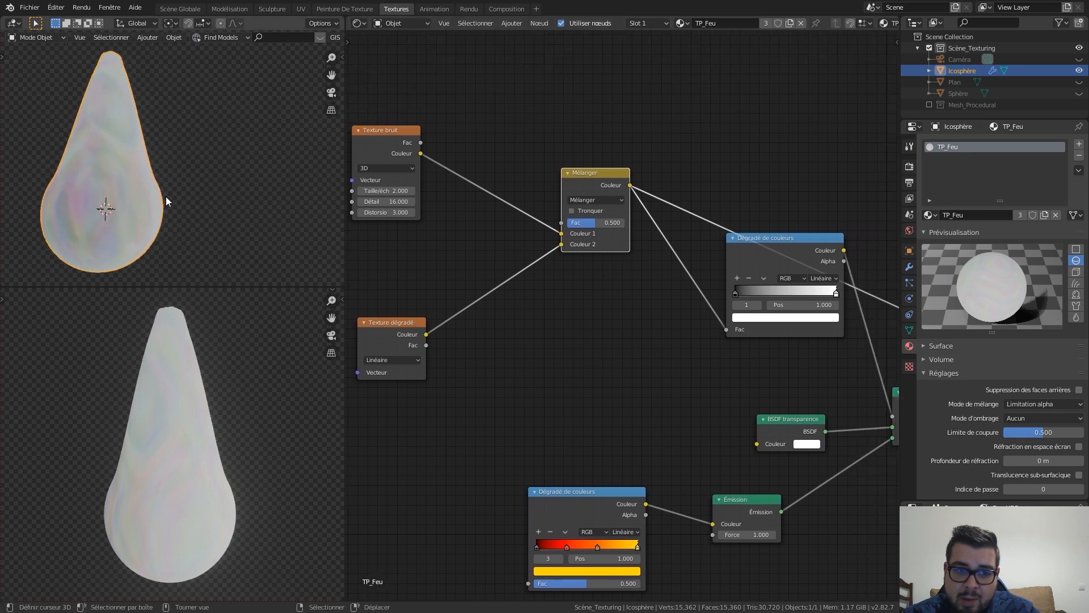
{"action": "mouse_move", "coordinate": [74, 207]}
{"action": "middle_mouse_down"}
{"action": "mouse_move", "coordinate": [89, 193]}
{"action": "mouse_move", "coordinate": [73, 192]}
{"action": "middle_mouse_up"}
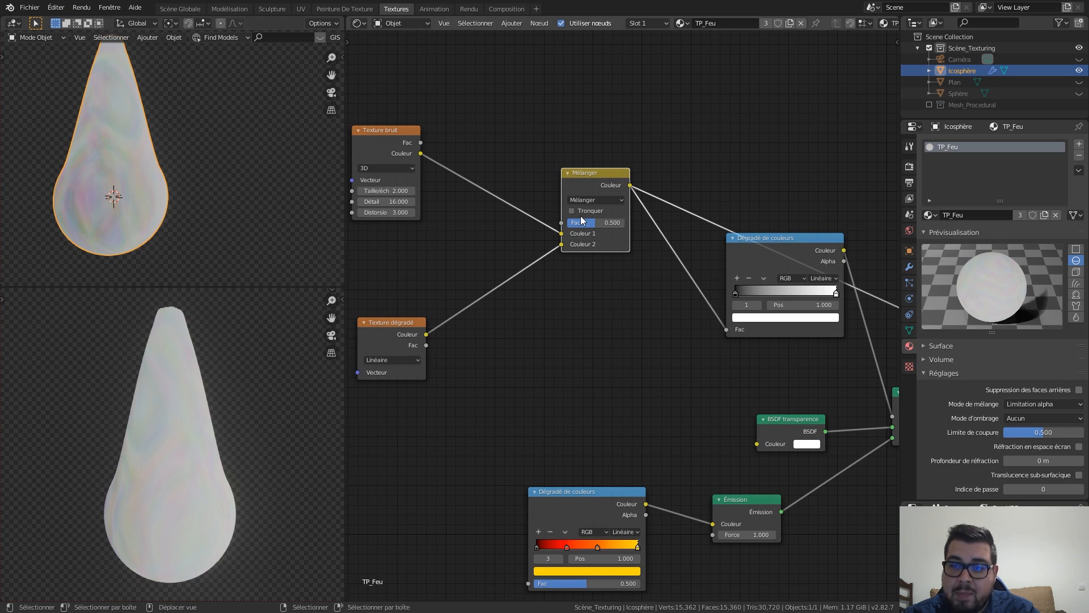
Set the Mélanger node's Fac to 1.000
{"action": "middle_click_drag", "start_coordinate": [450, 151], "coordinate": [523, 135]}
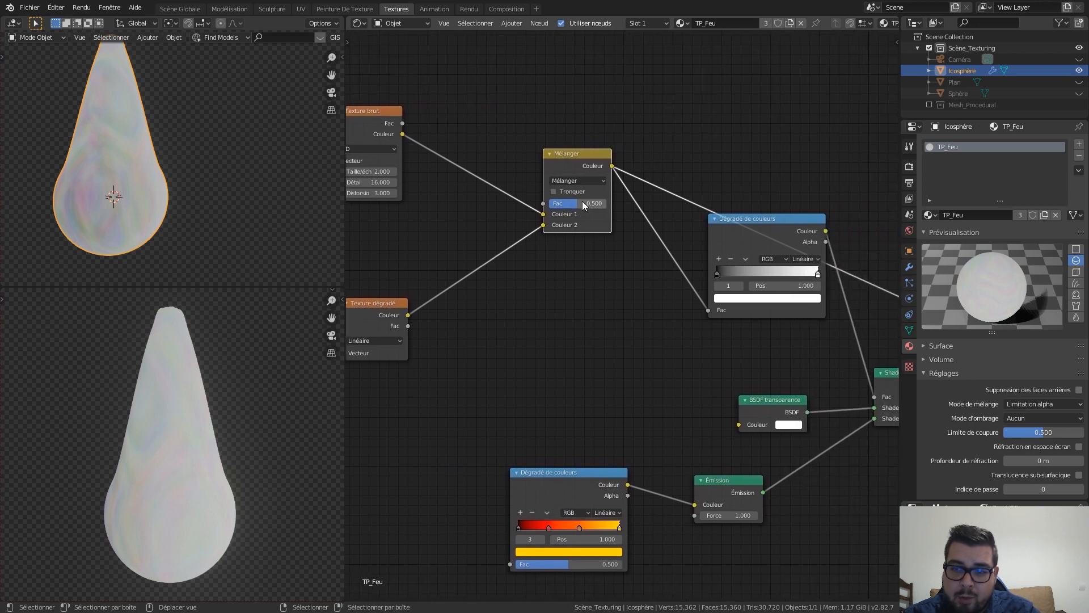
{"action": "left_click_drag", "start_coordinate": [568, 203], "coordinate": [601, 203]}
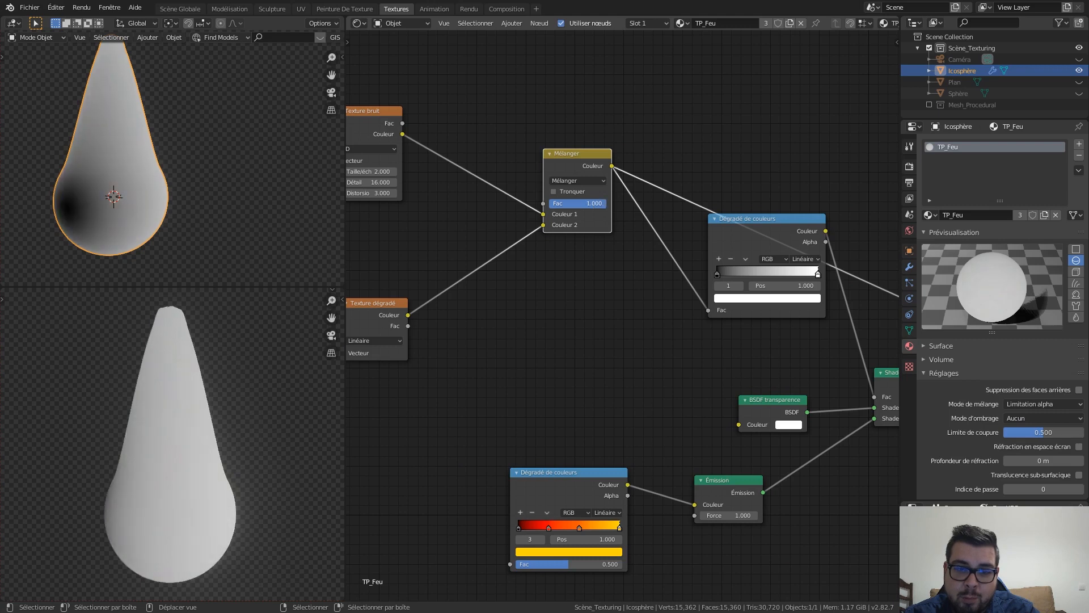
Switch the Mélanger node's blend mode to Multiplier and set its Fac to 1.000
{"action": "mouse_move", "coordinate": [601, 203]}
{"action": "left_mouse_down"}
{"action": "mouse_move", "coordinate": [549, 207]}
{"action": "mouse_move", "coordinate": [569, 203]}
{"action": "left_mouse_up"}
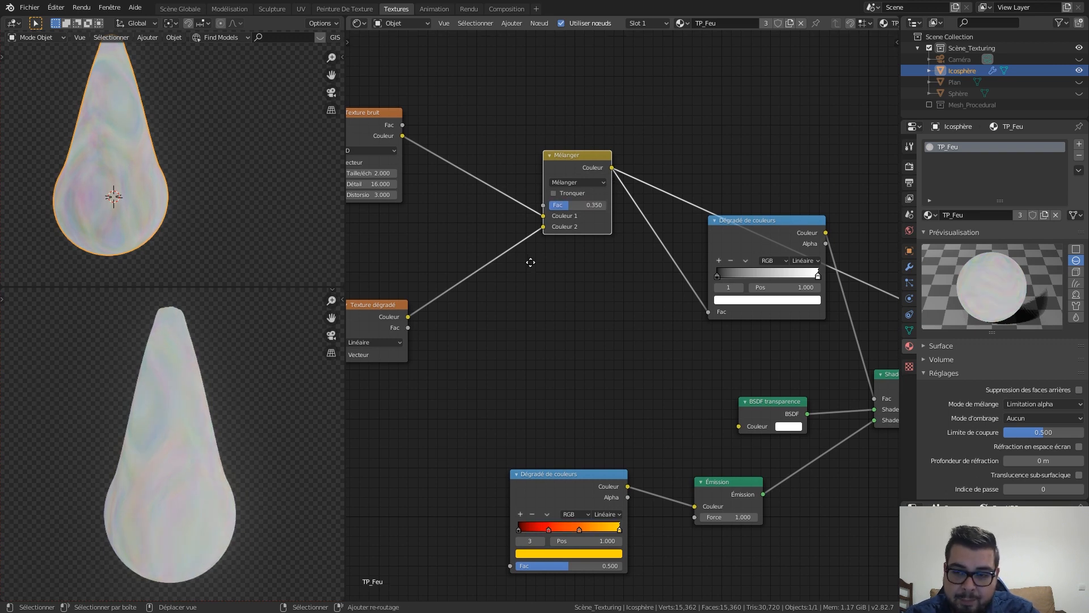
{"action": "middle_click_drag", "start_coordinate": [599, 179], "coordinate": [645, 202]}
{"action": "left_click", "coordinate": [641, 202]}
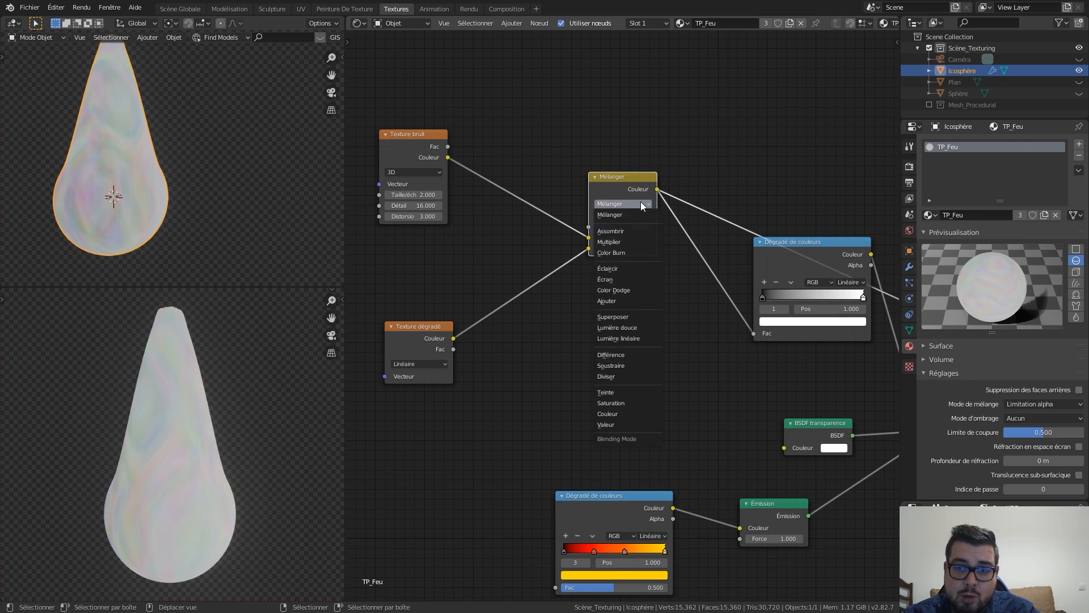
{"action": "left_click", "coordinate": [628, 234]}
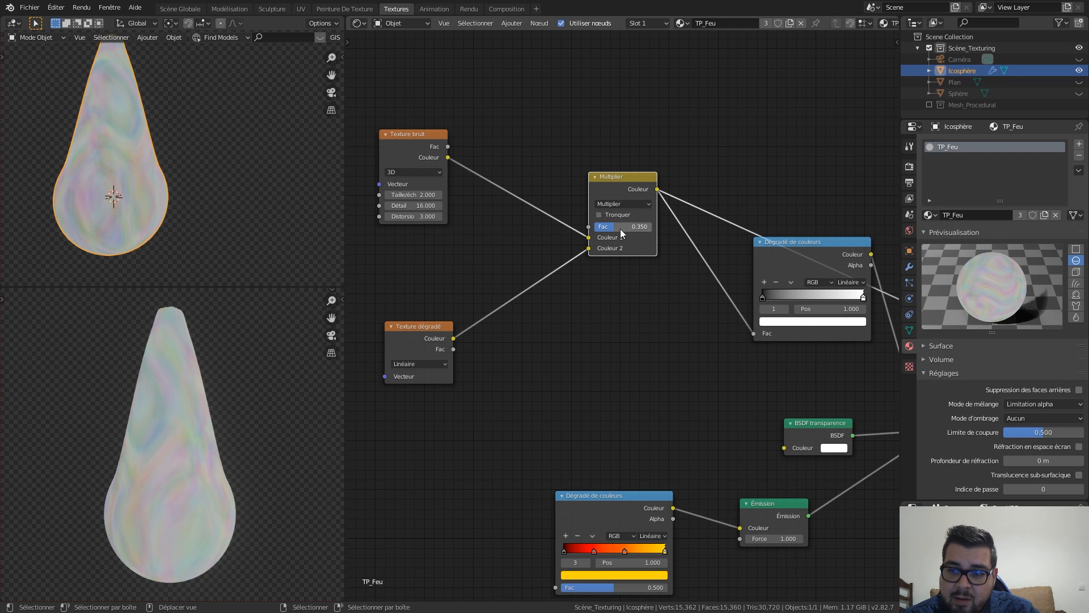
{"action": "left_click_drag", "start_coordinate": [615, 226], "coordinate": [652, 227]}
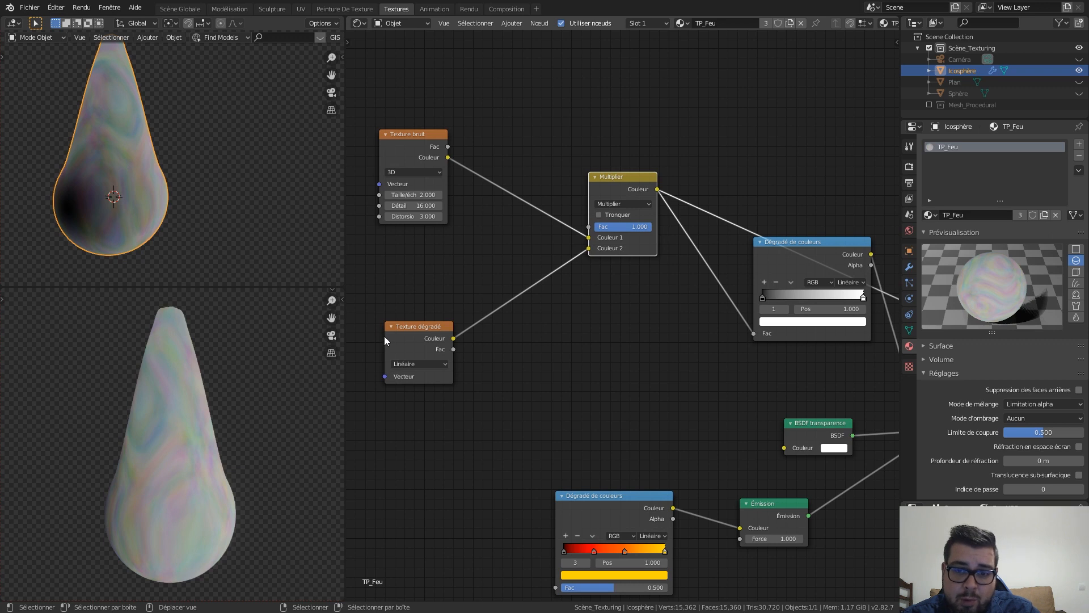
{"action": "mouse_move", "coordinate": [170, 103]}
{"action": "middle_mouse_down"}
{"action": "mouse_move", "coordinate": [145, 113]}
{"action": "mouse_move", "coordinate": [170, 125]}
{"action": "middle_mouse_up"}
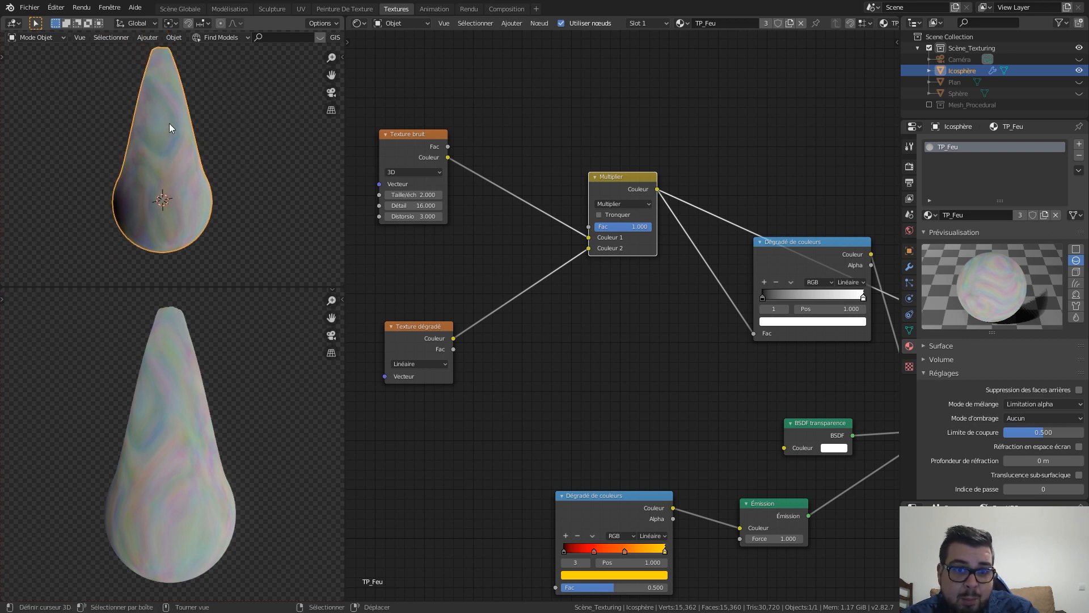
Preview the black-to-white Dégradé de couleurs on the flame mesh, move that node closer to the Multiplier node and inspect the mask
{"action": "middle_click_drag", "start_coordinate": [672, 293], "coordinate": [602, 228]}
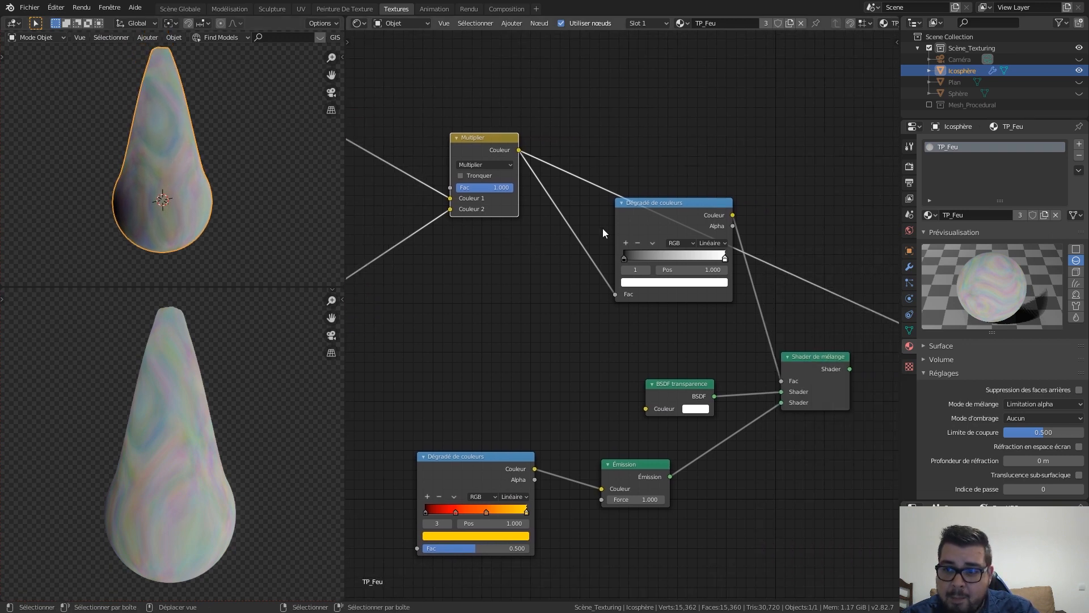
{"action": "left_click", "coordinate": [665, 199], "text": "ctrl+shift"}
{"action": "left_click_drag", "start_coordinate": [661, 202], "coordinate": [604, 152]}
{"action": "middle_click_drag", "start_coordinate": [605, 250], "coordinate": [645, 261]}
{"action": "middle_click_drag", "start_coordinate": [210, 195], "coordinate": [82, 203]}
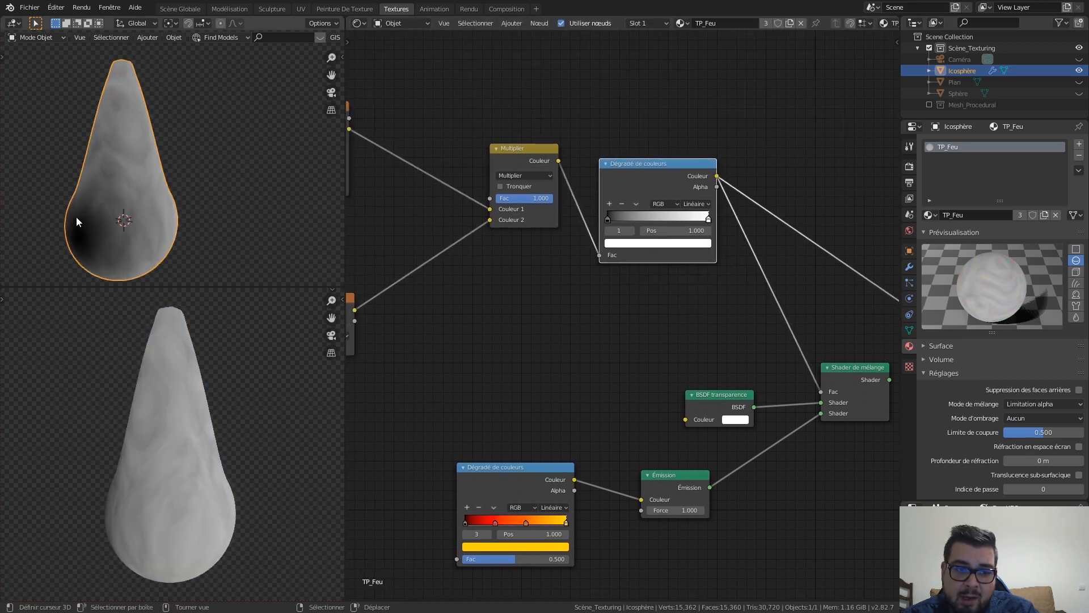
{"action": "mouse_move", "coordinate": [210, 197]}
{"action": "middle_mouse_down"}
{"action": "mouse_move", "coordinate": [250, 189]}
{"action": "mouse_move", "coordinate": [206, 191]}
{"action": "middle_mouse_up"}
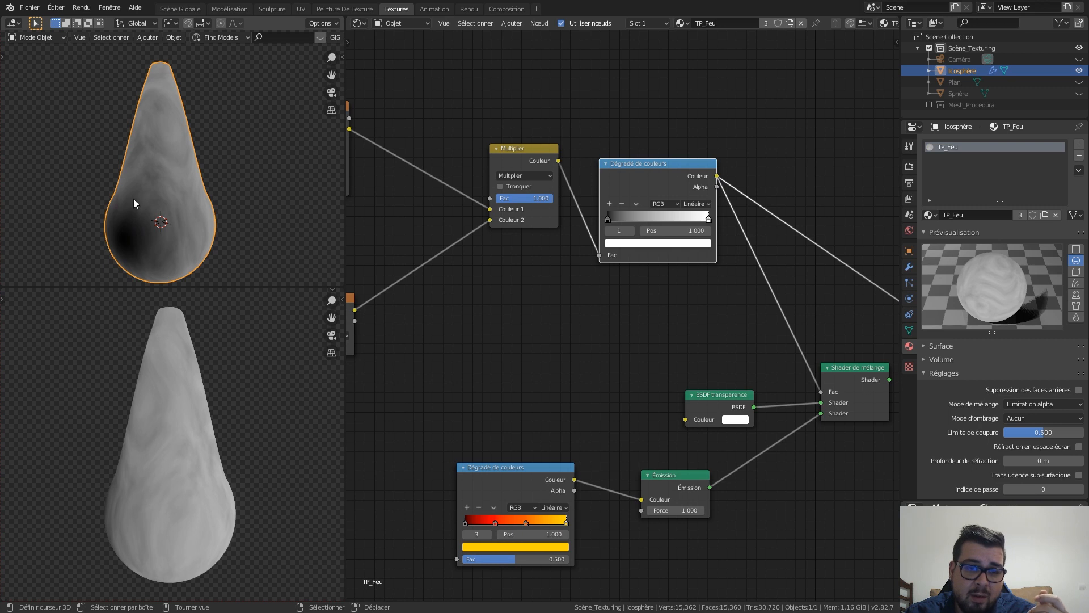
Add Coordonnées de texture and Placage nodes feeding the Vecteur input of the Texture dégradé
{"action": "middle_click_drag", "start_coordinate": [473, 250], "coordinate": [722, 243]}
{"action": "left_click", "coordinate": [573, 295]}
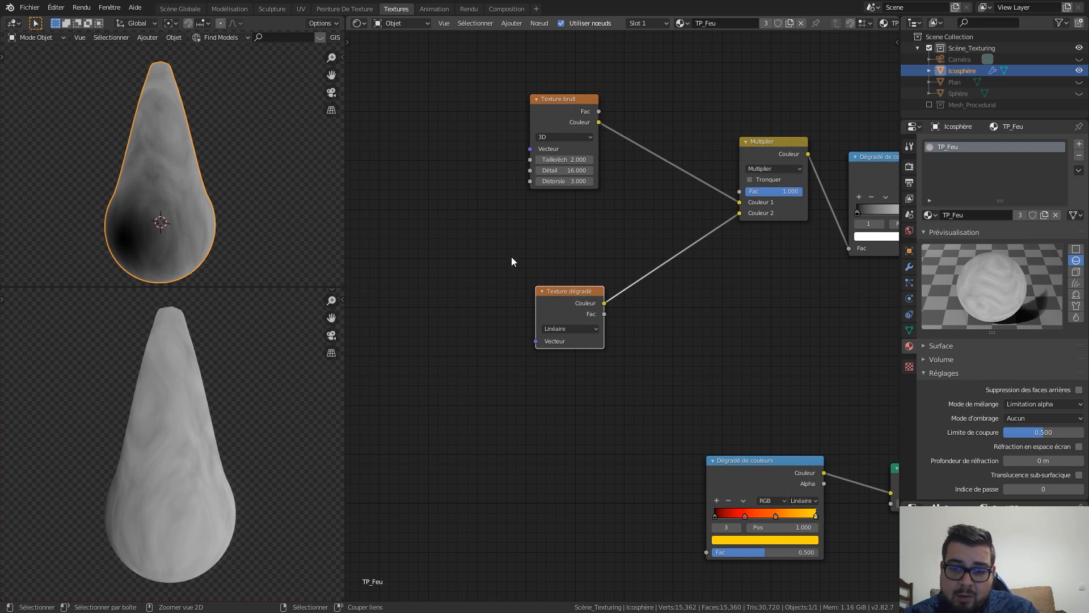
{"action": "key", "text": "ctrl+t"}
{"action": "middle_click_drag", "start_coordinate": [532, 253], "coordinate": [614, 227]}
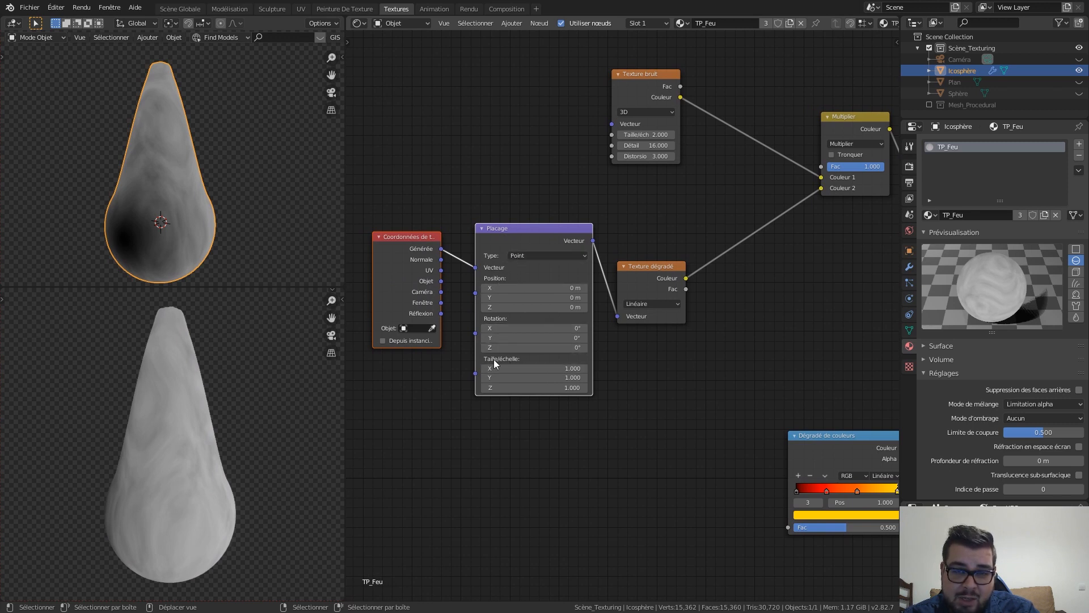
Widen the Coordonnées de texture node and space it and the Placage node out ahead of the Texture dégradé
{"action": "middle_click_drag", "start_coordinate": [421, 328], "coordinate": [499, 326]}
{"action": "left_click", "coordinate": [450, 275]}
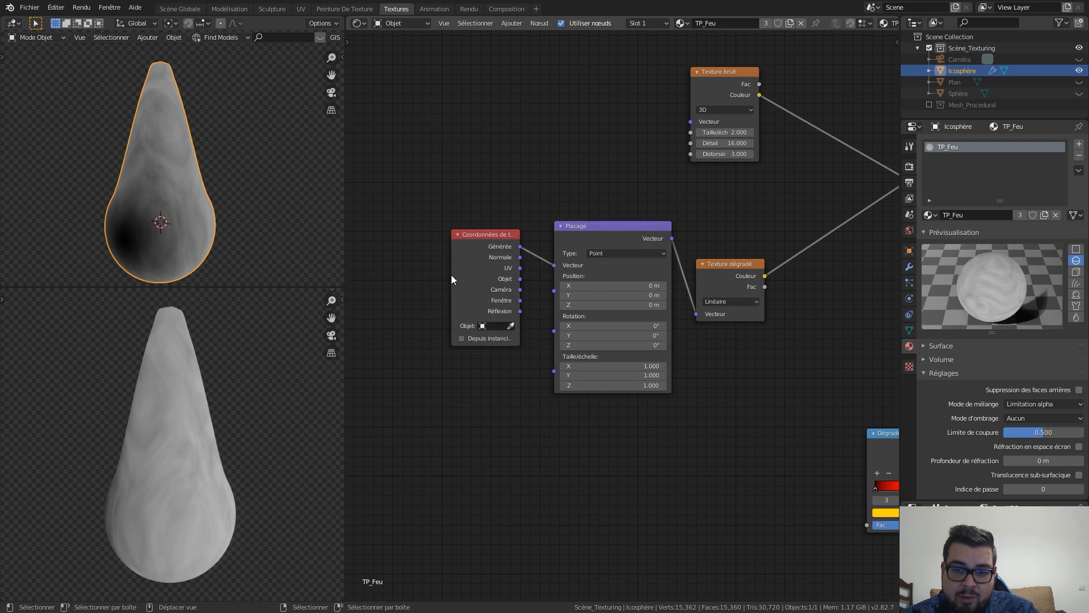
{"action": "left_click_drag", "start_coordinate": [452, 276], "coordinate": [421, 275]}
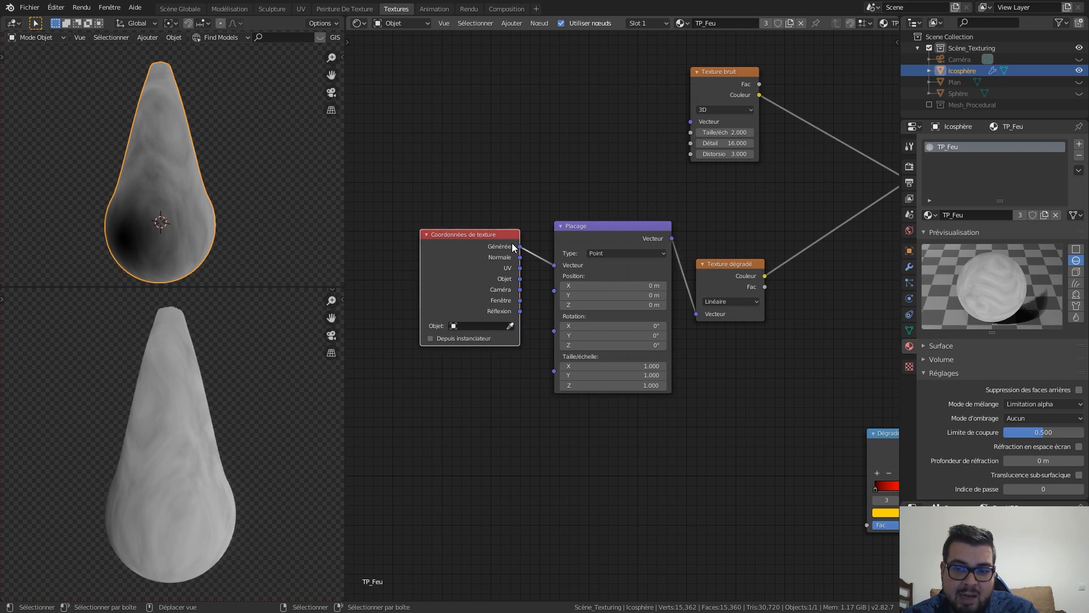
{"action": "left_click_drag", "start_coordinate": [492, 233], "coordinate": [456, 227]}
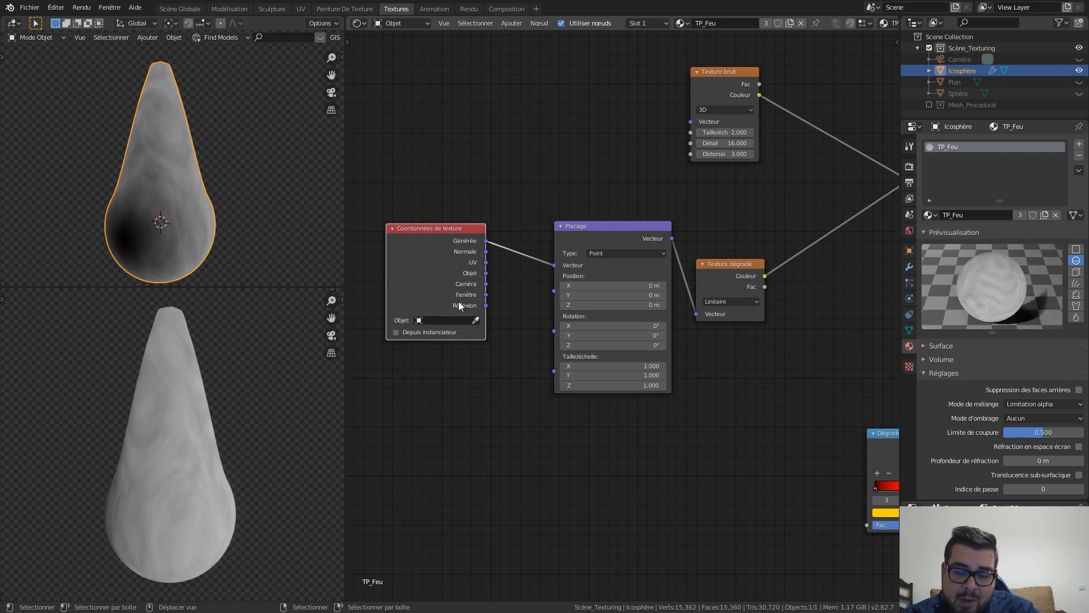
{"action": "middle_click_drag", "start_coordinate": [445, 331], "coordinate": [429, 347]}
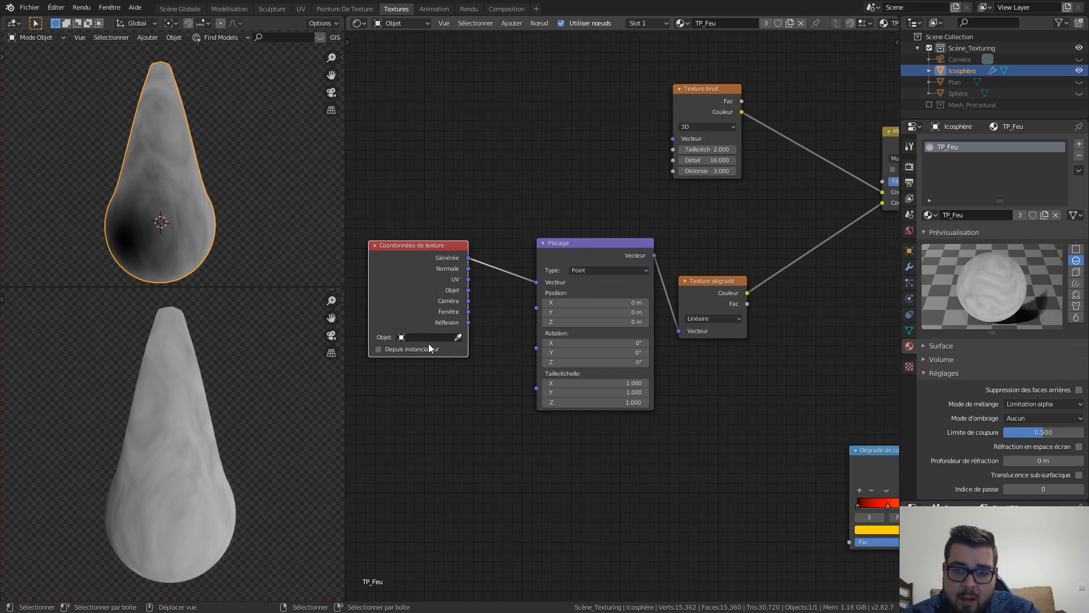
{"action": "left_click_drag", "start_coordinate": [441, 247], "coordinate": [435, 243]}
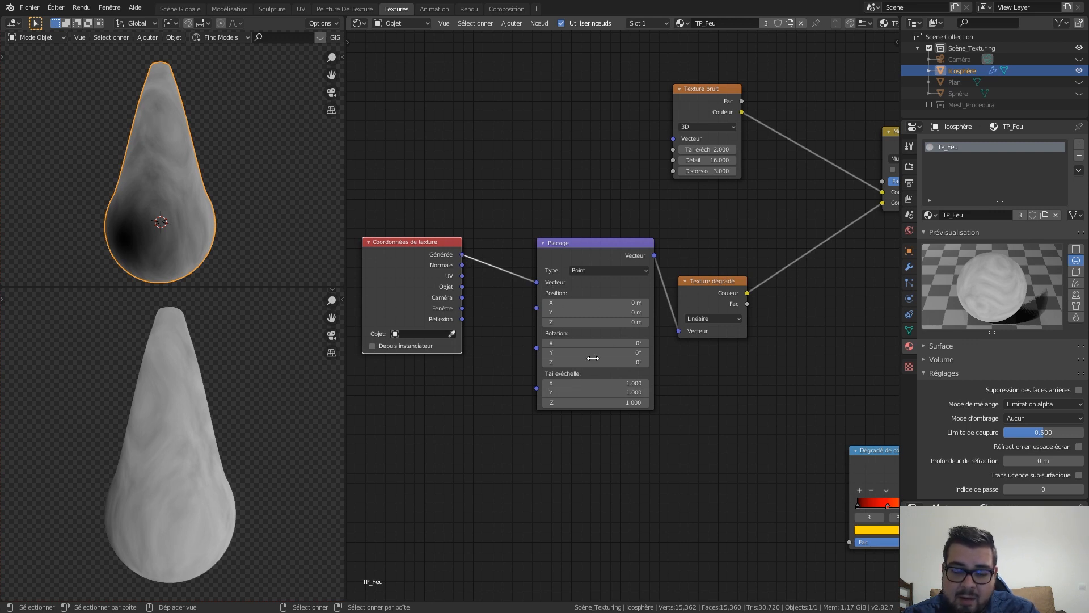
{"action": "left_click", "coordinate": [593, 242]}
{"action": "left_click_drag", "start_coordinate": [594, 242], "coordinate": [581, 237]}
Set the Placage node's Y rotation to -90° and check the flame mesh from an angle and from the front
{"action": "middle_click_drag", "start_coordinate": [615, 352], "coordinate": [544, 338]}
{"action": "middle_click_drag", "start_coordinate": [264, 229], "coordinate": [235, 189], "text": "shift"}
{"action": "key", "text": "KP_1"}
{"action": "scroll", "coordinate": [272, 214], "scroll_direction": "down", "scroll_amount": 2}
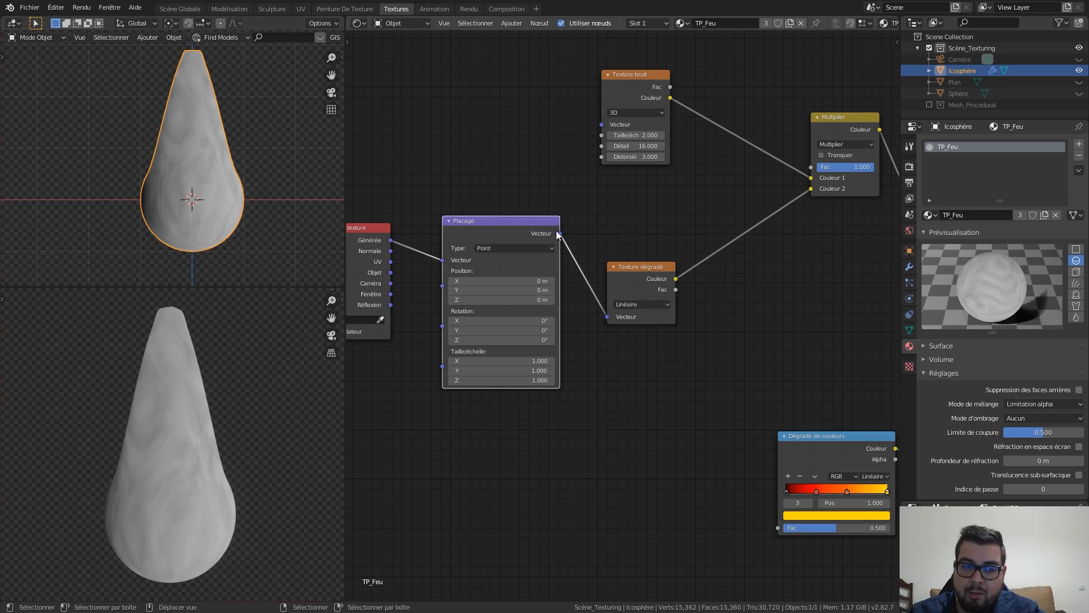
{"action": "mouse_move", "coordinate": [470, 331]}
{"action": "left_mouse_down"}
{"action": "mouse_move", "coordinate": [508, 330]}
{"action": "mouse_move", "coordinate": [372, 330]}
{"action": "left_mouse_up"}
{"action": "left_click_drag", "start_coordinate": [469, 331], "coordinate": [462, 332]}
{"action": "left_click", "coordinate": [469, 331]}
{"action": "type", "text": "-90"}
{"action": "key", "text": "Return"}
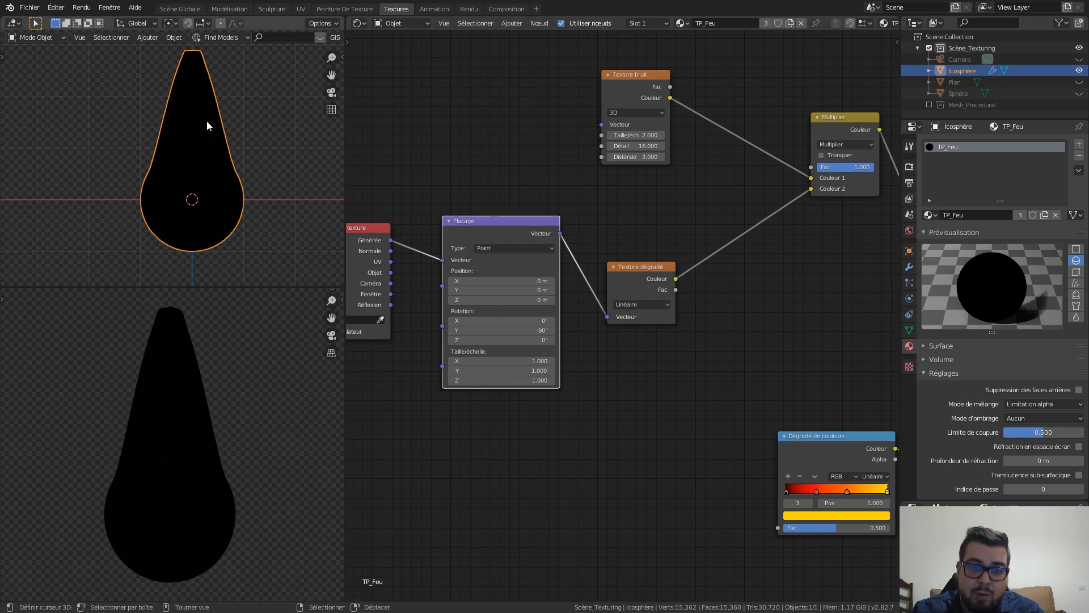
{"action": "middle_click_drag", "start_coordinate": [250, 141], "coordinate": [216, 178]}
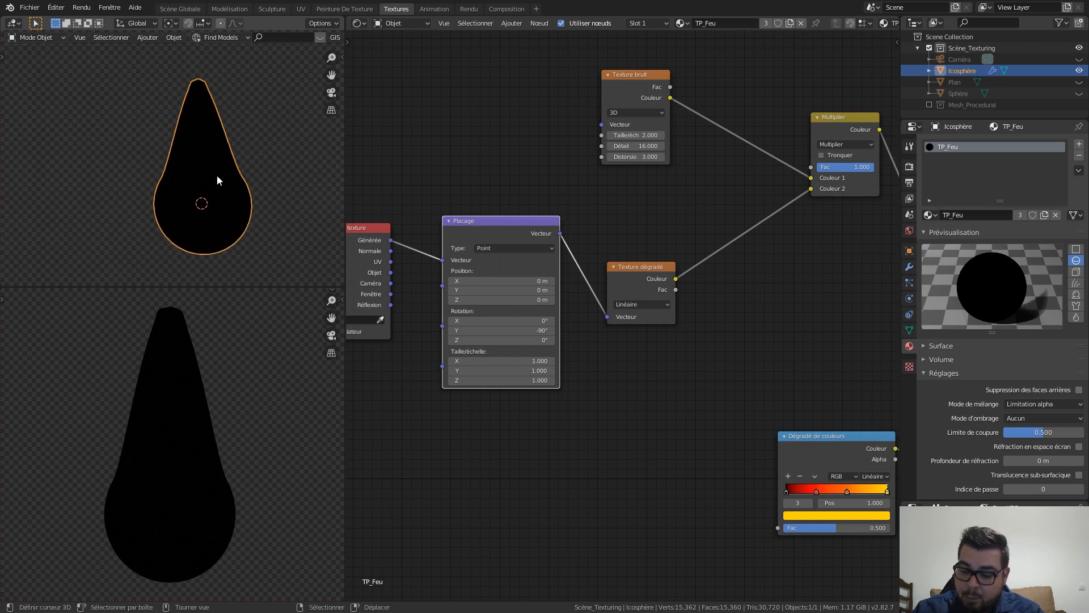
{"action": "key", "text": "KP_1"}
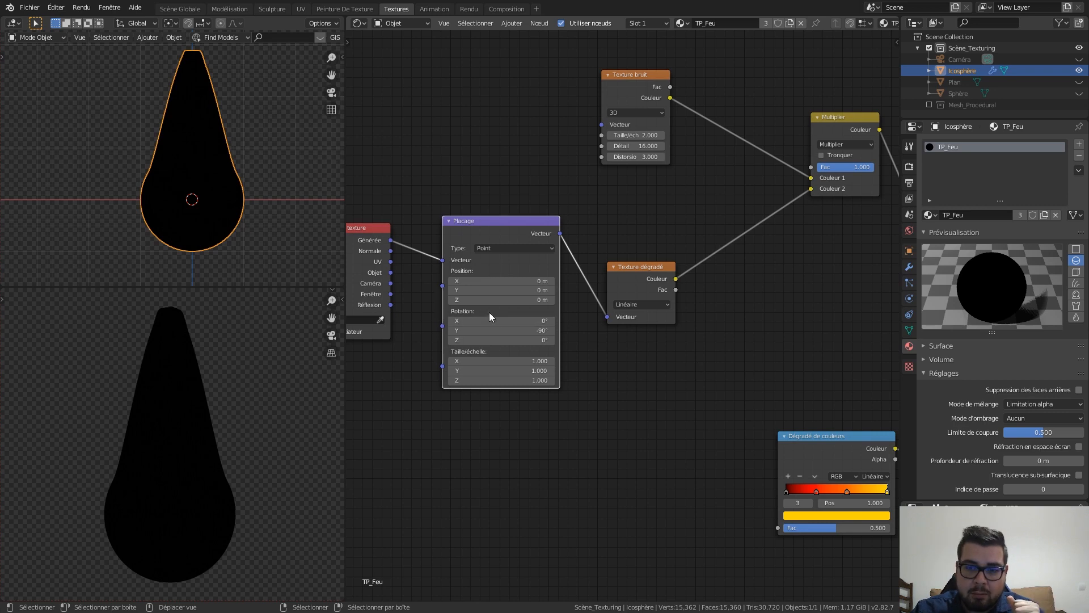
Try Z positions of 10, 2, 1 and 0.5 m on the Placage node, and reset the value to 0 m
{"action": "left_click", "coordinate": [475, 301]}
{"action": "type", "text": "10"}
{"action": "key", "text": "Return"}
{"action": "left_click", "coordinate": [527, 303]}
{"action": "type", "text": "2"}
{"action": "key", "text": "Return"}
{"action": "left_click", "coordinate": [527, 303]}
{"action": "type", "text": "1"}
{"action": "key", "text": "Return"}
{"action": "left_click", "coordinate": [527, 303]}
{"action": "type", "text": "0.5"}
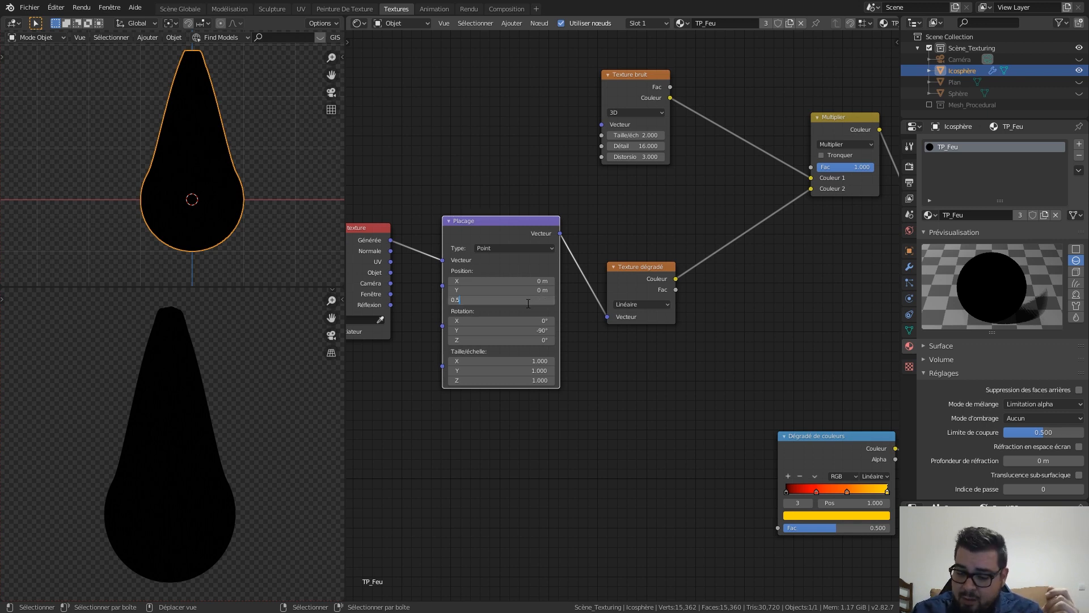
{"action": "key", "text": "Return"}
{"action": "left_click", "coordinate": [527, 303]}
{"action": "type", "text": "0"}
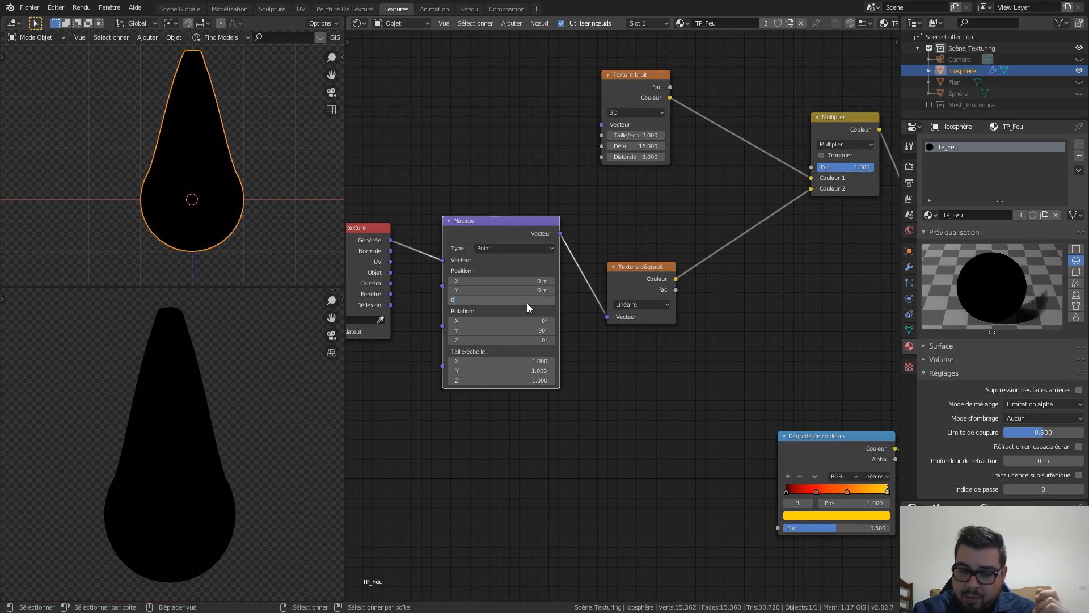
{"action": "key", "text": "Return"}
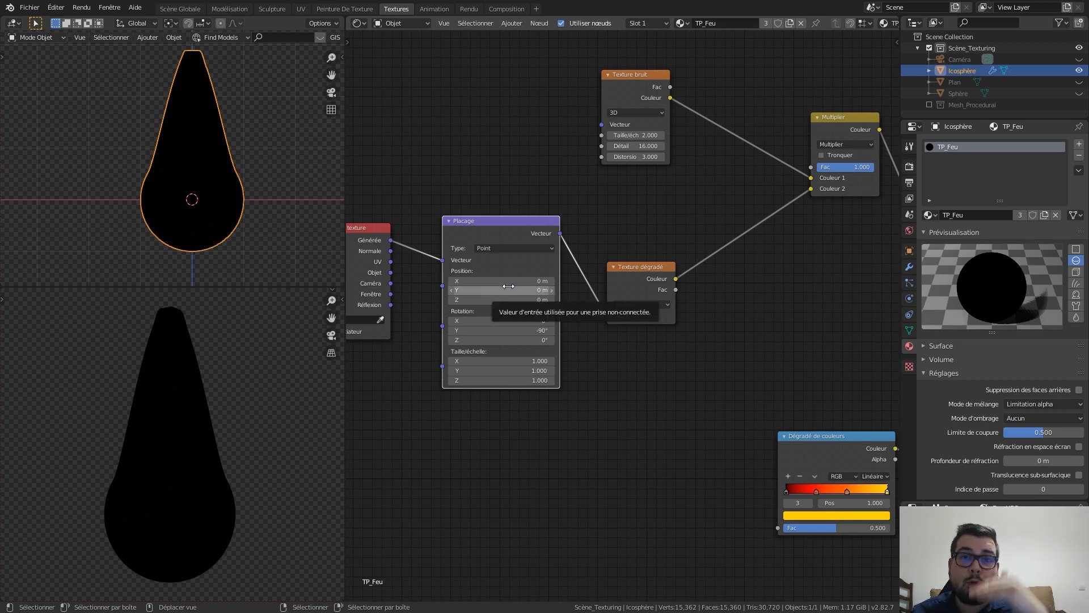
Raise the Placage node's X position in 0.1 m increments to 0.9 m
{"action": "left_click", "coordinate": [553, 280]}
{"action": "left_click", "coordinate": [554, 281]}
{"action": "left_click", "coordinate": [553, 281]}
{"action": "left_click", "coordinate": [554, 280]}
{"action": "left_click", "coordinate": [553, 280]}
{"action": "left_click", "coordinate": [553, 280]}
{"action": "left_click", "coordinate": [553, 280]}
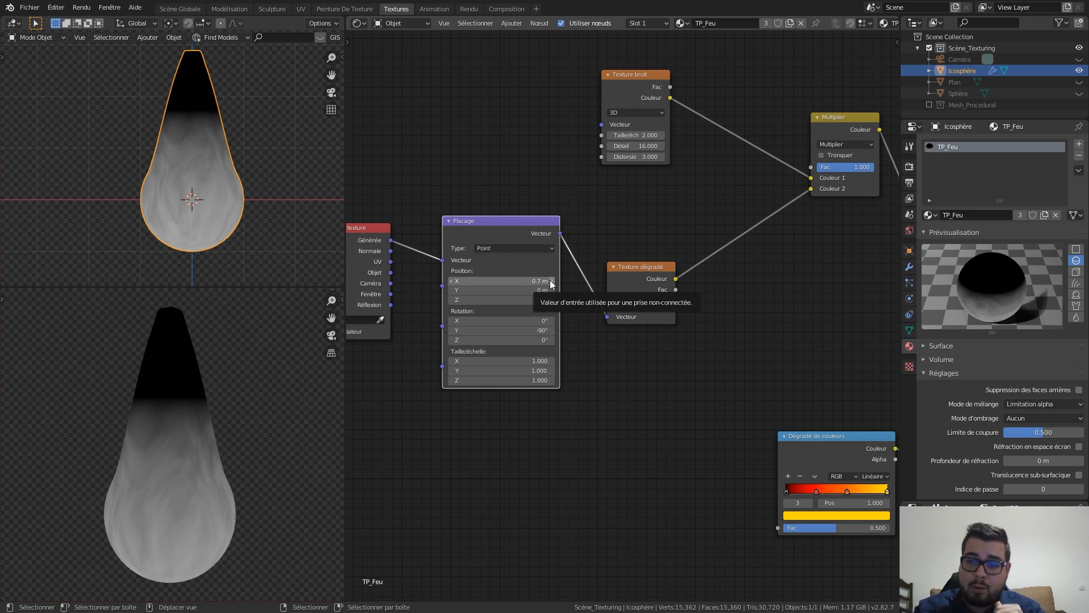
{"action": "left_click", "coordinate": [550, 282]}
{"action": "left_click", "coordinate": [550, 281]}
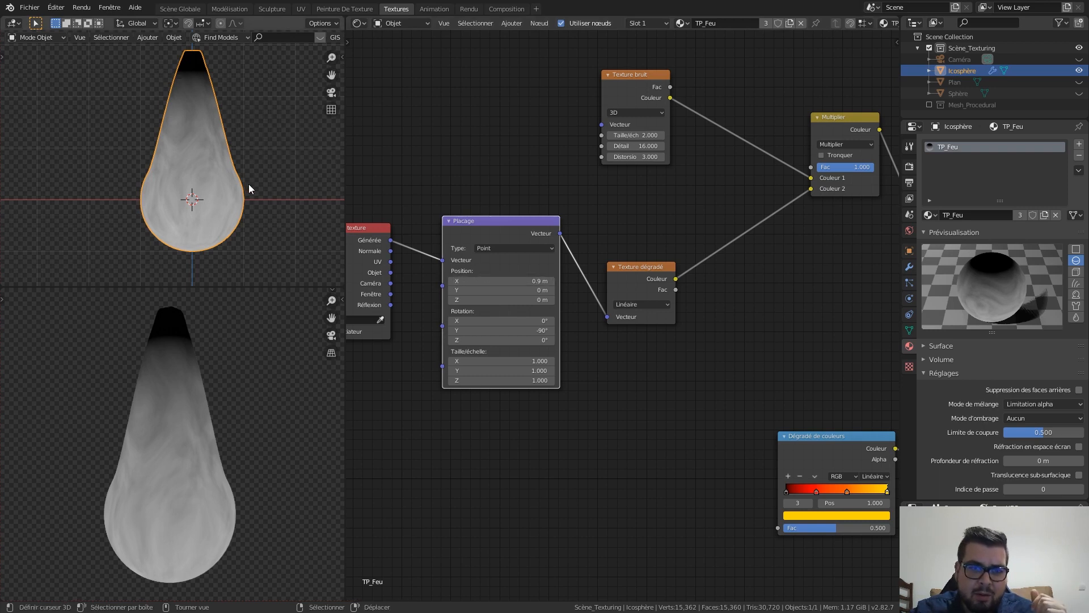
{"action": "left_click", "coordinate": [457, 281]}
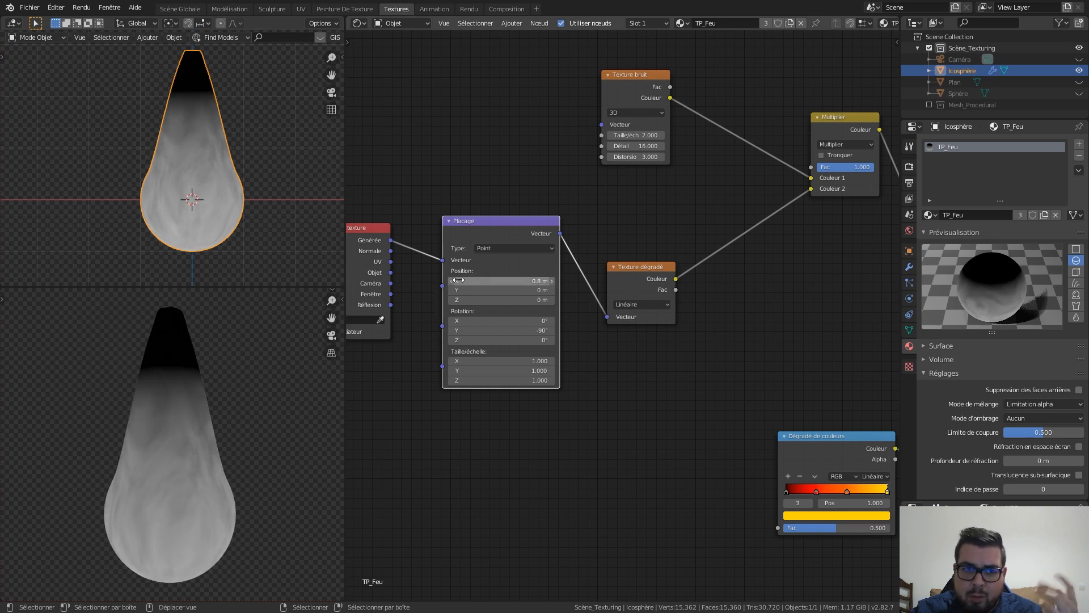
{"action": "left_click", "coordinate": [550, 280]}
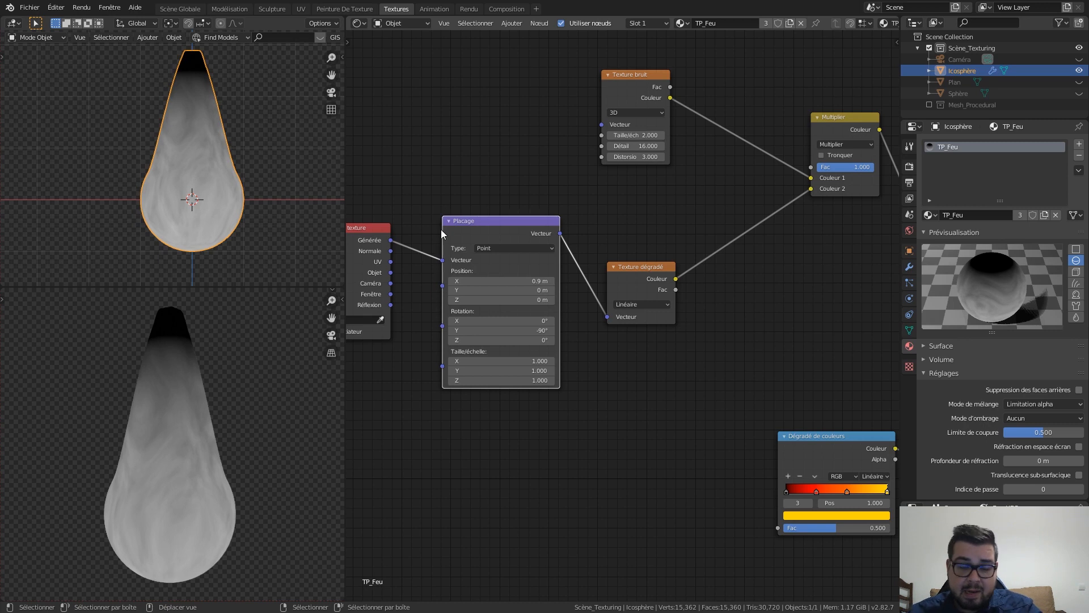
Connect the Shader de mélange back to the material output's Surface and review the node chain
{"action": "middle_click_drag", "start_coordinate": [603, 297], "coordinate": [696, 258]}
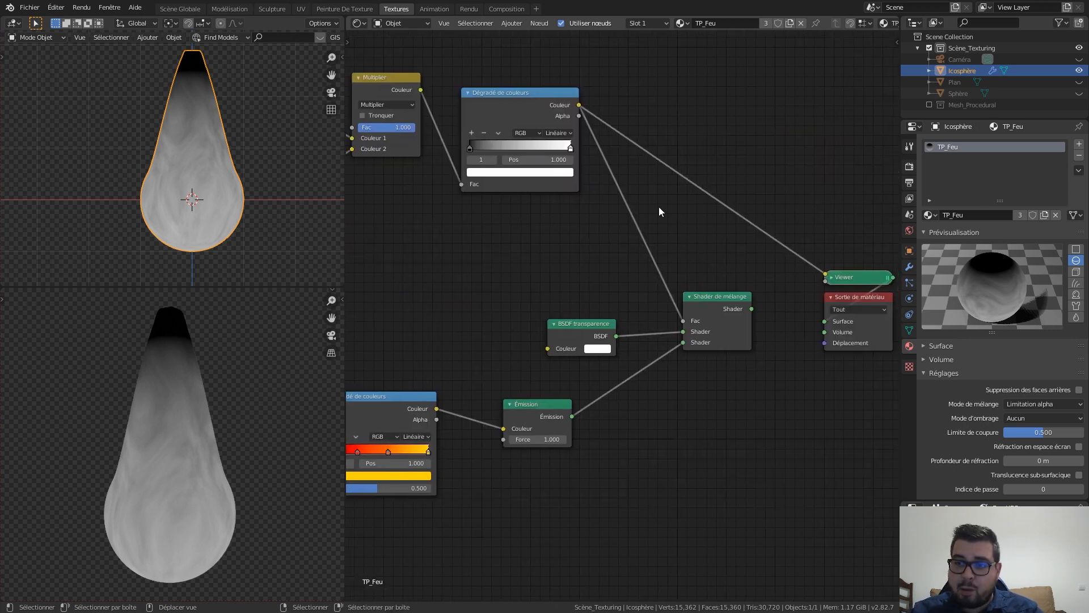
{"action": "left_click", "coordinate": [719, 293], "text": "ctrl+shift"}
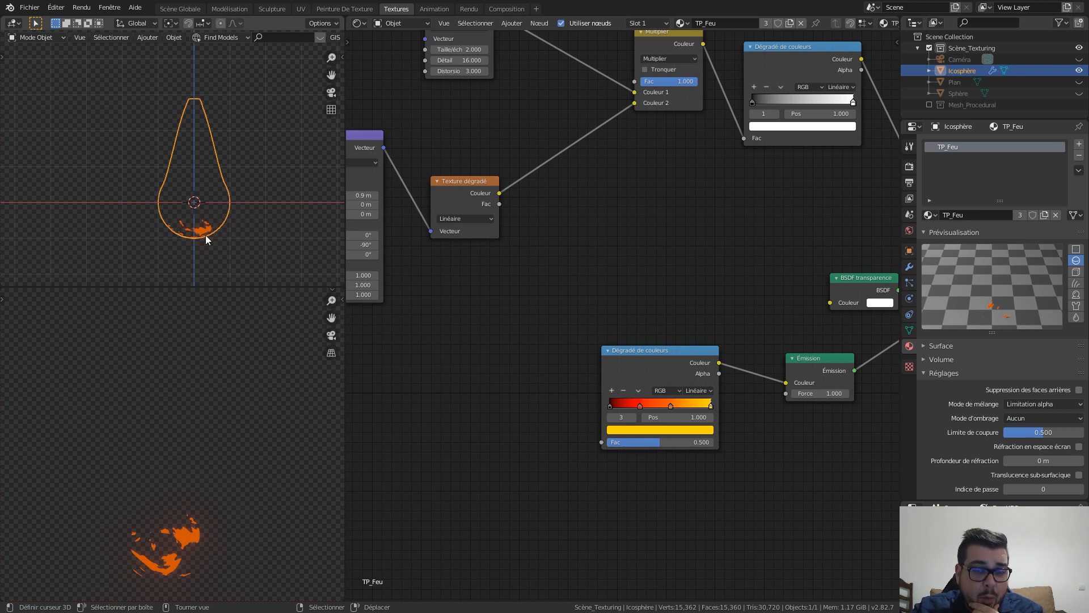
{"action": "middle_click_drag", "start_coordinate": [544, 225], "coordinate": [618, 212]}
{"action": "middle_click_drag", "start_coordinate": [481, 217], "coordinate": [684, 275]}
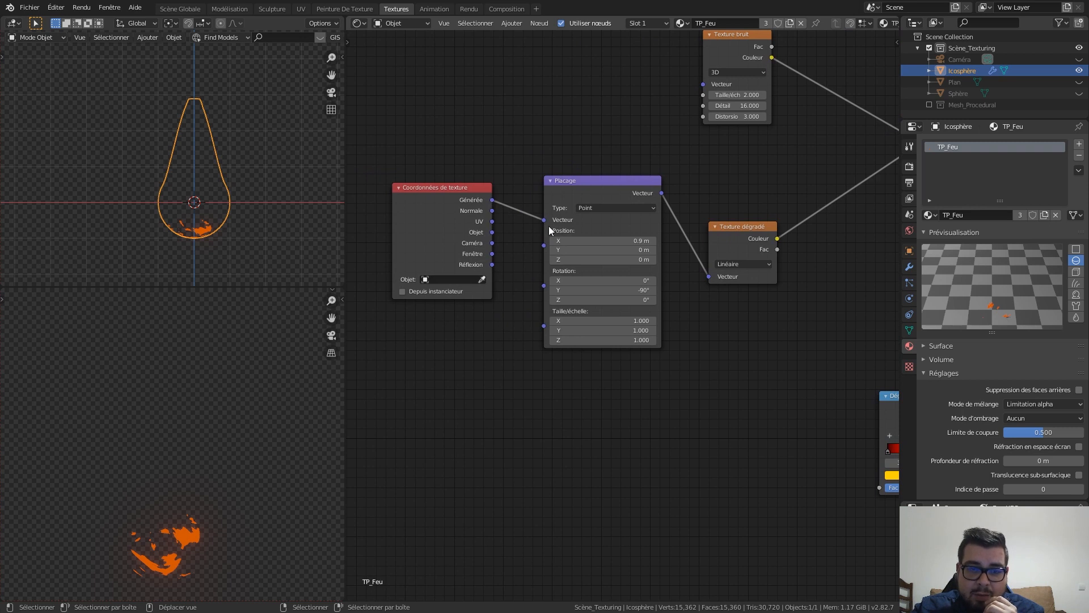
{"action": "middle_click_drag", "start_coordinate": [729, 289], "coordinate": [577, 264]}
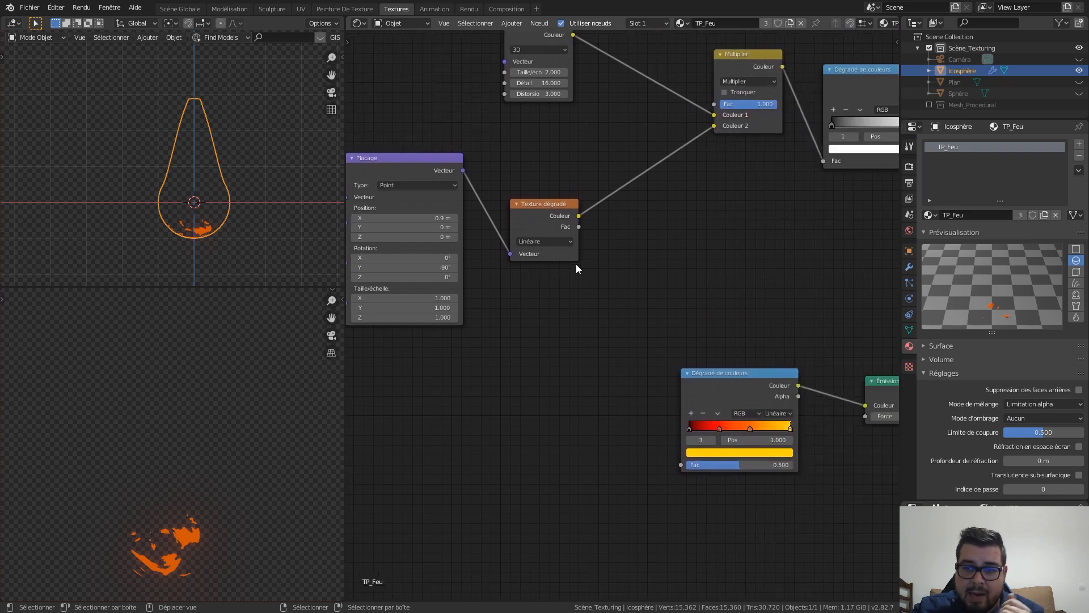
{"action": "middle_click_drag", "start_coordinate": [698, 287], "coordinate": [401, 255]}
{"action": "middle_click_drag", "start_coordinate": [584, 248], "coordinate": [502, 272]}
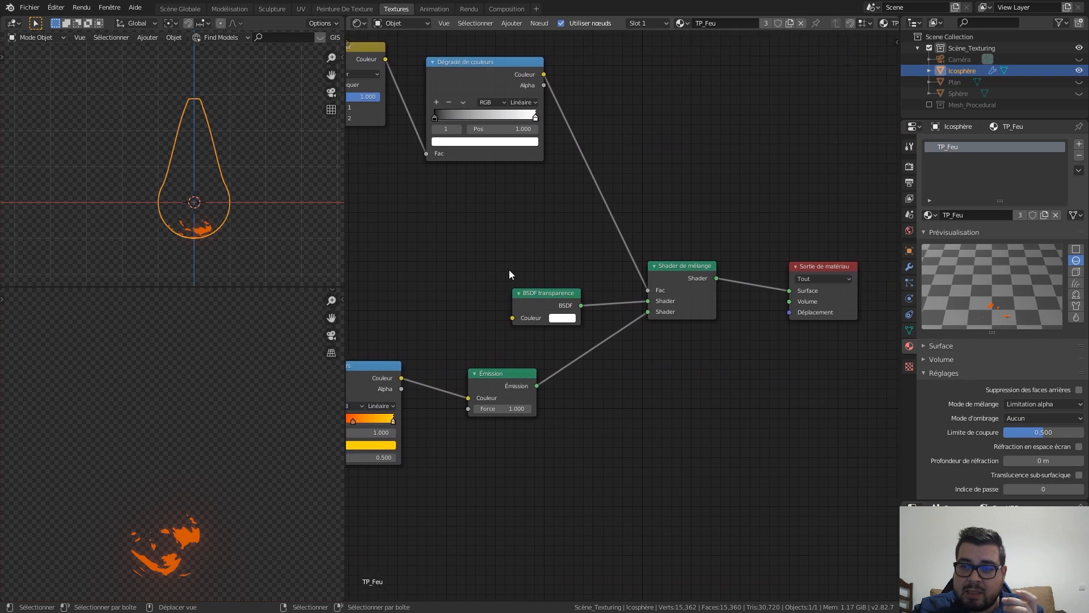
Try moving the mask ramp's black stop to 0.100 and its white stop closer to the black one
{"action": "left_click", "coordinate": [435, 117]}
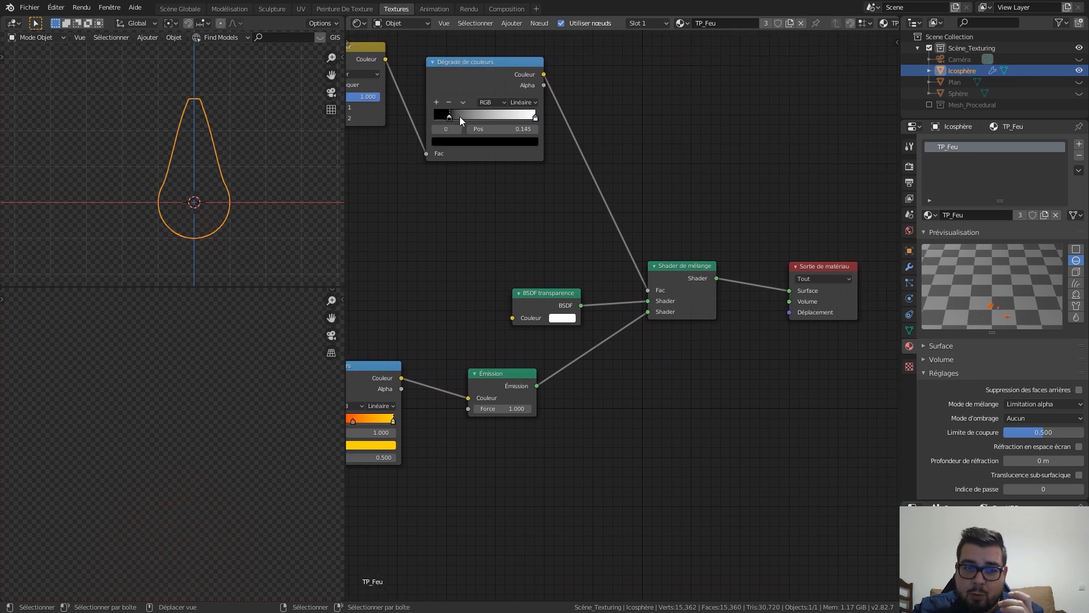
{"action": "mouse_move", "coordinate": [430, 117]}
{"action": "left_mouse_down"}
{"action": "mouse_move", "coordinate": [482, 118]}
{"action": "mouse_move", "coordinate": [433, 118]}
{"action": "left_mouse_up"}
{"action": "left_click_drag", "start_coordinate": [534, 118], "coordinate": [444, 117]}
{"action": "left_click_drag", "start_coordinate": [447, 117], "coordinate": [447, 117]}
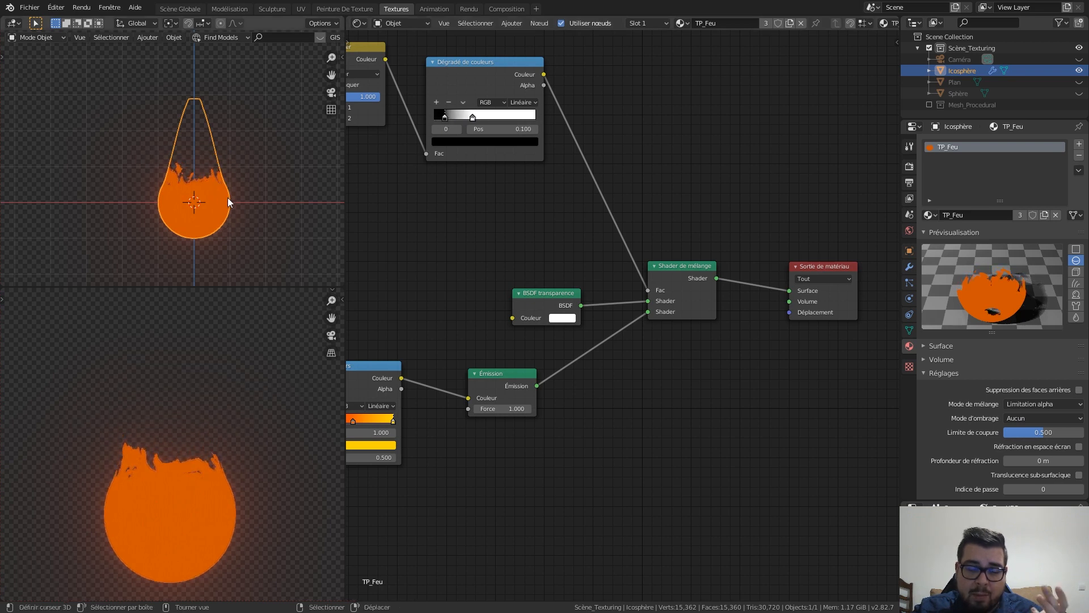
{"action": "mouse_move", "coordinate": [472, 117]}
{"action": "left_mouse_down"}
{"action": "mouse_move", "coordinate": [491, 119]}
{"action": "mouse_move", "coordinate": [458, 121]}
{"action": "mouse_move", "coordinate": [491, 122]}
{"action": "left_mouse_up"}
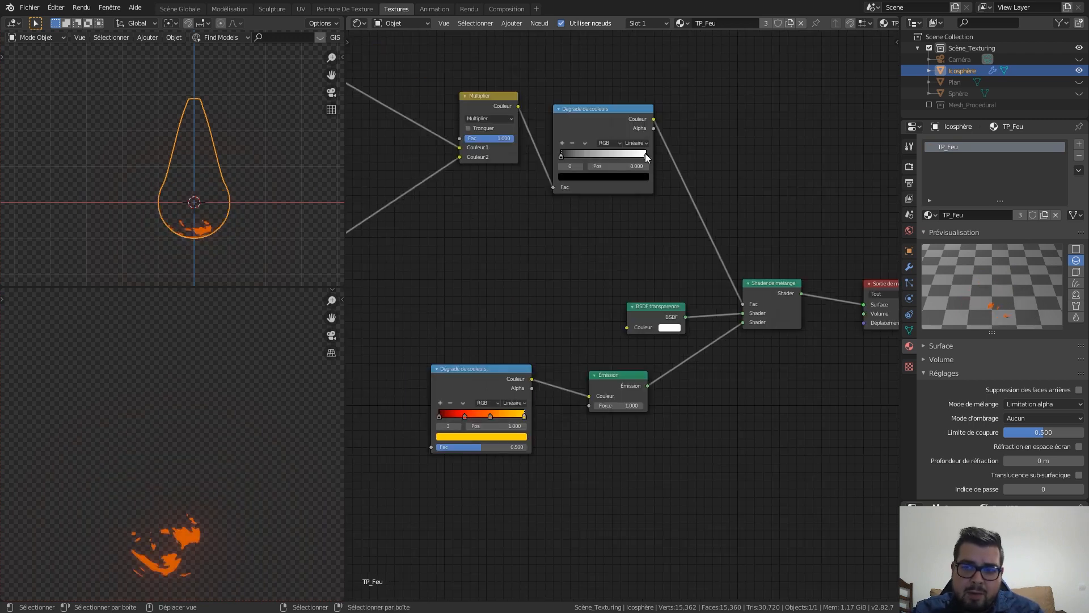
Move the white stop of the mask's Dégradé de couleurs to position 0.477
{"action": "left_click_drag", "start_coordinate": [645, 153], "coordinate": [598, 157]}
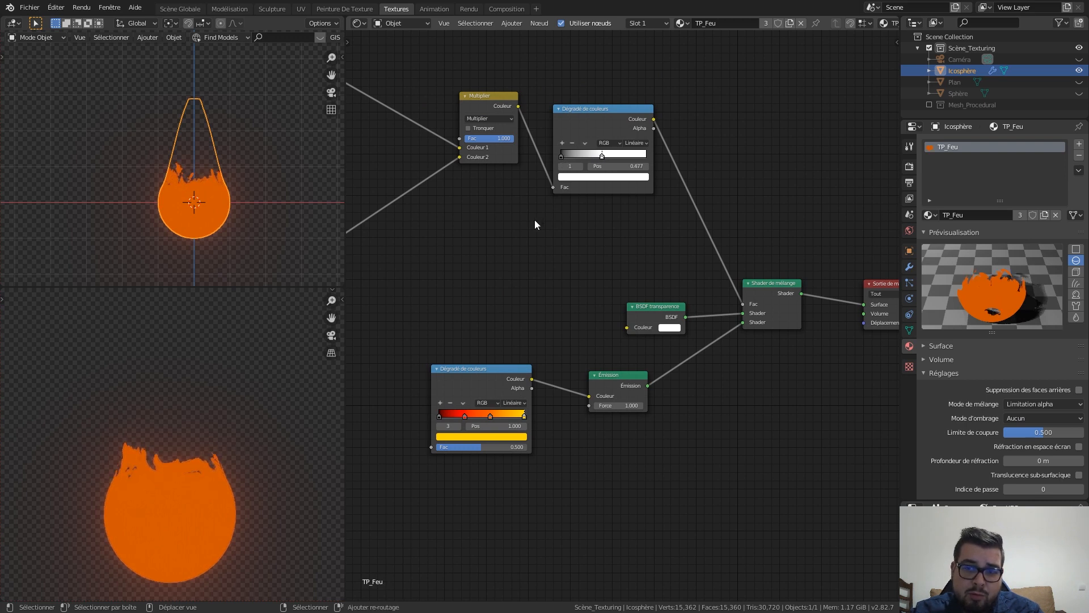
Move the Coordonnées de texture, Placage and Texture dégradé nodes down and away from the Multiplier node to free space
{"action": "middle_click_drag", "start_coordinate": [570, 152], "coordinate": [625, 138]}
{"action": "middle_click_drag", "start_coordinate": [507, 249], "coordinate": [657, 202], "text": "shift"}
{"action": "middle_click_drag", "start_coordinate": [542, 238], "coordinate": [750, 247], "text": "shift"}
{"action": "middle_click_drag", "start_coordinate": [674, 235], "coordinate": [417, 273], "text": "shift"}
{"action": "scroll", "coordinate": [535, 184], "scroll_direction": "down", "scroll_amount": 1}
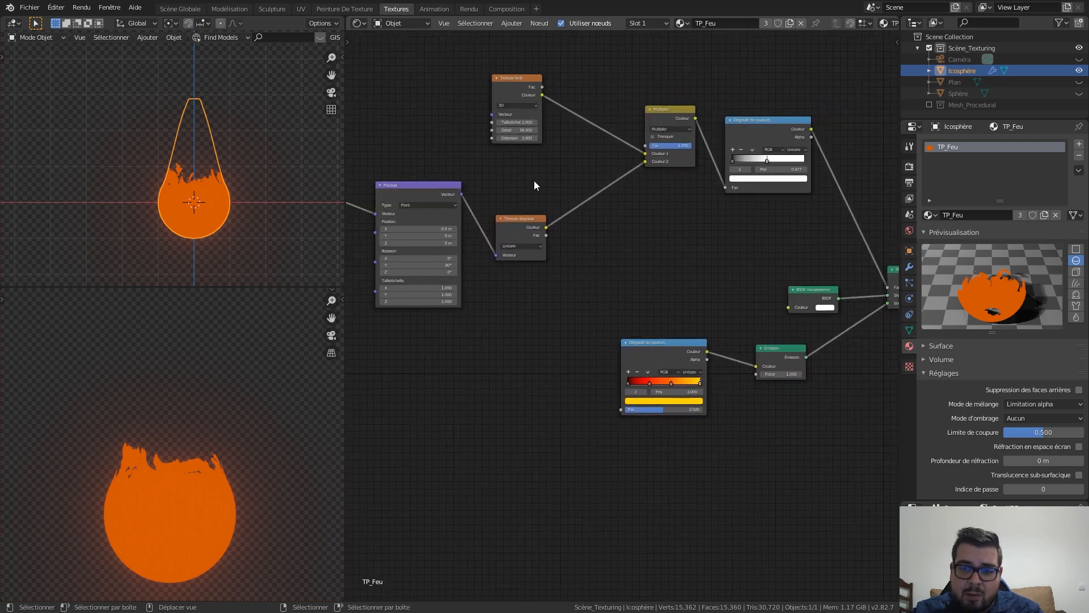
{"action": "middle_click_drag", "start_coordinate": [533, 180], "coordinate": [584, 194]}
{"action": "left_click_drag", "start_coordinate": [587, 175], "coordinate": [417, 250]}
{"action": "key", "text": "g"}
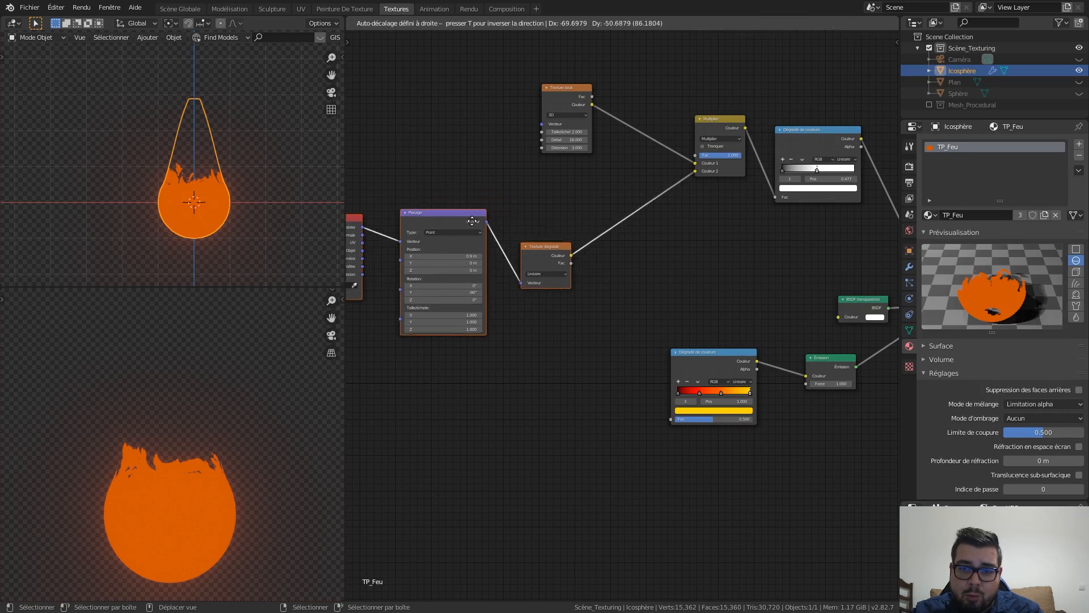
{"action": "left_click", "coordinate": [460, 250]}
{"action": "left_click", "coordinate": [546, 232]}
Insert a Dégradé de couleurs node on the link between Texture dégradé and the Multiplier's Couleur 2 input
{"action": "key", "text": "shift+a"}
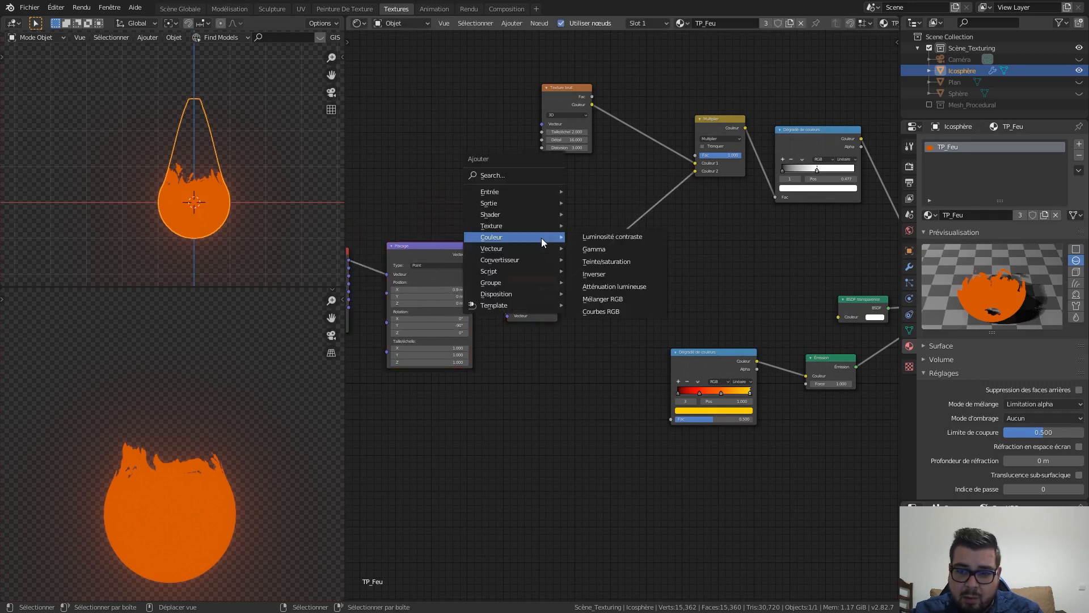
{"action": "key", "text": "shift+a"}
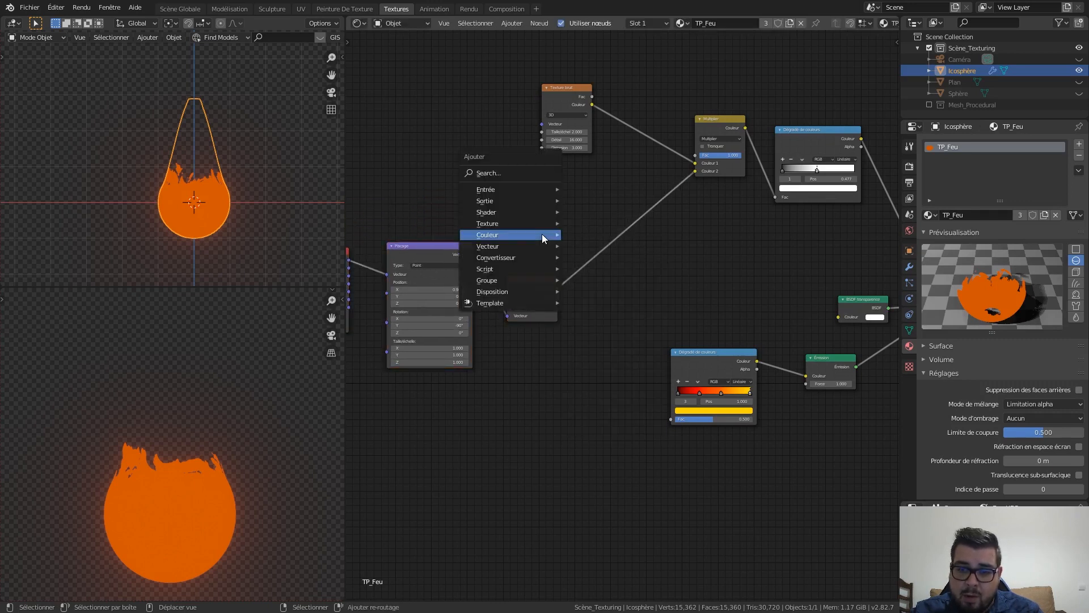
{"action": "mouse_move", "coordinate": [528, 257]}
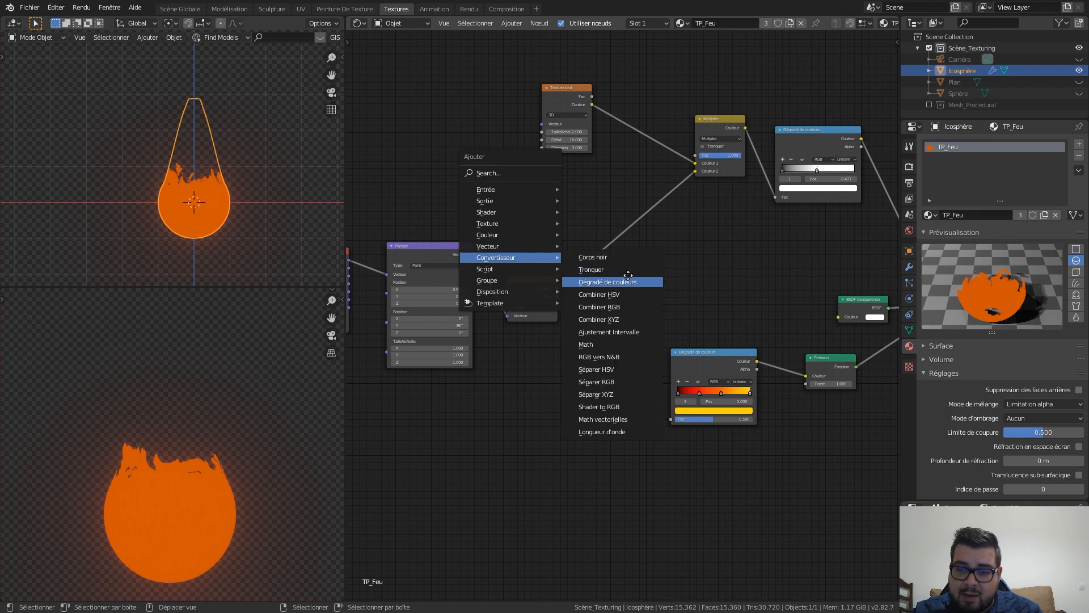
{"action": "left_click", "coordinate": [612, 281]}
{"action": "left_click", "coordinate": [538, 290]}
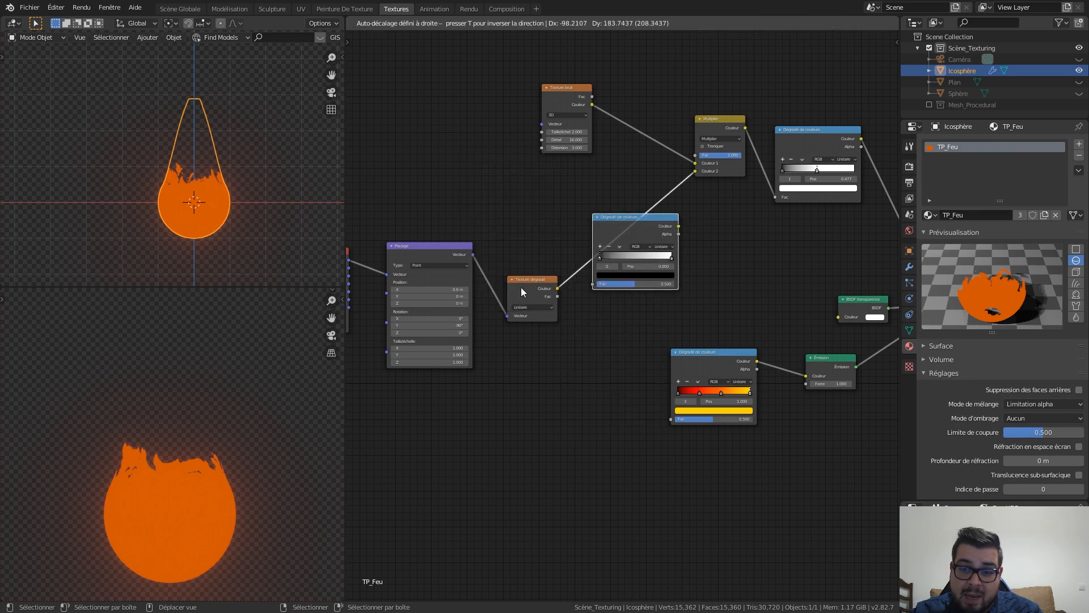
Try shifting the white and black stops of the Dégradé de couleurs that follows Texture dégradé
{"action": "scroll", "coordinate": [650, 250], "scroll_direction": "up", "scroll_amount": 2}
{"action": "middle_click_drag", "start_coordinate": [700, 241], "coordinate": [684, 236]}
{"action": "left_click_drag", "start_coordinate": [670, 237], "coordinate": [643, 258]}
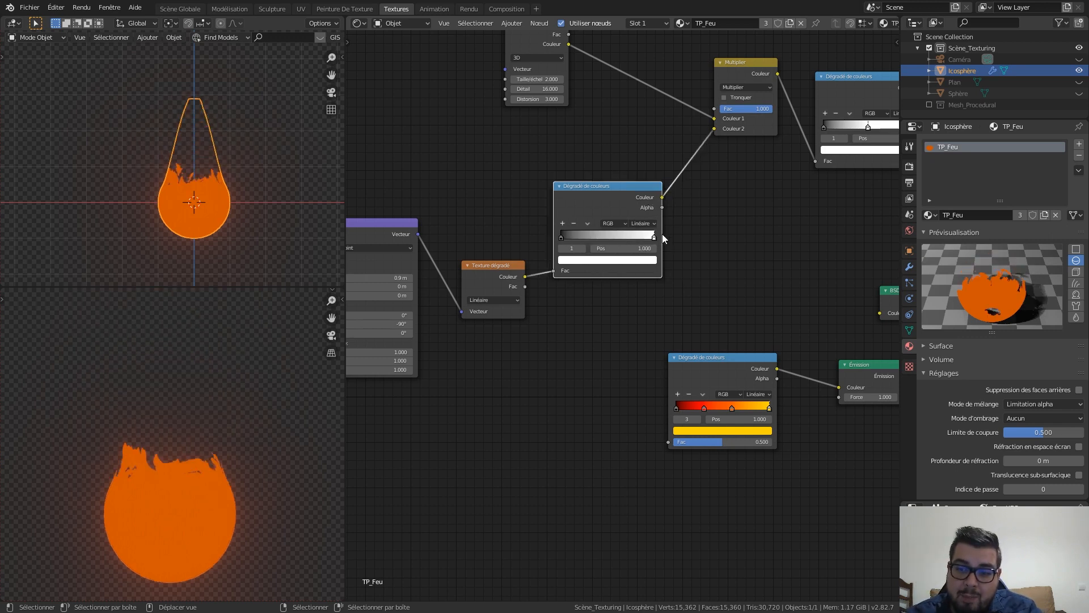
{"action": "left_click_drag", "start_coordinate": [560, 236], "coordinate": [509, 237]}
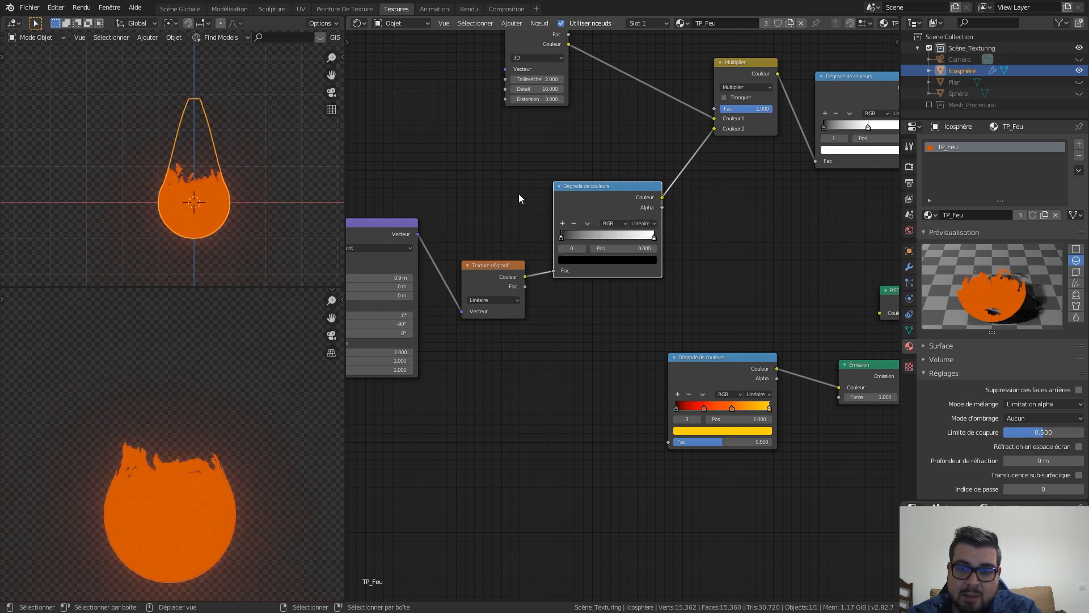
{"action": "scroll", "coordinate": [628, 199], "scroll_direction": "down", "scroll_amount": 2}
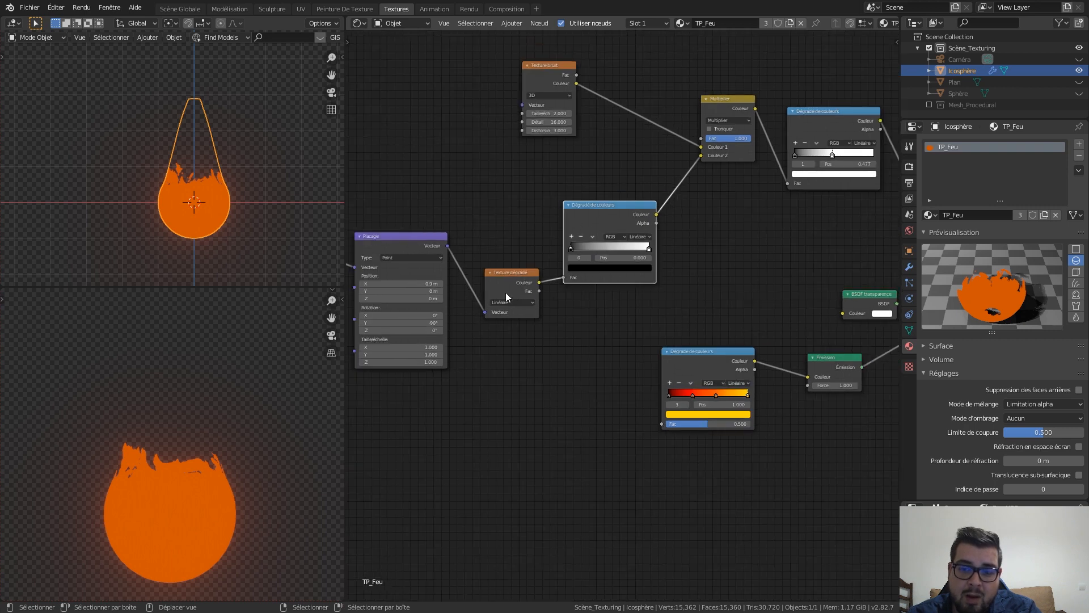
{"action": "middle_click_drag", "start_coordinate": [496, 225], "coordinate": [554, 231]}
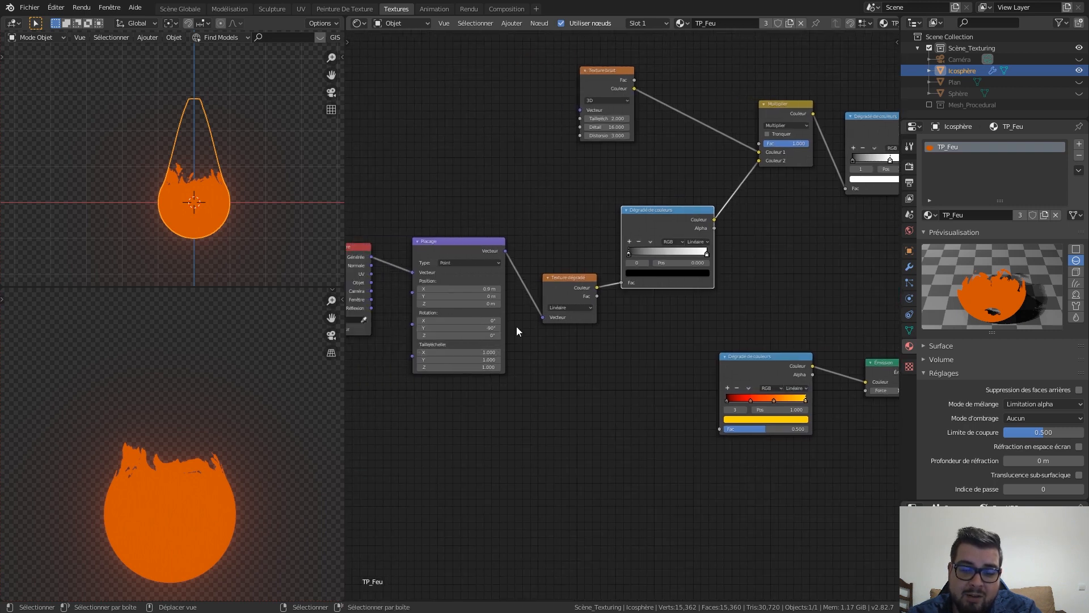
{"action": "left_click_drag", "start_coordinate": [629, 253], "coordinate": [577, 253]}
{"action": "middle_click_drag", "start_coordinate": [646, 200], "coordinate": [639, 224]}
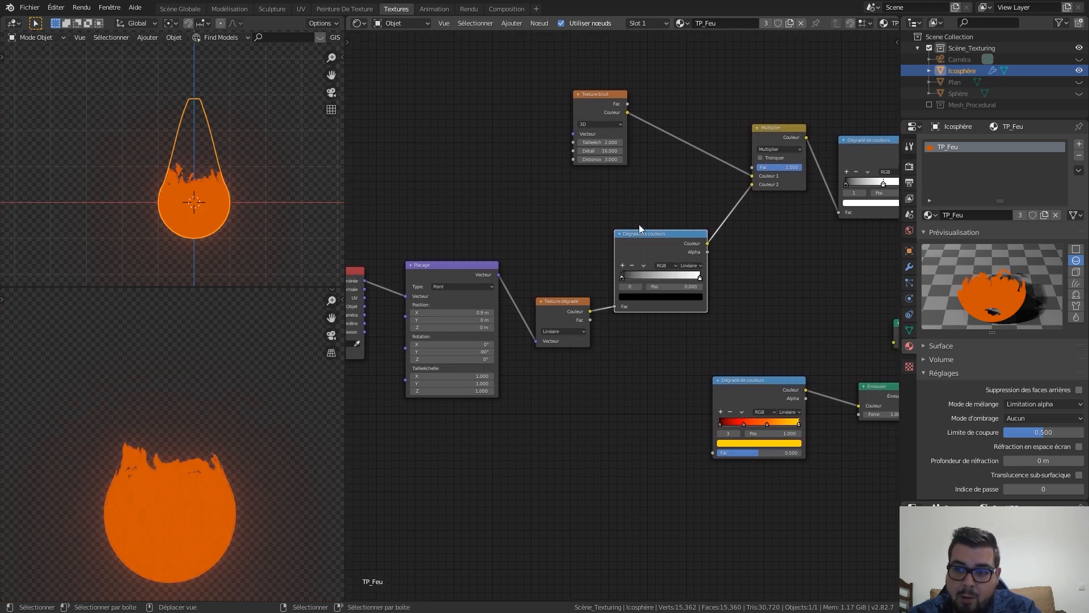
Add Coordonnées de texture and Placage nodes in front of Texture bruit and move them farther away from it
{"action": "mouse_move", "coordinate": [706, 231]}
{"action": "middle_mouse_down"}
{"action": "mouse_move", "coordinate": [667, 232]}
{"action": "mouse_move", "coordinate": [726, 306]}
{"action": "middle_mouse_up"}
{"action": "middle_click_drag", "start_coordinate": [649, 245], "coordinate": [709, 255]}
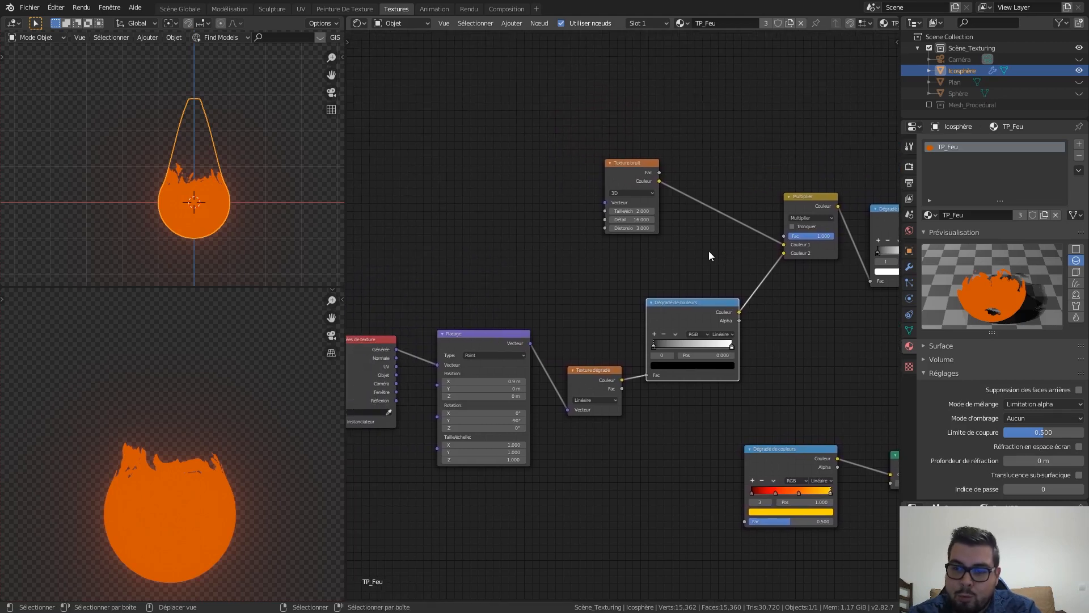
{"action": "scroll", "coordinate": [596, 259], "scroll_direction": "up", "scroll_amount": 3}
{"action": "middle_click_drag", "start_coordinate": [656, 145], "coordinate": [711, 155]}
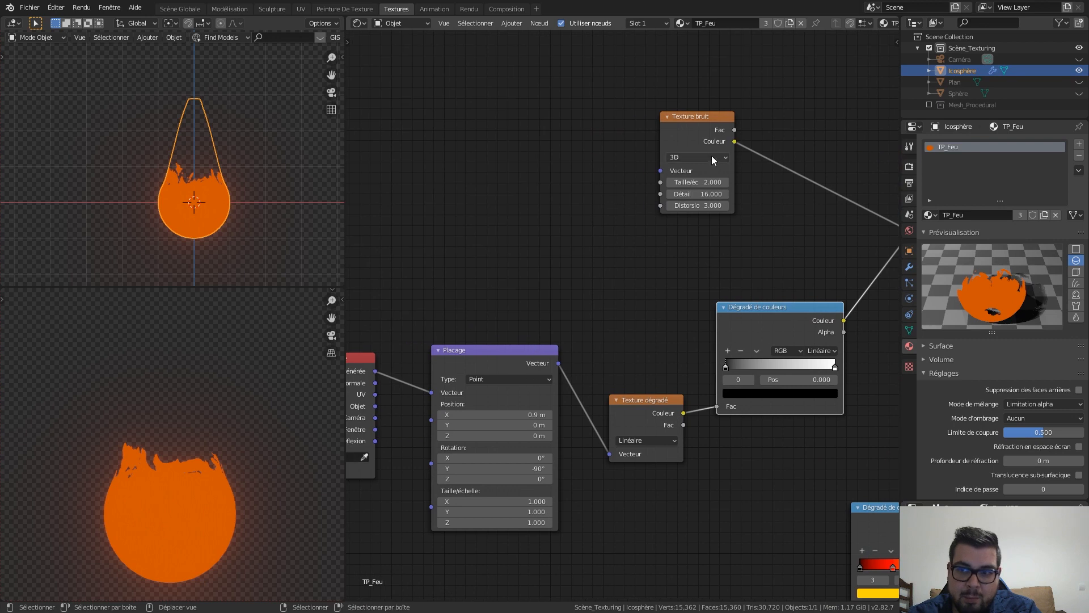
{"action": "middle_click_drag", "start_coordinate": [708, 118], "coordinate": [685, 167]}
{"action": "left_click", "coordinate": [675, 161]}
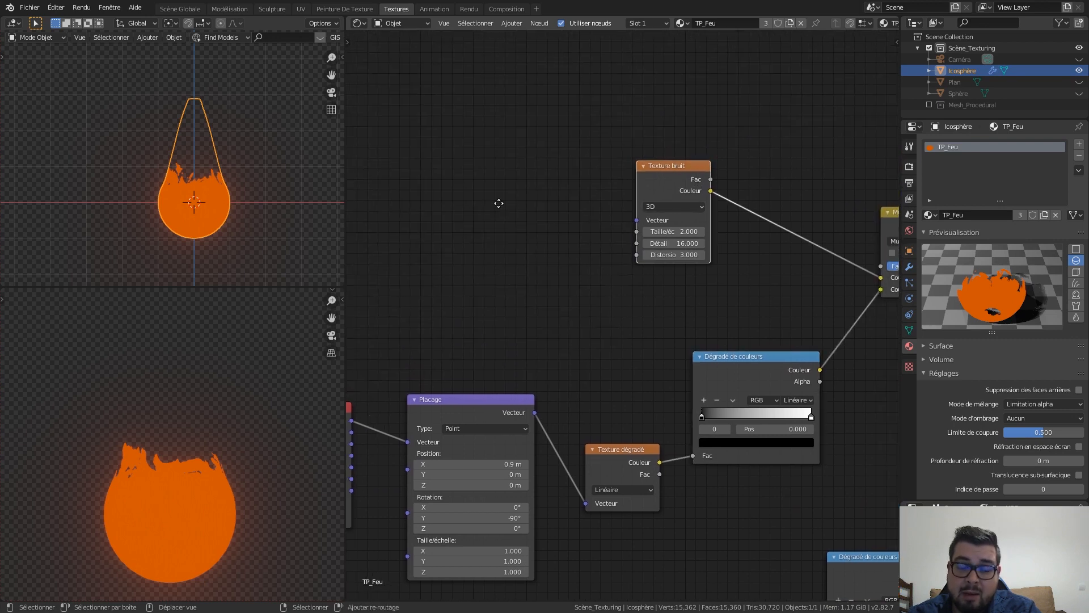
{"action": "middle_click_drag", "start_coordinate": [498, 203], "coordinate": [603, 215]}
{"action": "middle_click_drag", "start_coordinate": [706, 238], "coordinate": [697, 222]}
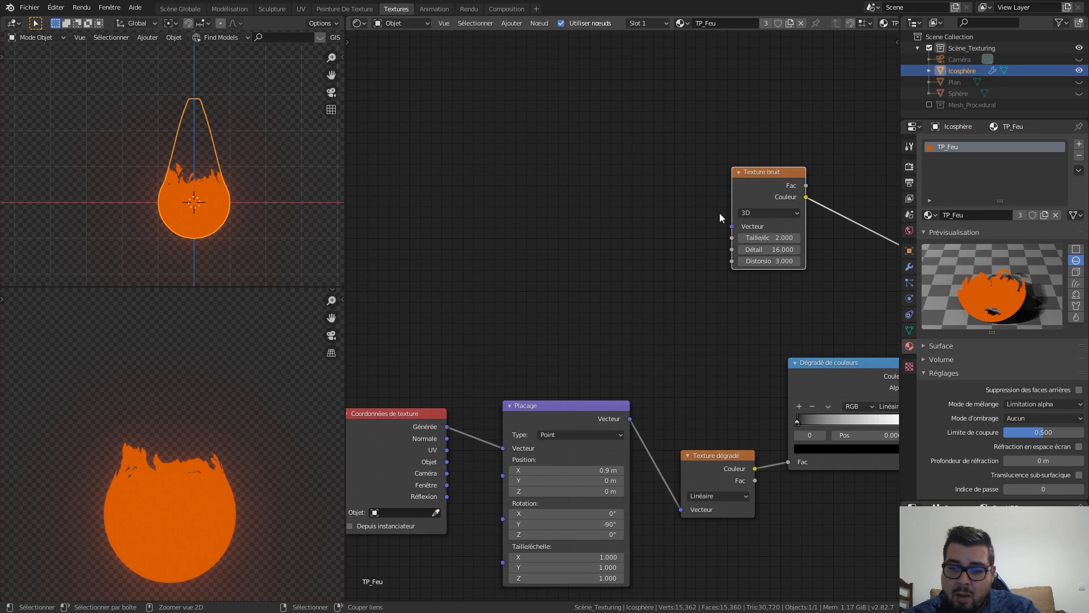
{"action": "key", "text": "ctrl+t"}
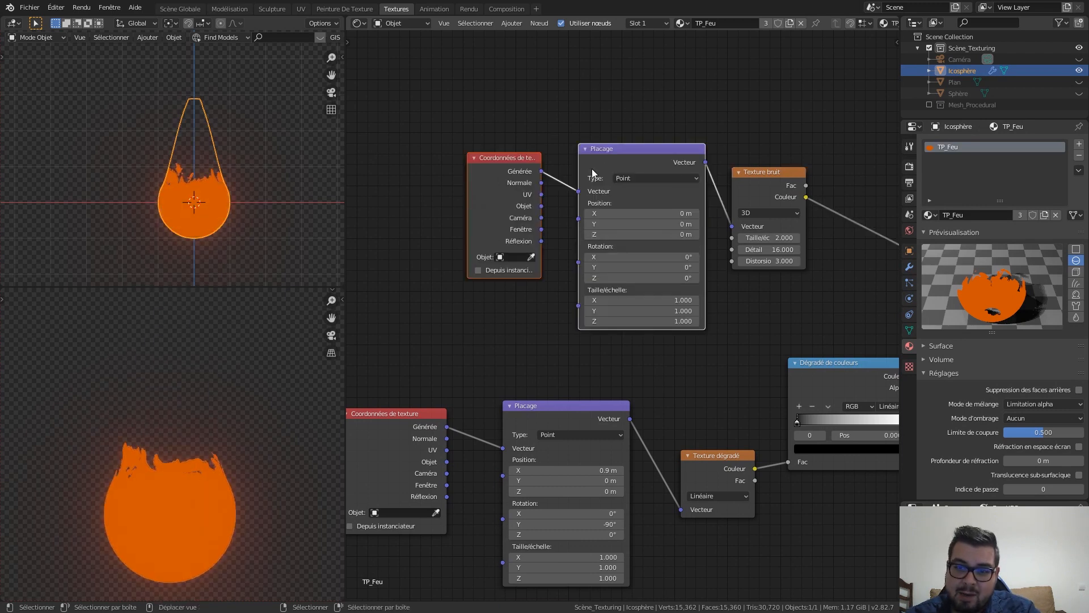
{"action": "left_click_drag", "start_coordinate": [651, 147], "coordinate": [564, 127]}
{"action": "middle_click_drag", "start_coordinate": [688, 232], "coordinate": [642, 236]}
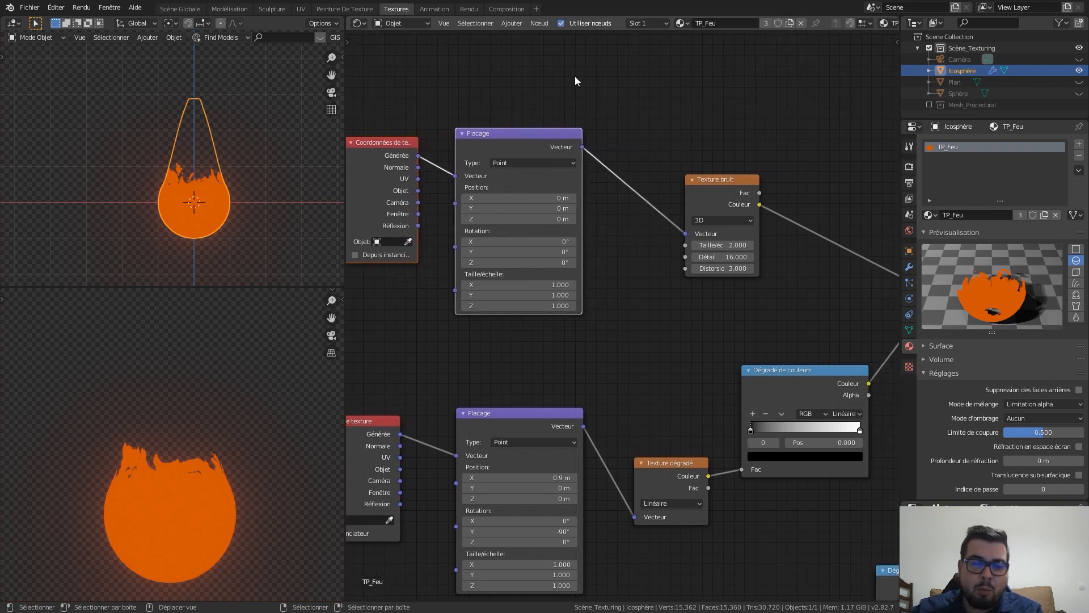
Try shifting the noise Placage's position to X 36.8 m, Y 18.6 m and Z 6.3 m to vary the flames
{"action": "scroll", "coordinate": [210, 211], "scroll_direction": "up", "scroll_amount": 2}
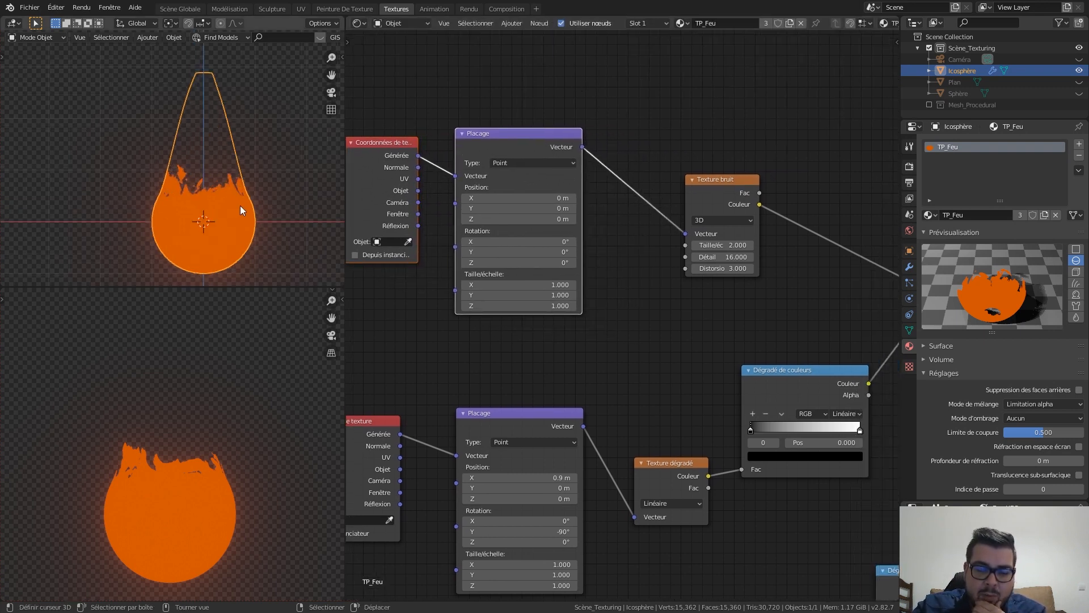
{"action": "middle_click_drag", "start_coordinate": [246, 203], "coordinate": [177, 171], "text": "shift"}
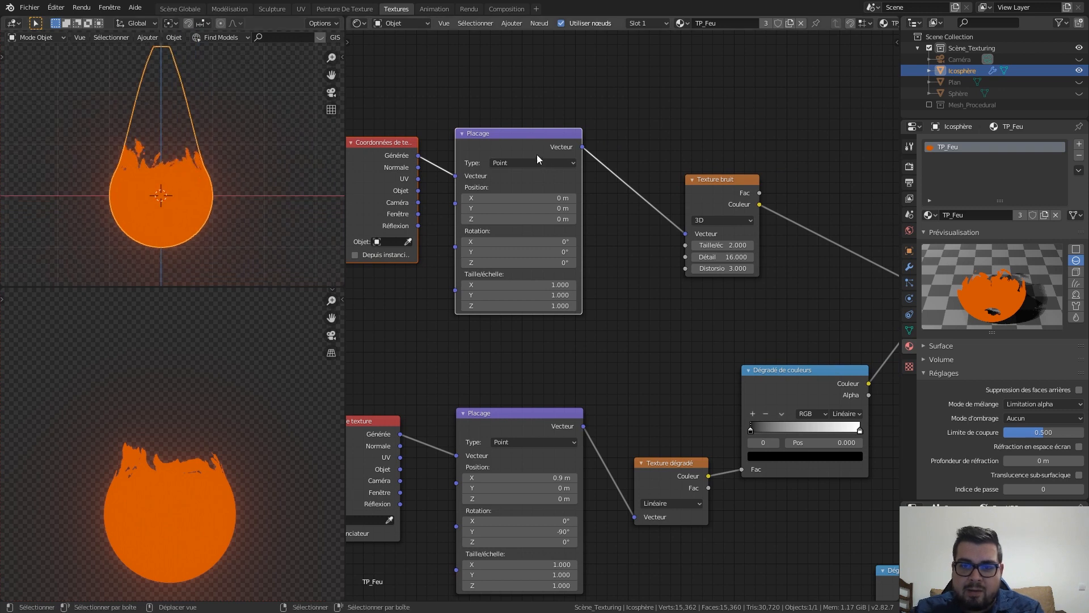
{"action": "left_click_drag", "start_coordinate": [527, 196], "coordinate": [507, 219]}
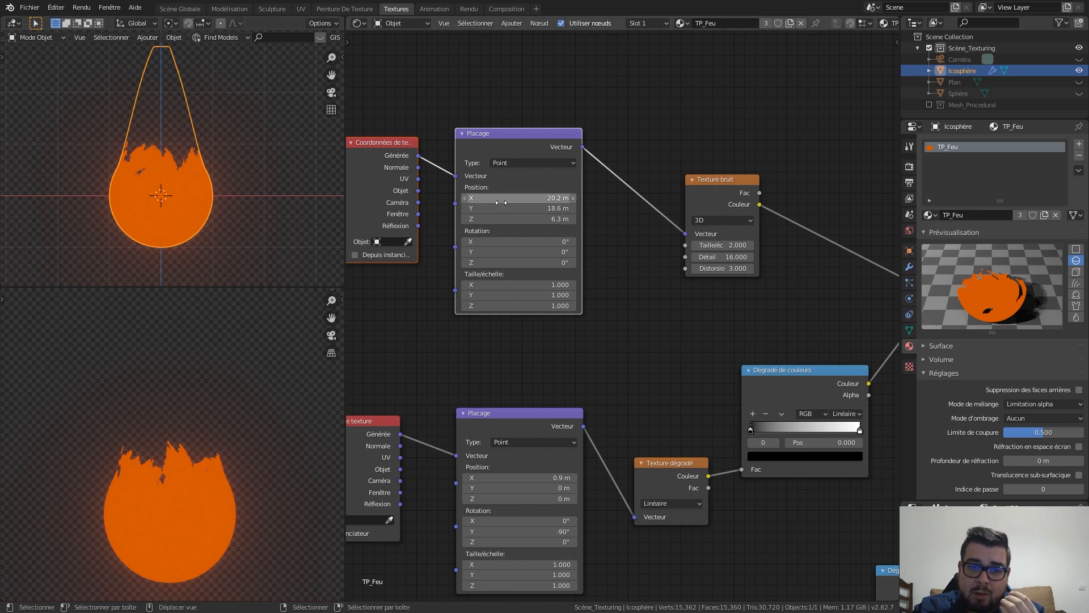
{"action": "left_click_drag", "start_coordinate": [501, 198], "coordinate": [507, 198]}
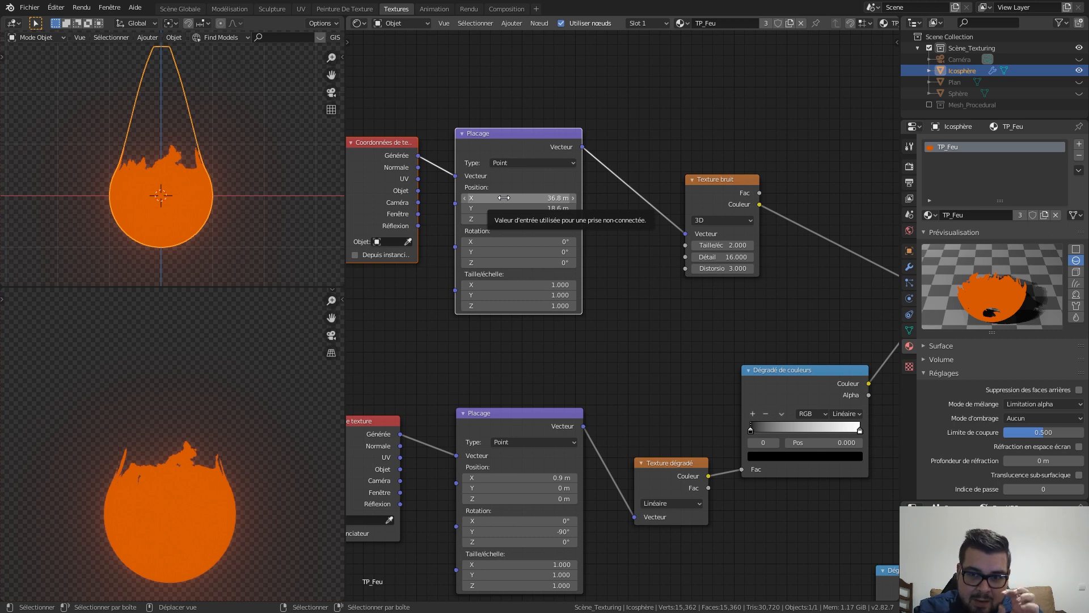
Set the noise Placage's position to 1 m on X, Y and Z
{"action": "left_click", "coordinate": [503, 198]}
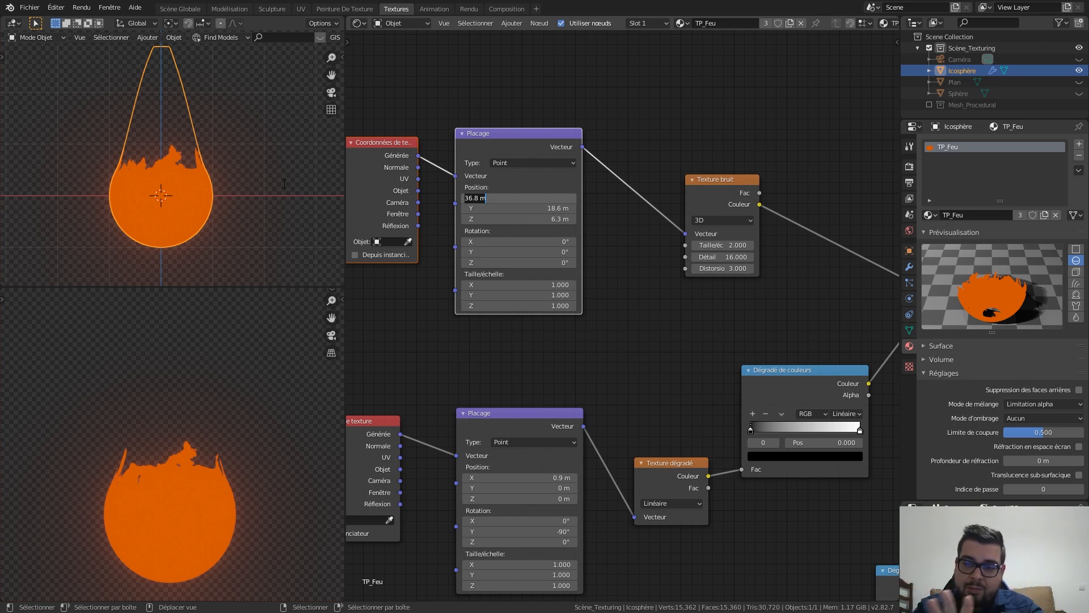
{"action": "type", "text": "1"}
{"action": "key", "text": "Return"}
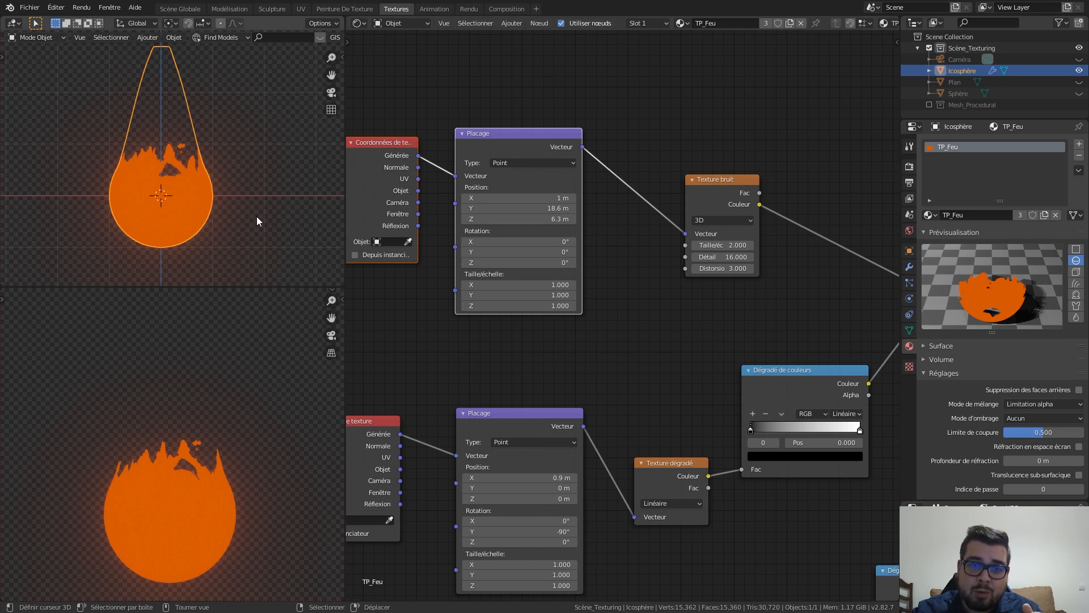
{"action": "left_click_drag", "start_coordinate": [545, 208], "coordinate": [499, 209]}
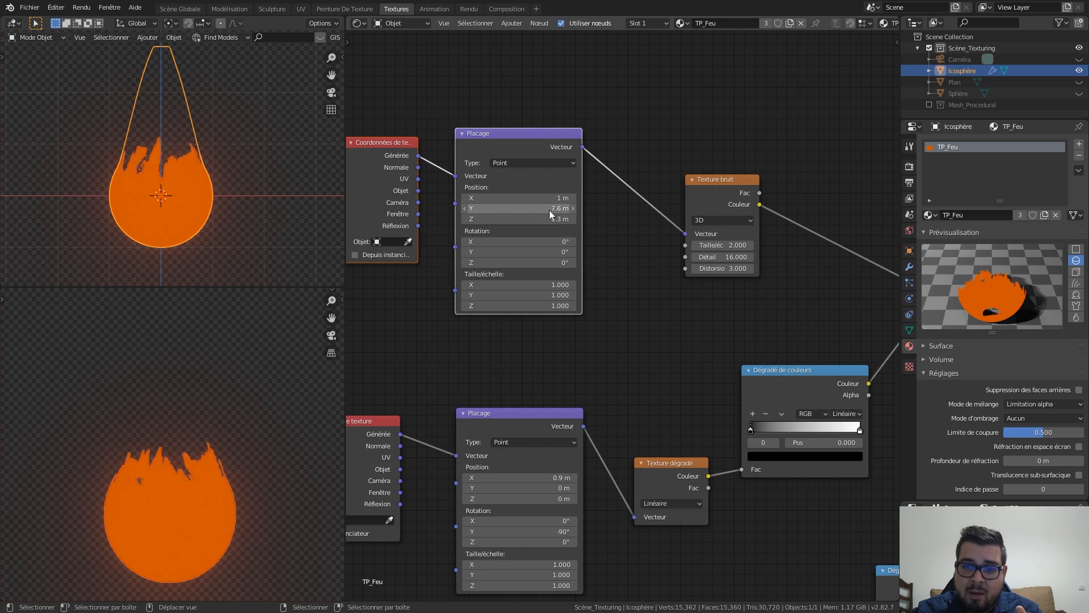
{"action": "double_click", "coordinate": [554, 208]}
{"action": "type", "text": "1"}
{"action": "key", "text": "Return"}
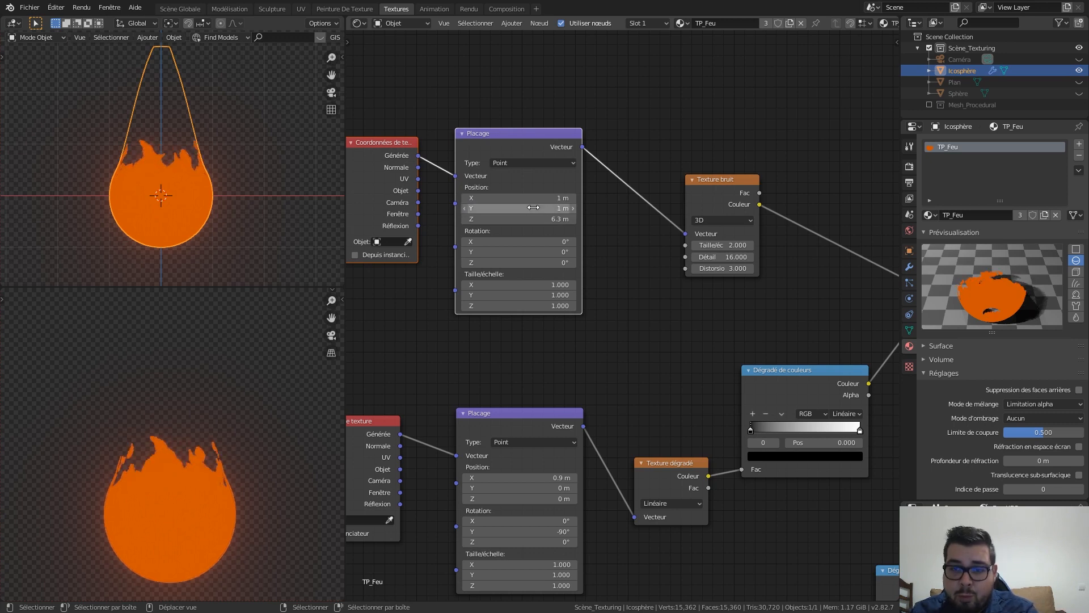
{"action": "double_click", "coordinate": [535, 219]}
{"action": "type", "text": "1"}
{"action": "key", "text": "Return"}
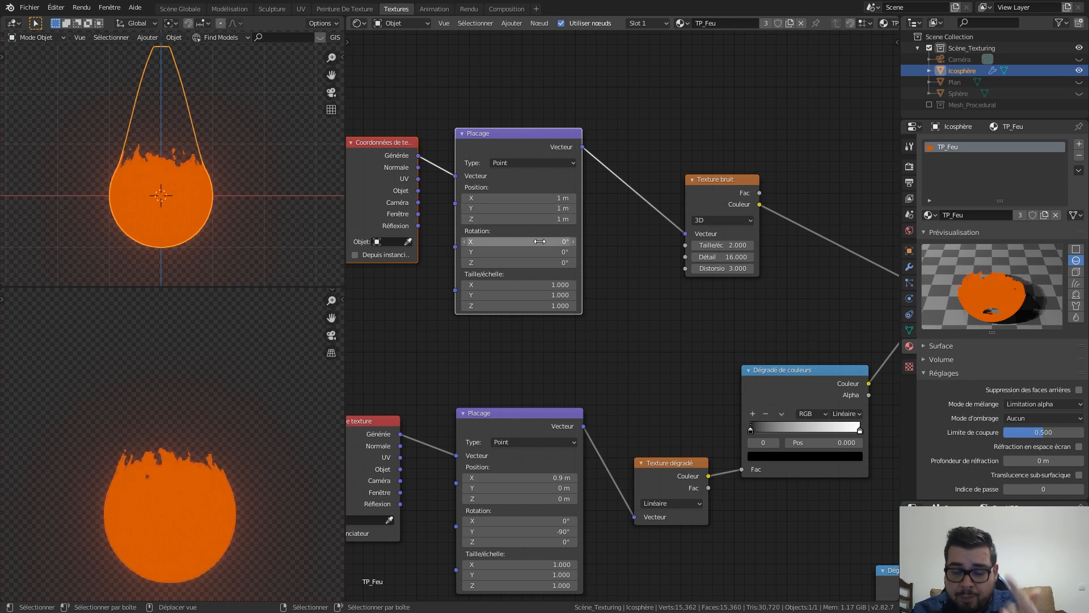
Reset the noise Placage's position to 0 m on X, Y and Z
{"action": "middle_click_drag", "start_coordinate": [569, 217], "coordinate": [616, 216]}
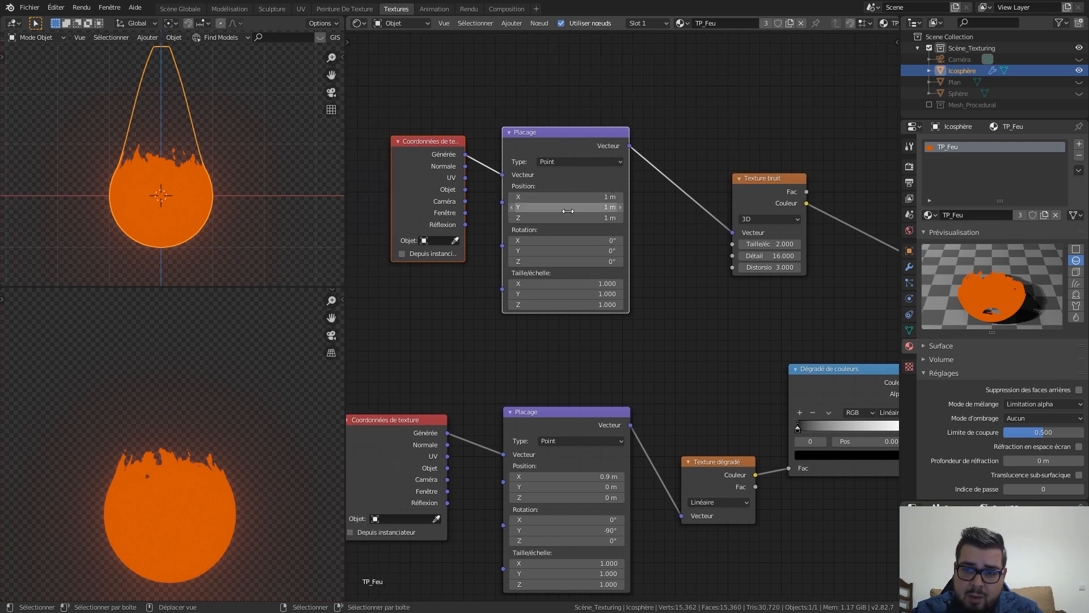
{"action": "double_click", "coordinate": [580, 202]}
{"action": "type", "text": "0"}
{"action": "key", "text": "Return"}
{"action": "double_click", "coordinate": [586, 197]}
{"action": "type", "text": "0"}
{"action": "key", "text": "Return"}
{"action": "double_click", "coordinate": [589, 218]}
{"action": "type", "text": "0"}
{"action": "key", "text": "Return"}
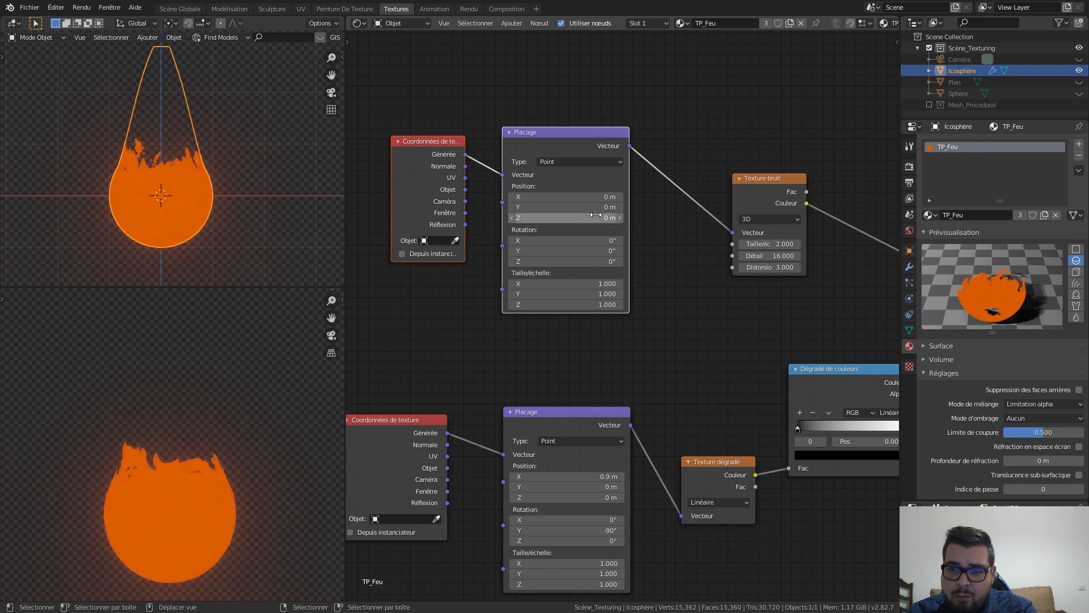
Gather the black, red and orange stops of the emission's Dégradé de couleurs near its middle, with the orange stop at 0.514
{"action": "mouse_move", "coordinate": [207, 179]}
{"action": "middle_mouse_down"}
{"action": "mouse_move", "coordinate": [152, 171]}
{"action": "mouse_move", "coordinate": [165, 209]}
{"action": "mouse_move", "coordinate": [193, 185]}
{"action": "middle_mouse_up"}
{"action": "middle_click_drag", "start_coordinate": [877, 570], "coordinate": [513, 288]}
{"action": "scroll", "coordinate": [513, 289], "scroll_direction": "up", "scroll_amount": 4}
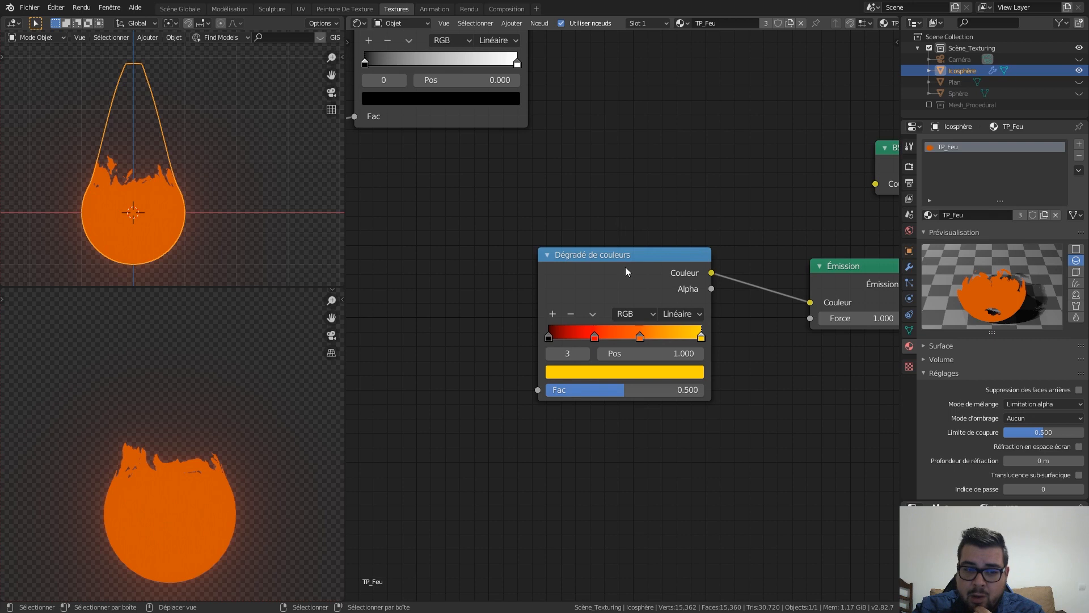
{"action": "left_click_drag", "start_coordinate": [550, 337], "coordinate": [626, 339]}
{"action": "mouse_move", "coordinate": [702, 338]}
{"action": "left_mouse_down"}
{"action": "mouse_move", "coordinate": [643, 344]}
{"action": "mouse_move", "coordinate": [702, 338]}
{"action": "left_mouse_up"}
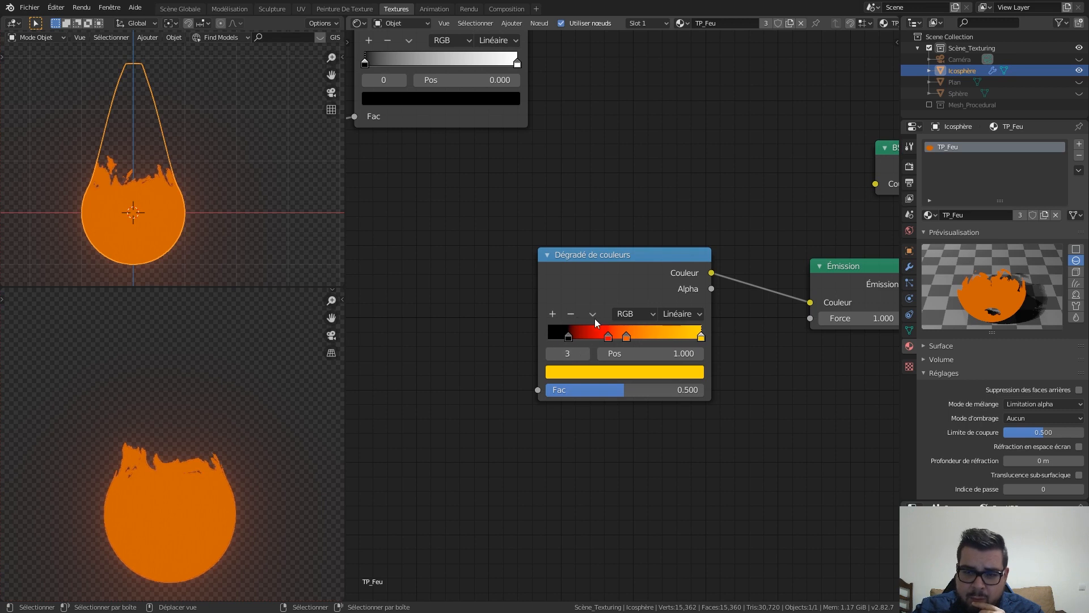
{"action": "mouse_move", "coordinate": [626, 339]}
{"action": "left_mouse_down"}
{"action": "mouse_move", "coordinate": [639, 339]}
{"action": "mouse_move", "coordinate": [571, 339]}
{"action": "mouse_move", "coordinate": [622, 340]}
{"action": "left_mouse_up"}
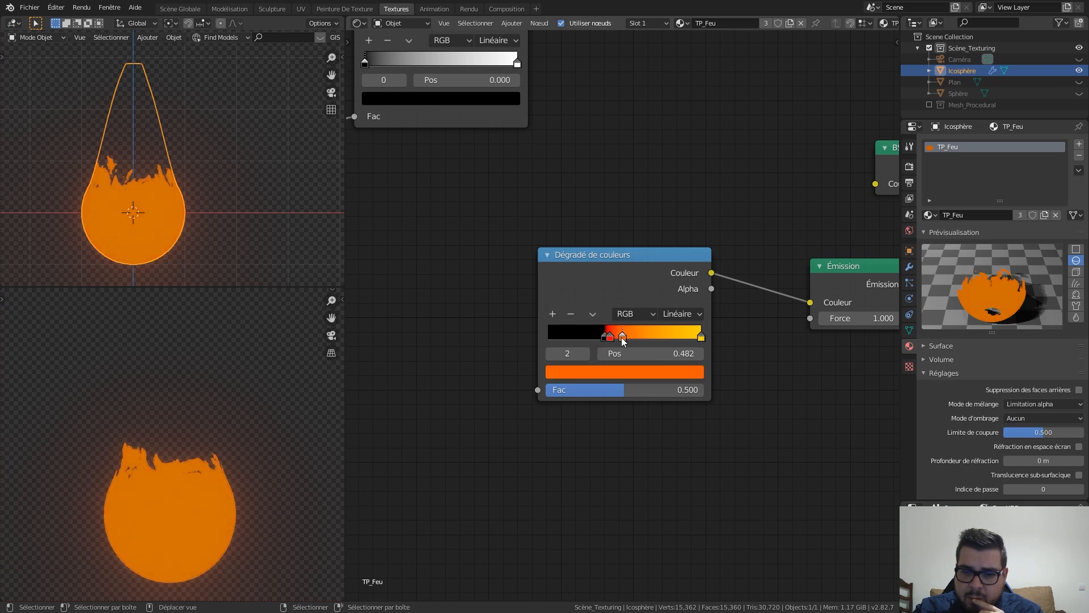
Set the Émission node's Force to 100
{"action": "middle_click_drag", "start_coordinate": [779, 376], "coordinate": [680, 374]}
{"action": "left_click", "coordinate": [772, 313]}
{"action": "type", "text": "1"}
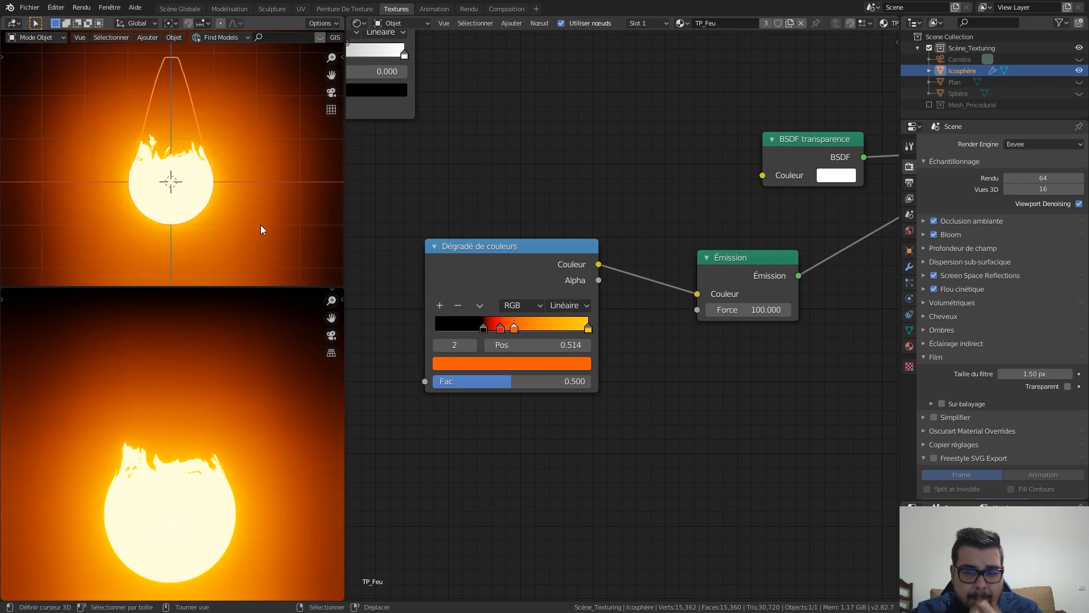
{"action": "middle_click_drag", "start_coordinate": [548, 239], "coordinate": [607, 232]}
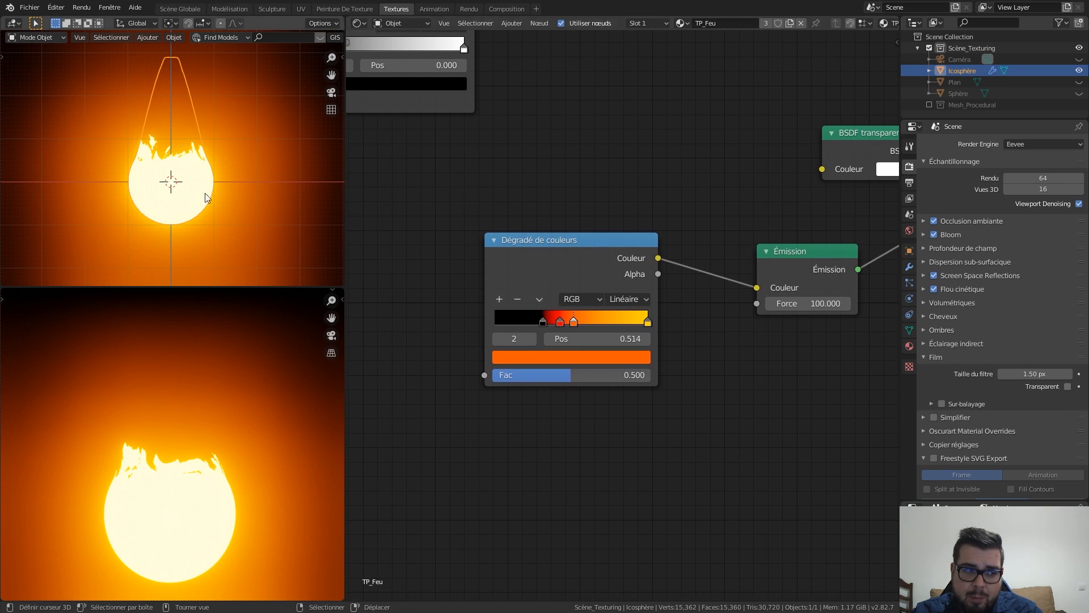
{"action": "key", "text": "Home"}
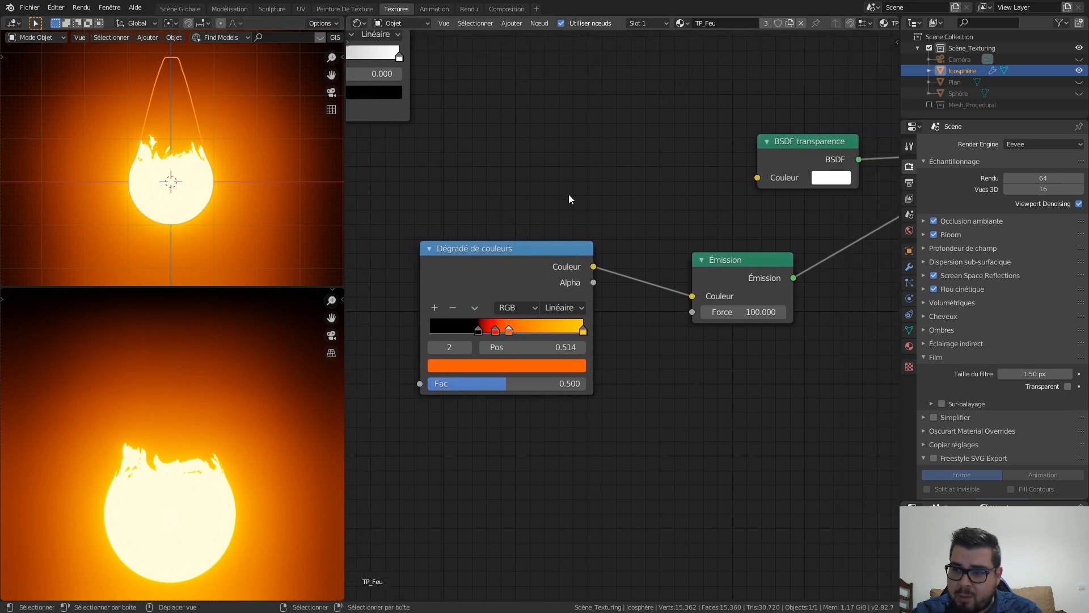
{"action": "middle_click_drag", "start_coordinate": [541, 279], "coordinate": [672, 235]}
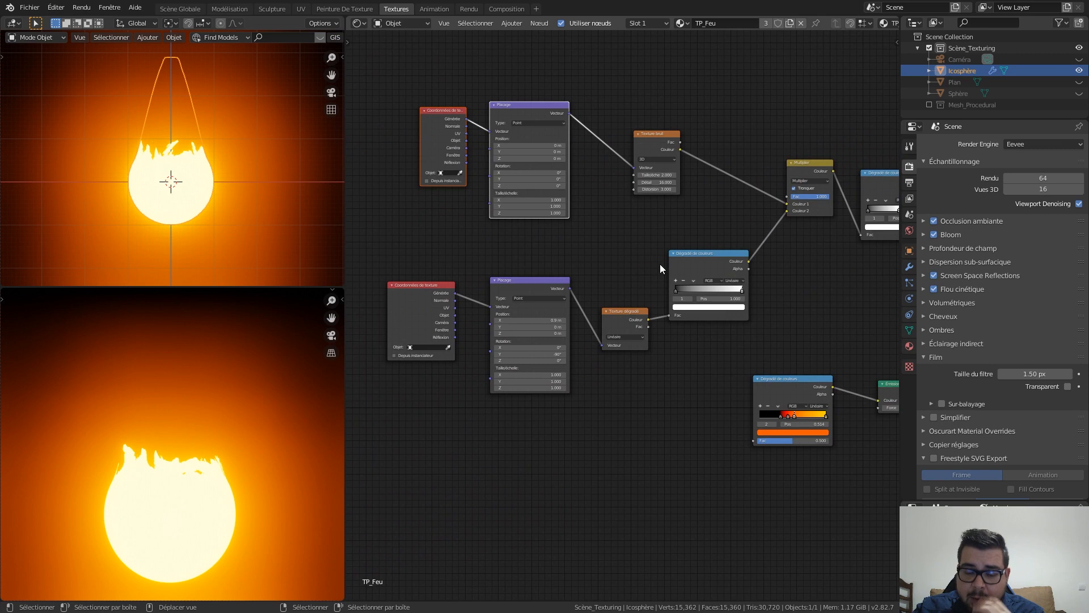
Move both Coordonnées de texture nodes farther away from their Placage nodes, stacked one above the other
{"action": "key", "text": "Home"}
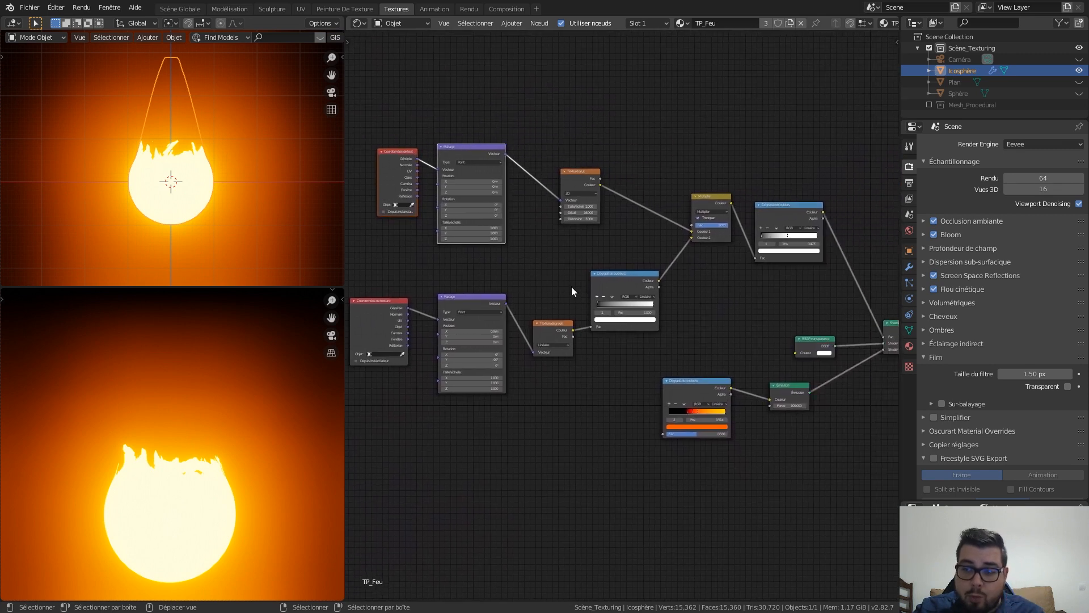
{"action": "middle_click_drag", "start_coordinate": [571, 288], "coordinate": [662, 284]}
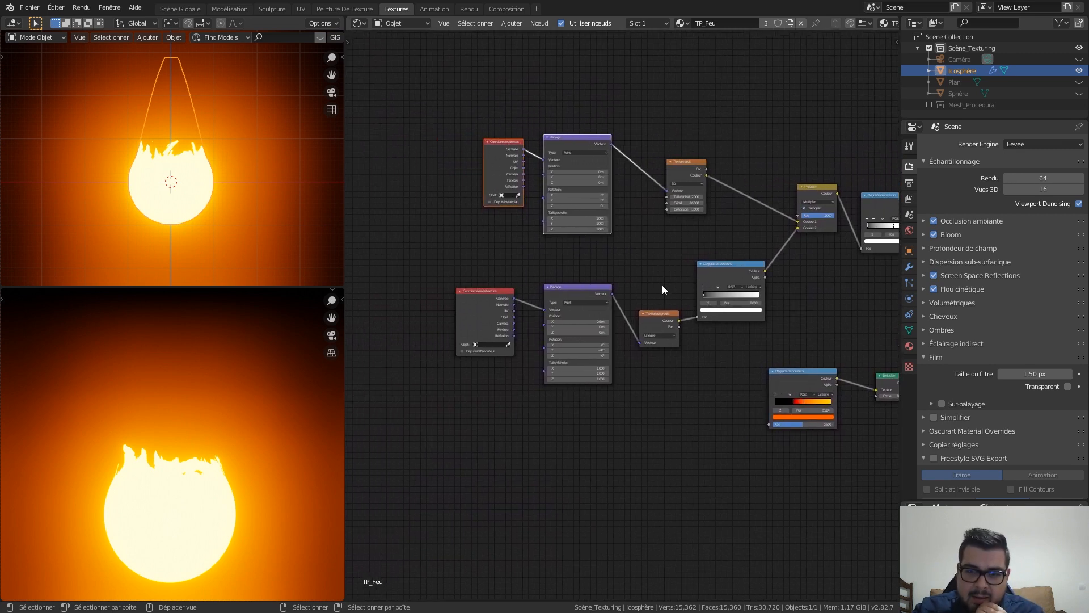
{"action": "scroll", "coordinate": [580, 262], "scroll_direction": "up", "scroll_amount": 3}
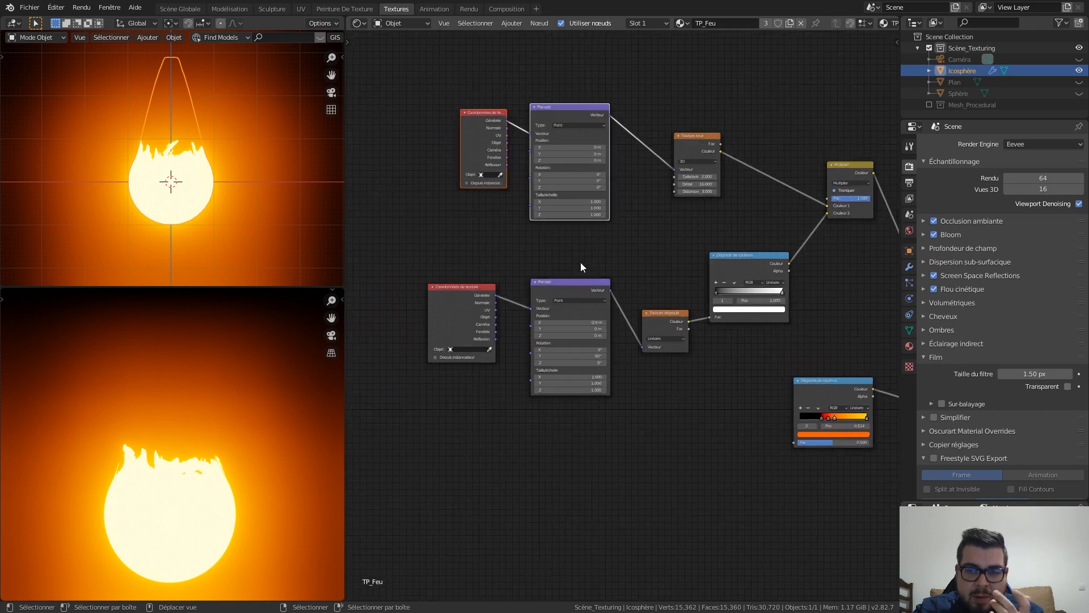
{"action": "middle_click_drag", "start_coordinate": [530, 261], "coordinate": [559, 263]}
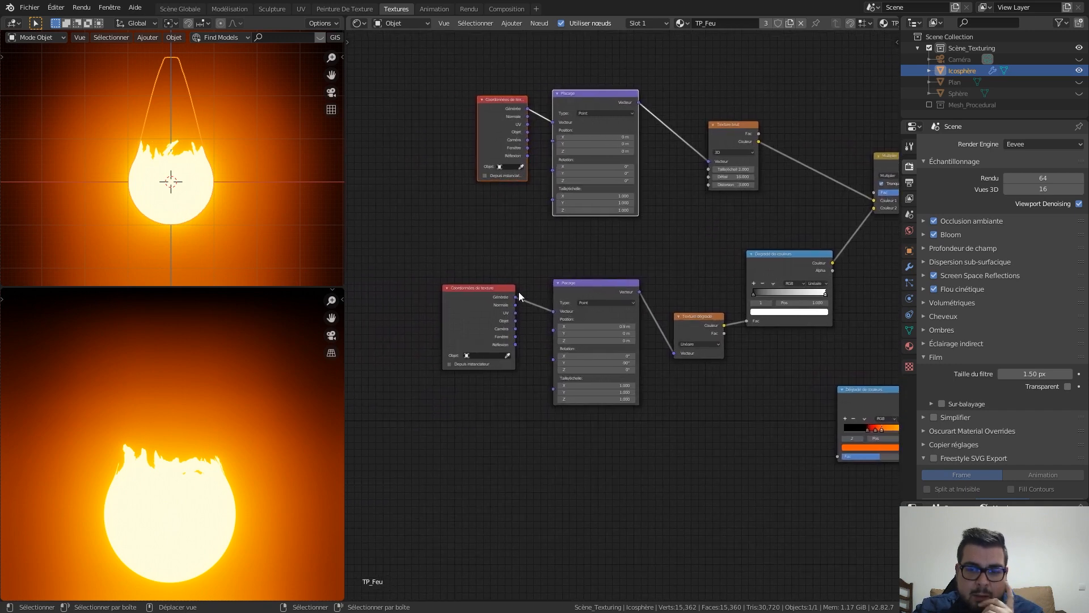
{"action": "left_click_drag", "start_coordinate": [494, 301], "coordinate": [480, 257]}
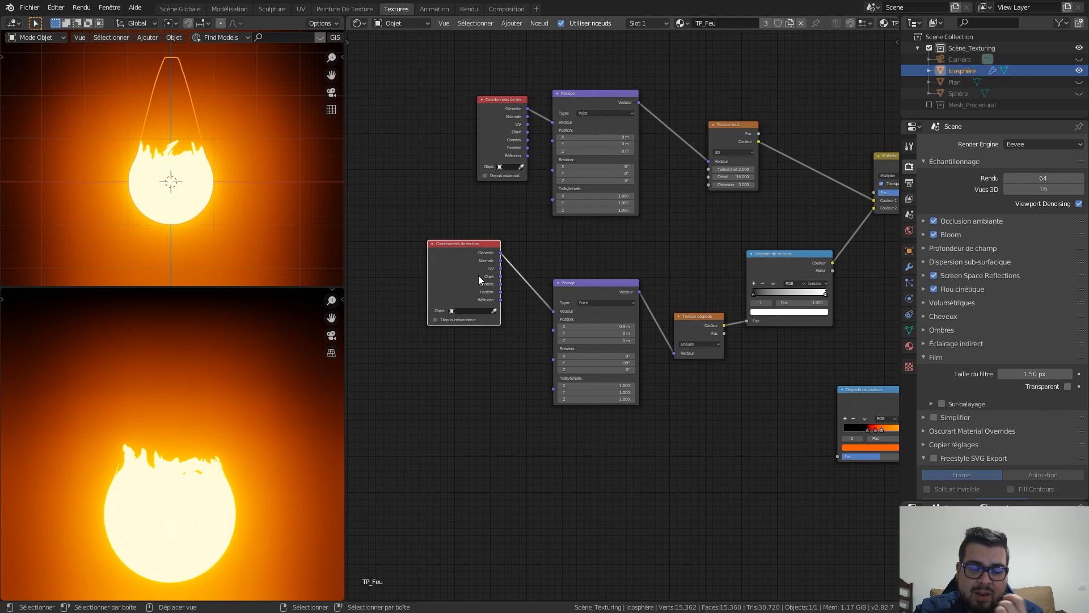
{"action": "scroll", "coordinate": [472, 282], "scroll_direction": "up", "scroll_amount": 2}
{"action": "middle_click_drag", "start_coordinate": [481, 281], "coordinate": [533, 291]}
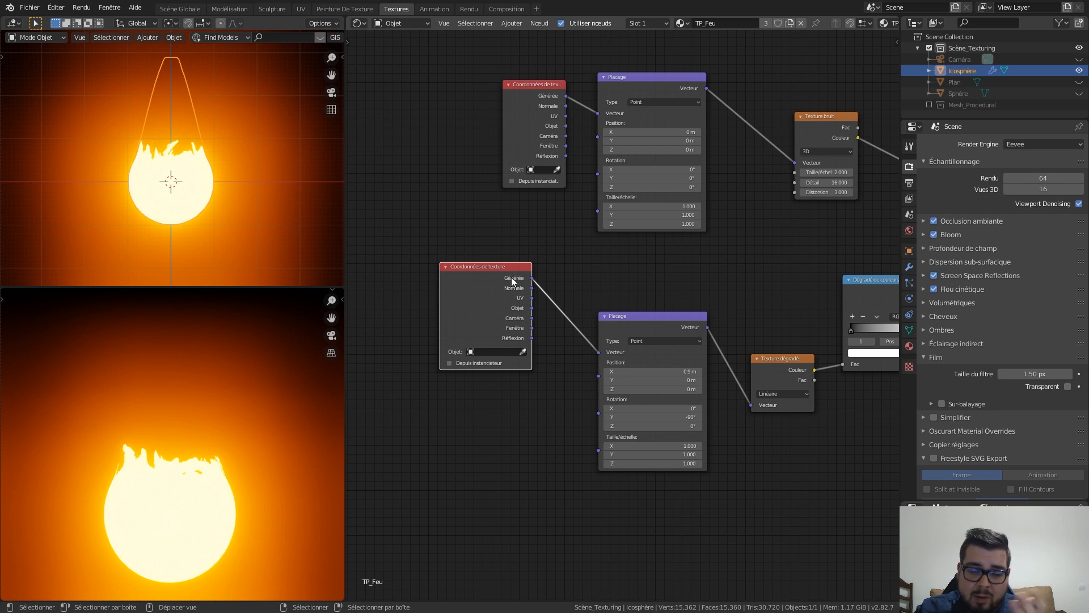
{"action": "left_click", "coordinate": [652, 371]}
{"action": "key", "text": "Return"}
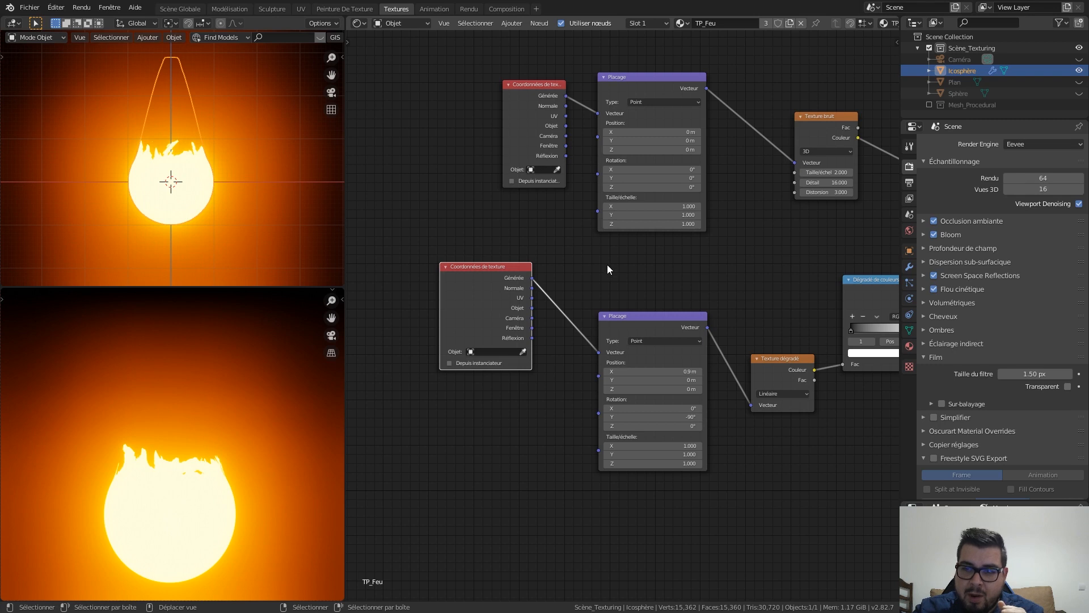
{"action": "middle_click_drag", "start_coordinate": [607, 265], "coordinate": [586, 299]}
{"action": "mouse_move", "coordinate": [514, 301]}
{"action": "left_mouse_down"}
{"action": "mouse_move", "coordinate": [531, 298]}
{"action": "mouse_move", "coordinate": [503, 291]}
{"action": "left_mouse_up"}
{"action": "left_click_drag", "start_coordinate": [519, 118], "coordinate": [459, 114]}
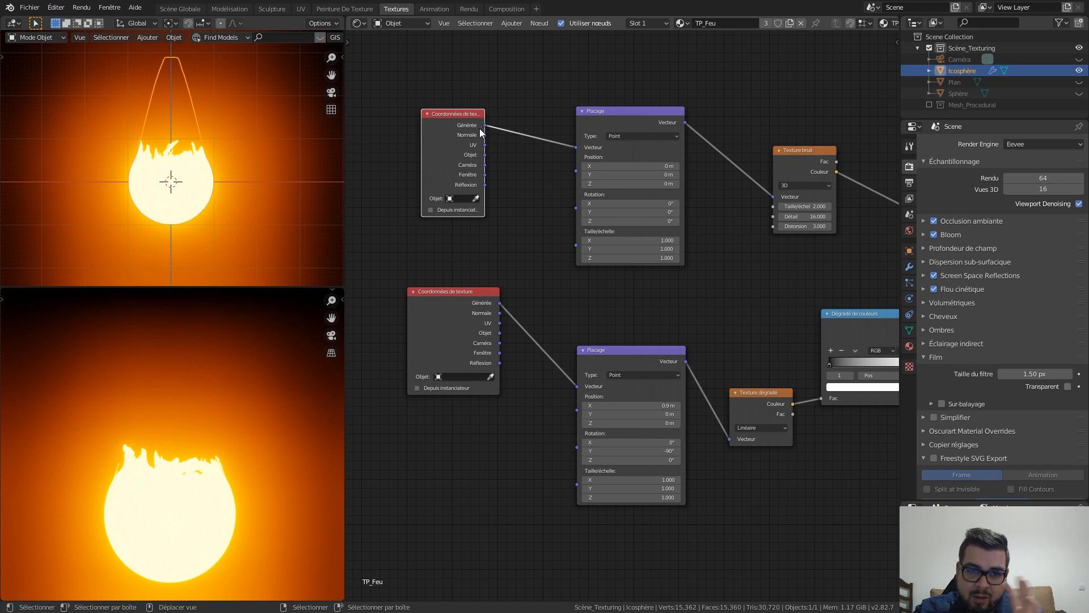
{"action": "left_click_drag", "start_coordinate": [474, 292], "coordinate": [459, 291]}
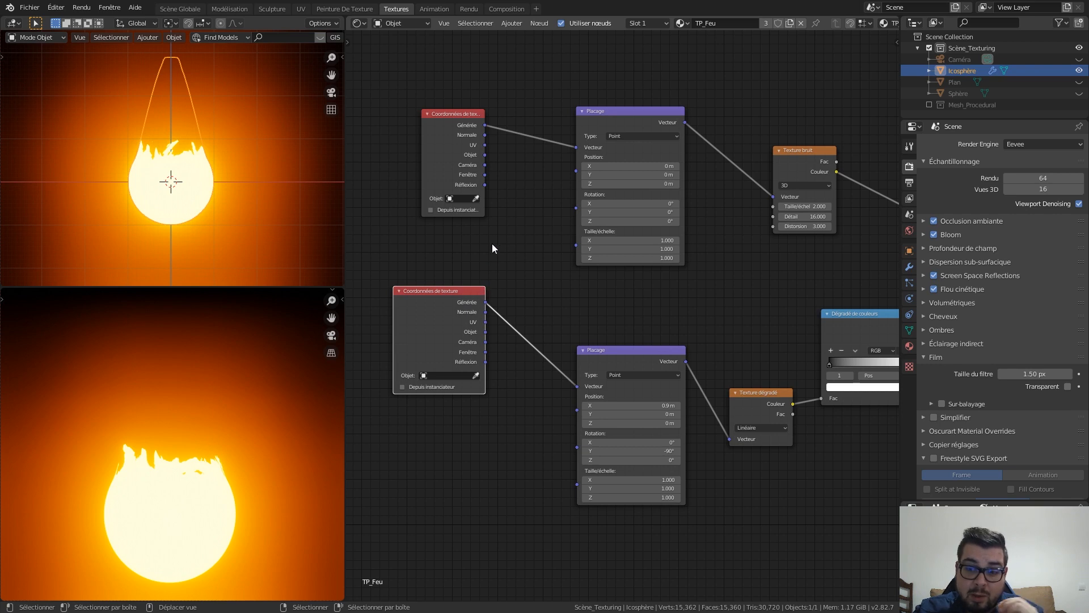
{"action": "left_click", "coordinate": [469, 122]}
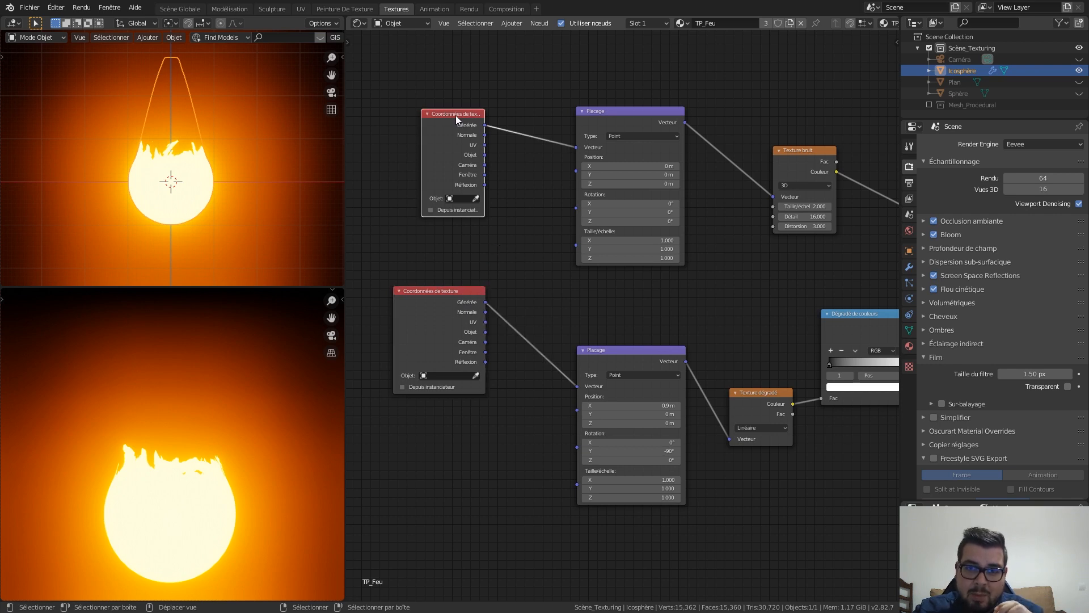
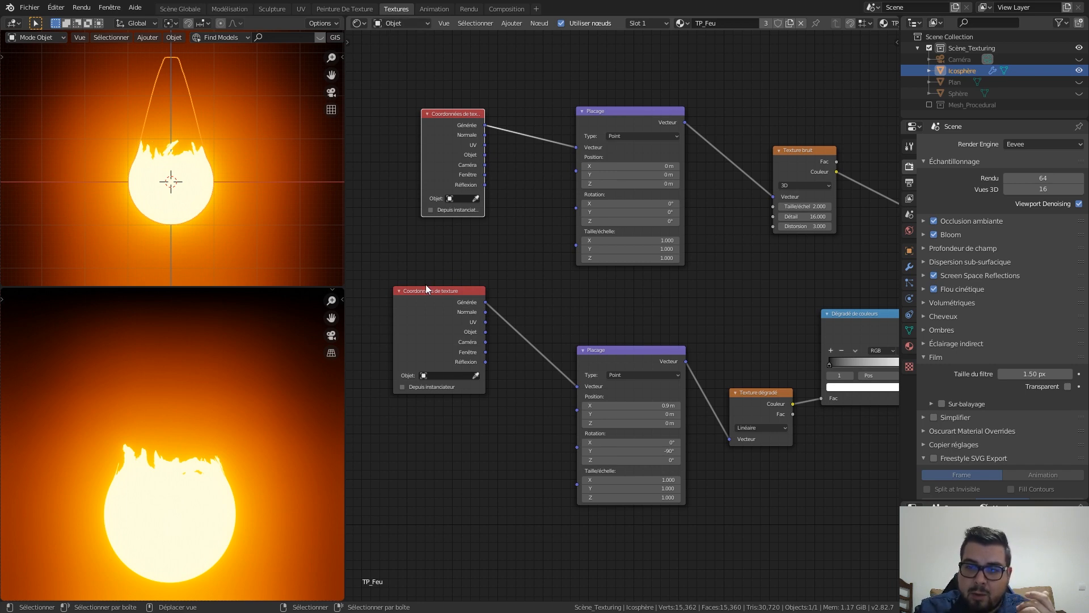
Delete the gradient's Coordonnées de texture node and feed its Placage Vecteur from the noise's Générée output instead
{"action": "left_click", "coordinate": [441, 291]}
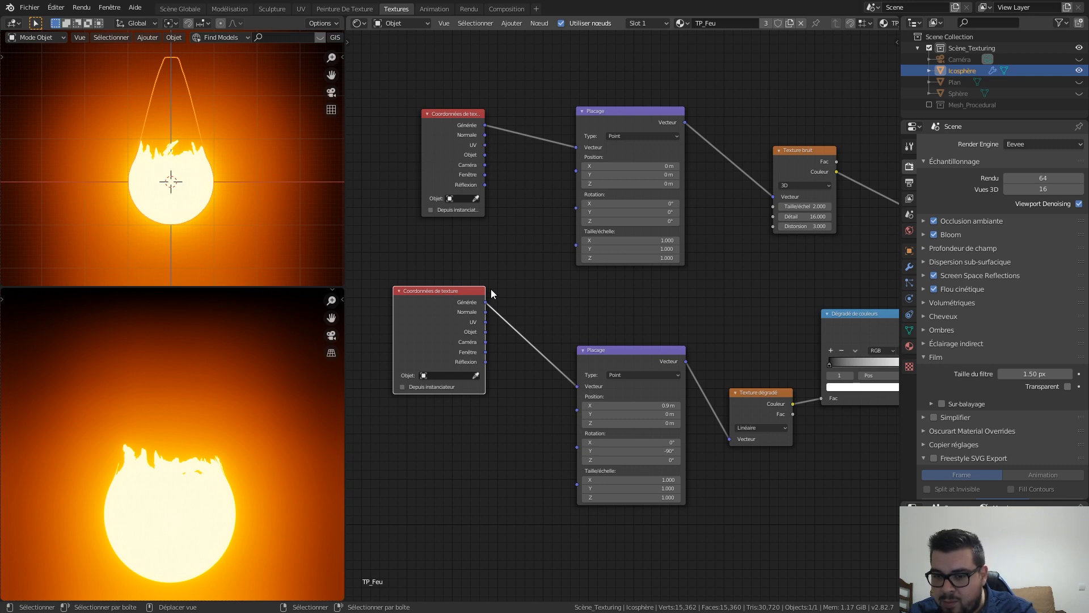
{"action": "key", "text": "x"}
{"action": "left_click_drag", "start_coordinate": [486, 126], "coordinate": [584, 400]}
{"action": "left_click_drag", "start_coordinate": [376, 199], "coordinate": [452, 238]}
Preview the gradient's Dégradé de couleurs on the object, followed by the one after the Multiplier node
{"action": "middle_click_drag", "start_coordinate": [603, 320], "coordinate": [569, 305]}
{"action": "middle_click_drag", "start_coordinate": [712, 340], "coordinate": [527, 328]}
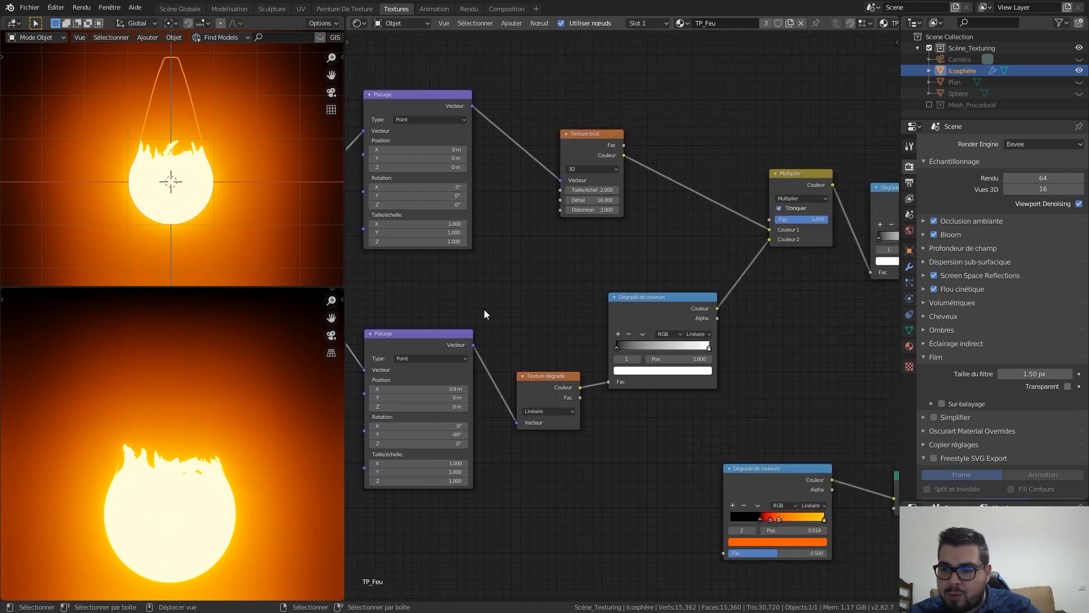
{"action": "left_click", "coordinate": [685, 297]}
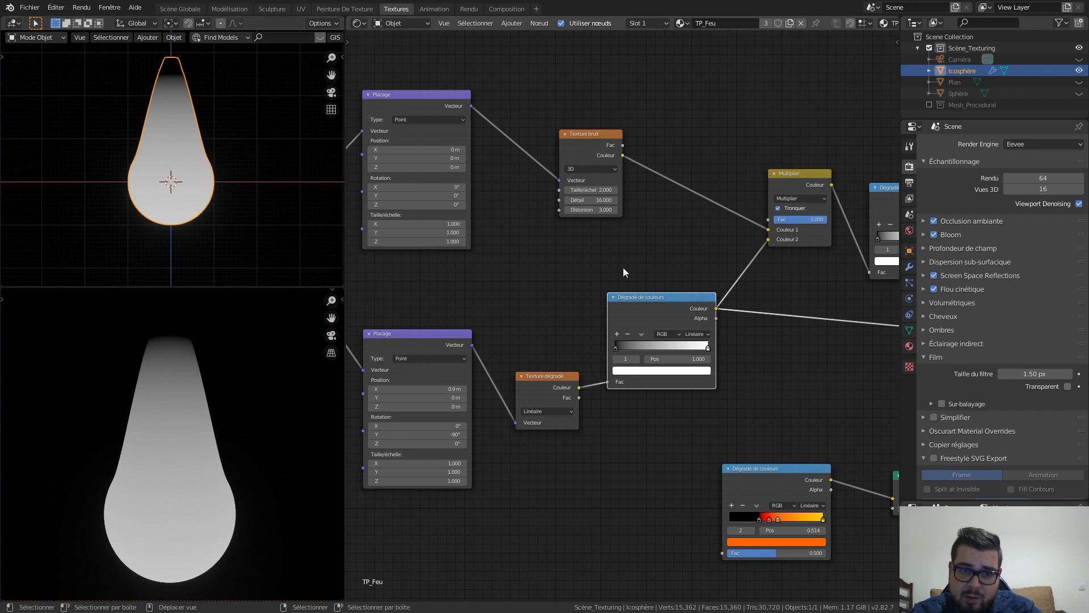
{"action": "middle_click_drag", "start_coordinate": [659, 277], "coordinate": [496, 276]}
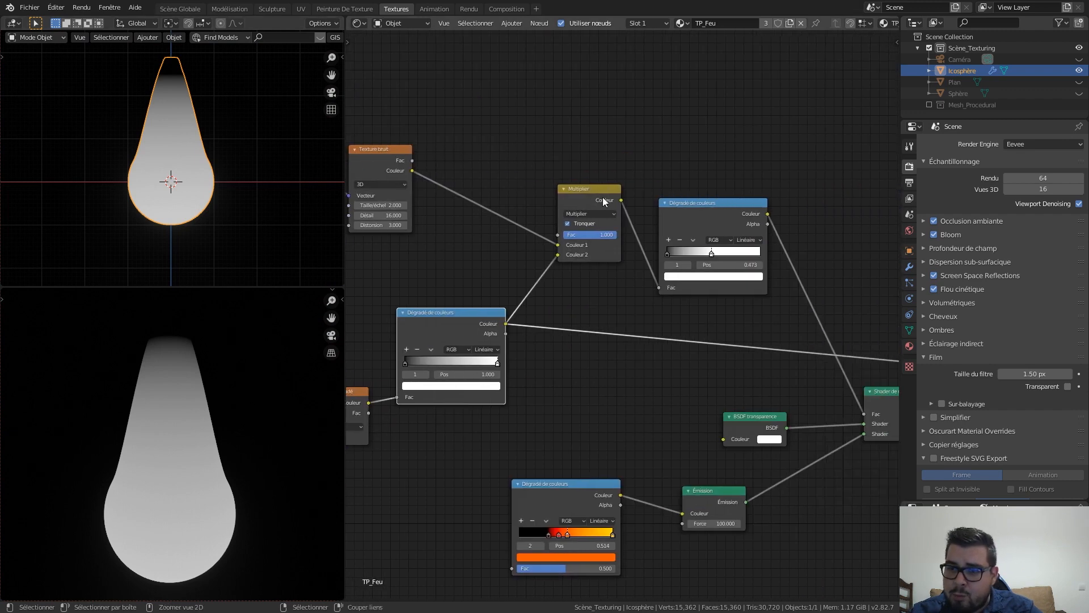
{"action": "left_click", "coordinate": [698, 203], "text": "ctrl+shift"}
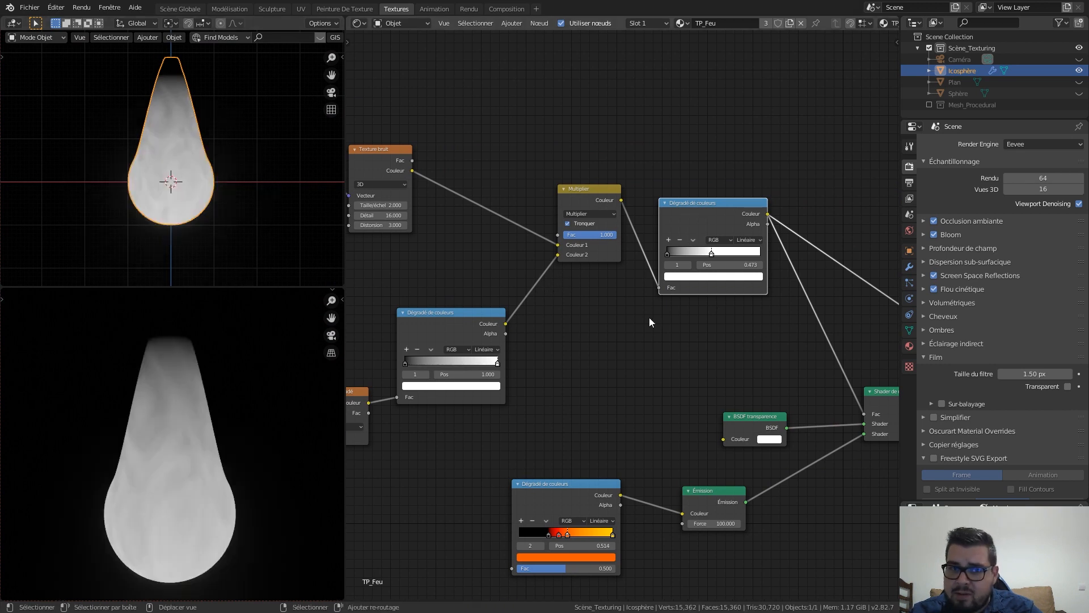
Insert a Dégradé de couleurs node between the Texture bruit's Couleur output and the Multiplier's Couleur 1 input
{"action": "middle_click_drag", "start_coordinate": [458, 247], "coordinate": [590, 250]}
{"action": "scroll", "coordinate": [584, 250], "scroll_direction": "down", "scroll_amount": 2}
{"action": "left_click_drag", "start_coordinate": [539, 230], "coordinate": [527, 222]}
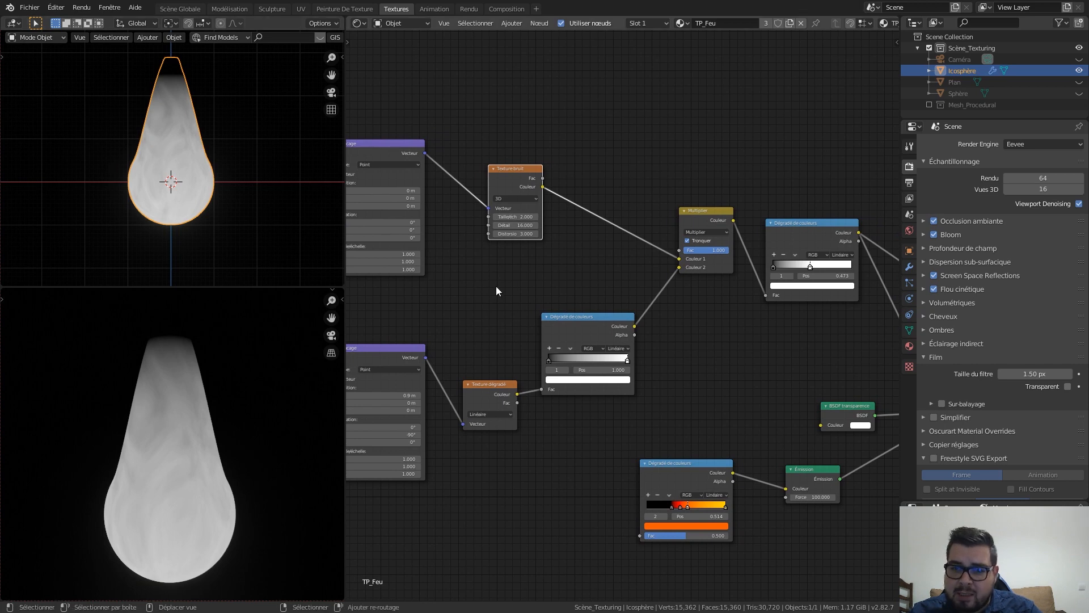
{"action": "key", "text": "shift+a"}
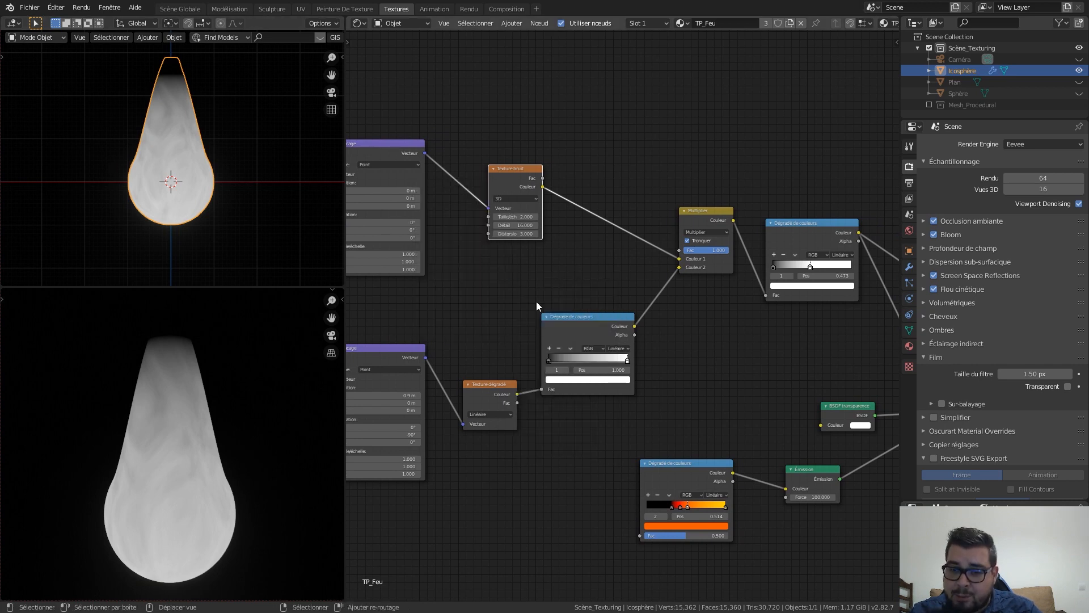
{"action": "key", "text": "shift+a"}
{"action": "mouse_move", "coordinate": [535, 299]}
{"action": "left_click", "coordinate": [600, 324]}
{"action": "left_click", "coordinate": [595, 228]}
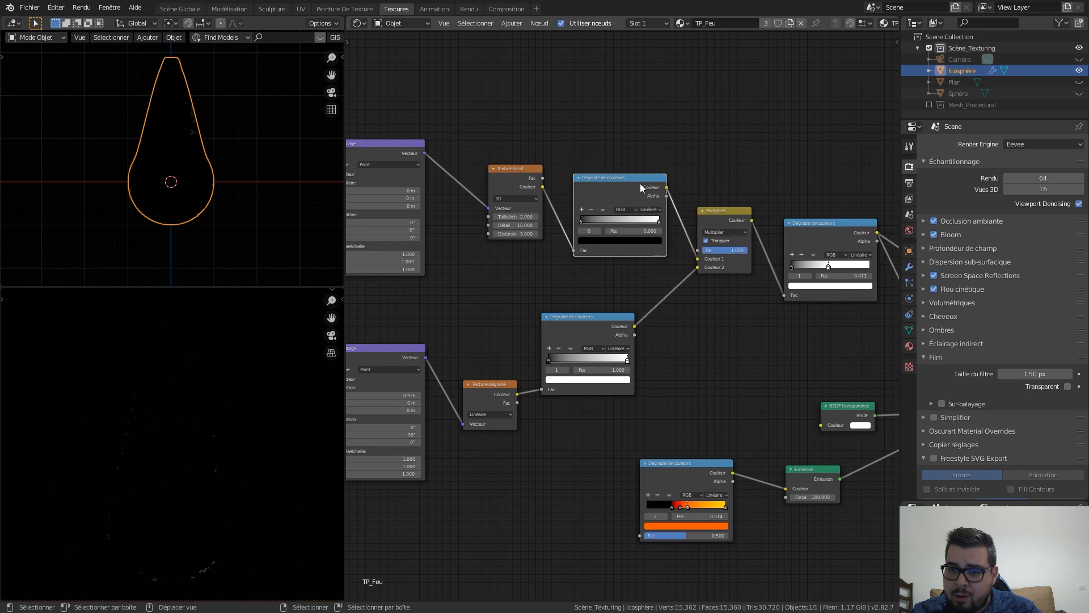
Move the black stop of the noise's Dégradé de couleurs to position 0.386
{"action": "left_click_drag", "start_coordinate": [582, 222], "coordinate": [661, 226]}
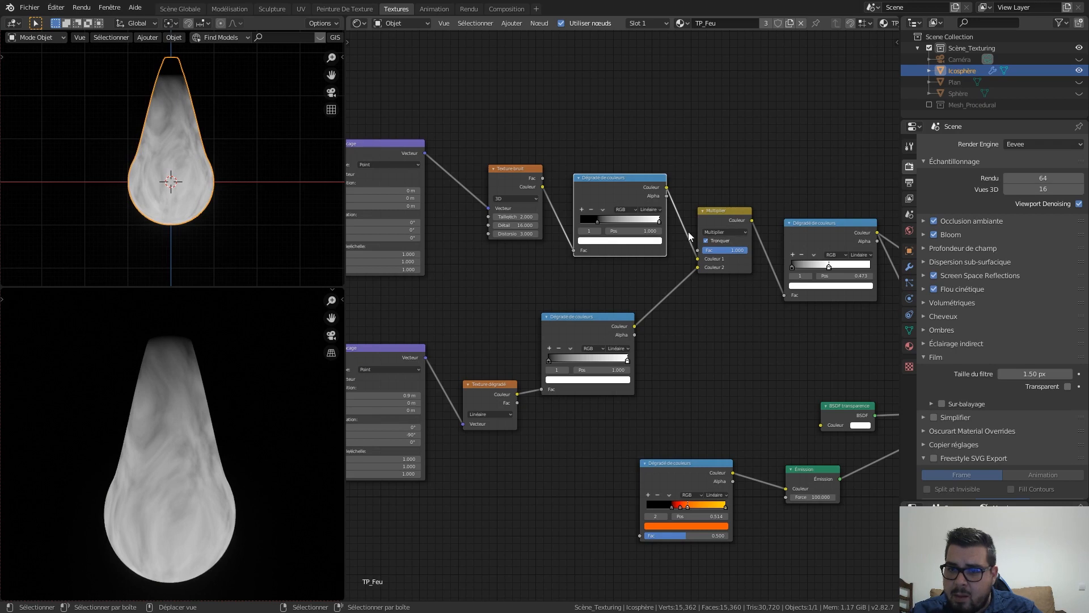
{"action": "left_click", "coordinate": [598, 221]}
{"action": "left_click_drag", "start_coordinate": [598, 221], "coordinate": [614, 223]}
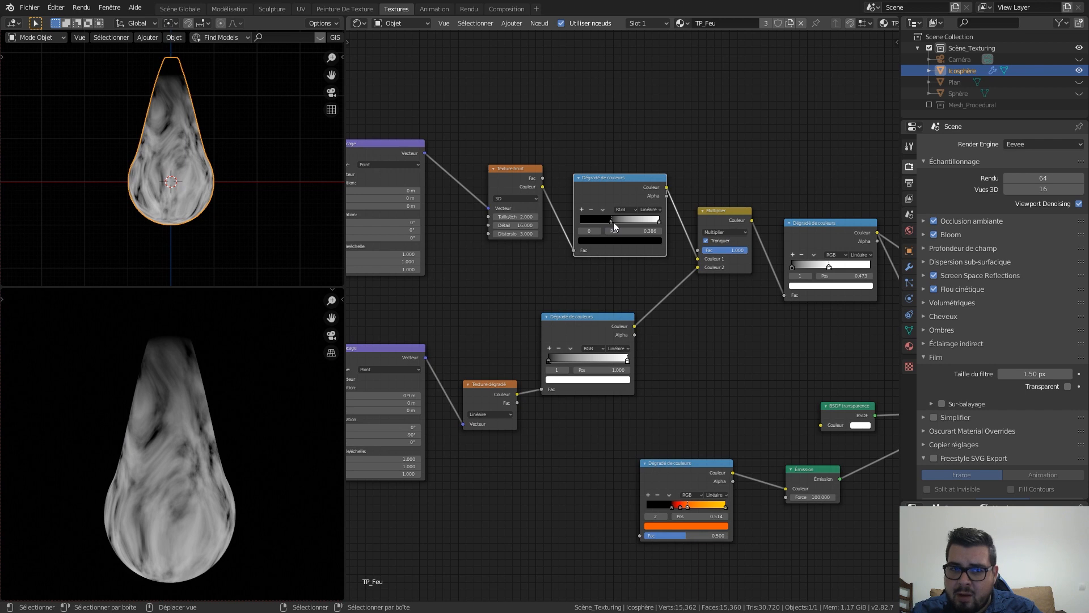
Add a light grey stop at 0.693 between the black and white stops of the noise's Dégradé de couleurs
{"action": "middle_click_drag", "start_coordinate": [787, 226], "coordinate": [697, 203]}
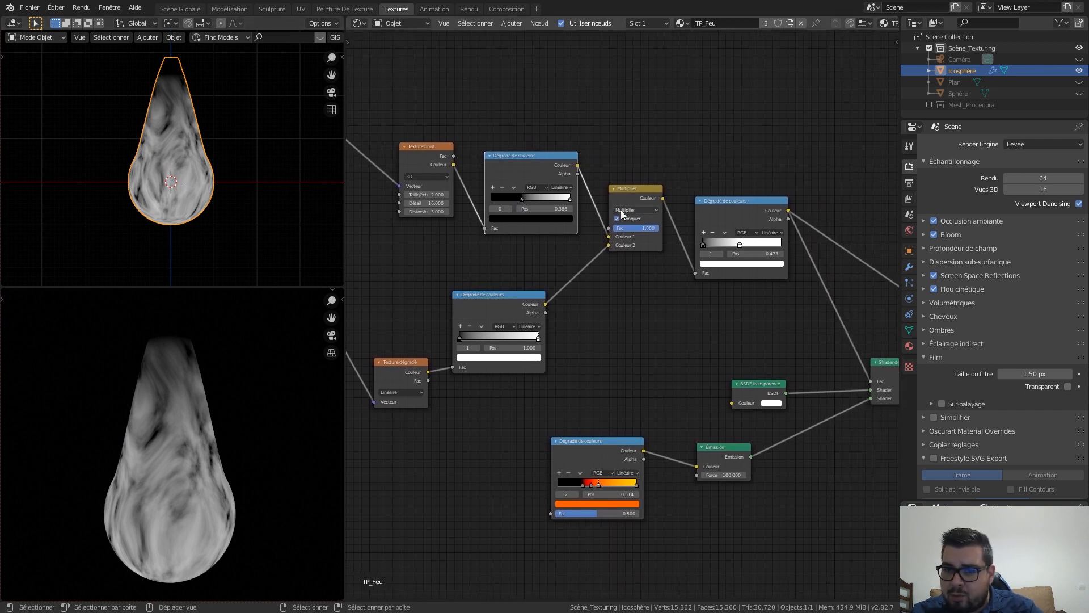
{"action": "left_click", "coordinate": [570, 199]}
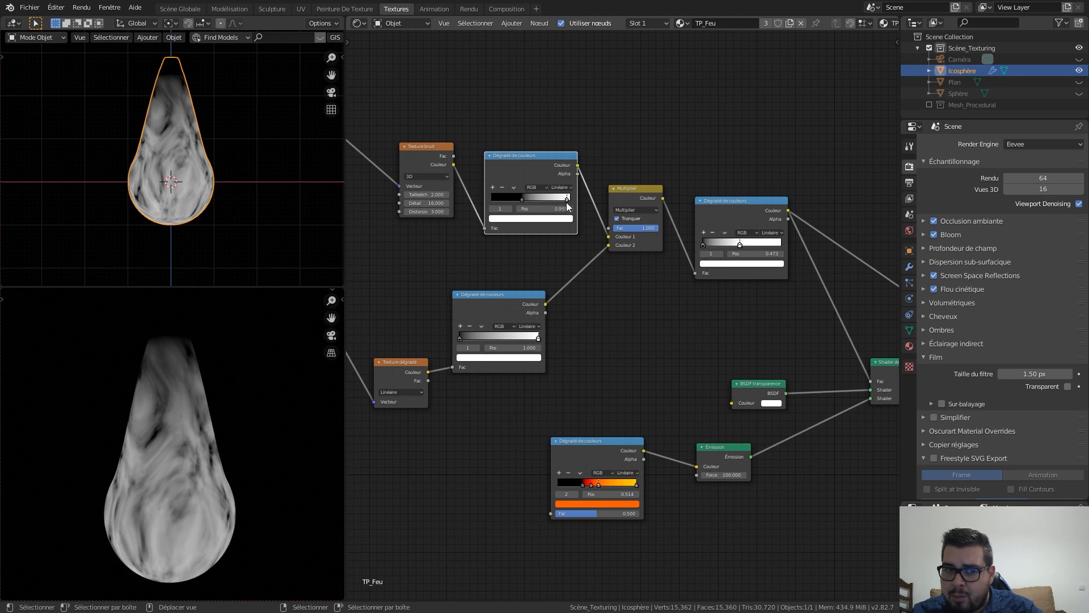
{"action": "left_click", "coordinate": [543, 220]}
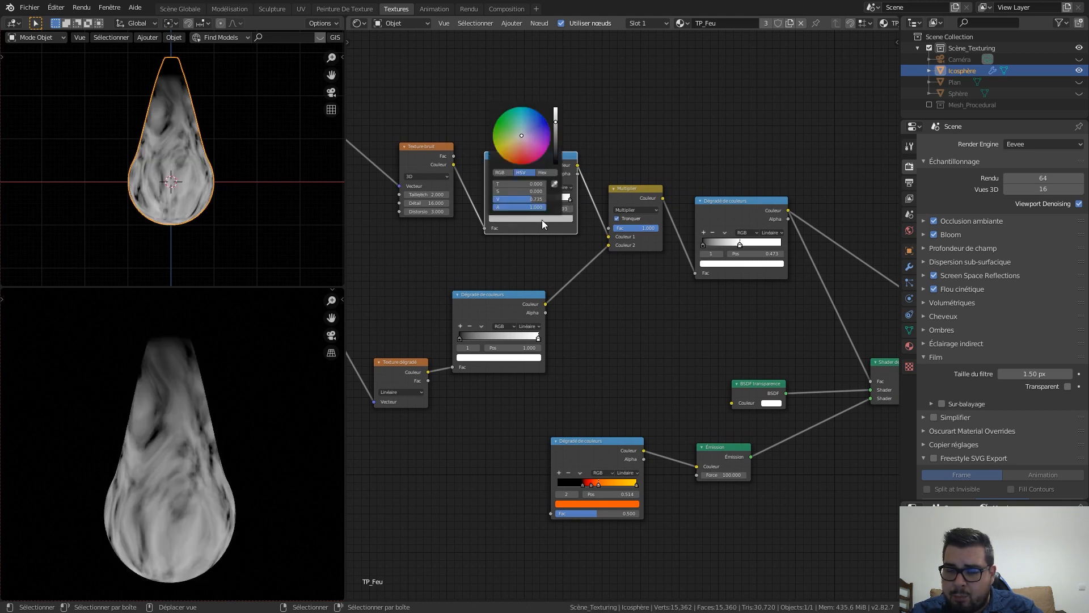
{"action": "left_click", "coordinate": [555, 133]}
{"action": "left_click_drag", "start_coordinate": [555, 134], "coordinate": [555, 120]}
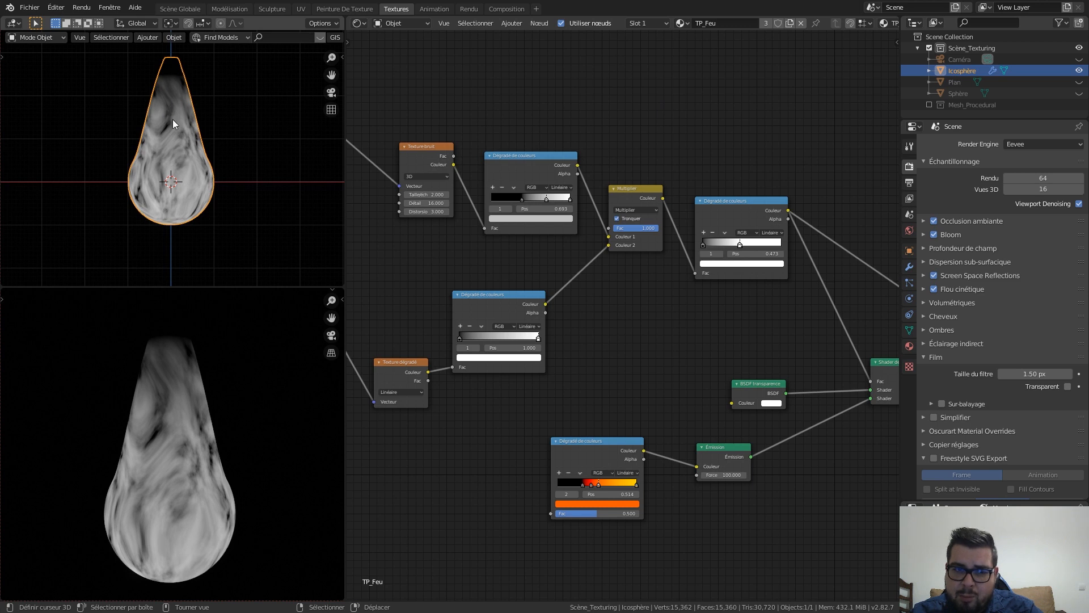
Reconnect the Shader de mélange to the material output and set the mask Dégradé de couleurs' white stop to 0.145
{"action": "middle_click_drag", "start_coordinate": [668, 306], "coordinate": [560, 260]}
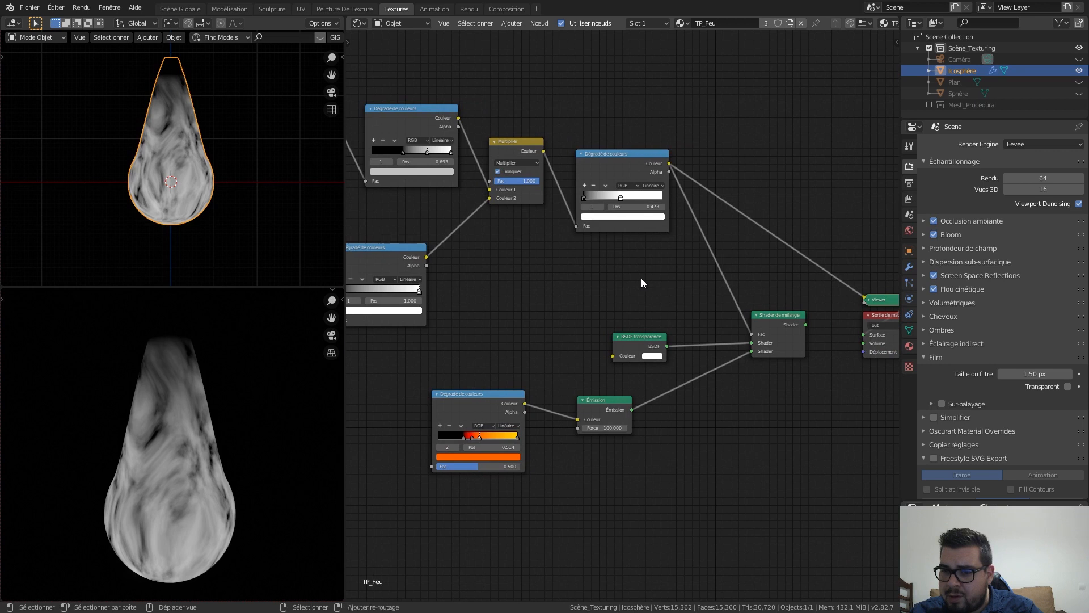
{"action": "middle_click_drag", "start_coordinate": [641, 282], "coordinate": [590, 274]}
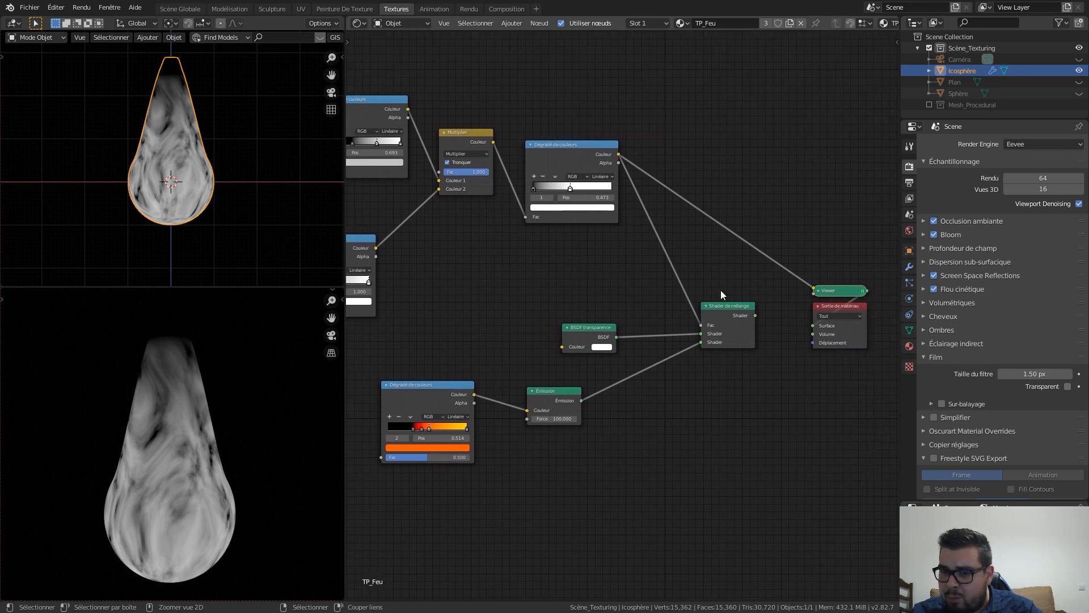
{"action": "left_click", "coordinate": [743, 313], "text": "ctrl+shift"}
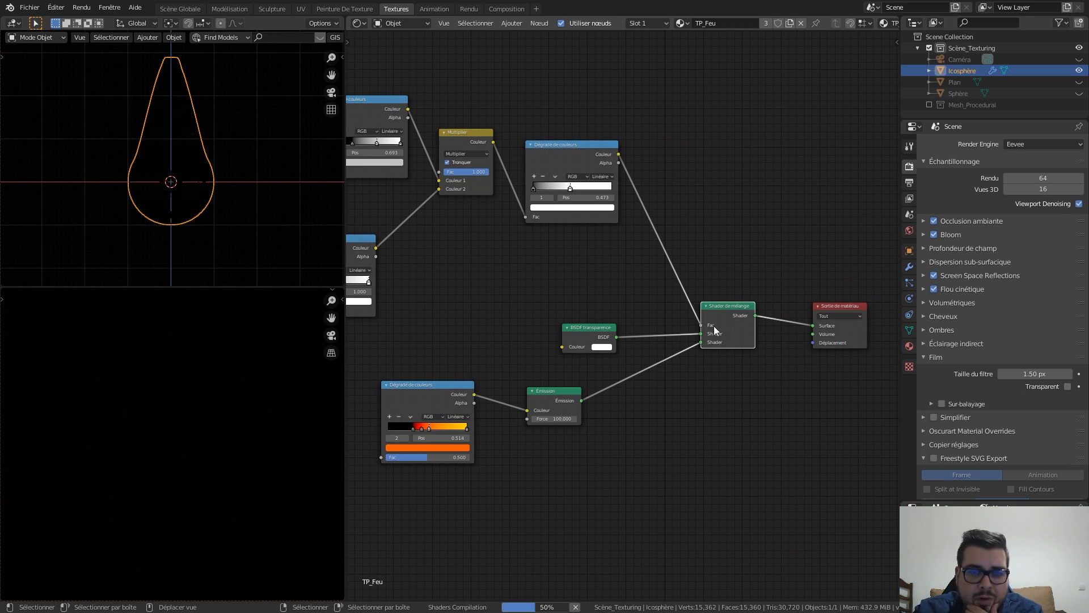
{"action": "left_click_drag", "start_coordinate": [578, 196], "coordinate": [532, 190]}
{"action": "left_click_drag", "start_coordinate": [610, 189], "coordinate": [541, 195]}
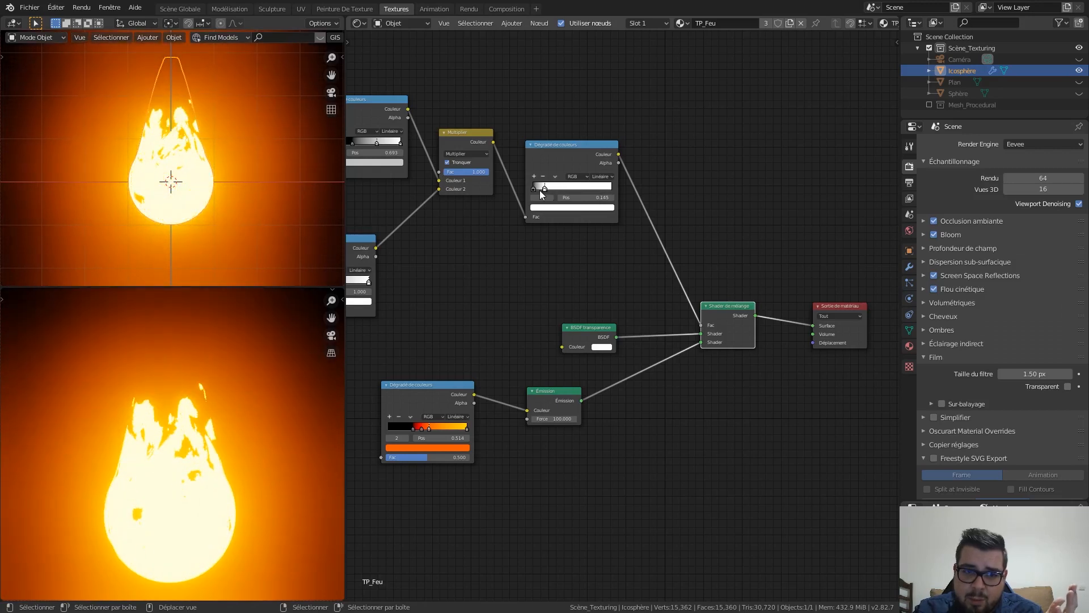
Set the black stop of the noise's Dégradé de couleurs to 0.427 and shift its grey stop closer to the white one
{"action": "middle_click_drag", "start_coordinate": [384, 169], "coordinate": [521, 208]}
{"action": "left_click", "coordinate": [488, 181]}
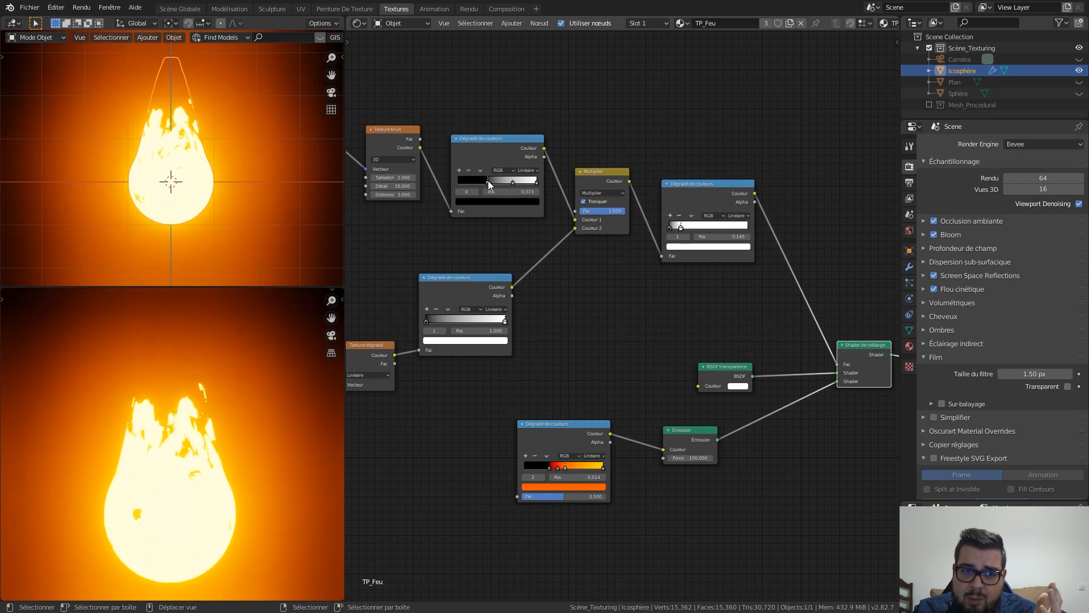
{"action": "left_click_drag", "start_coordinate": [487, 182], "coordinate": [494, 188]}
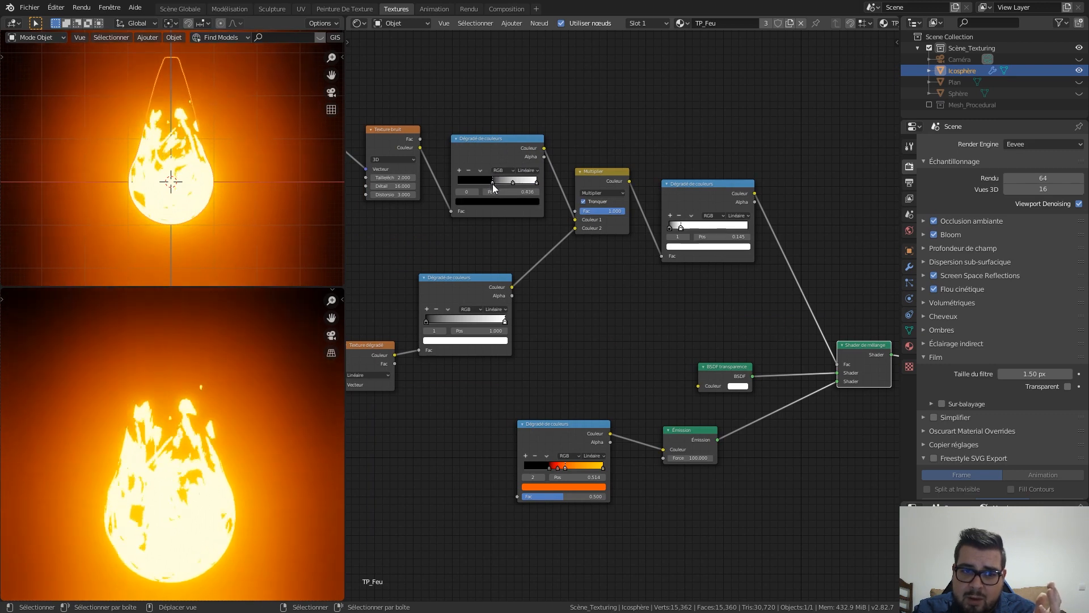
{"action": "left_click", "coordinate": [512, 182]}
{"action": "left_click_drag", "start_coordinate": [512, 182], "coordinate": [513, 182]}
{"action": "left_click_drag", "start_coordinate": [506, 182], "coordinate": [521, 181]}
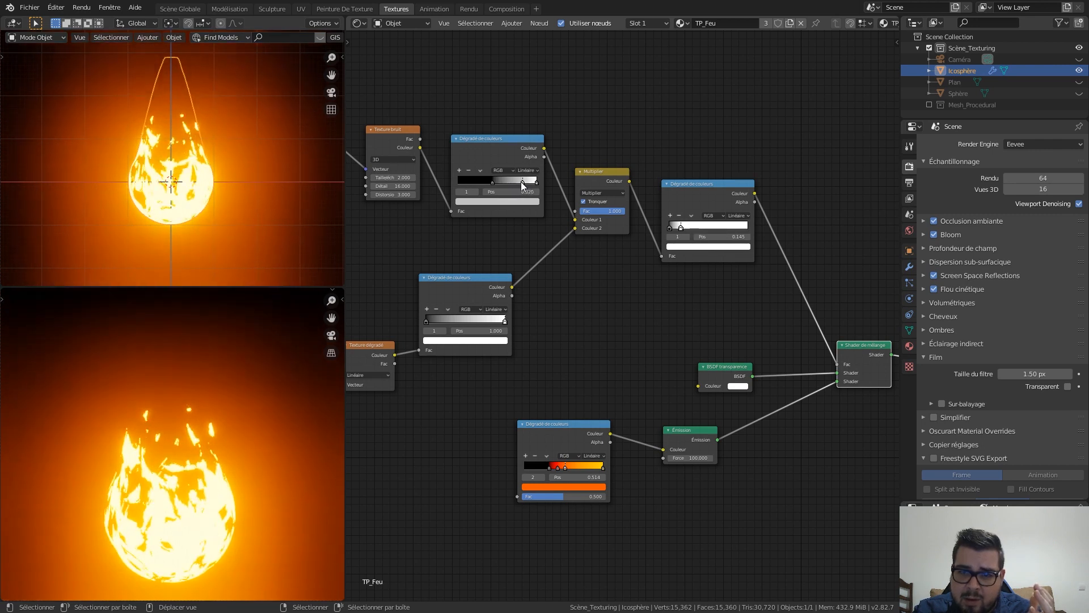
{"action": "left_click", "coordinate": [494, 182]}
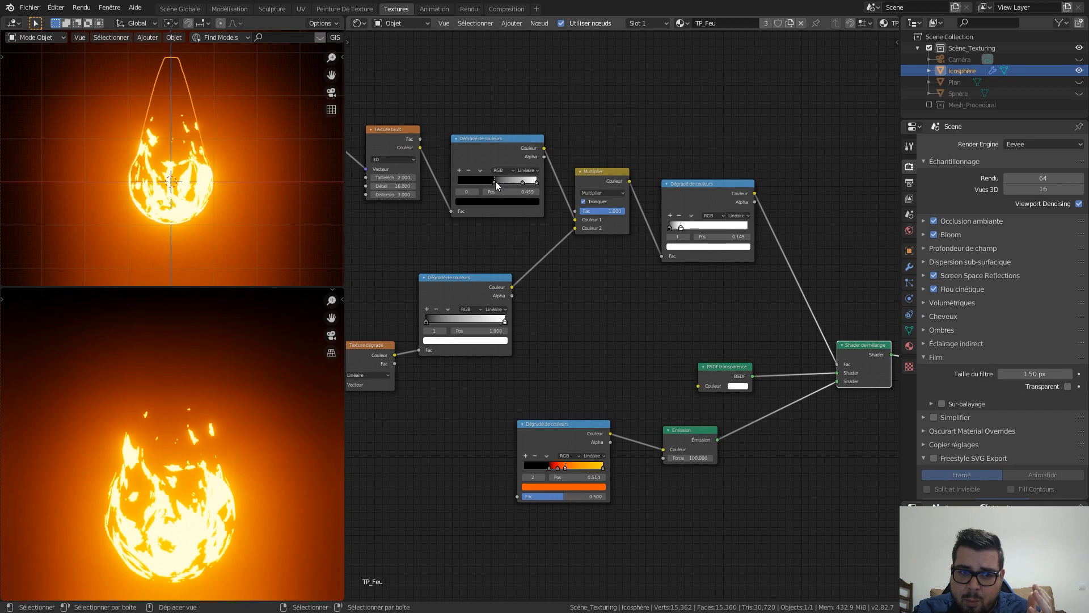
{"action": "left_click_drag", "start_coordinate": [494, 183], "coordinate": [494, 184]}
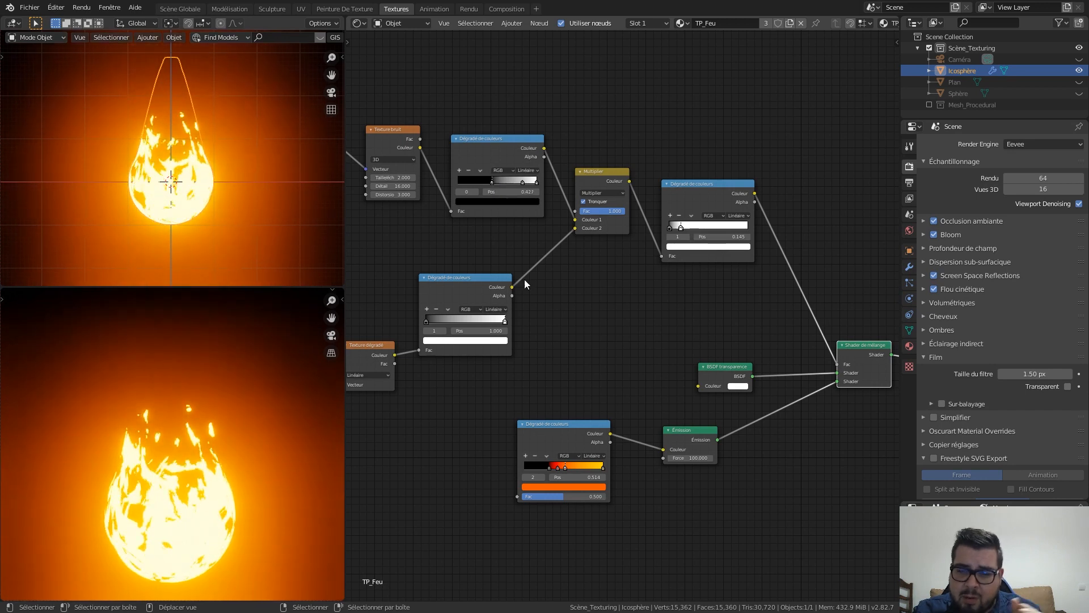
{"action": "middle_click_drag", "start_coordinate": [494, 234], "coordinate": [529, 231]}
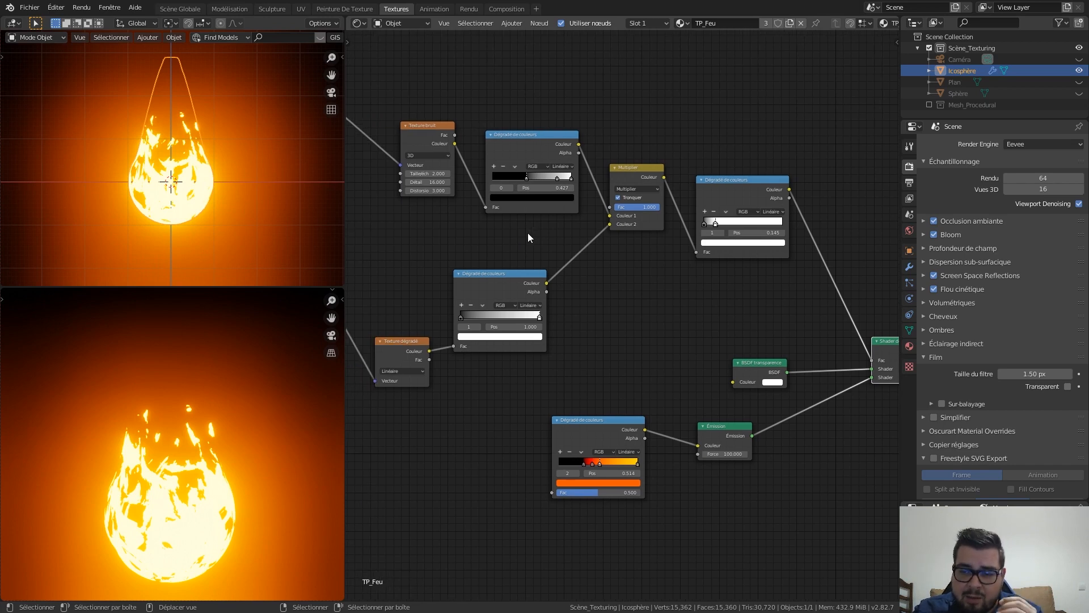
Preview the vertical gradient's Dégradé de couleurs on the flame and add a mid-grey stop at position 0.500
{"action": "middle_click_drag", "start_coordinate": [648, 275], "coordinate": [615, 274]}
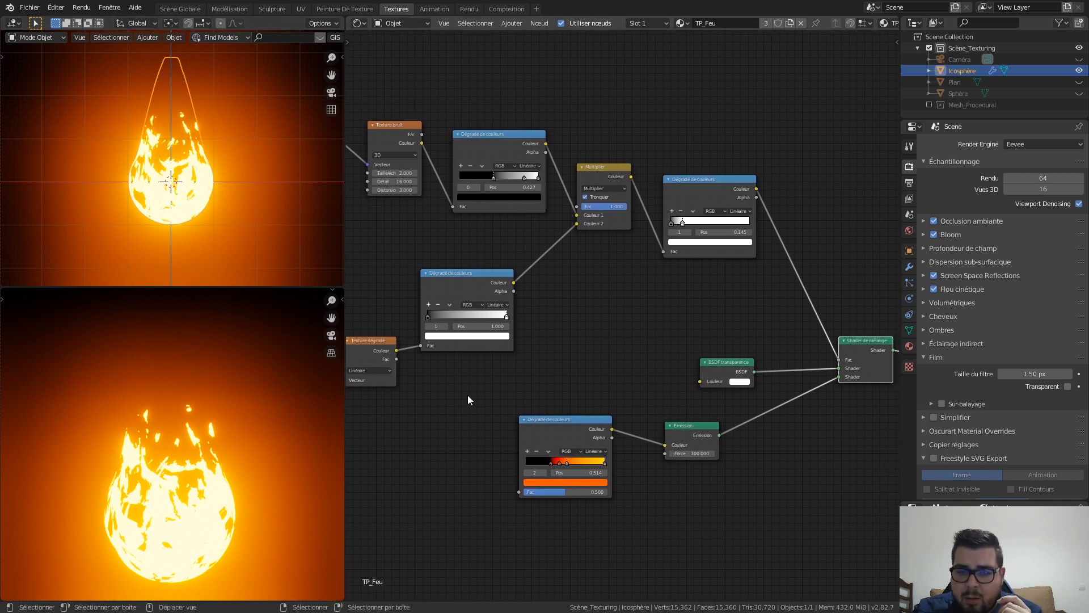
{"action": "middle_click_drag", "start_coordinate": [467, 399], "coordinate": [574, 370]}
{"action": "middle_click_drag", "start_coordinate": [480, 374], "coordinate": [543, 381]}
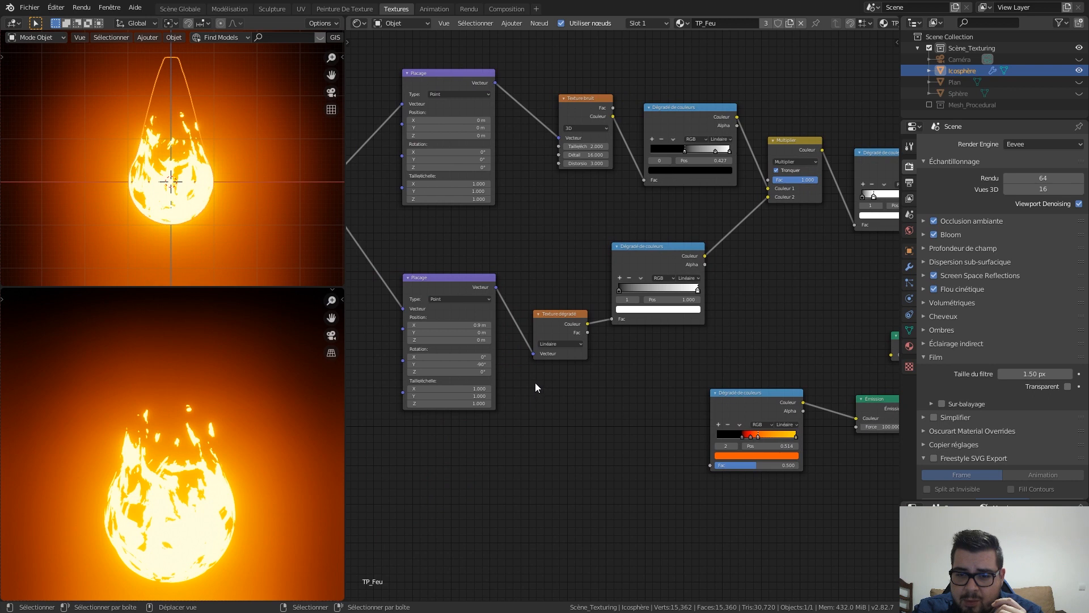
{"action": "left_click", "coordinate": [678, 250], "text": "ctrl+shift"}
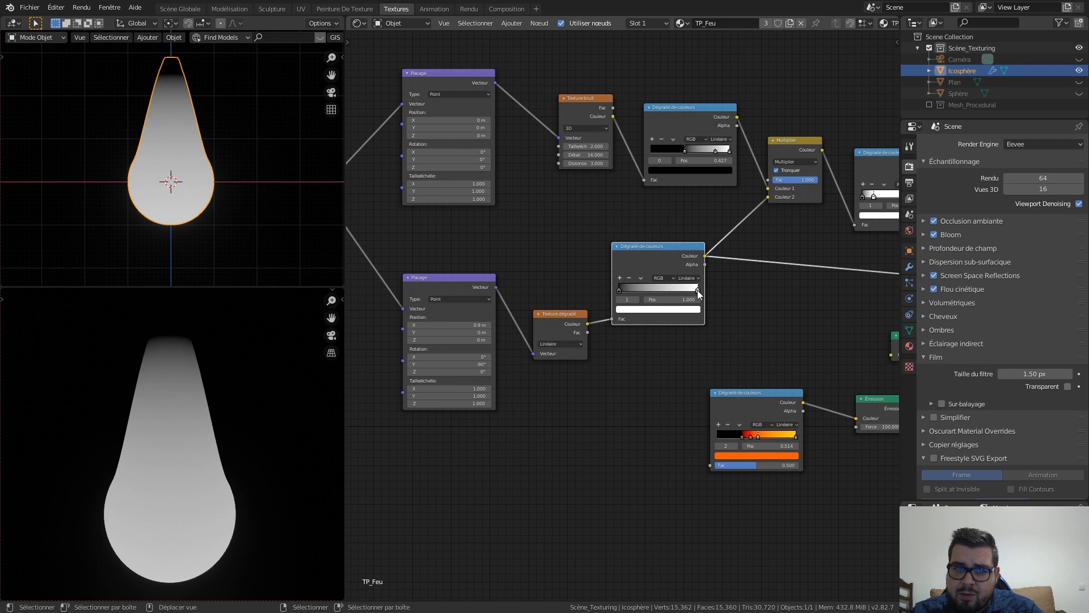
{"action": "mouse_move", "coordinate": [695, 289]}
{"action": "left_mouse_down"}
{"action": "mouse_move", "coordinate": [658, 288]}
{"action": "mouse_move", "coordinate": [710, 288]}
{"action": "left_mouse_up"}
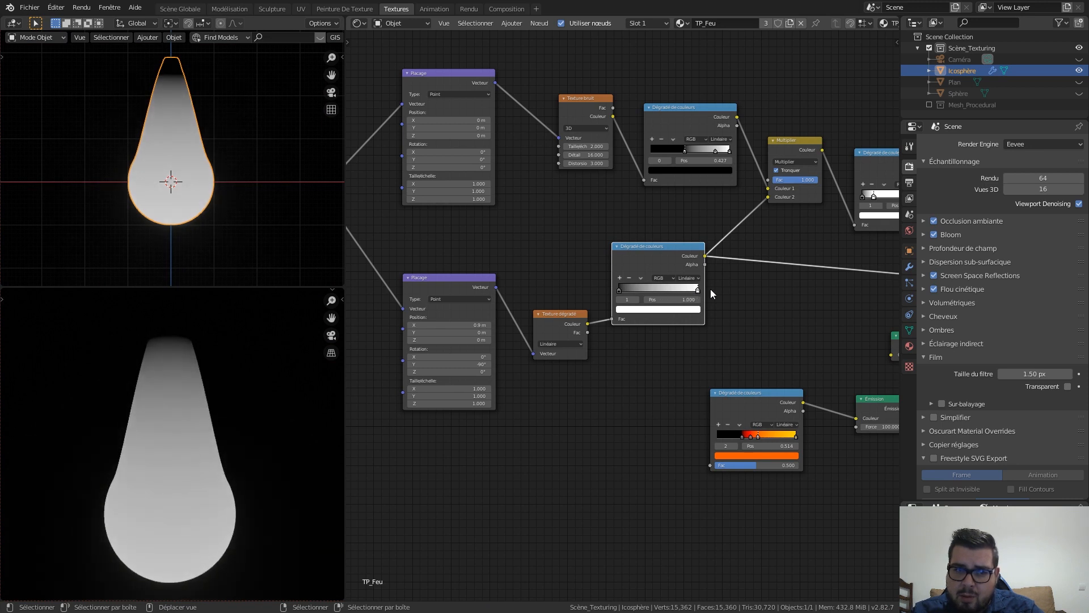
{"action": "left_click", "coordinate": [619, 278]}
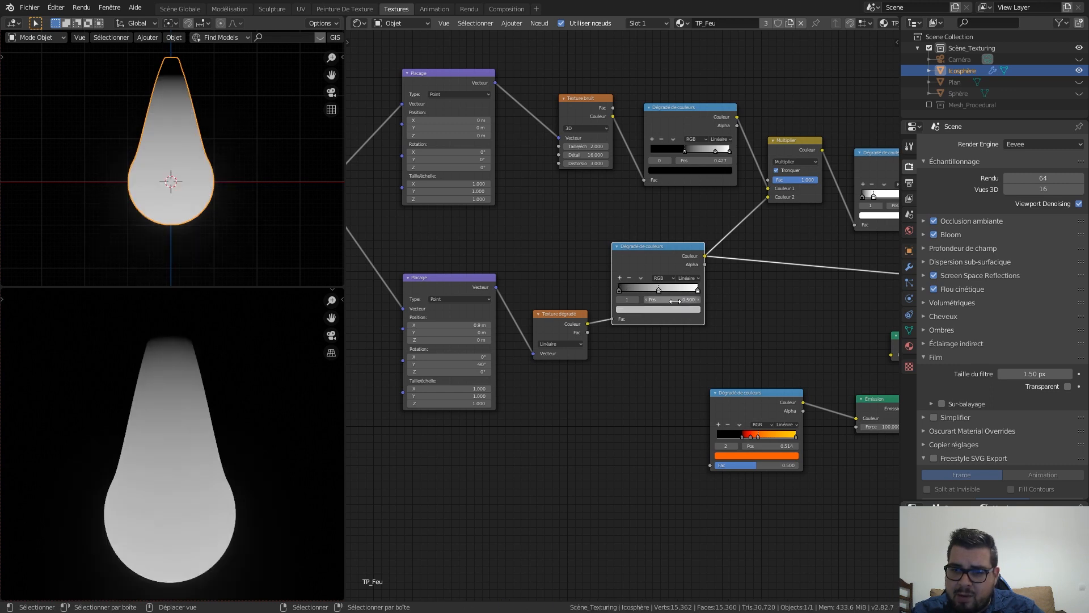
{"action": "left_click", "coordinate": [659, 309]}
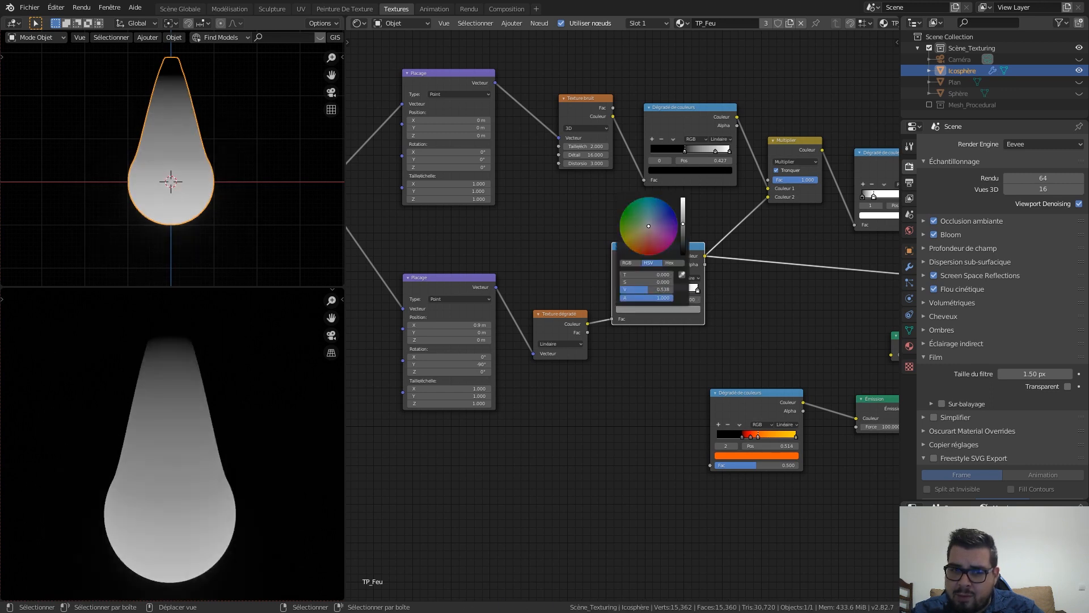
{"action": "left_click_drag", "start_coordinate": [683, 224], "coordinate": [683, 226]}
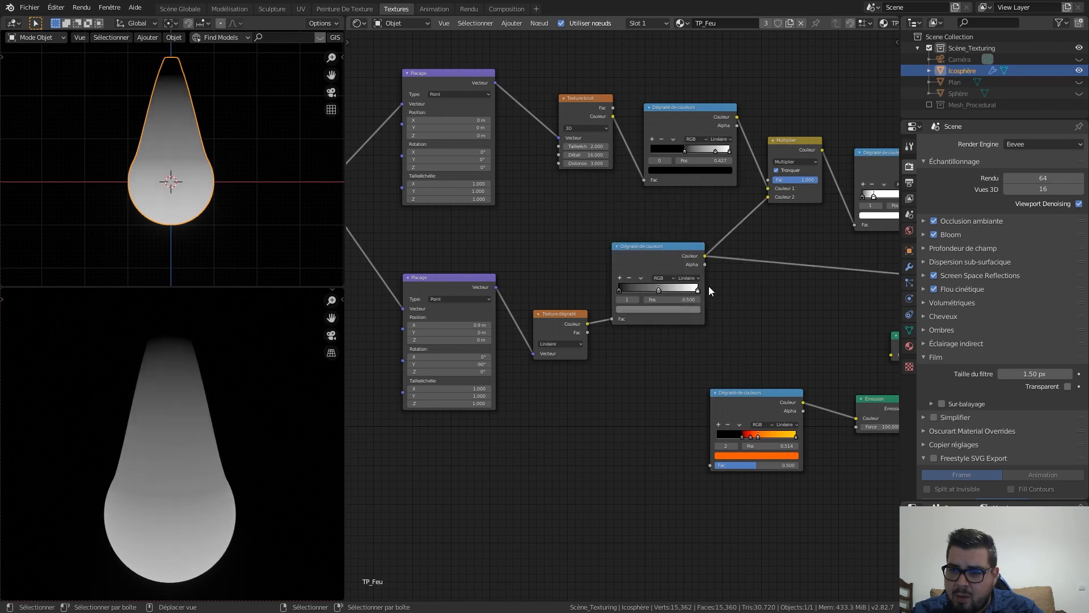
Shift the gradient ramp's white stop inward and its grey stop to 0.223, and reconnect the Shader de mélange to the material output
{"action": "left_click", "coordinate": [681, 289]}
{"action": "left_click_drag", "start_coordinate": [680, 289], "coordinate": [642, 288]}
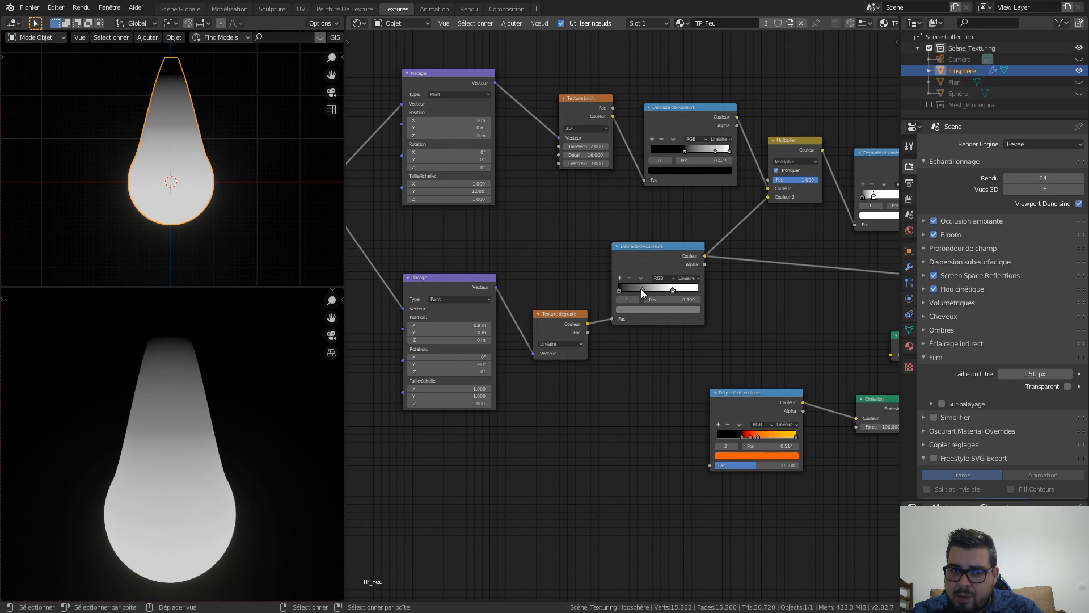
{"action": "left_click", "coordinate": [619, 290]}
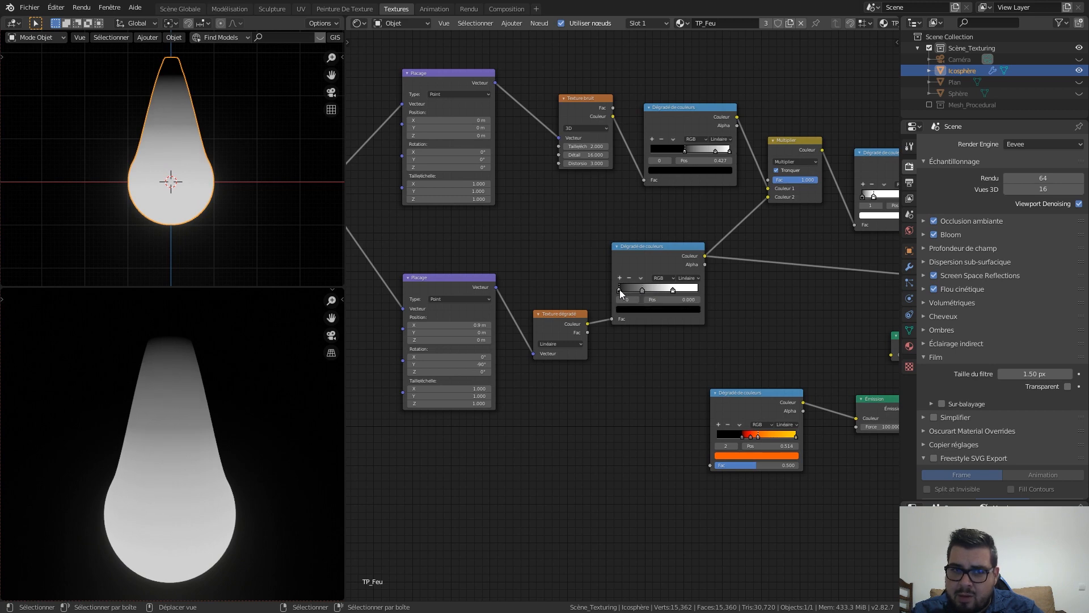
{"action": "mouse_move", "coordinate": [621, 289]}
{"action": "left_mouse_down"}
{"action": "mouse_move", "coordinate": [641, 287]}
{"action": "mouse_move", "coordinate": [632, 293]}
{"action": "left_mouse_up"}
{"action": "middle_click_drag", "start_coordinate": [756, 292], "coordinate": [531, 308]}
{"action": "left_click", "coordinate": [707, 328], "text": "ctrl+shift"}
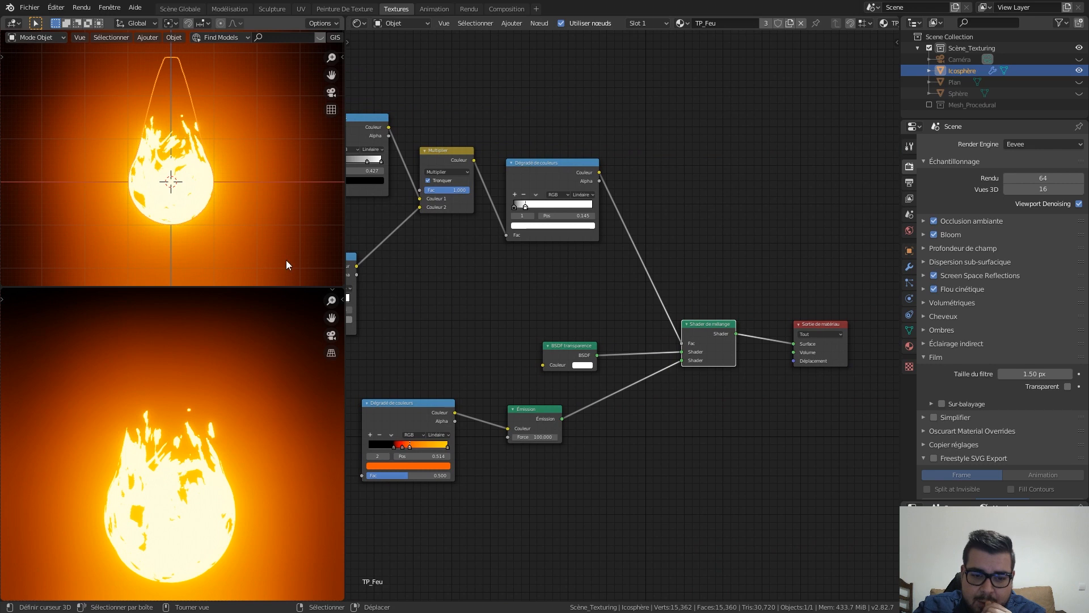
Drive the X position of the noise texture's Placage node with the expression #frame*0.02
{"action": "middle_click_drag", "start_coordinate": [567, 334], "coordinate": [622, 327]}
{"action": "scroll", "coordinate": [622, 328], "scroll_direction": "left", "scroll_amount": 5, "text": "ctrl"}
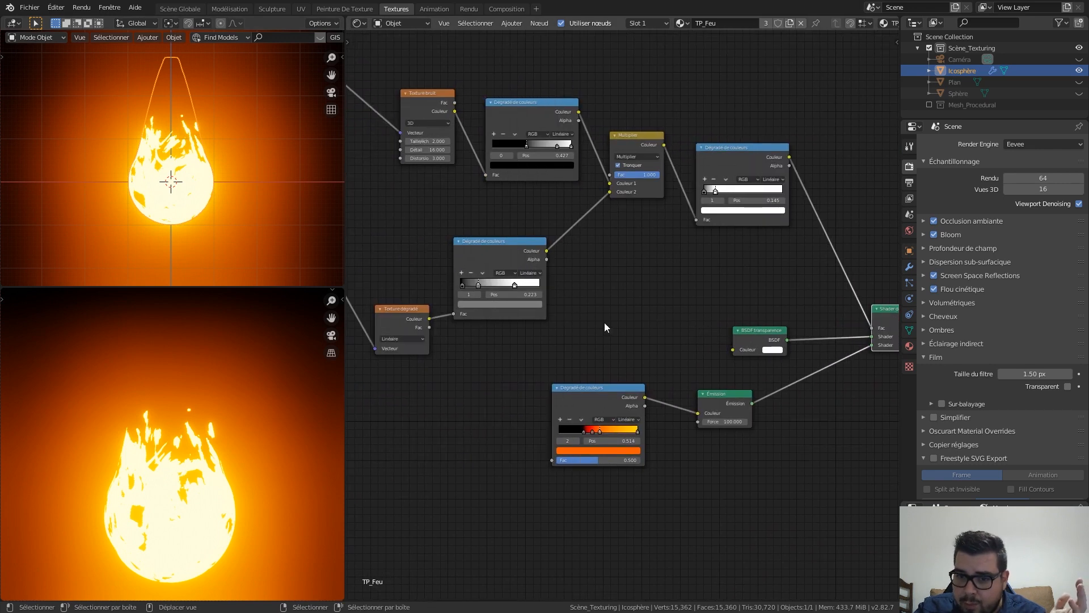
{"action": "scroll", "coordinate": [582, 312], "scroll_direction": "up", "scroll_amount": 1}
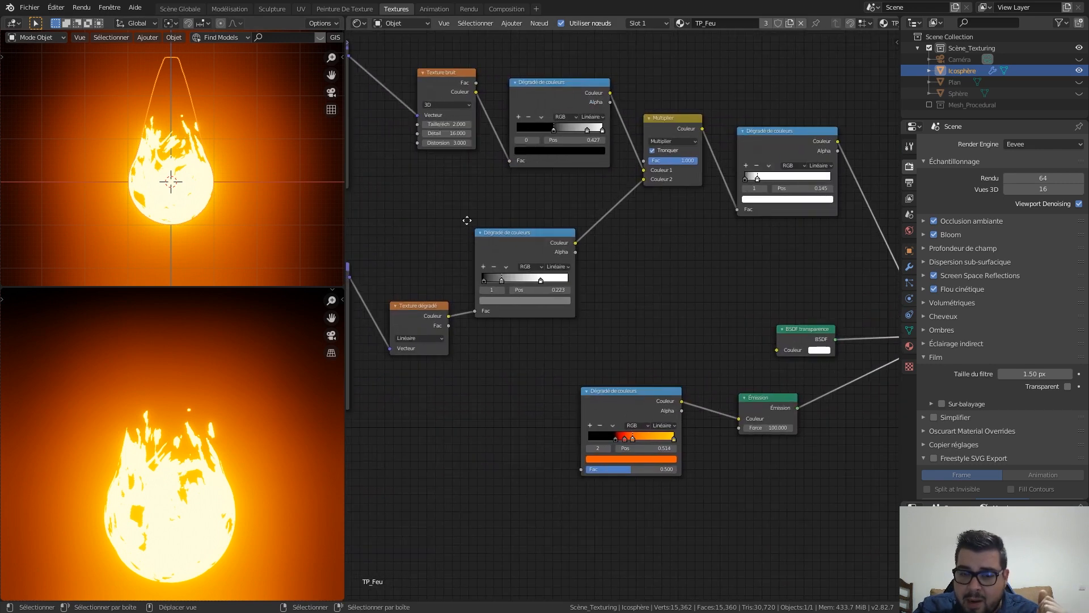
{"action": "scroll", "coordinate": [573, 284], "scroll_direction": "left", "scroll_amount": 5}
{"action": "scroll", "coordinate": [573, 284], "scroll_direction": "up", "scroll_amount": 2}
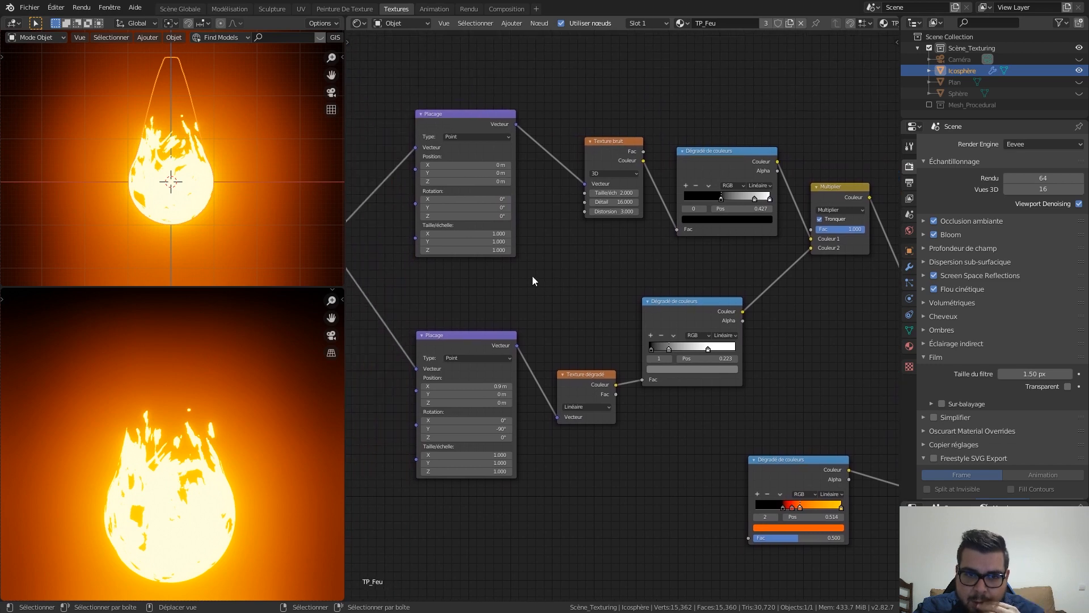
{"action": "middle_click_drag", "start_coordinate": [539, 210], "coordinate": [589, 225]}
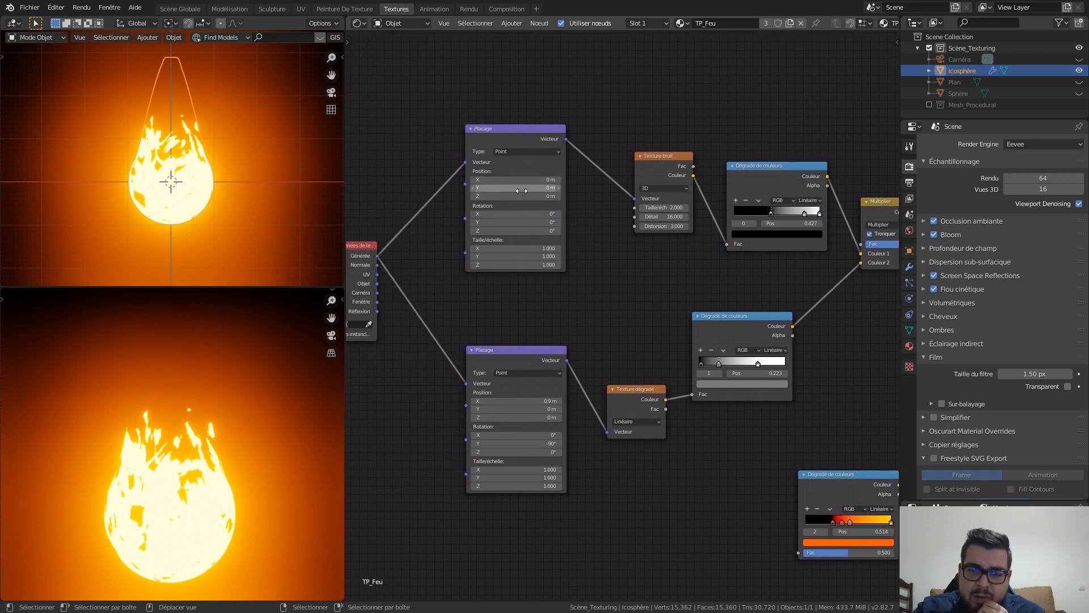
{"action": "left_click", "coordinate": [438, 9]}
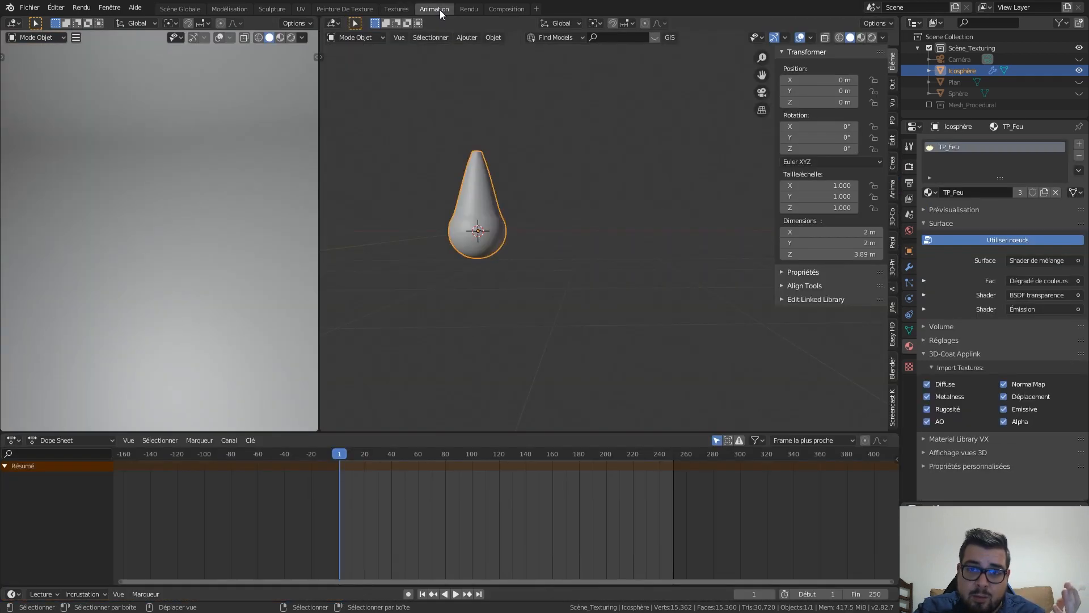
{"action": "left_click", "coordinate": [400, 10]}
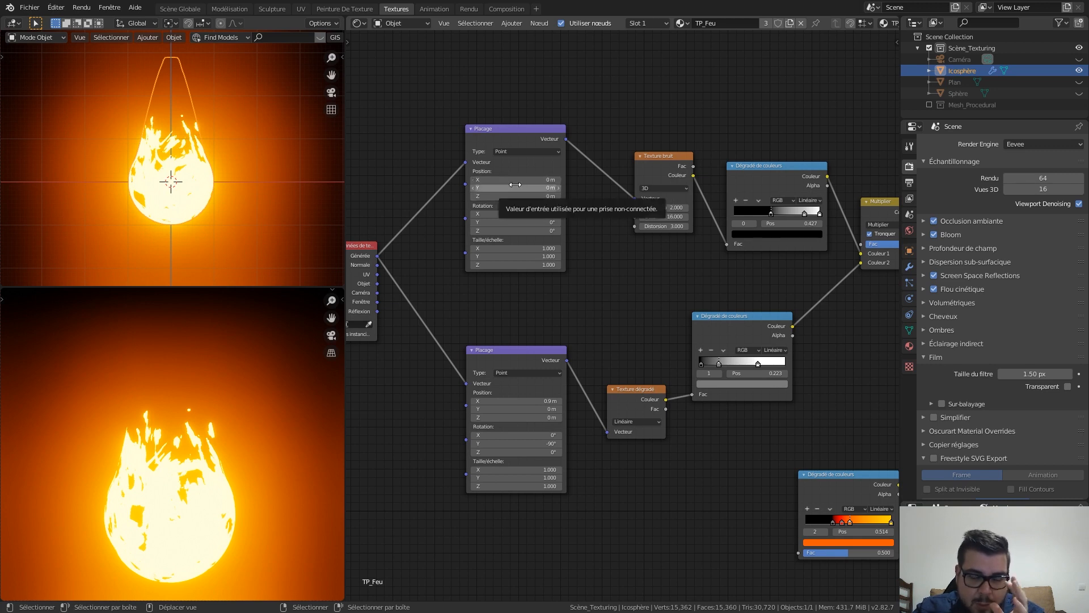
{"action": "left_click", "coordinate": [524, 179]}
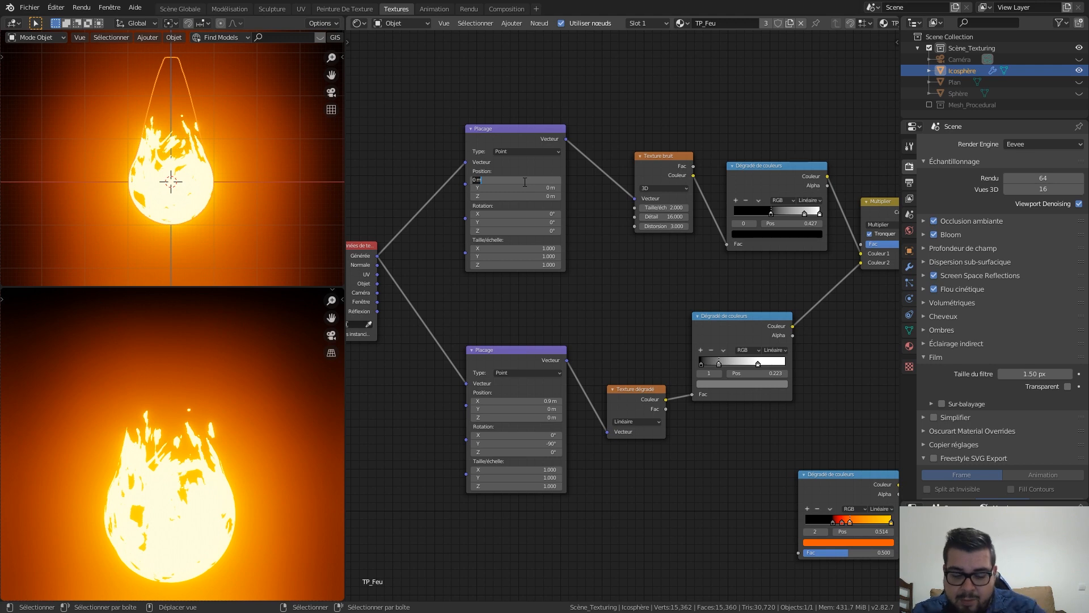
{"action": "type", "text": "#frame*0.02"}
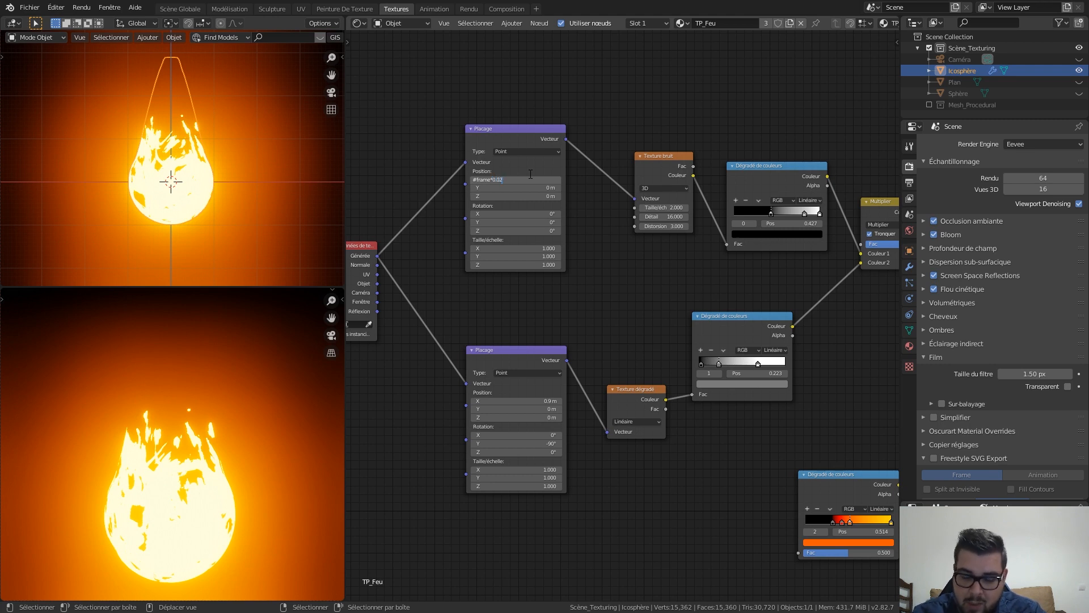
{"action": "key", "text": "Return"}
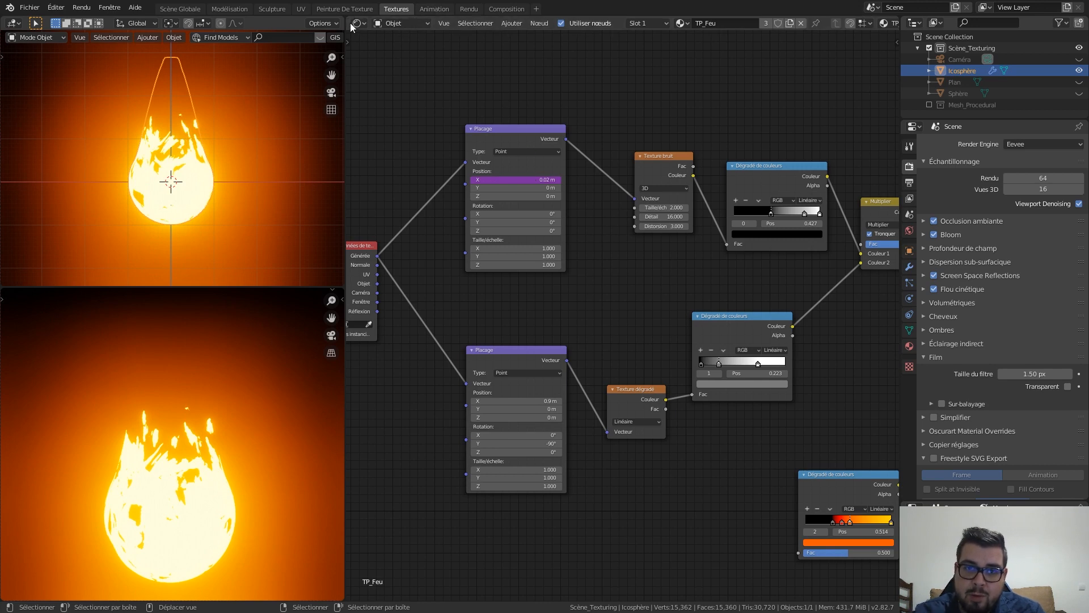
Split the shader editor horizontally and turn the upper area into a Timeline
{"action": "left_click_drag", "start_coordinate": [351, 18], "coordinate": [352, 101]}
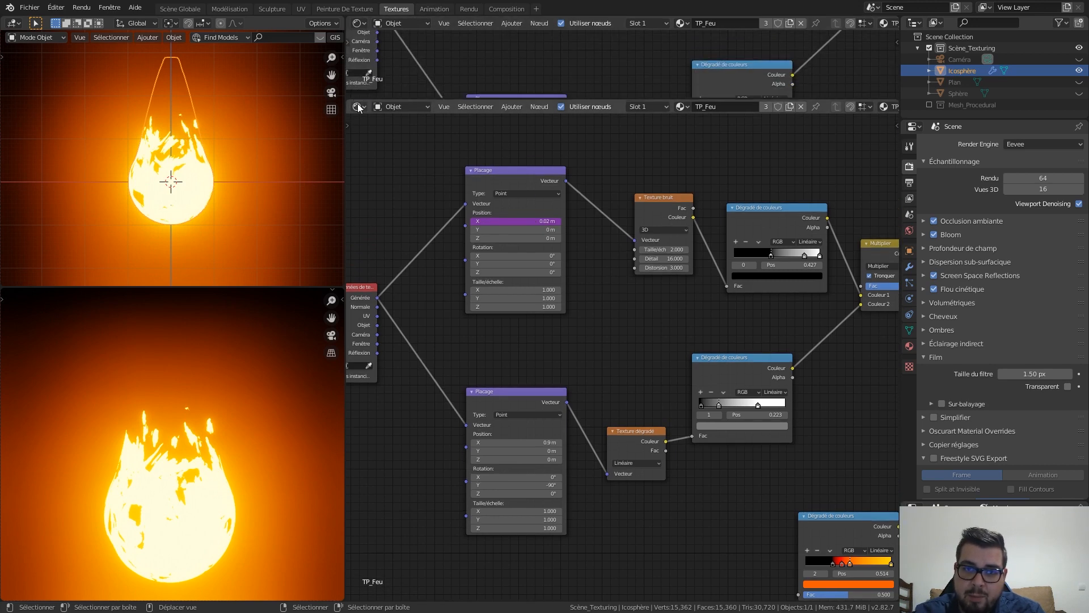
{"action": "left_click", "coordinate": [400, 106]}
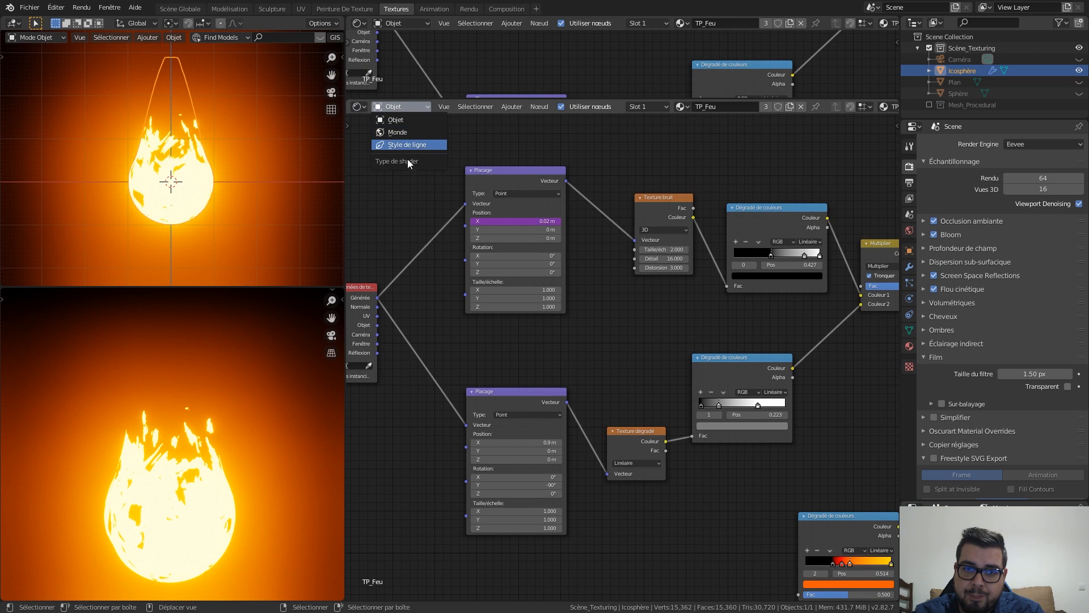
{"action": "left_click", "coordinate": [358, 24]}
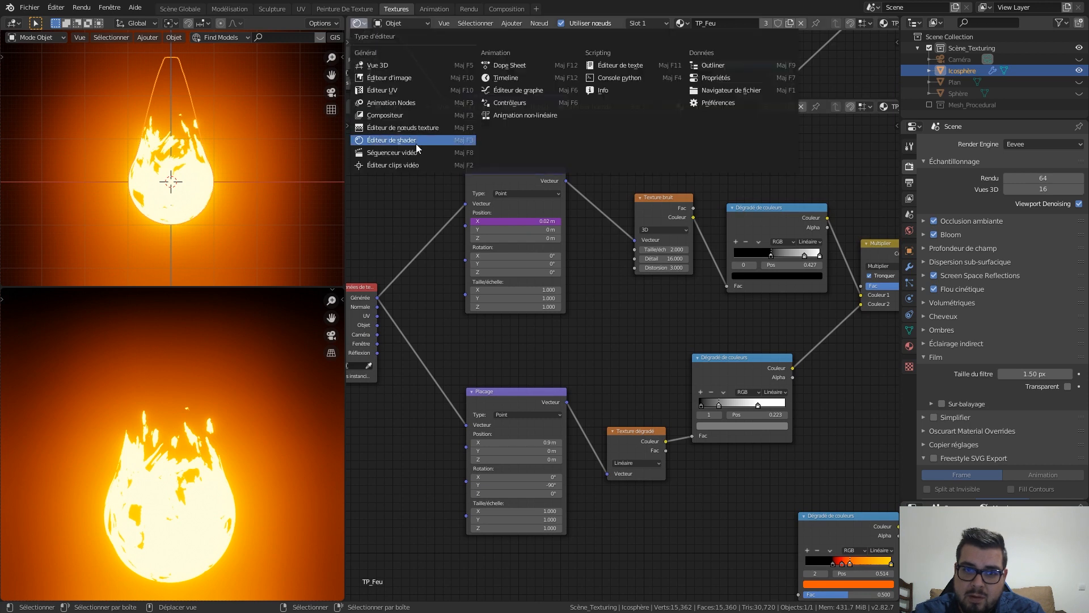
{"action": "left_click", "coordinate": [514, 78]}
Play the animation to preview the flame's motion, and stop it at frame 86
{"action": "left_click", "coordinate": [628, 23]}
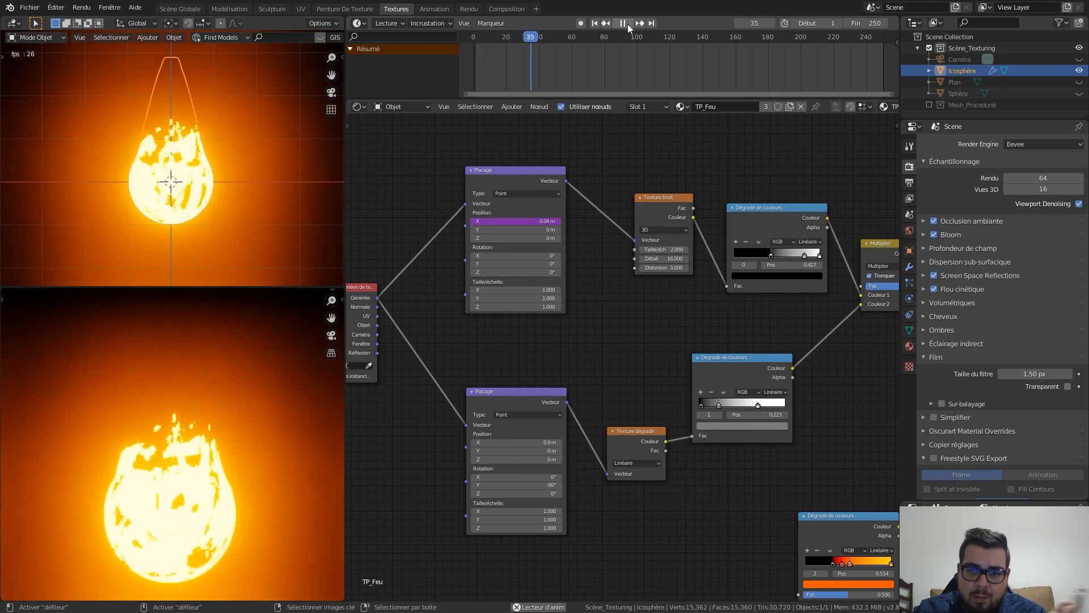
{"action": "left_click", "coordinate": [628, 24]}
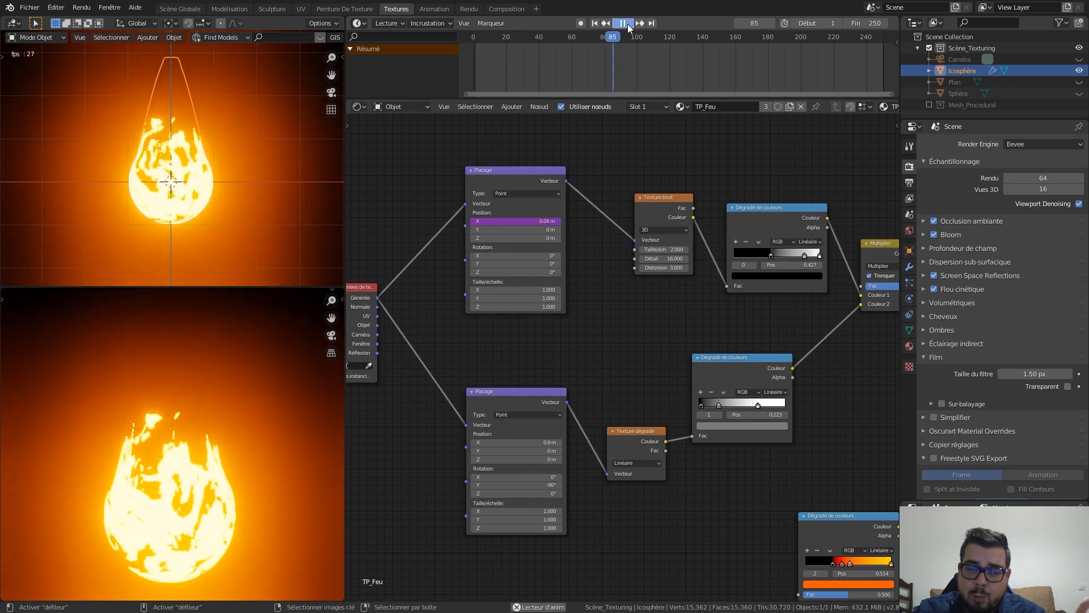
{"action": "left_click_drag", "start_coordinate": [525, 221], "coordinate": [532, 218]}
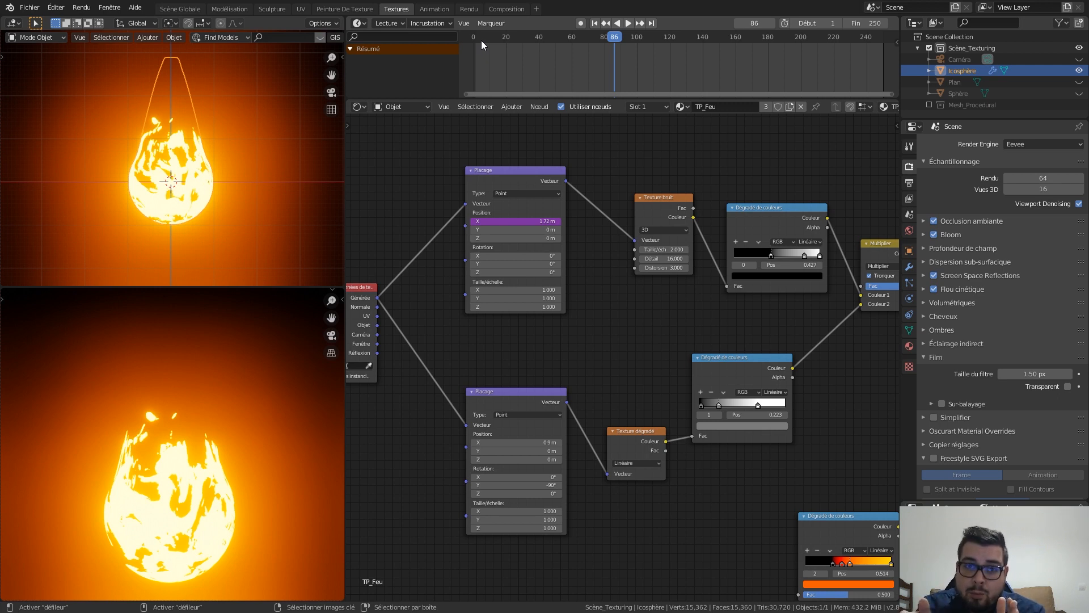
{"action": "key", "text": "space"}
Go back to frame 1 and advance frame by frame to frame 10 to examine the driven X position
{"action": "left_click_drag", "start_coordinate": [615, 39], "coordinate": [476, 46]}
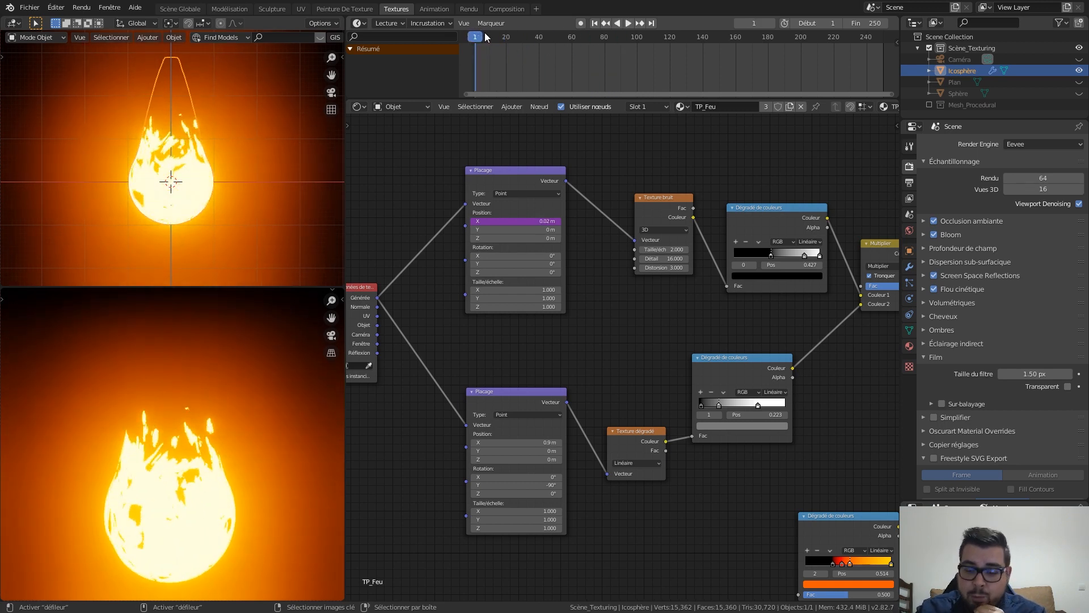
{"action": "key", "text": "Right"}
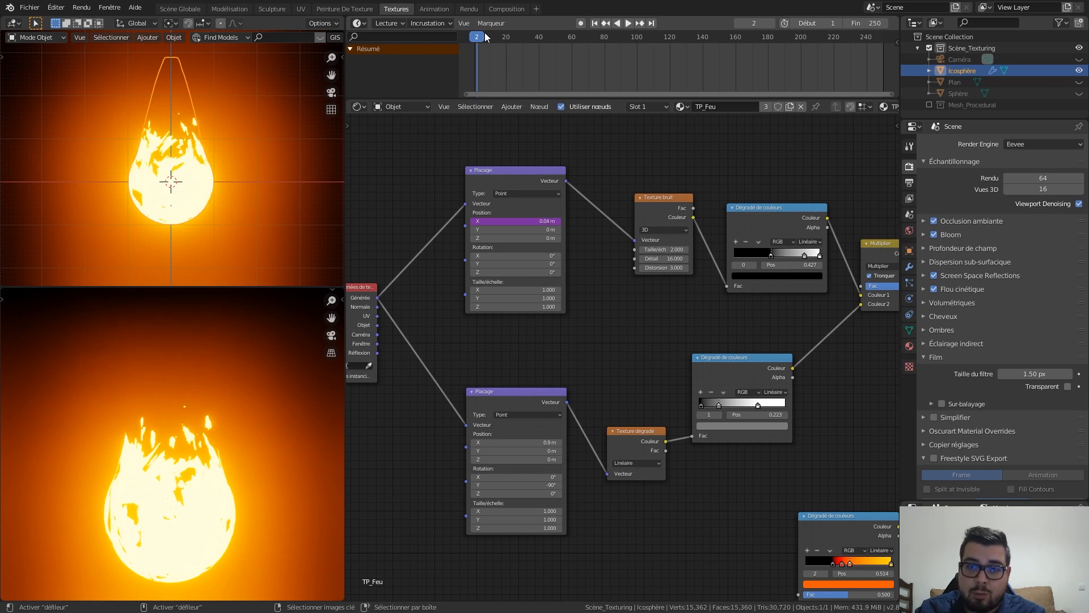
{"action": "key", "text": "Right"}
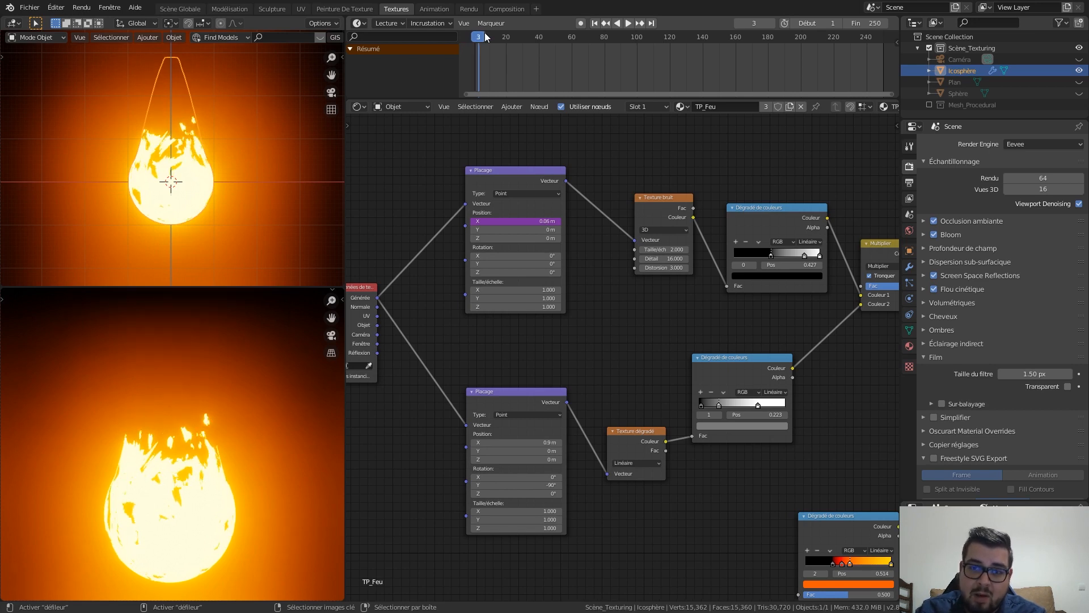
{"action": "key", "text": "Right"}
{"action": "key", "text": "Right"}
{"action": "key", "text": "Right"}
{"action": "key", "text": "Right"}
{"action": "key", "text": "Right"}
{"action": "key", "text": "Right"}
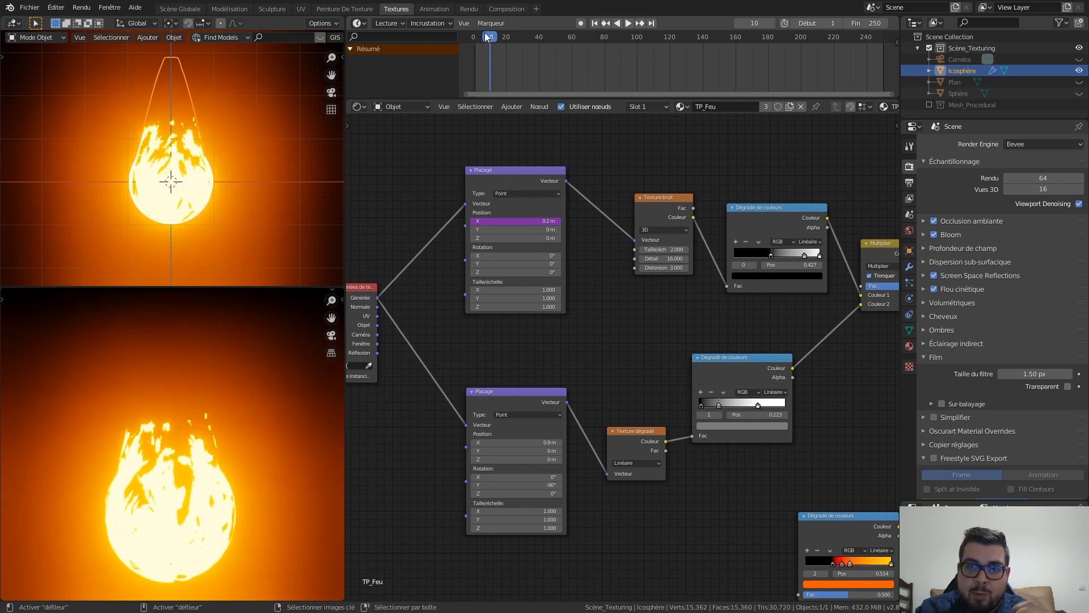
Scrub to frame 33, play the animation to judge the flame's speed, and stop at frame 112
{"action": "key", "text": "space"}
{"action": "mouse_move", "coordinate": [542, 42]}
{"action": "left_mouse_down"}
{"action": "mouse_move", "coordinate": [662, 54]}
{"action": "mouse_move", "coordinate": [528, 41]}
{"action": "left_mouse_up"}
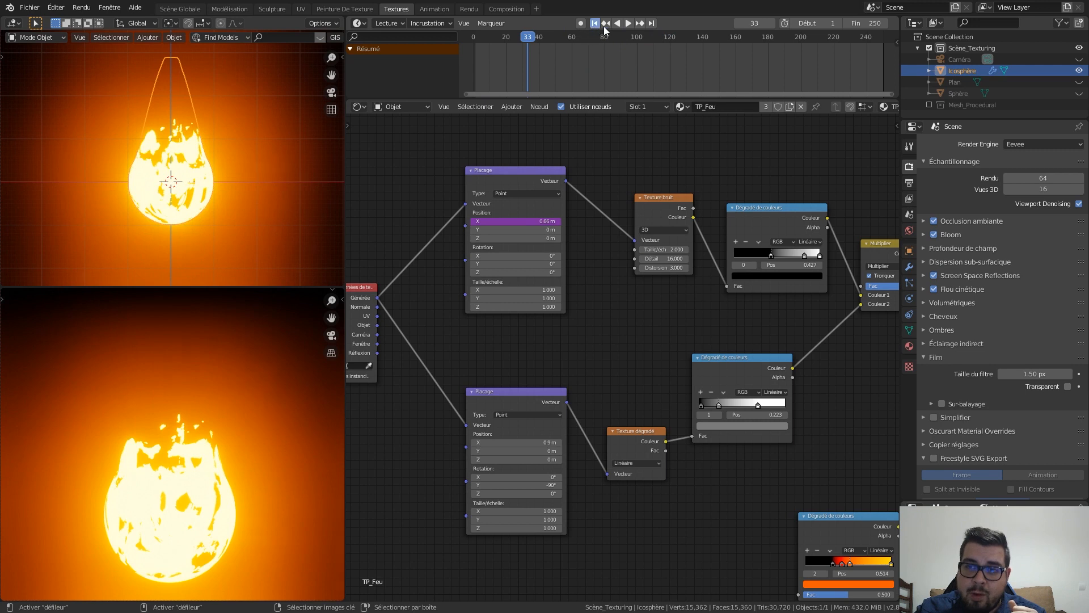
{"action": "left_click", "coordinate": [628, 23]}
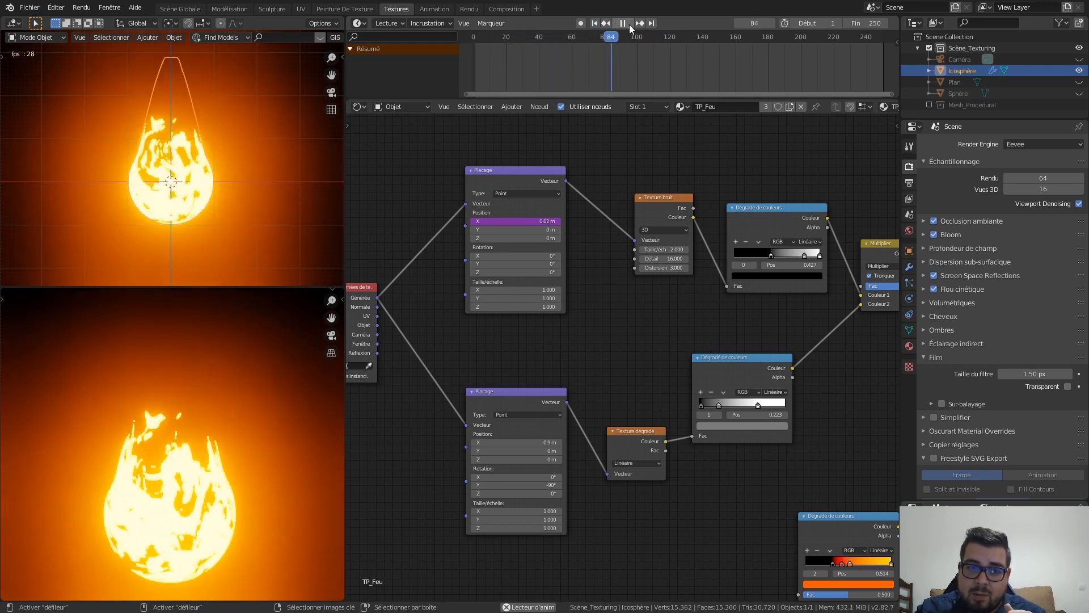
{"action": "left_click", "coordinate": [628, 25]}
Change the driver expression on the noise Placage's X position to frame*0.01
{"action": "left_click", "coordinate": [539, 221]}
{"action": "type", "text": "frame*0.02"}
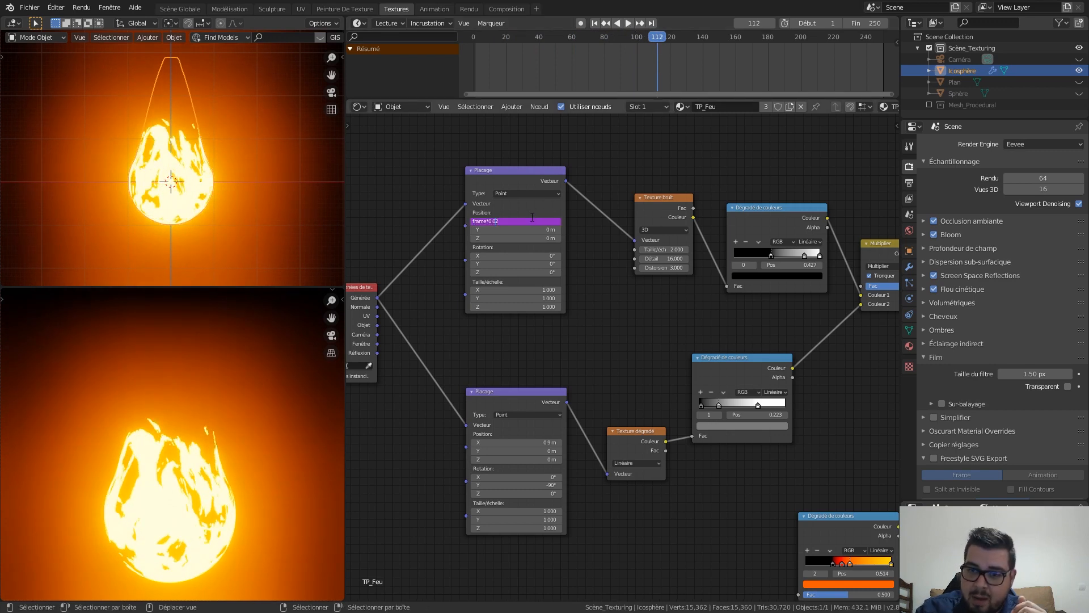
{"action": "key", "text": "Return"}
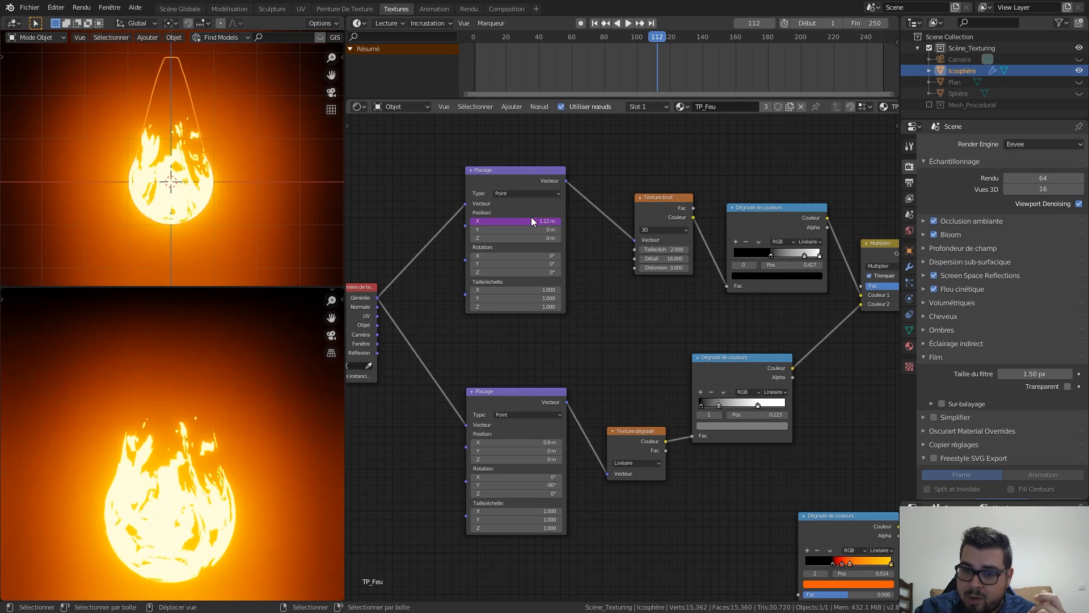
Play the animation to check the flame's new speed, and return to frame 1
{"action": "left_click", "coordinate": [628, 23]}
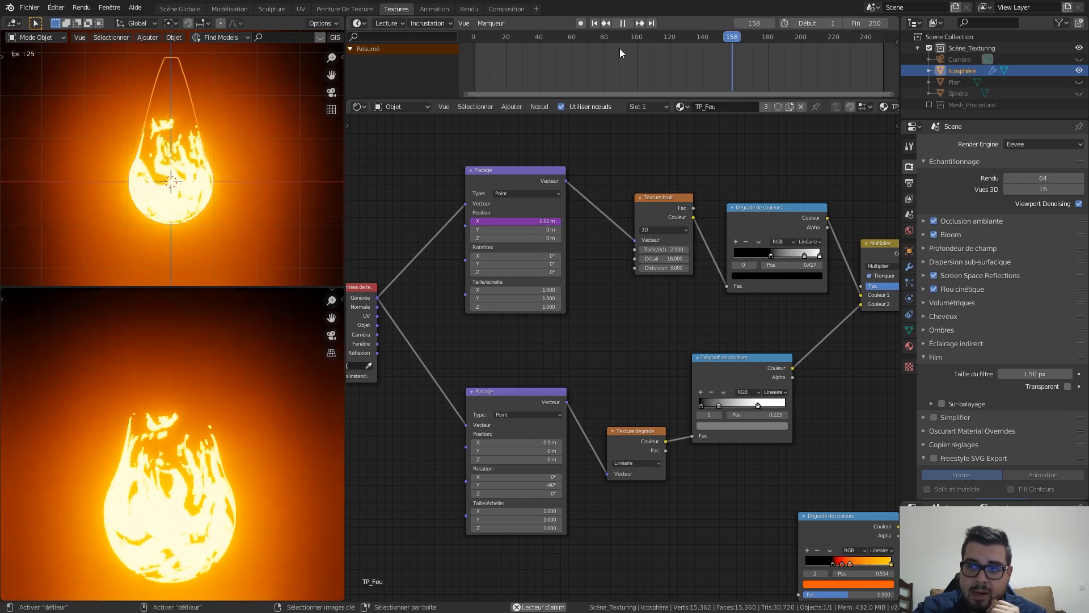
{"action": "left_click", "coordinate": [624, 24]}
{"action": "left_click", "coordinate": [595, 24]}
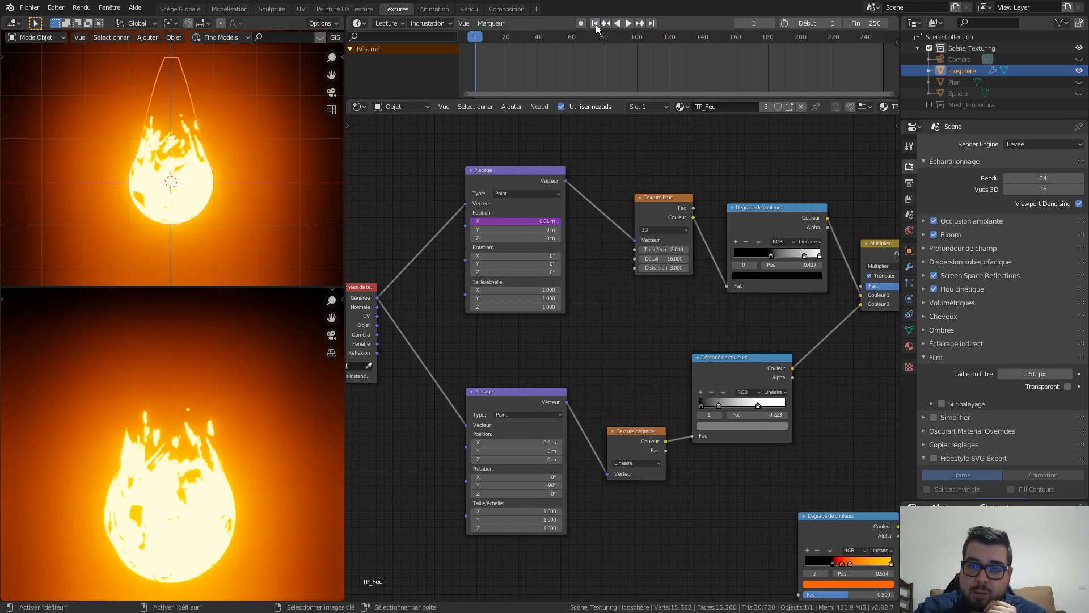
Replay the flame animation up to frame 103 to judge its movement, and rewind to the first frame
{"action": "left_click", "coordinate": [631, 23]}
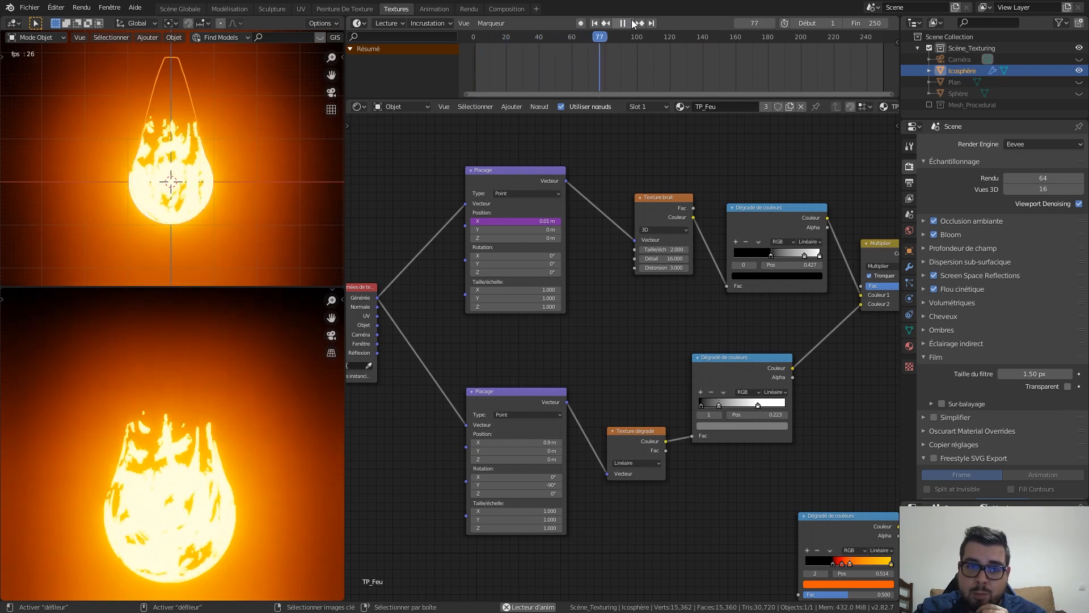
{"action": "left_click", "coordinate": [630, 22]}
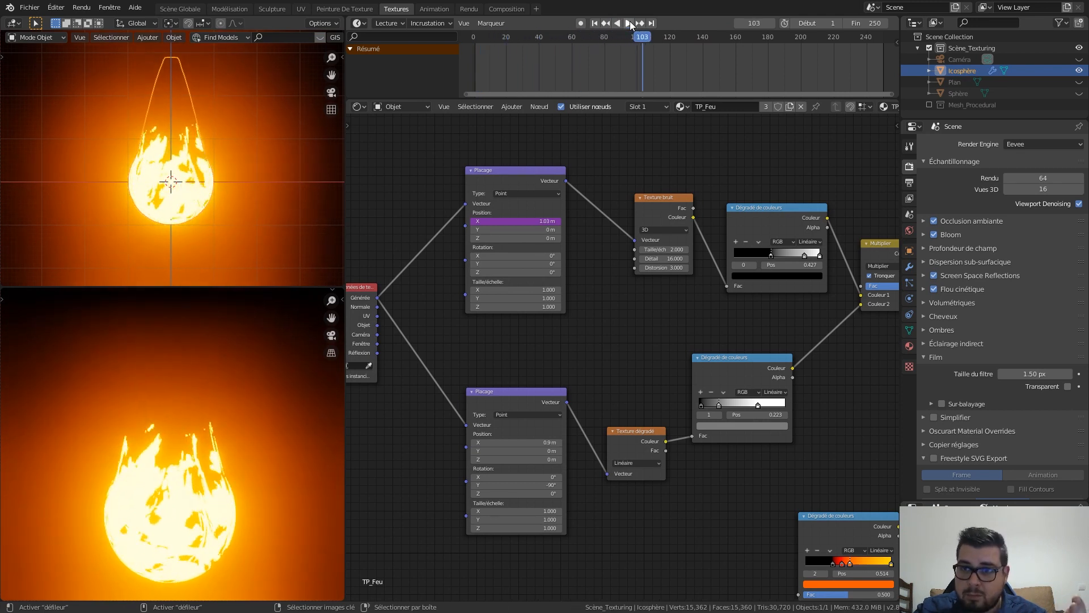
{"action": "key", "text": "shift+Left"}
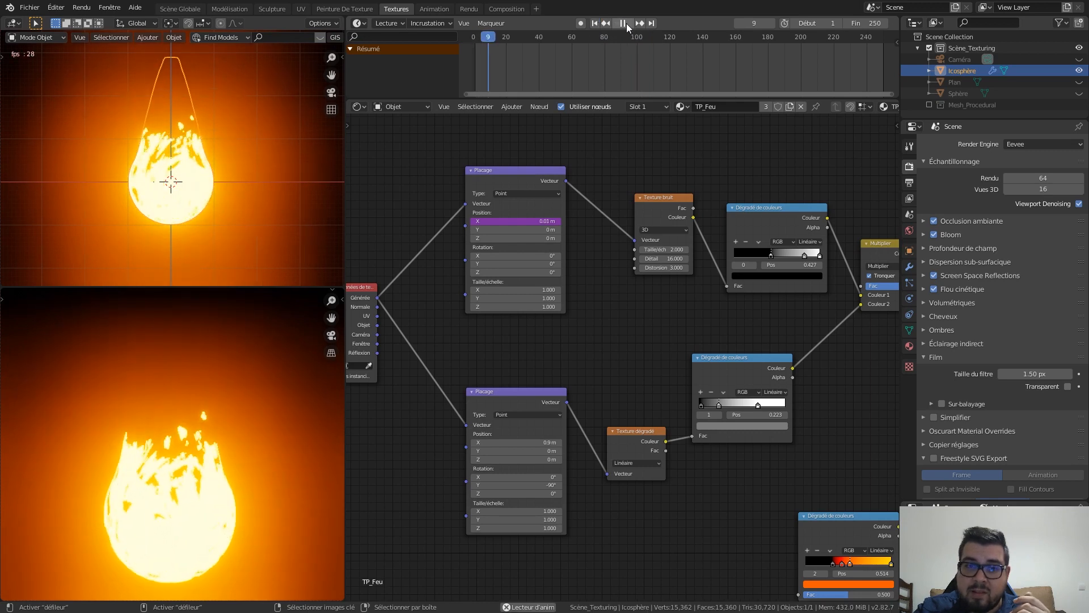
Drive the noise Placage's Y position with #frame*0.025 and play the animation up to frame 92
{"action": "left_click", "coordinate": [521, 228]}
{"action": "type", "text": "#frame*0.025"}
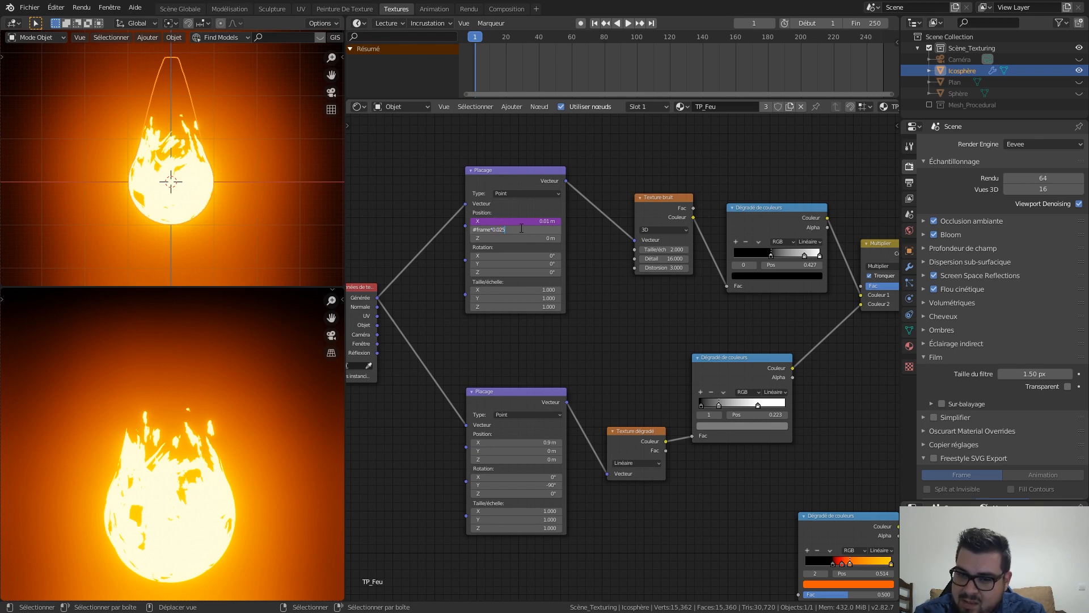
{"action": "key", "text": "Return"}
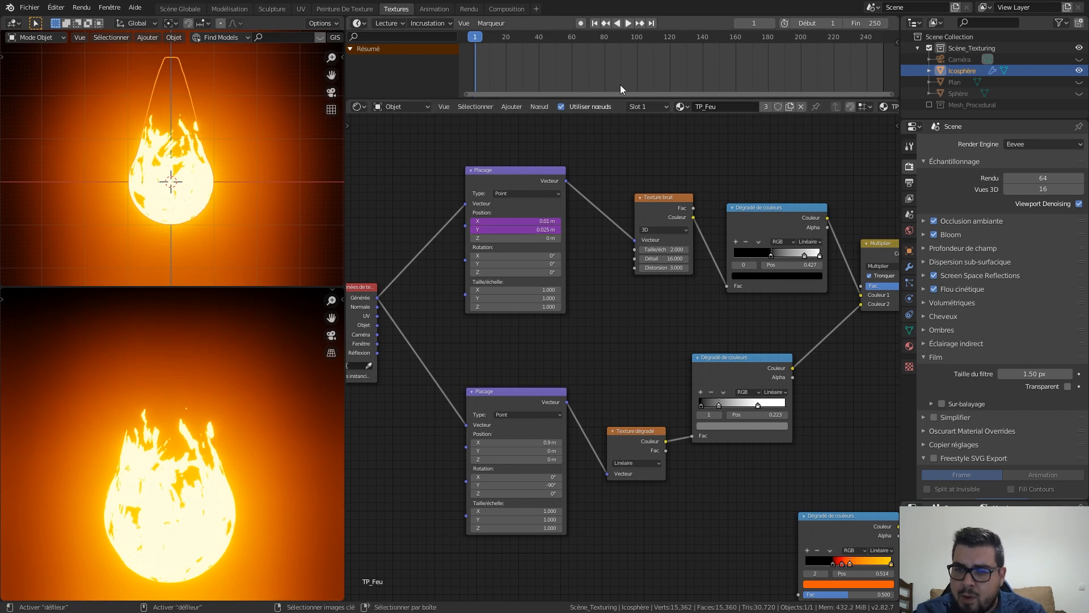
{"action": "left_click", "coordinate": [629, 23]}
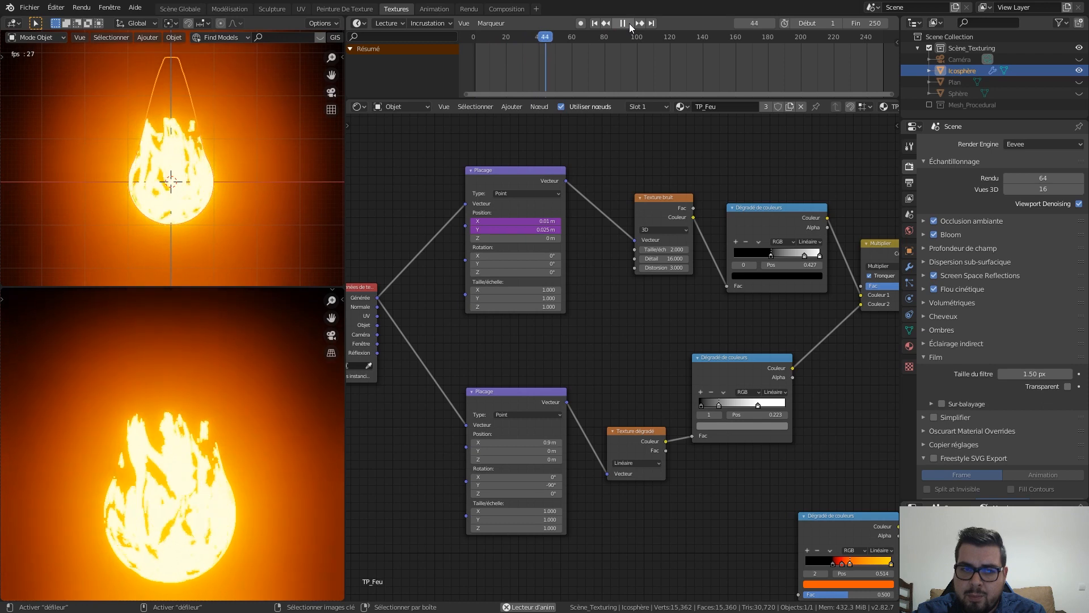
{"action": "left_click", "coordinate": [629, 23]}
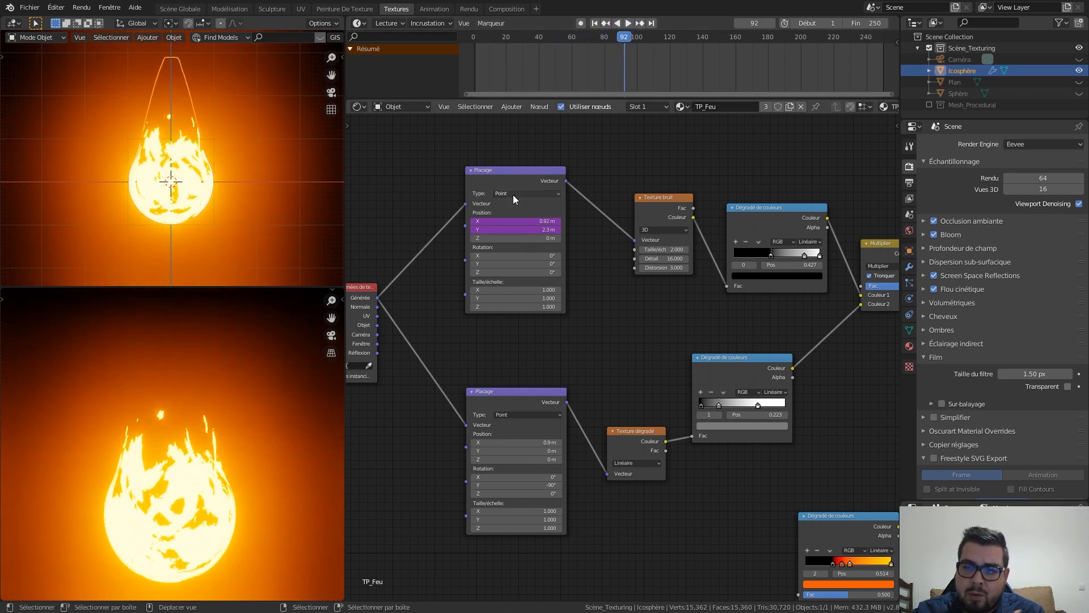
Drive the noise Placage's Z position with #frame*0.001, and preview the animation from frame 1
{"action": "left_click", "coordinate": [504, 238]}
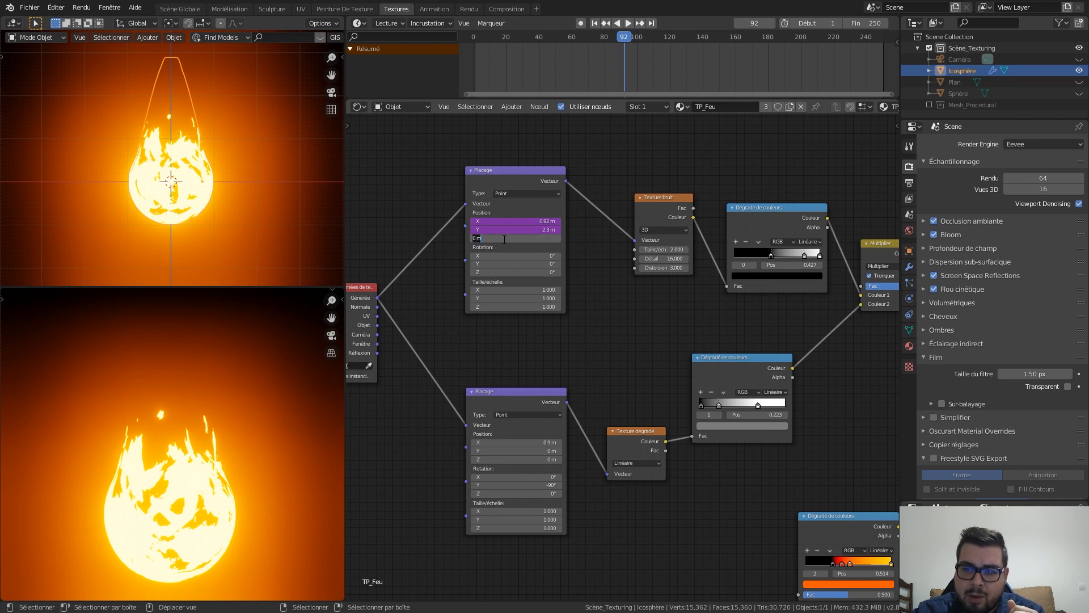
{"action": "type", "text": "#frame*0"}
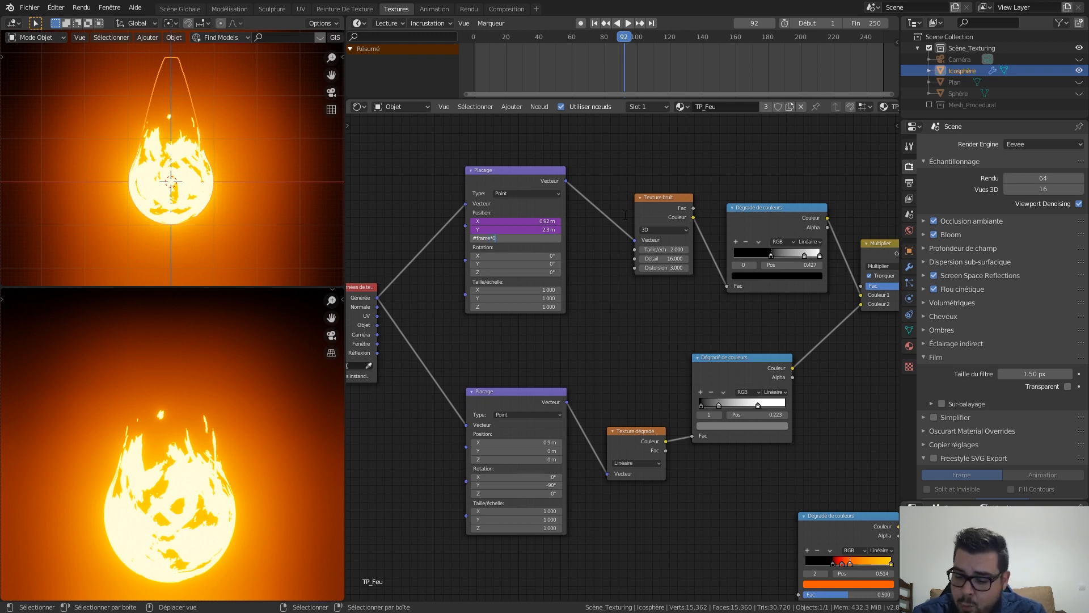
{"action": "type", "text": ".001"}
{"action": "key", "text": "Return"}
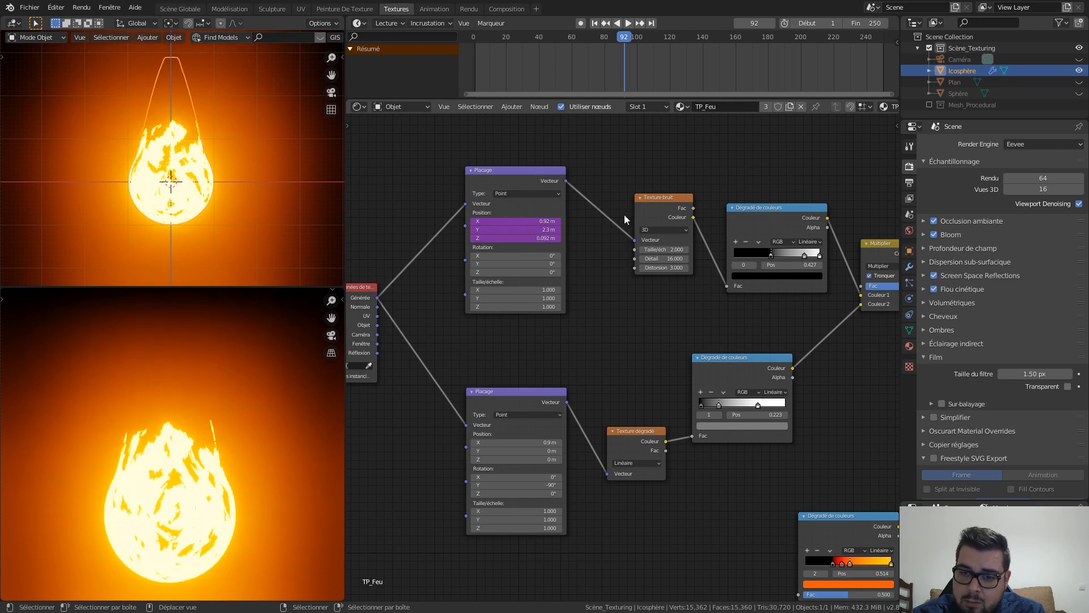
{"action": "left_click", "coordinate": [594, 24]}
{"action": "left_click", "coordinate": [627, 23]}
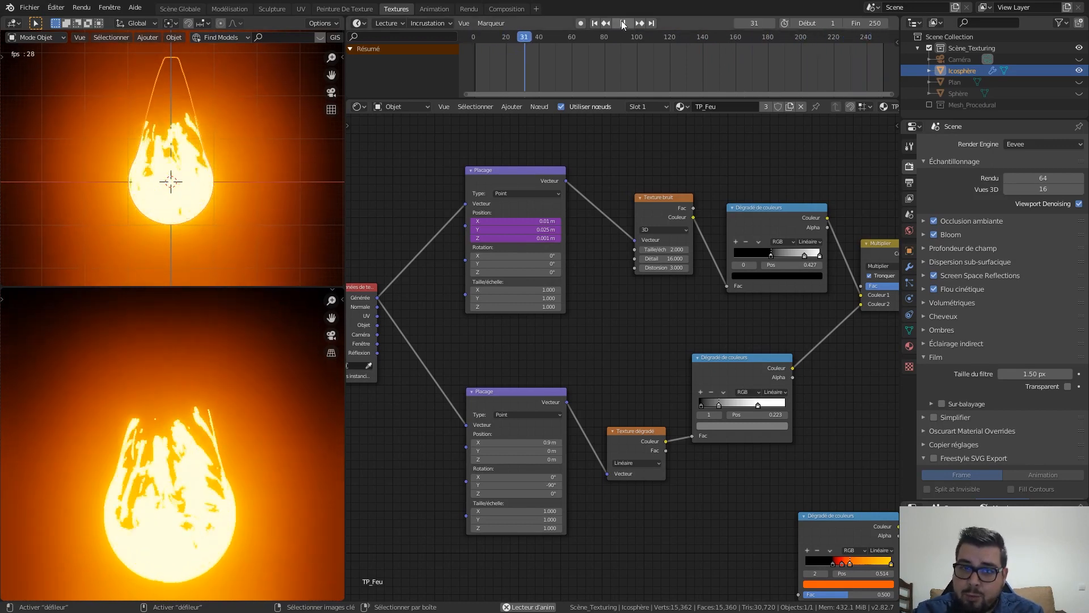
{"action": "left_click", "coordinate": [621, 23]}
{"action": "left_click", "coordinate": [601, 22]}
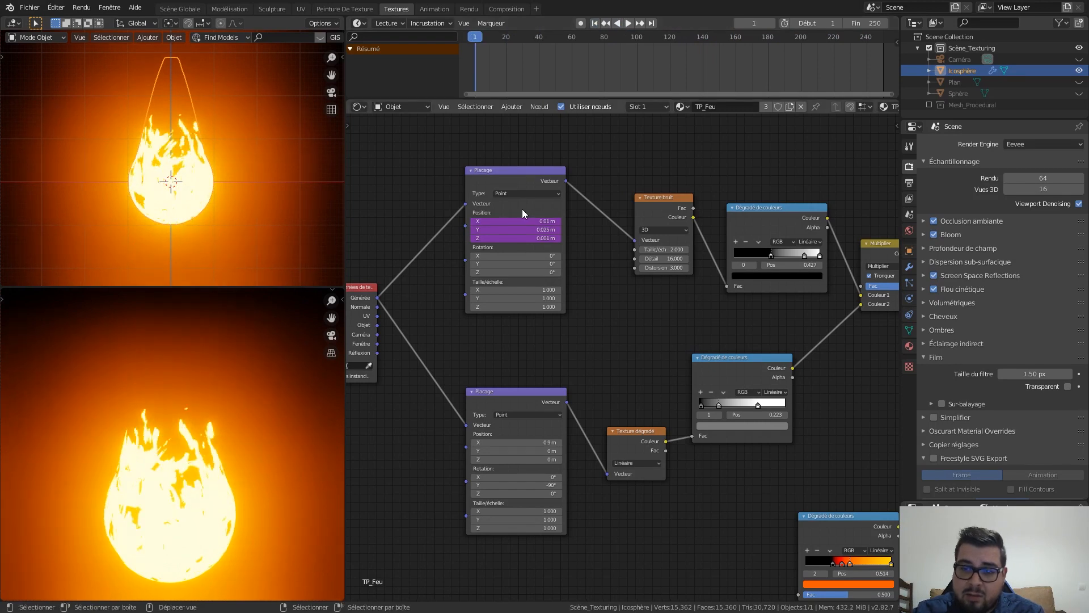
Drive the noise Placage's X rotation with #frame*0.2
{"action": "left_click_drag", "start_coordinate": [510, 256], "coordinate": [539, 265]}
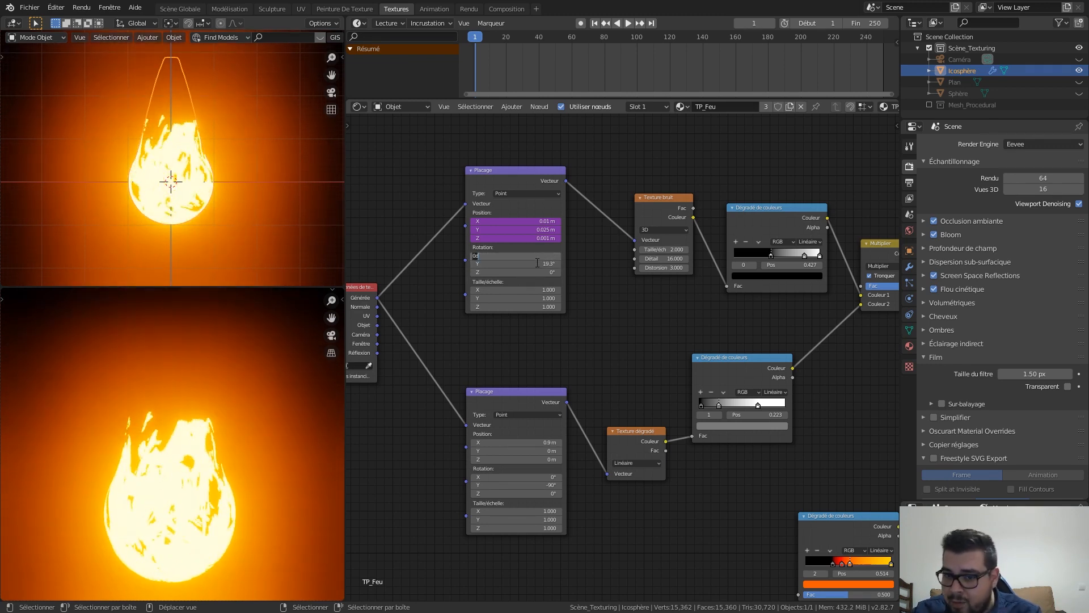
{"action": "left_click", "coordinate": [539, 263]}
{"action": "left_click", "coordinate": [539, 259]}
{"action": "left_click", "coordinate": [536, 258]}
{"action": "type", "text": "#frame"}
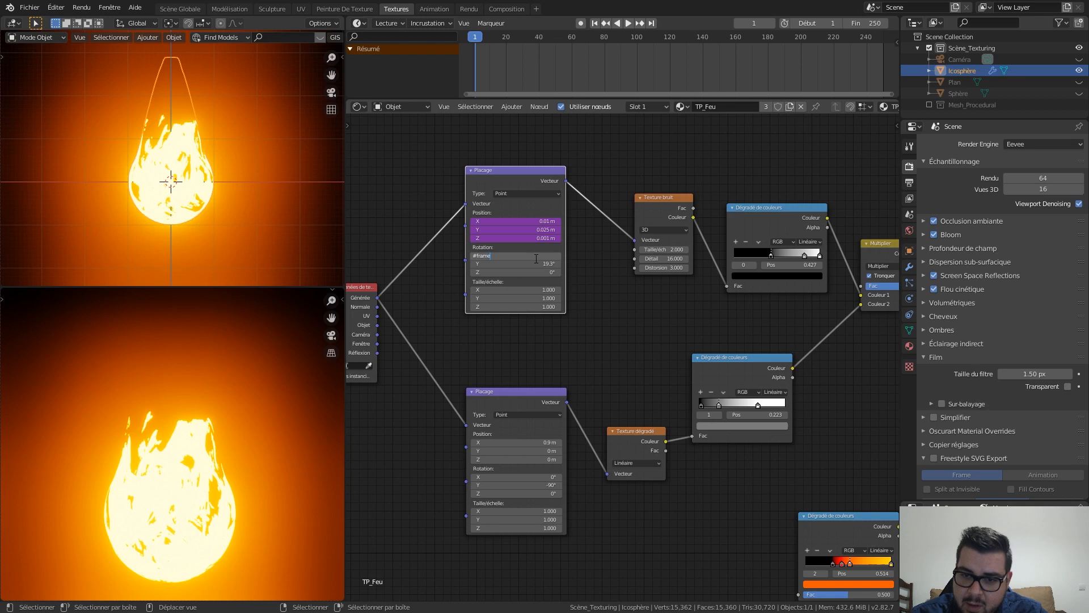
{"action": "type", "text": "*0.2"}
{"action": "key", "text": "Return"}
Drive the noise Placage's Y rotation with #frame*0.3, and briefly preview the animation before returning to frame 1
{"action": "left_click", "coordinate": [540, 264]}
{"action": "type", "text": "#fram"}
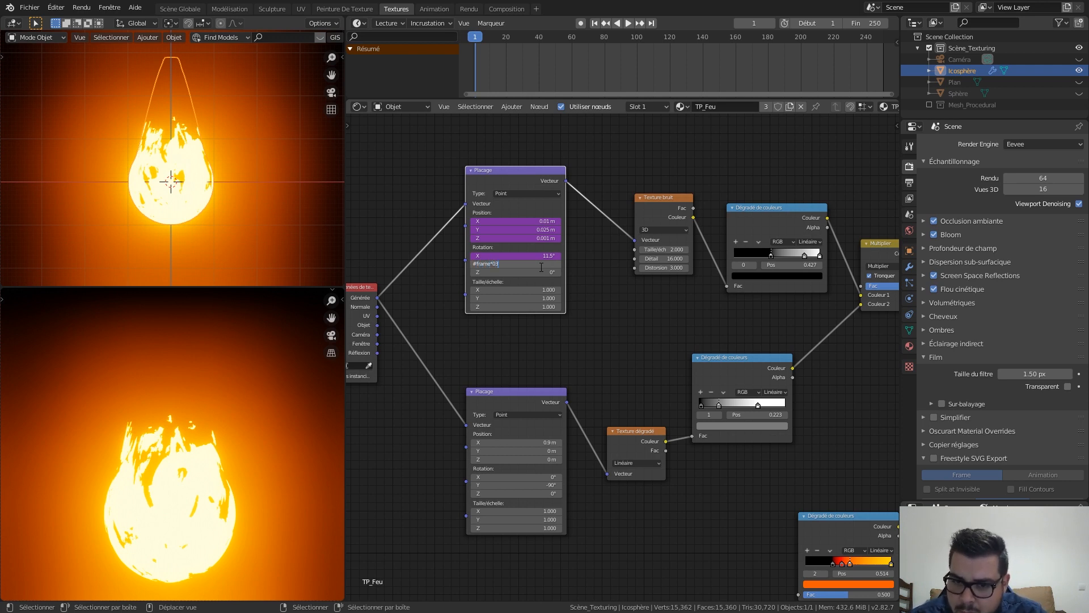
{"action": "type", "text": "e*0.3"}
{"action": "key", "text": "Return"}
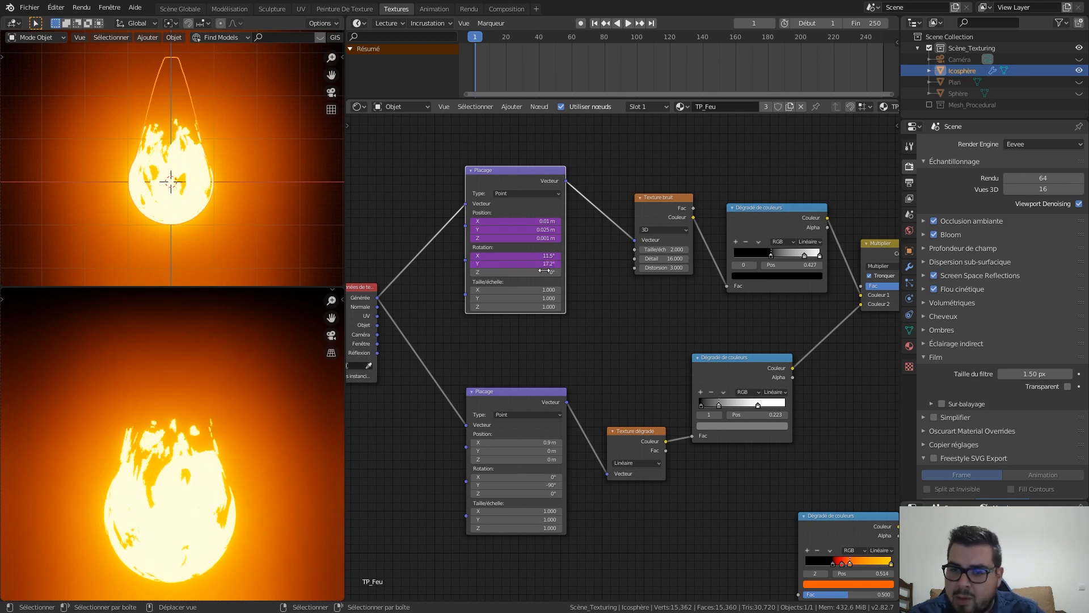
{"action": "left_click", "coordinate": [628, 23]}
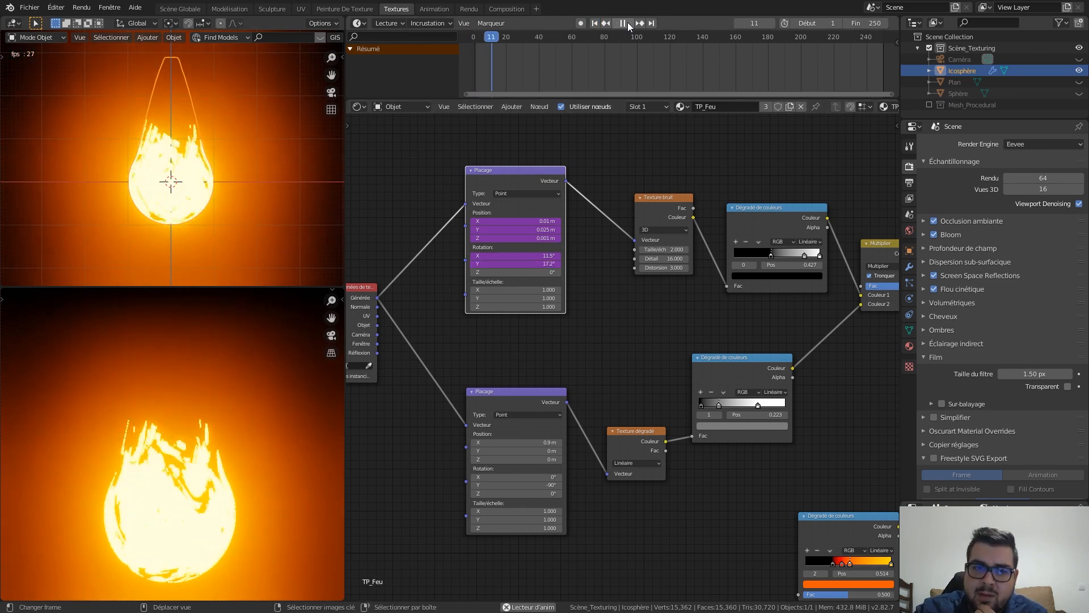
{"action": "left_click", "coordinate": [598, 25]}
Change the noise Placage's rotation drivers to frame*0.002 on X and frame*0.003 on Y, and play the animation up to frame 161
{"action": "left_click", "coordinate": [536, 256]}
{"action": "left_click", "coordinate": [539, 258]}
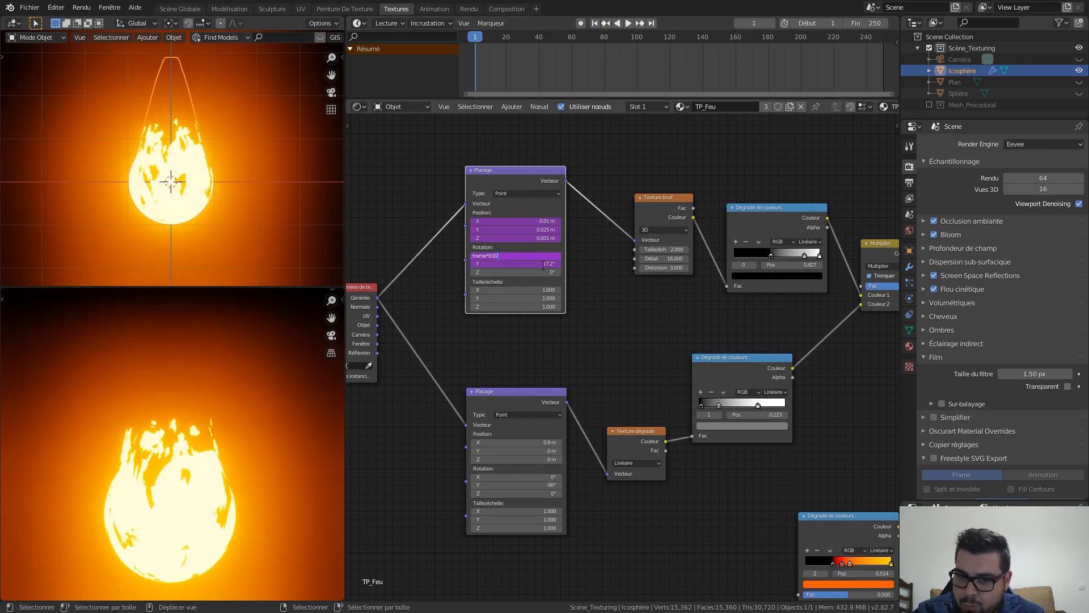
{"action": "key", "text": "Return"}
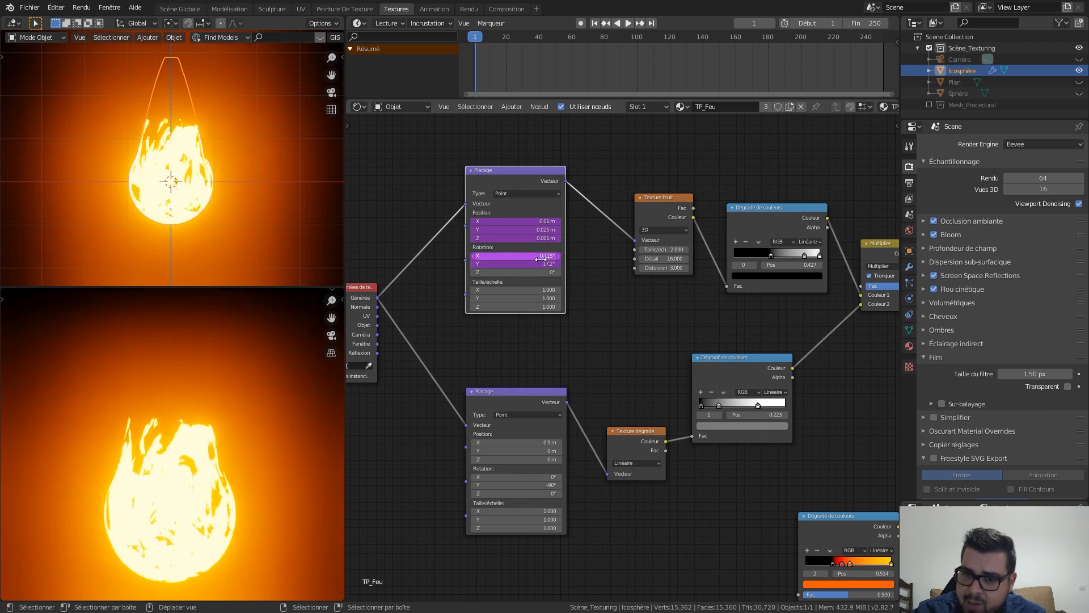
{"action": "left_click", "coordinate": [538, 264]}
{"action": "left_click", "coordinate": [539, 264]}
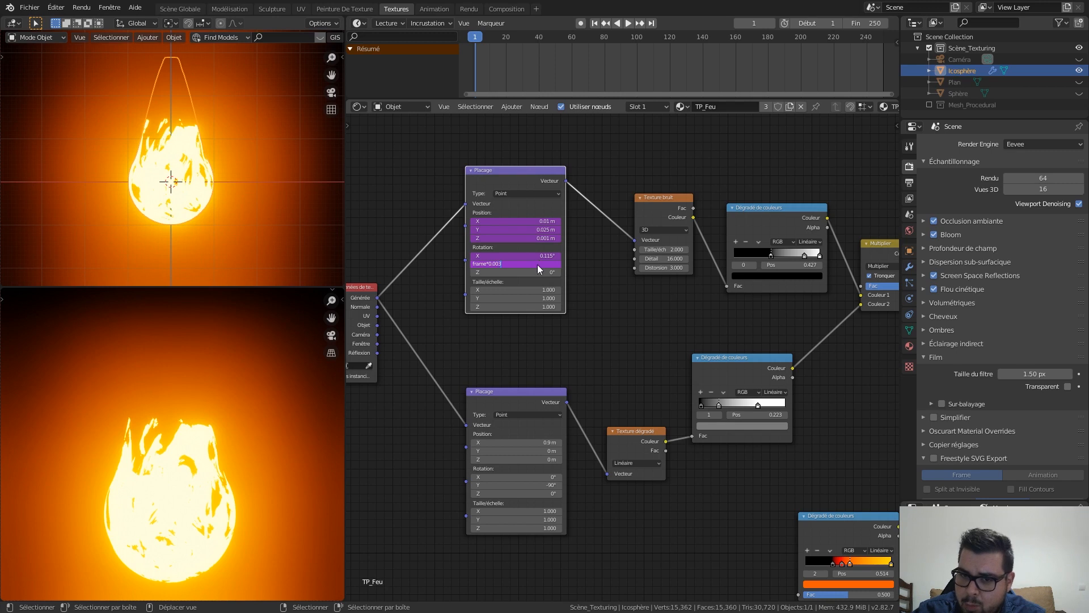
{"action": "key", "text": "Return"}
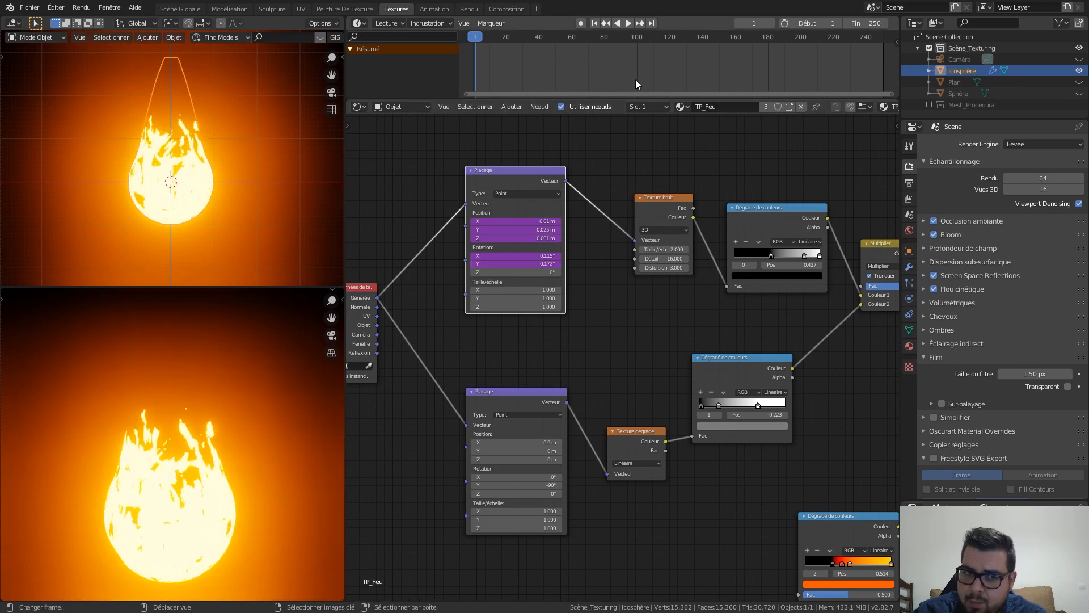
{"action": "left_click", "coordinate": [628, 23]}
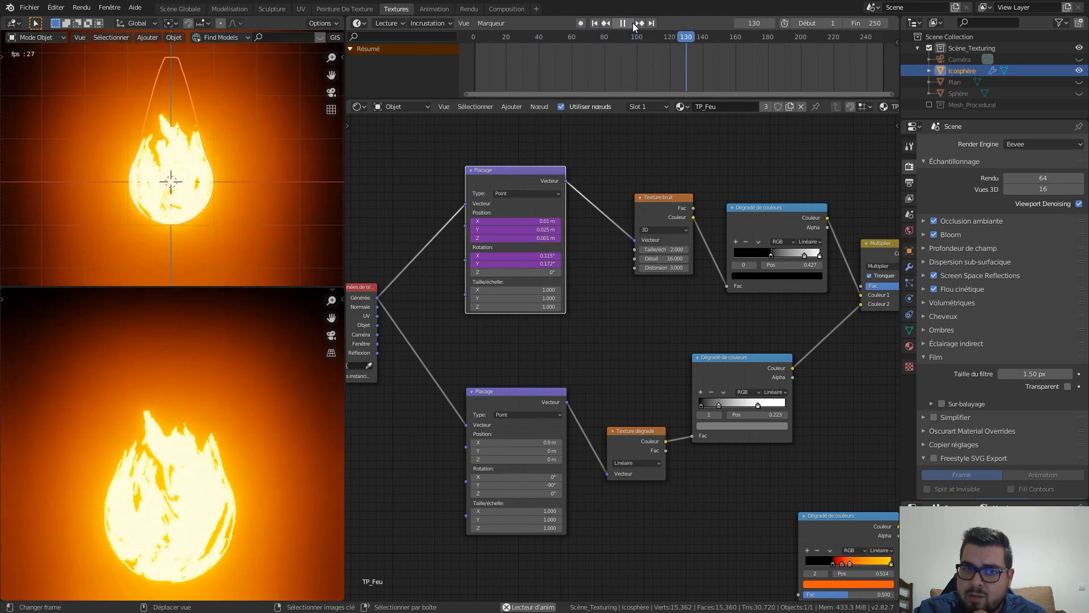
{"action": "left_click", "coordinate": [632, 23]}
Try an X position of 0.8 m on the gradient Placage and restore it to 0.9 m
{"action": "middle_click_drag", "start_coordinate": [607, 357], "coordinate": [647, 278]}
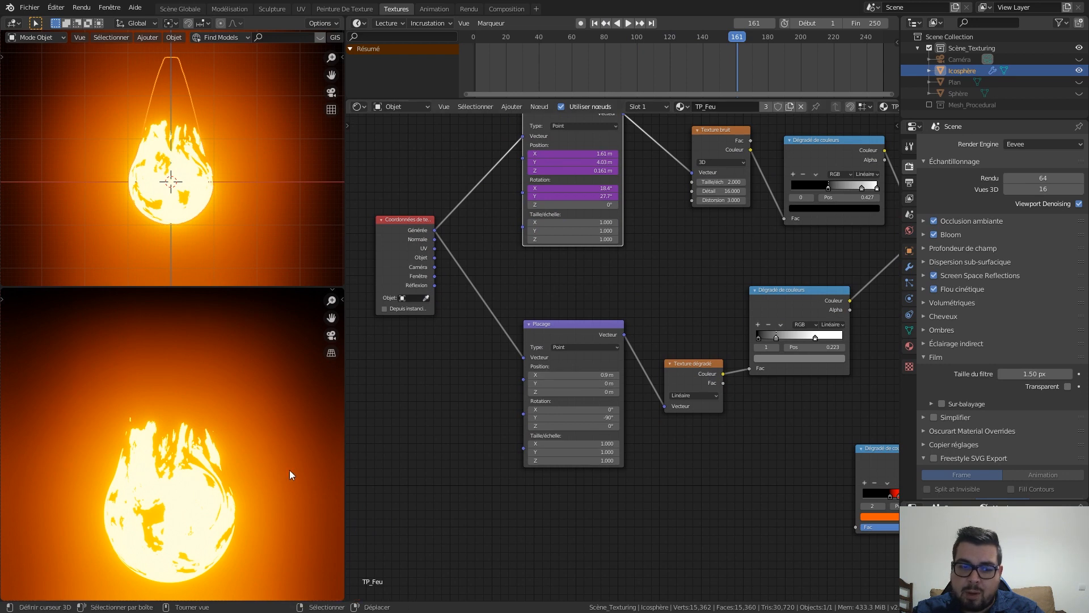
{"action": "left_click", "coordinate": [602, 374]}
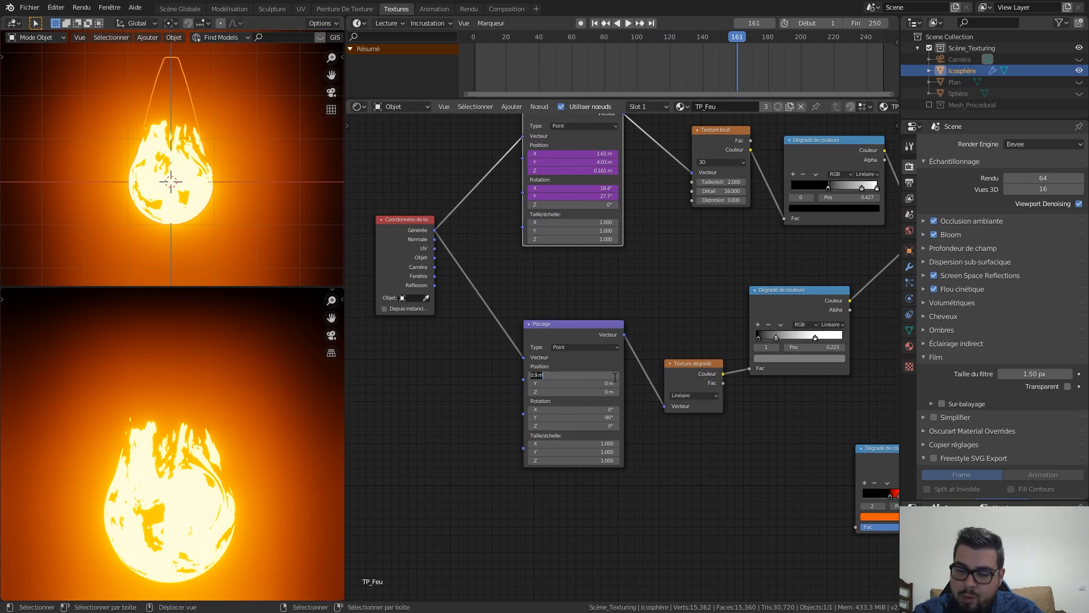
{"action": "type", "text": "0.8"}
{"action": "key", "text": "Return"}
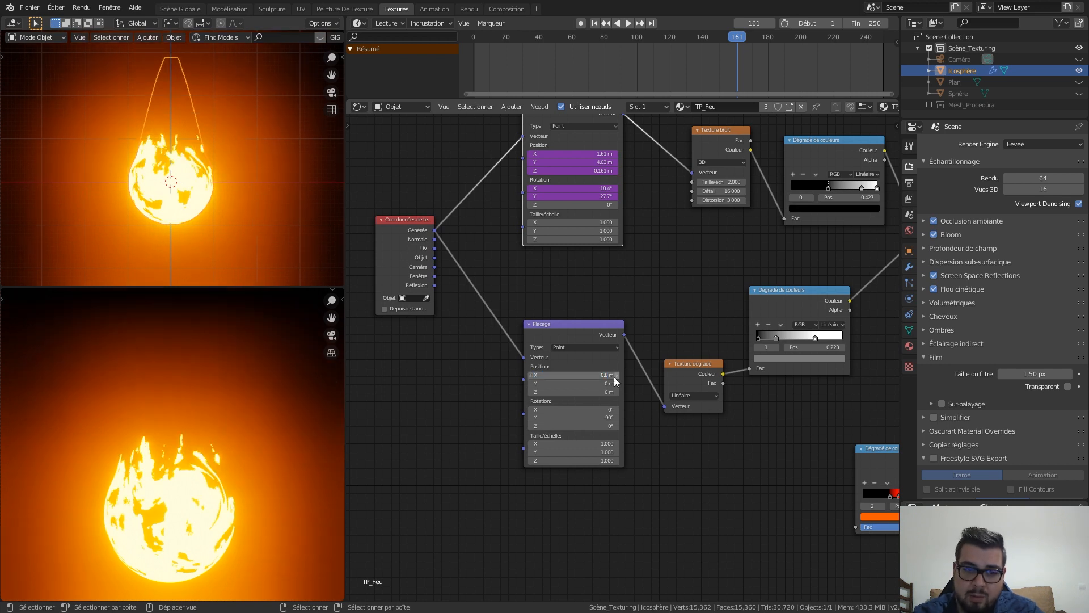
{"action": "left_click", "coordinate": [603, 375]}
{"action": "type", "text": "0.9"}
{"action": "key", "text": "Return"}
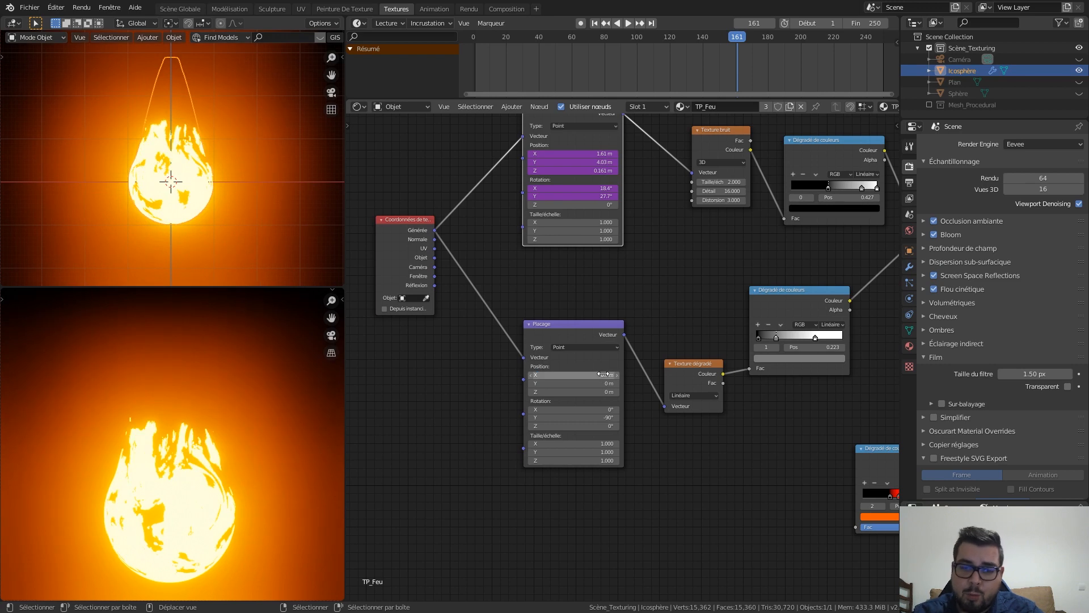
Try X positions of 1.2 m and 1.1 m on the gradient Placage to compare flame heights
{"action": "left_click", "coordinate": [602, 374]}
{"action": "type", "text": "1"}
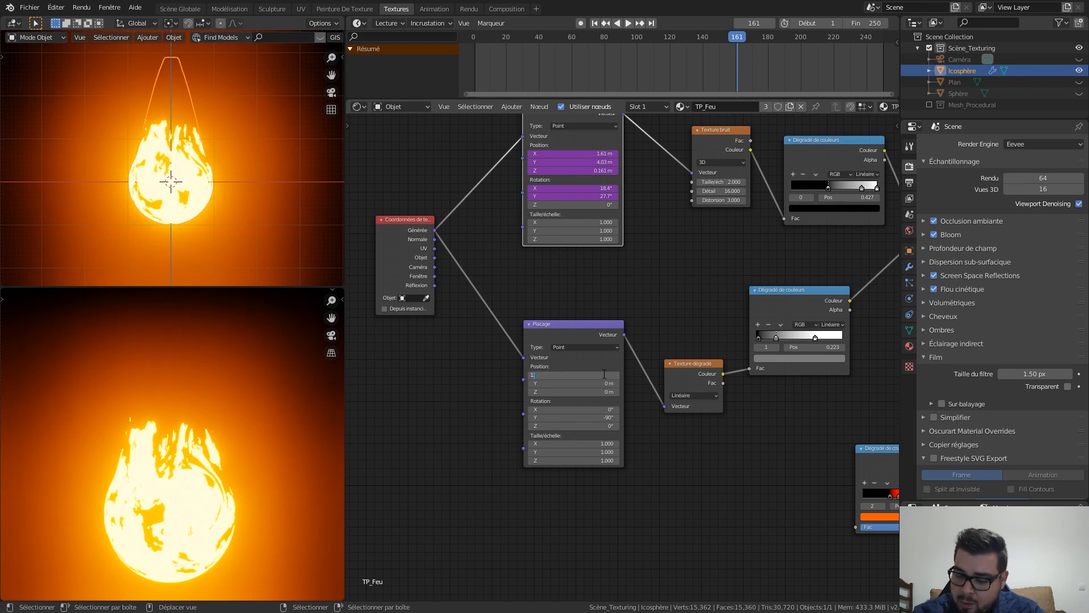
{"action": "key", "text": "Return"}
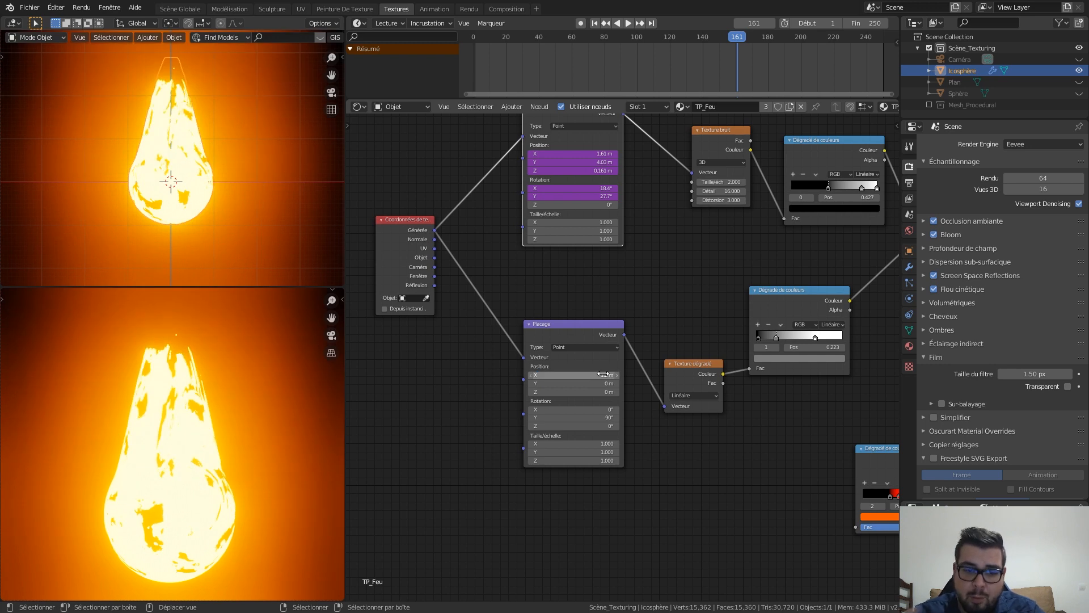
{"action": "left_click", "coordinate": [602, 375]}
{"action": "type", "text": "1.2 m"}
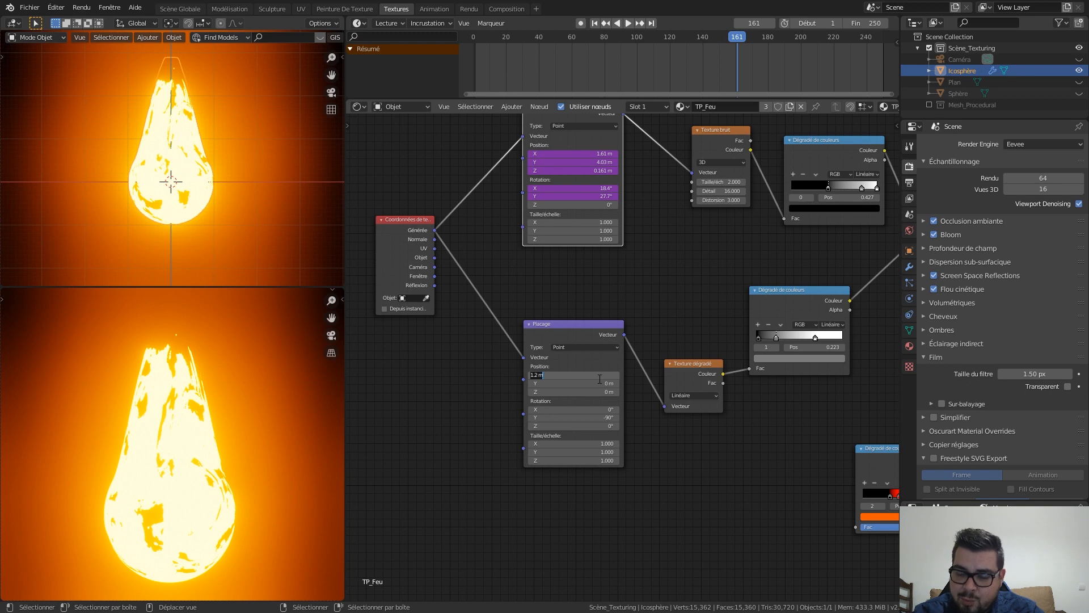
{"action": "type", "text": "1"}
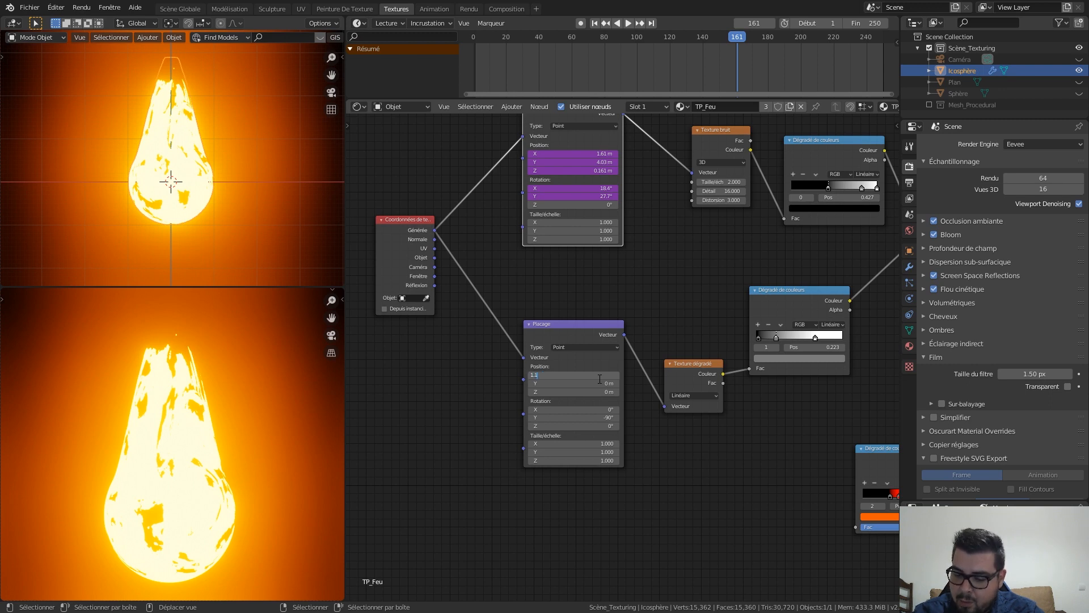
{"action": "type", "text": ".1"}
{"action": "key", "text": "Return"}
Set the gradient Placage's X position to 1 m, and play the animation from frame 1 to frame 149
{"action": "left_click", "coordinate": [591, 375]}
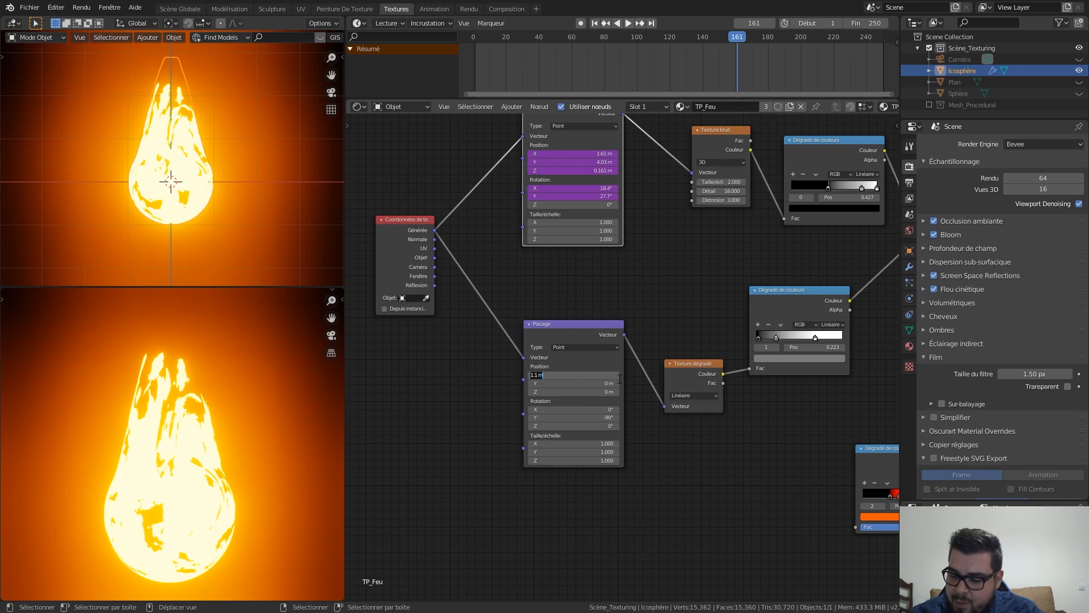
{"action": "type", "text": "1"}
{"action": "key", "text": "Return"}
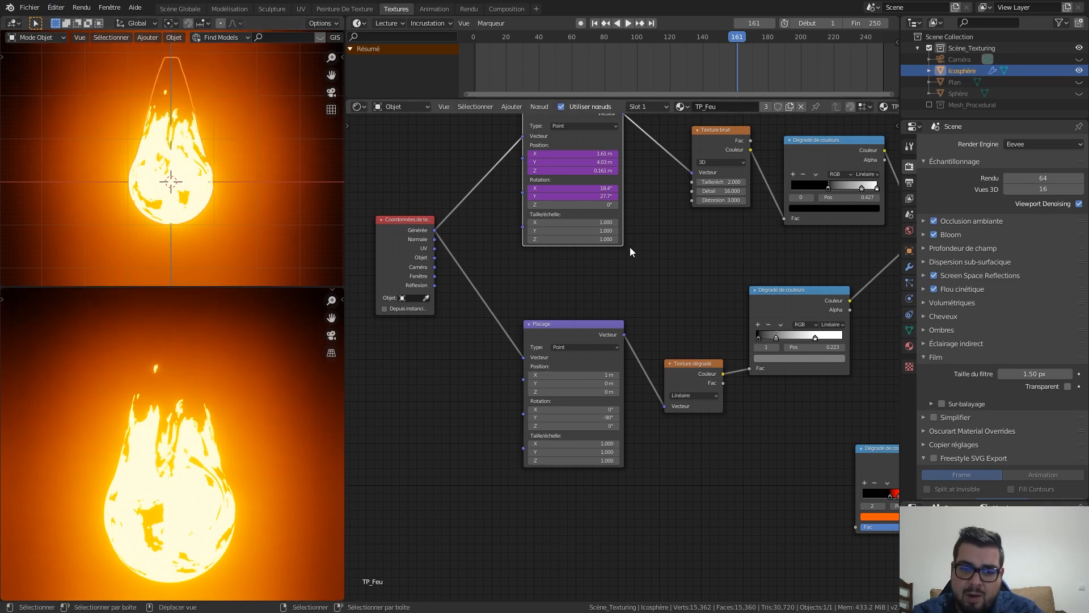
{"action": "left_click", "coordinate": [606, 23]}
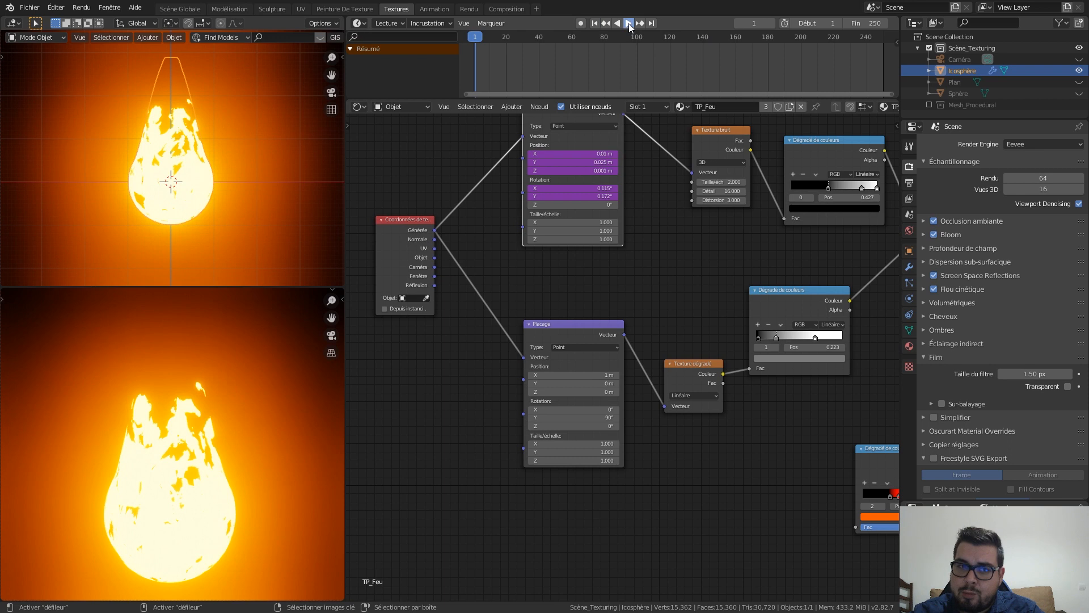
{"action": "left_click", "coordinate": [628, 23]}
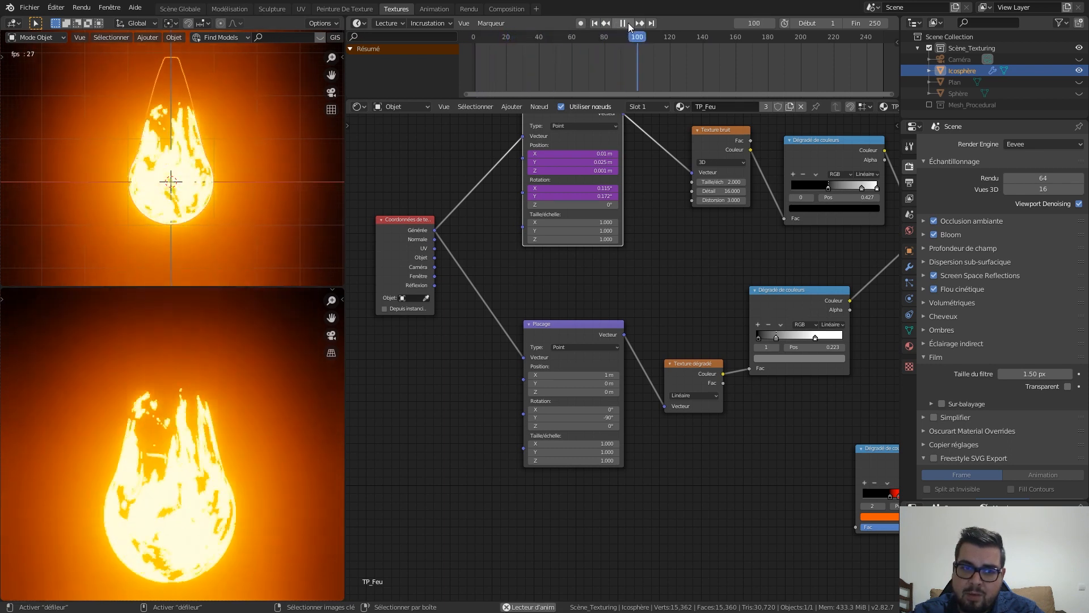
{"action": "left_click", "coordinate": [627, 23]}
On the Emission colour ramp, set the black stop's position to 0.25 and the dark red stop's position to 0.35
{"action": "middle_click_drag", "start_coordinate": [694, 200], "coordinate": [589, 219]}
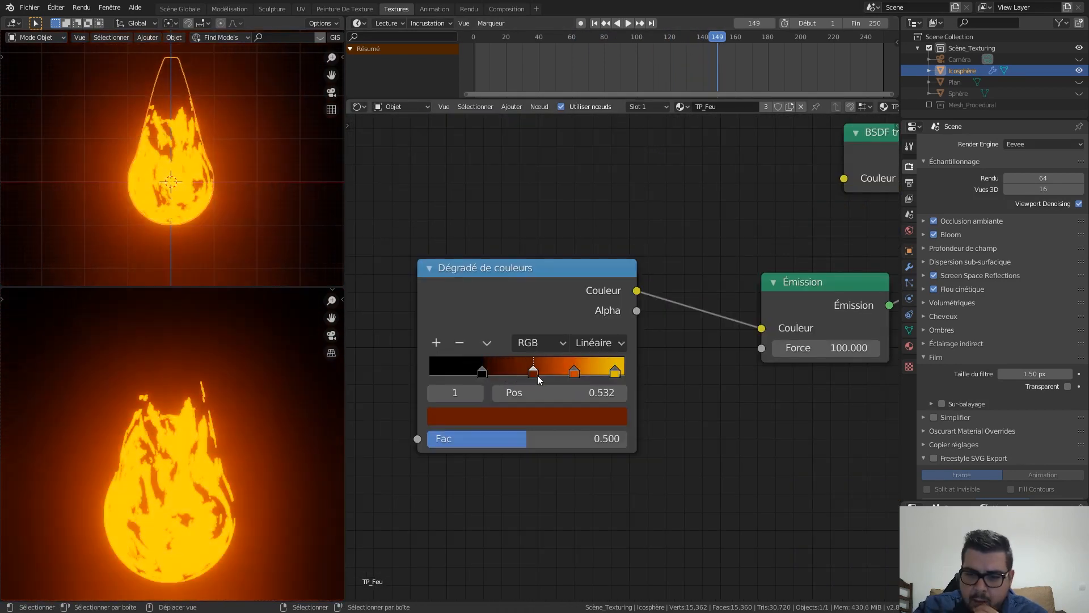
{"action": "left_click_drag", "start_coordinate": [537, 376], "coordinate": [481, 372]}
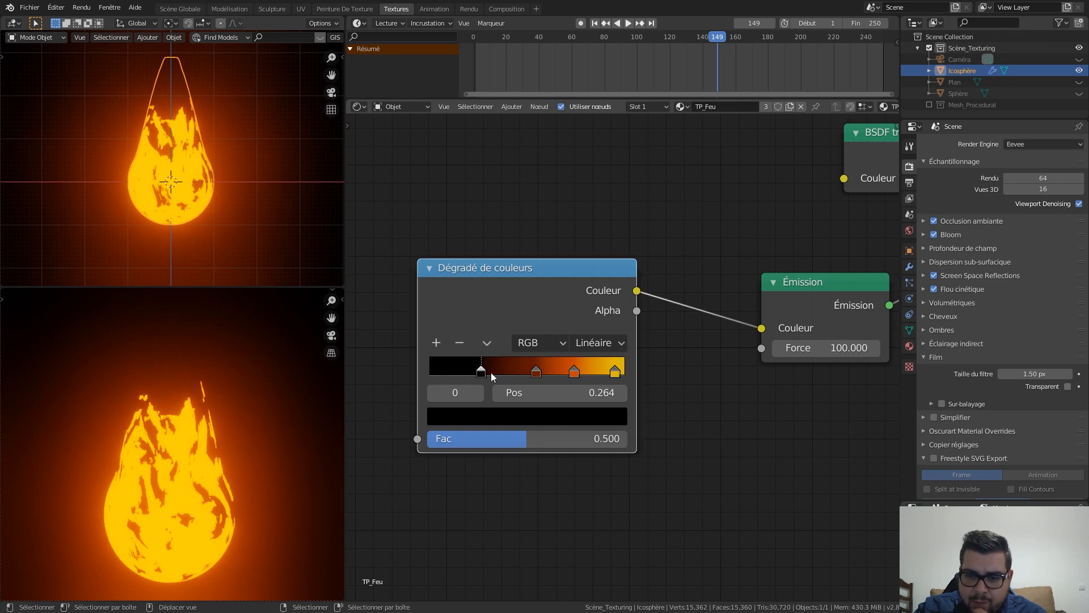
{"action": "left_click", "coordinate": [573, 395]}
{"action": "type", "text": "0.25"}
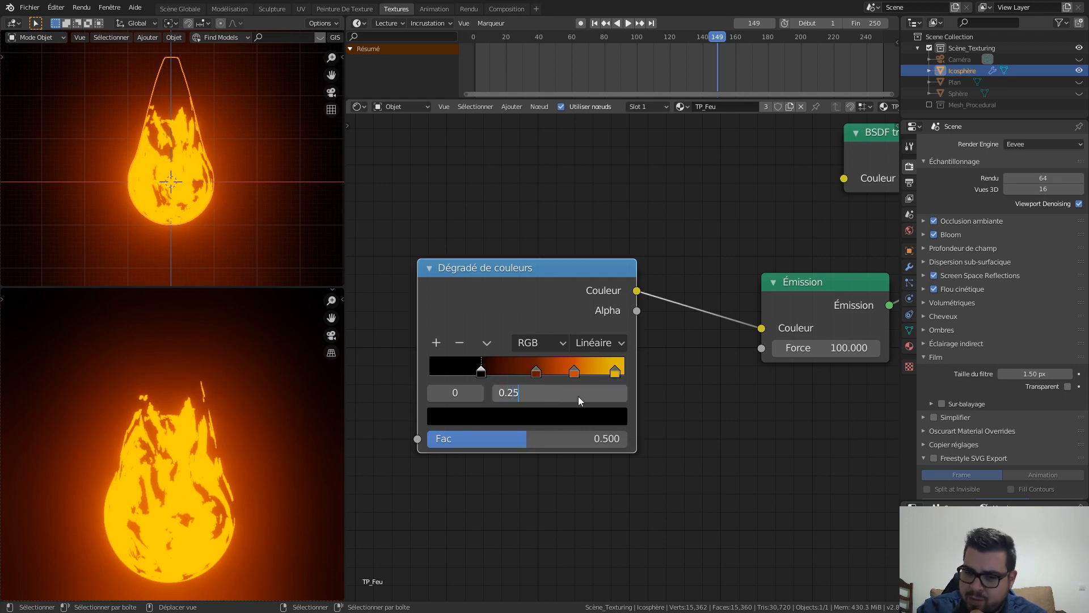
{"action": "key", "text": "Return"}
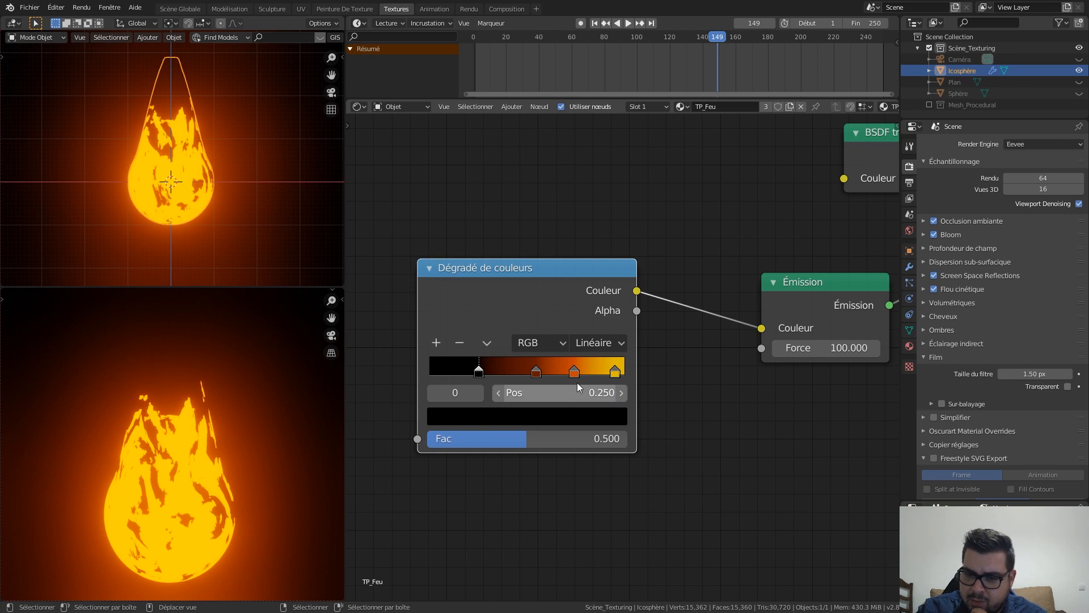
{"action": "left_click", "coordinate": [536, 372]}
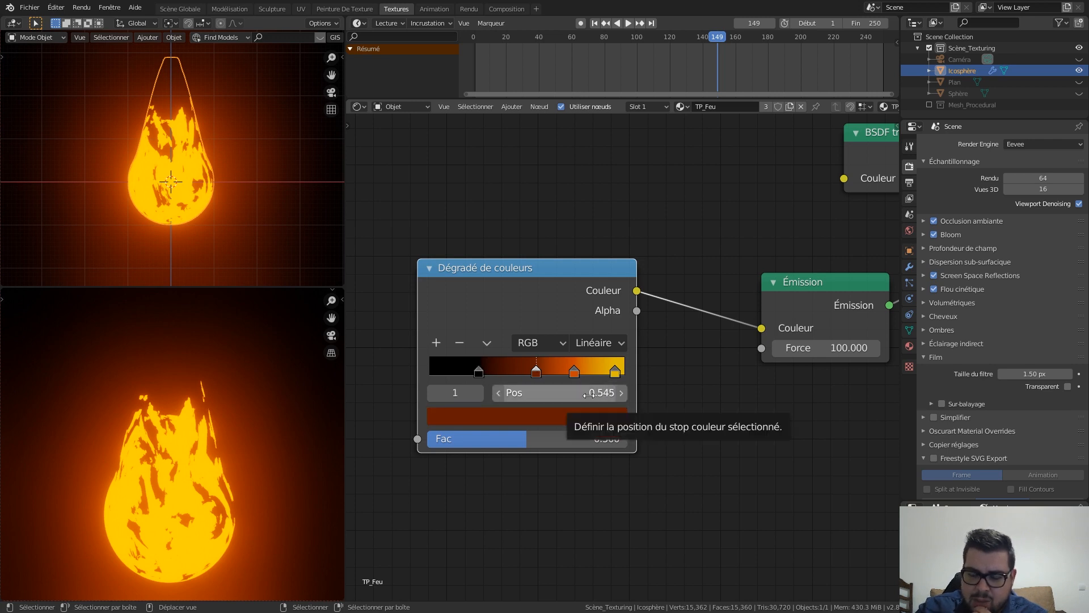
{"action": "left_click", "coordinate": [590, 396]}
{"action": "type", "text": "0.35"}
{"action": "key", "text": "Return"}
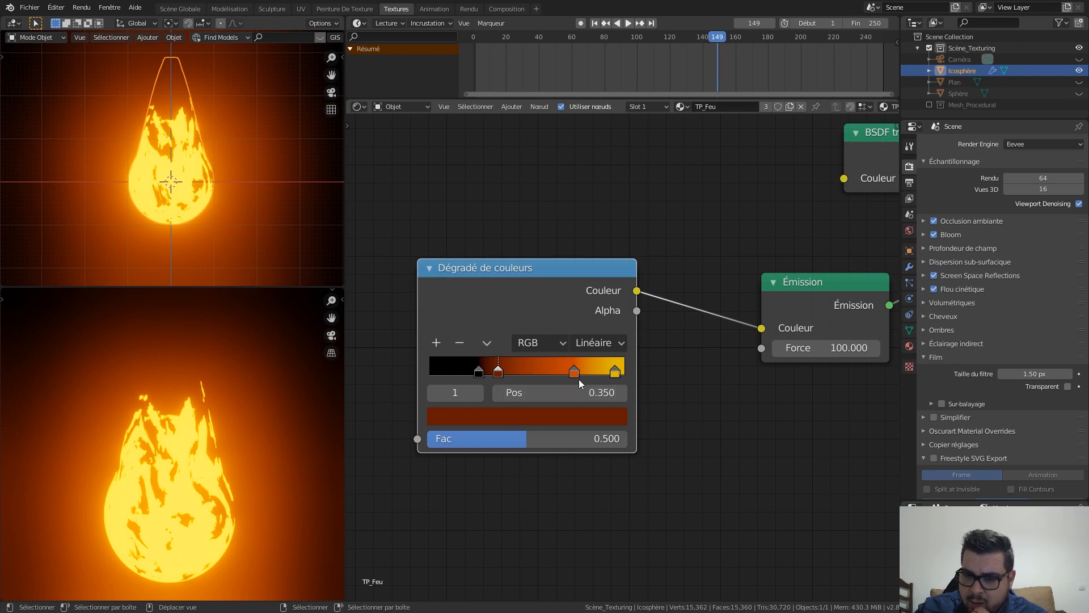
Try the Emission ramp's orange stop at 0.5, set it to 0.65, and inspect the flame from another angle
{"action": "left_click", "coordinate": [575, 372]}
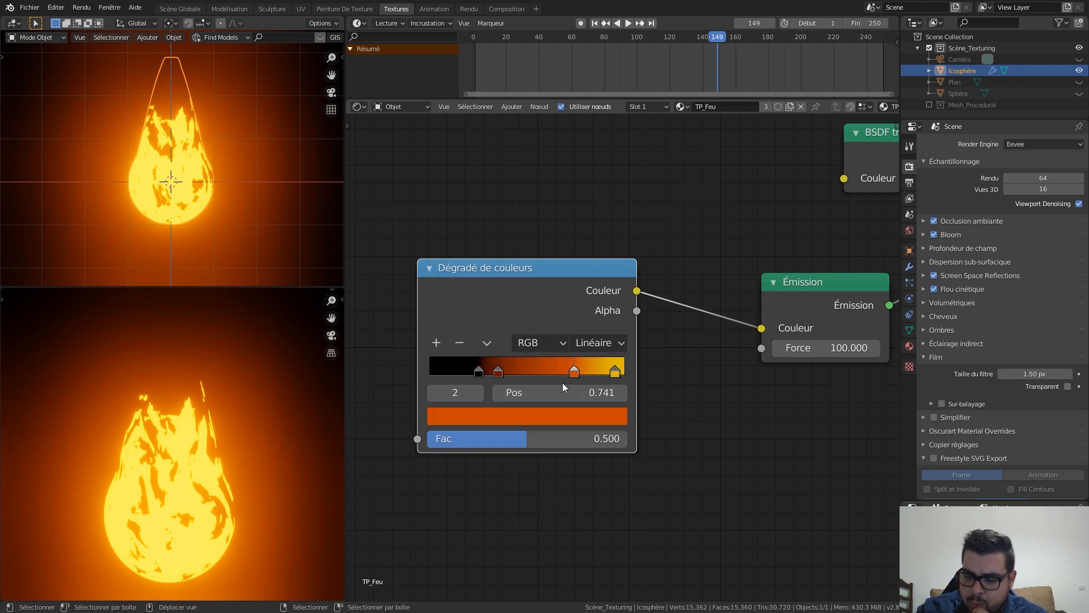
{"action": "left_click", "coordinate": [579, 393]}
{"action": "type", "text": "0.5"}
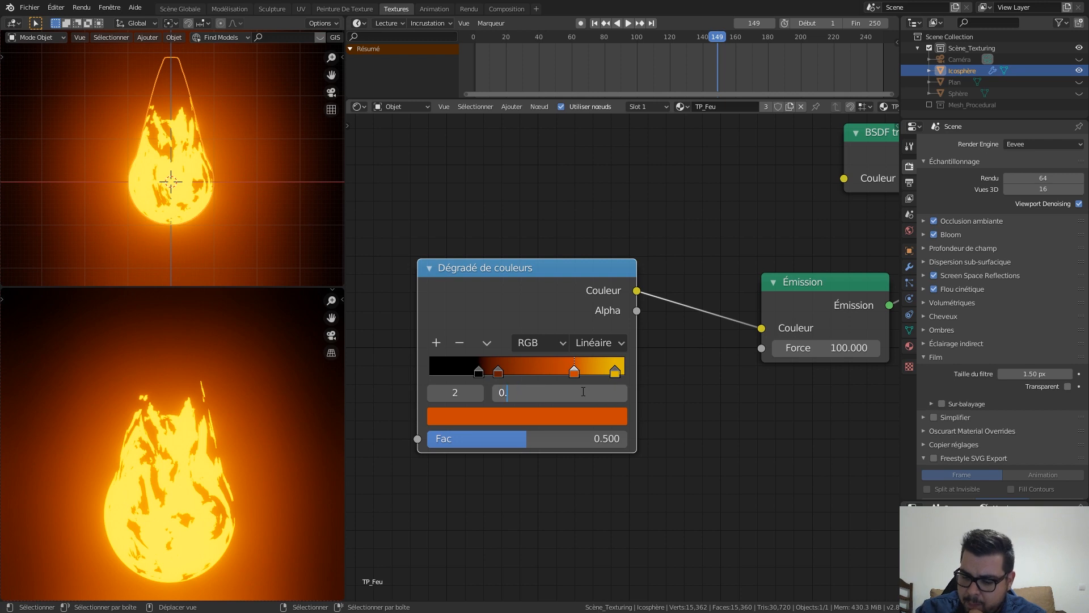
{"action": "key", "text": "Return"}
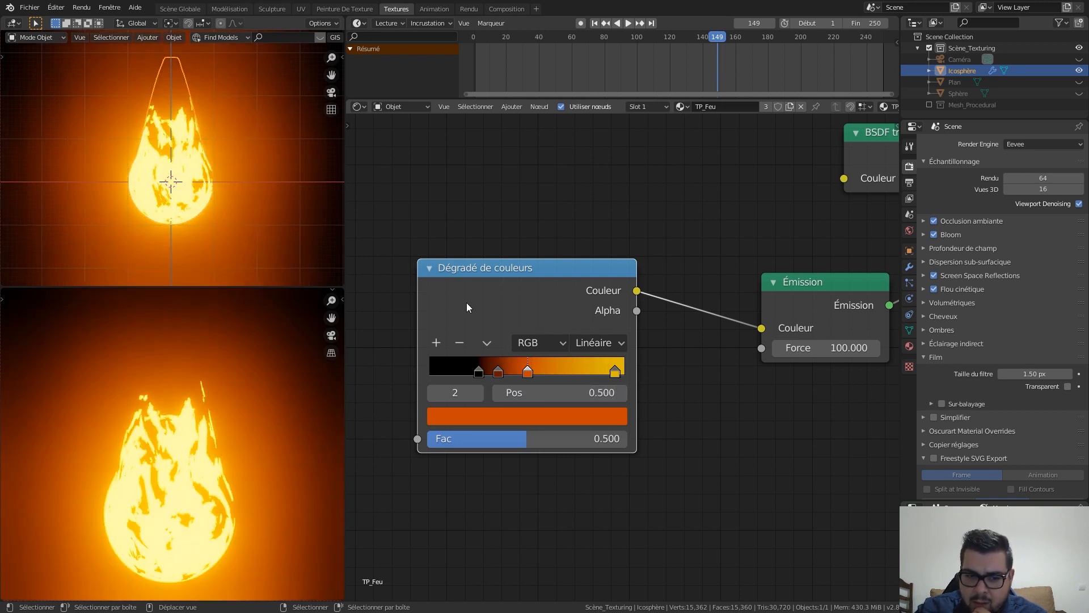
{"action": "left_click", "coordinate": [593, 387]}
{"action": "type", "text": "0.65"}
{"action": "key", "text": "Return"}
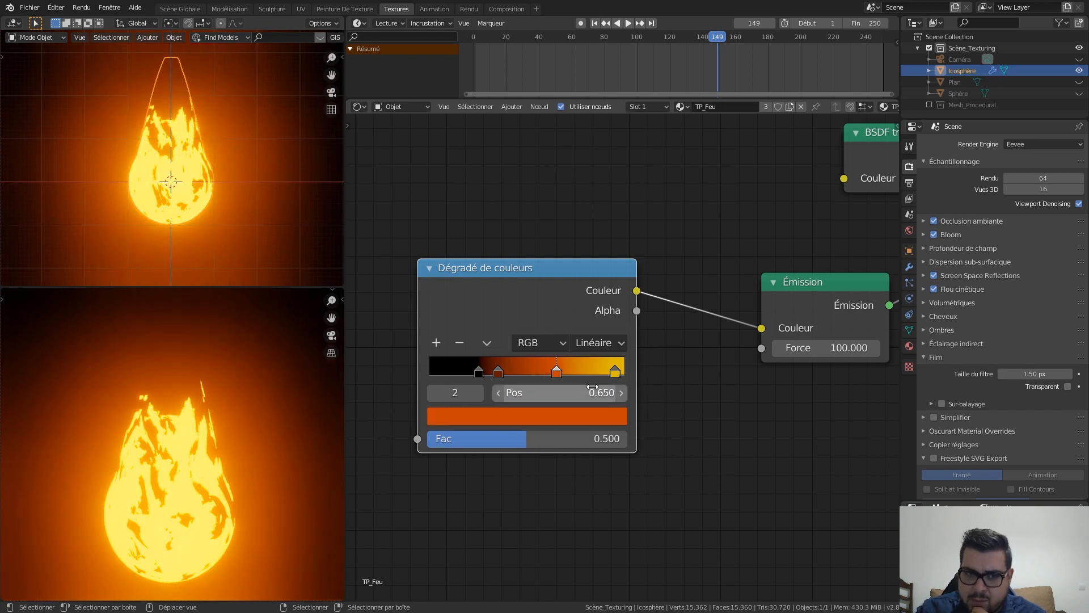
{"action": "left_click", "coordinate": [617, 371]}
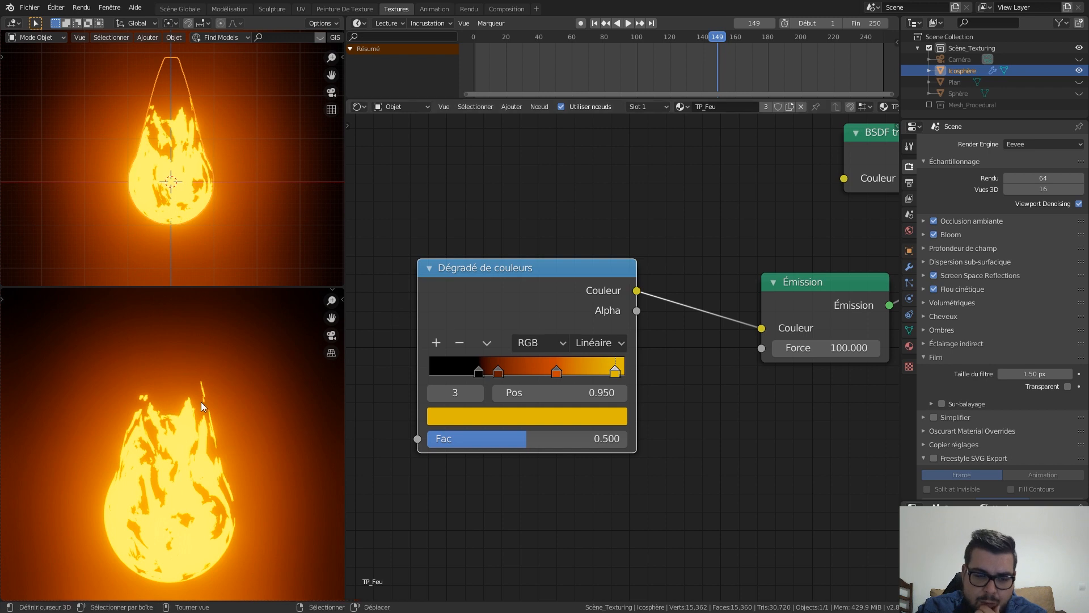
{"action": "middle_click_drag", "start_coordinate": [196, 420], "coordinate": [128, 362]}
{"action": "scroll", "coordinate": [180, 203], "scroll_direction": "up", "scroll_amount": 4}
{"action": "scroll", "coordinate": [181, 209], "scroll_direction": "down", "scroll_amount": 3}
{"action": "scroll", "coordinate": [202, 390], "scroll_direction": "down", "scroll_amount": 5}
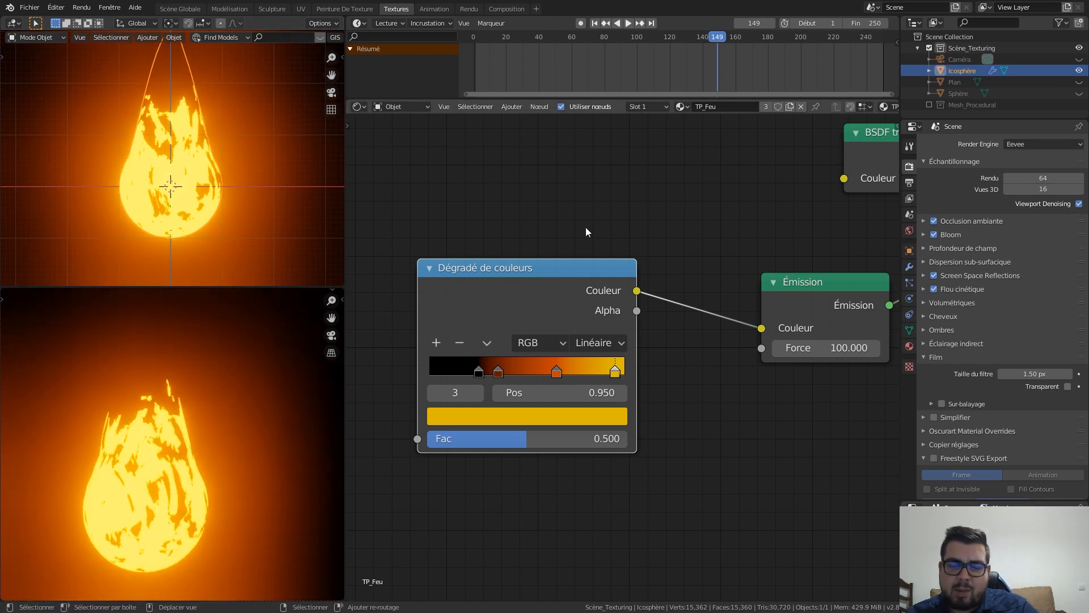
Move the noise colour ramp's light grey stop to about 0.705 and darken its colour to a value of 0.42
{"action": "middle_click_drag", "start_coordinate": [586, 227], "coordinate": [517, 440]}
{"action": "scroll", "coordinate": [688, 279], "scroll_direction": "down", "scroll_amount": 3}
{"action": "middle_click_drag", "start_coordinate": [652, 219], "coordinate": [798, 284]}
{"action": "scroll", "coordinate": [559, 270], "scroll_direction": "up", "scroll_amount": 2}
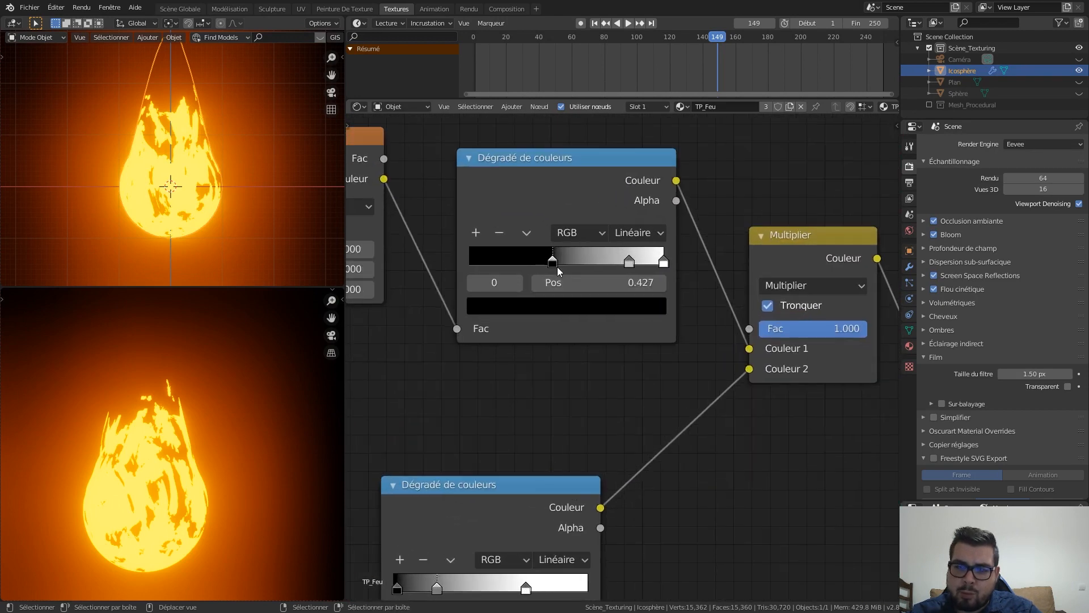
{"action": "mouse_move", "coordinate": [624, 260]}
{"action": "left_mouse_down"}
{"action": "mouse_move", "coordinate": [592, 263]}
{"action": "mouse_move", "coordinate": [666, 262]}
{"action": "mouse_move", "coordinate": [609, 264]}
{"action": "left_mouse_up"}
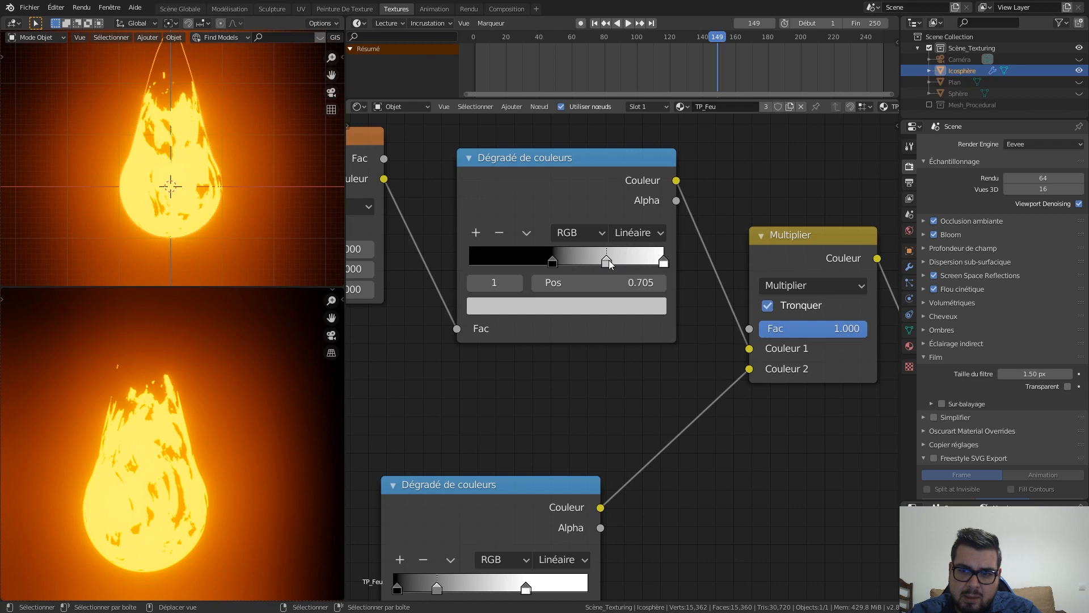
{"action": "left_click", "coordinate": [616, 307]}
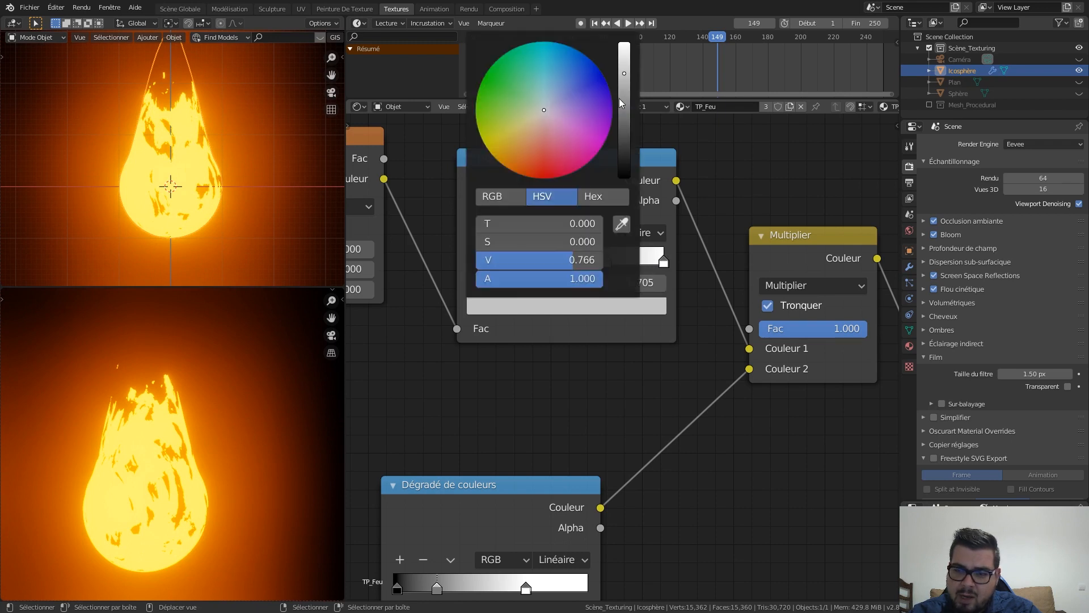
{"action": "left_click_drag", "start_coordinate": [624, 92], "coordinate": [624, 122]}
{"action": "left_click", "coordinate": [574, 261]}
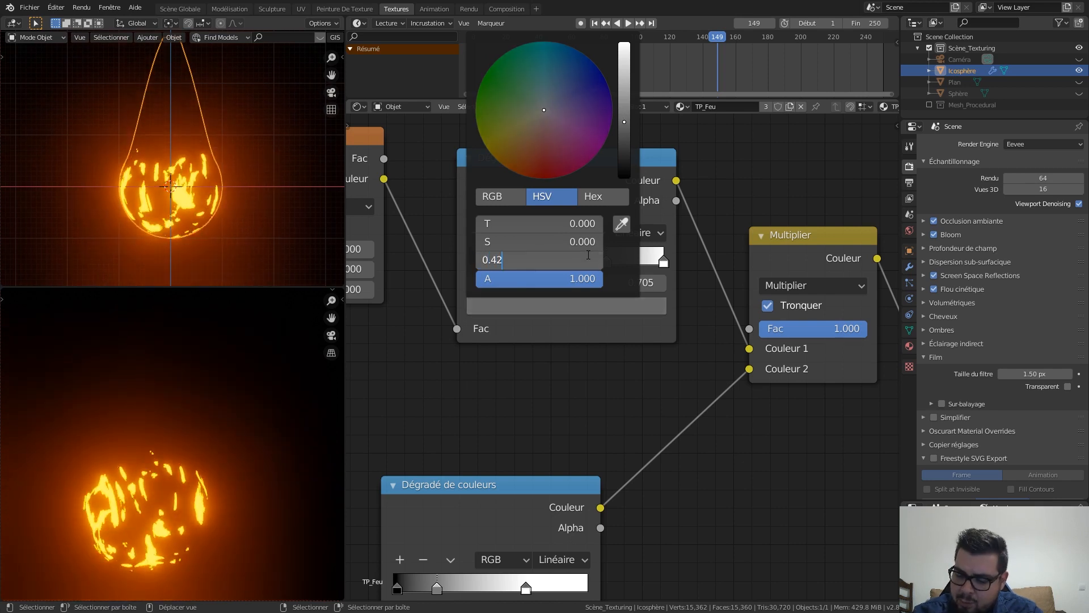
{"action": "key", "text": "Return"}
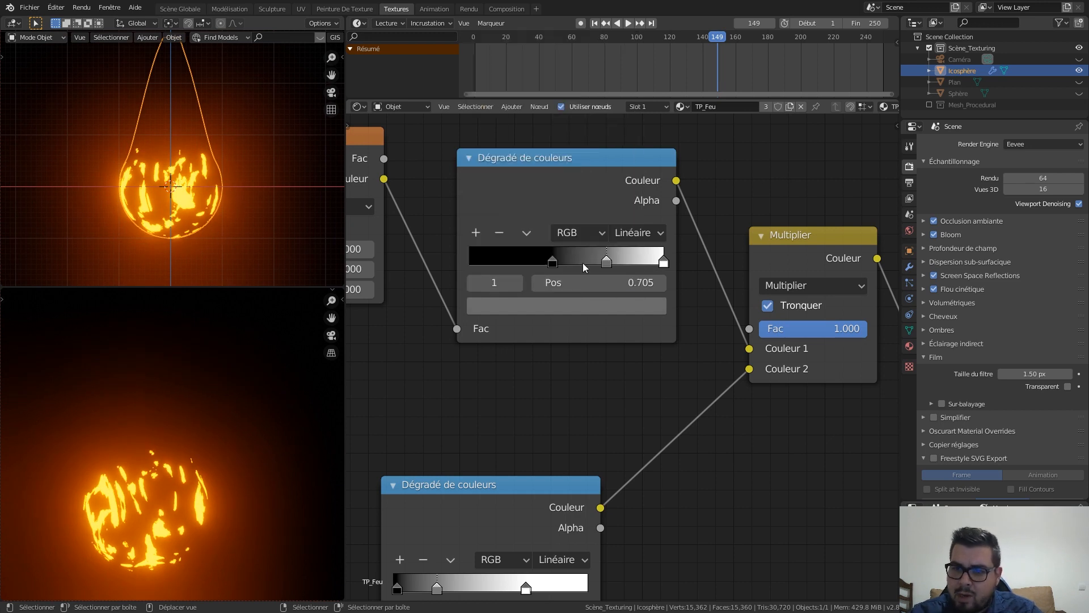
Shift the noise ramp's grey stop to about 0.595 and white stop to about 0.823, and play the animation from frame 1 to 176
{"action": "left_click_drag", "start_coordinate": [607, 262], "coordinate": [584, 268]}
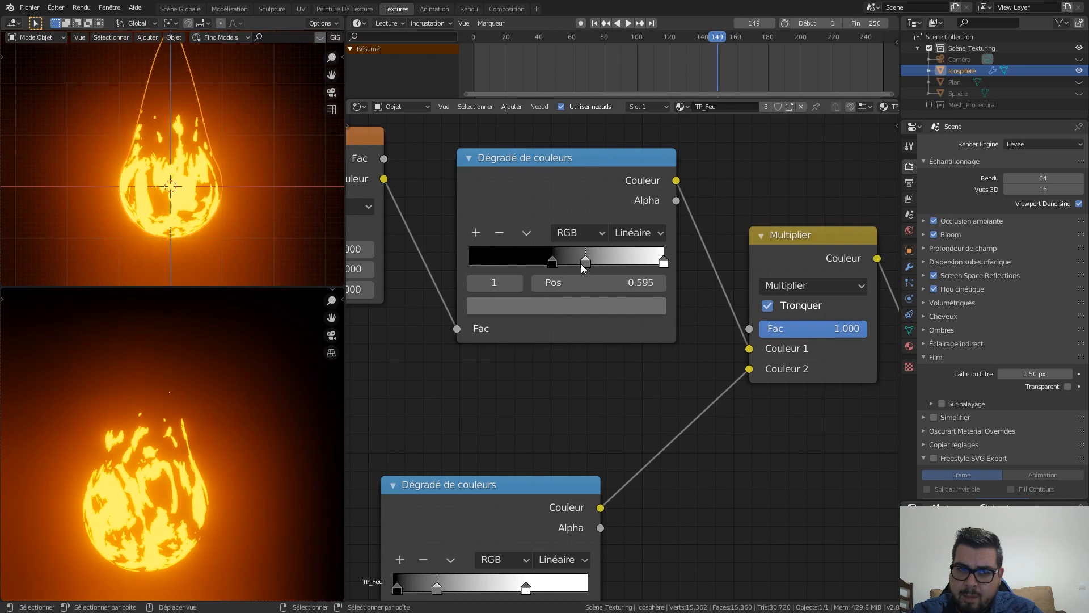
{"action": "left_click", "coordinate": [663, 262]}
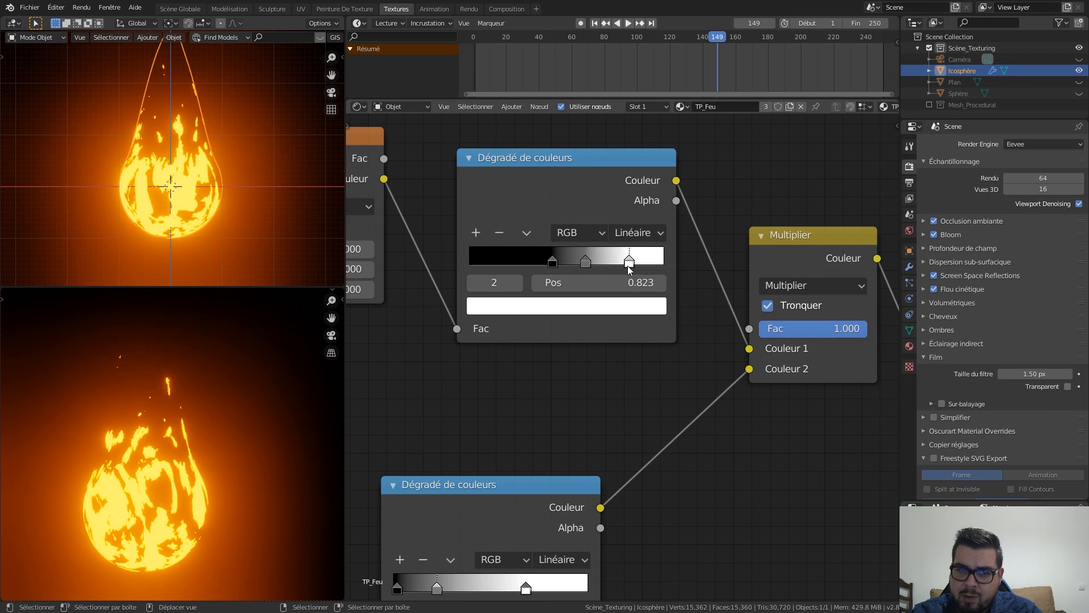
{"action": "left_click", "coordinate": [597, 24]}
{"action": "left_click", "coordinate": [625, 23]}
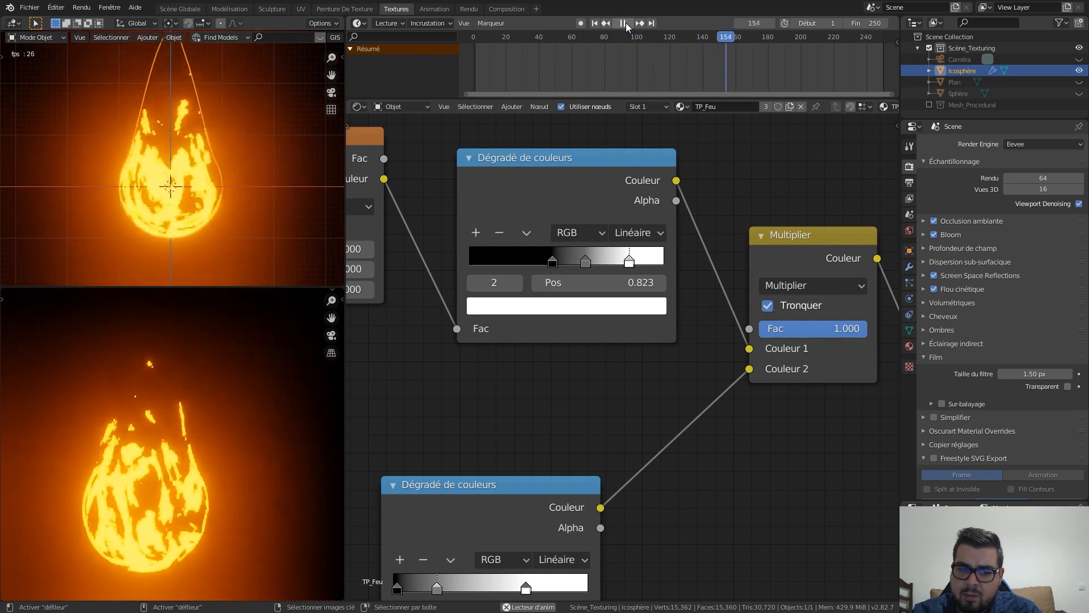
{"action": "left_click", "coordinate": [625, 23]}
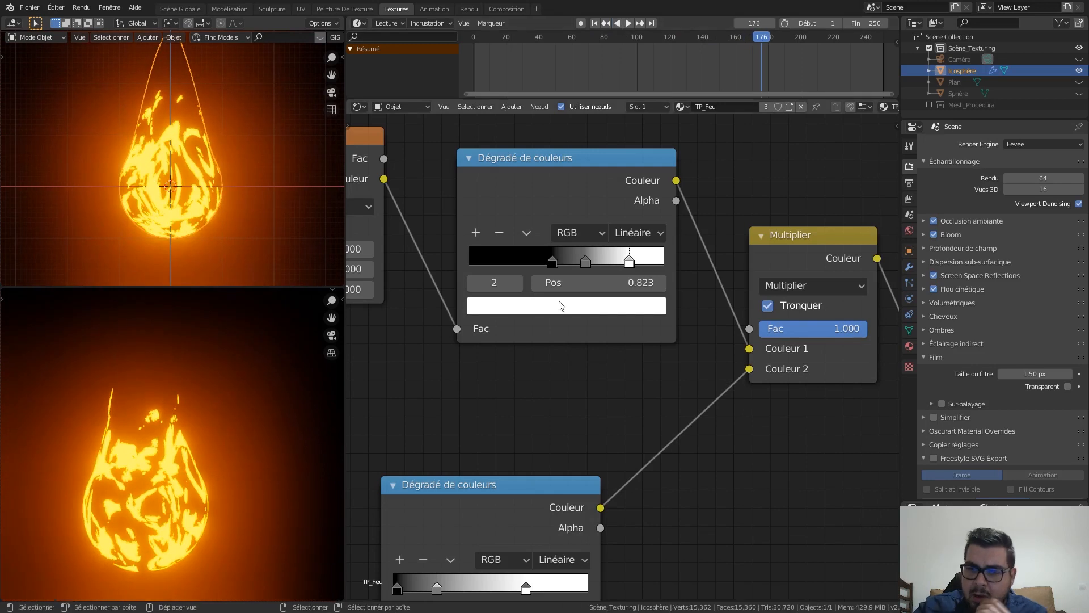
Move the noise ramp's black stop to about 0.382, and play the animation from frame 1 to frame 70
{"action": "left_click", "coordinate": [553, 260]}
{"action": "left_click_drag", "start_coordinate": [553, 261], "coordinate": [544, 264]}
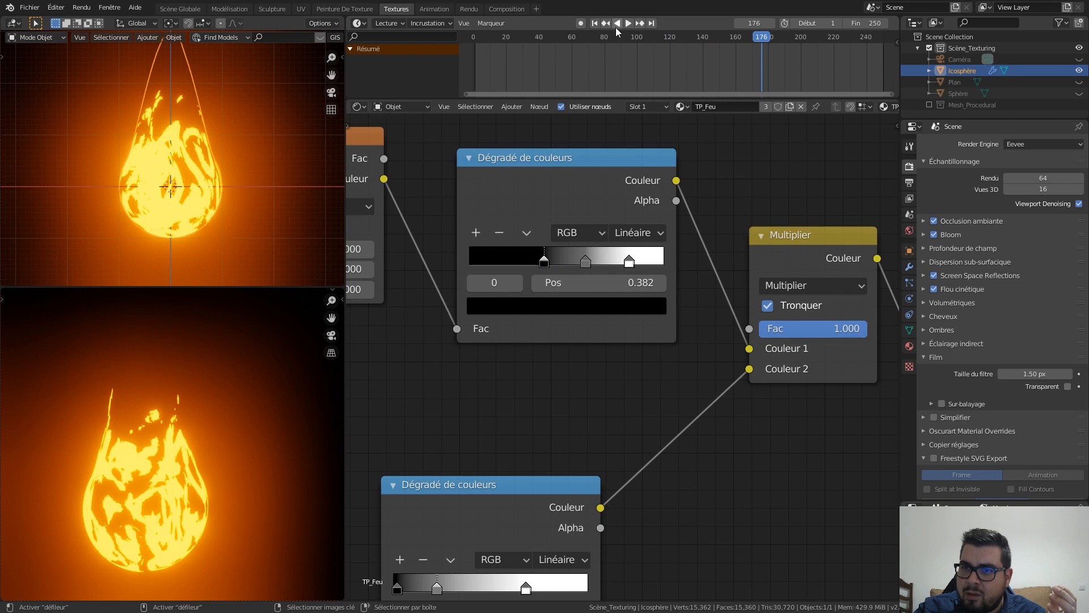
{"action": "left_click", "coordinate": [595, 23]}
{"action": "left_click", "coordinate": [627, 23]}
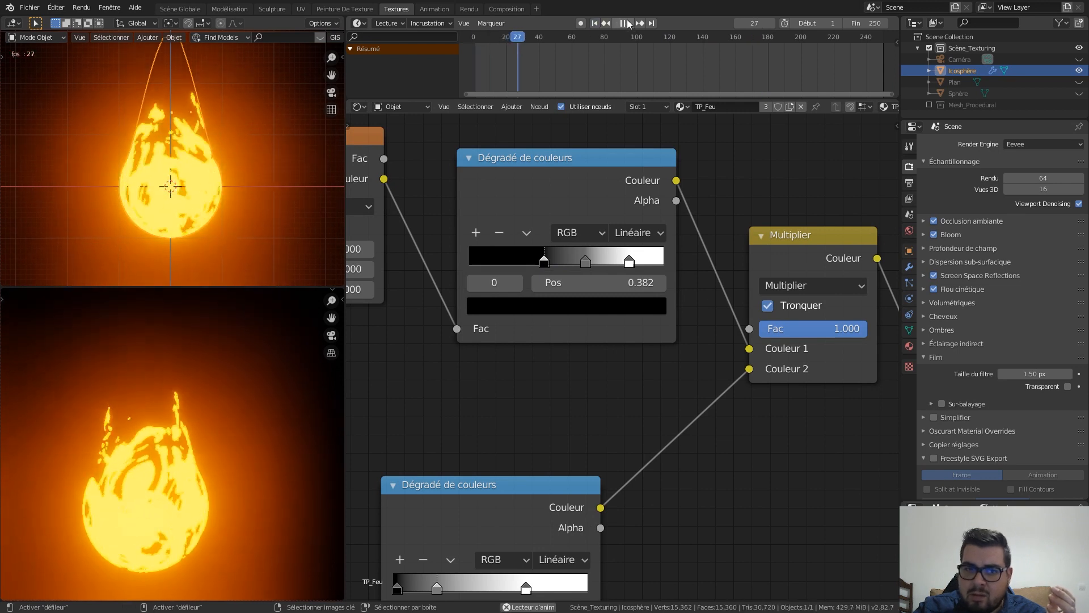
{"action": "left_click", "coordinate": [624, 23]}
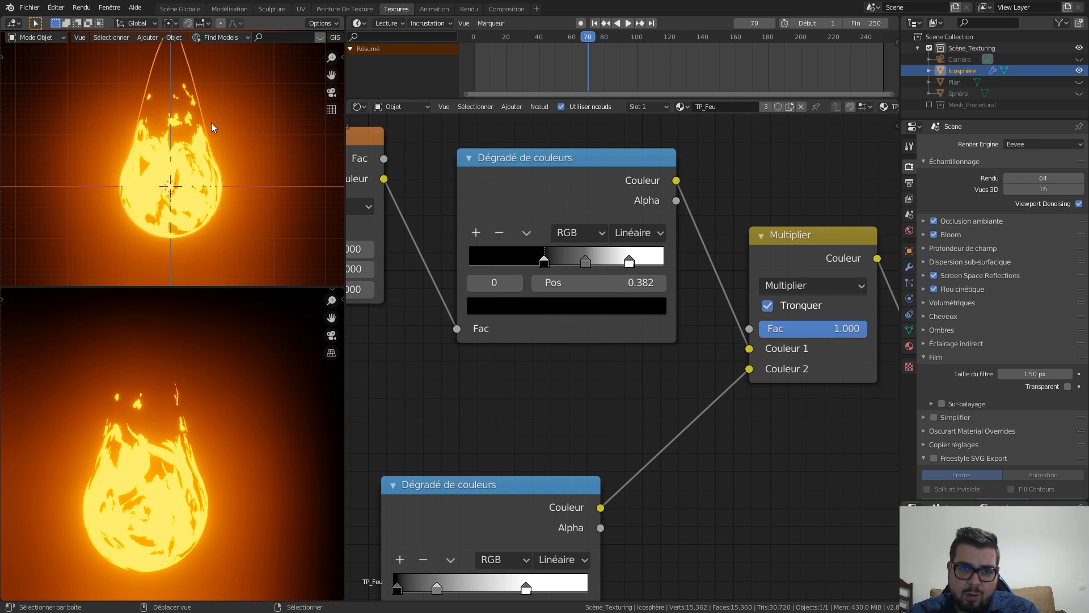
Duplicate the flame icosphere in place and scale the copy down uniformly inside the original
{"action": "key", "text": "shift+d"}
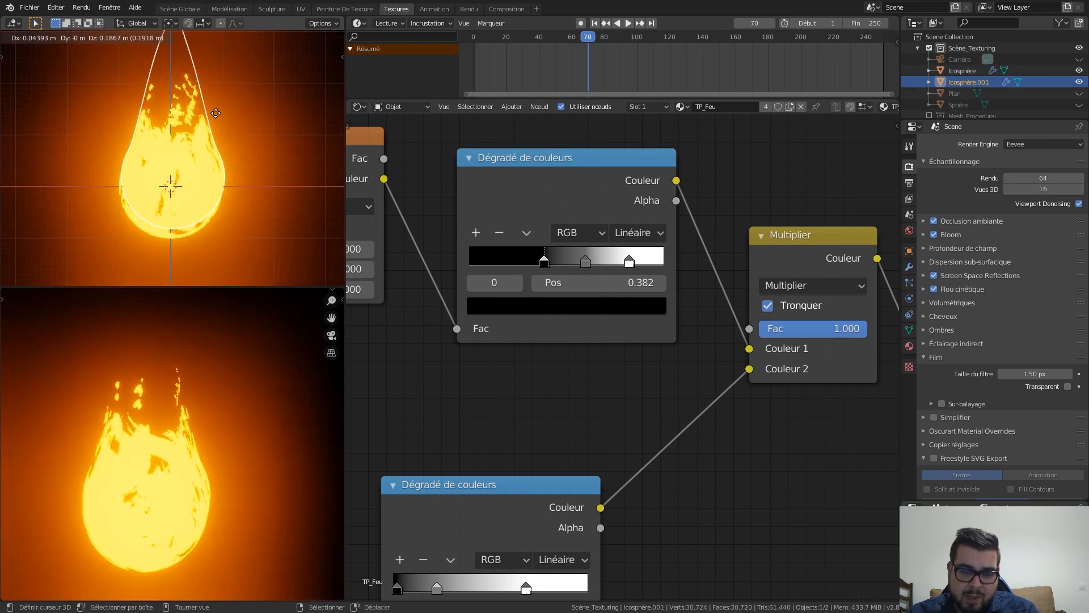
{"action": "key", "text": "Escape"}
{"action": "key", "text": "s"}
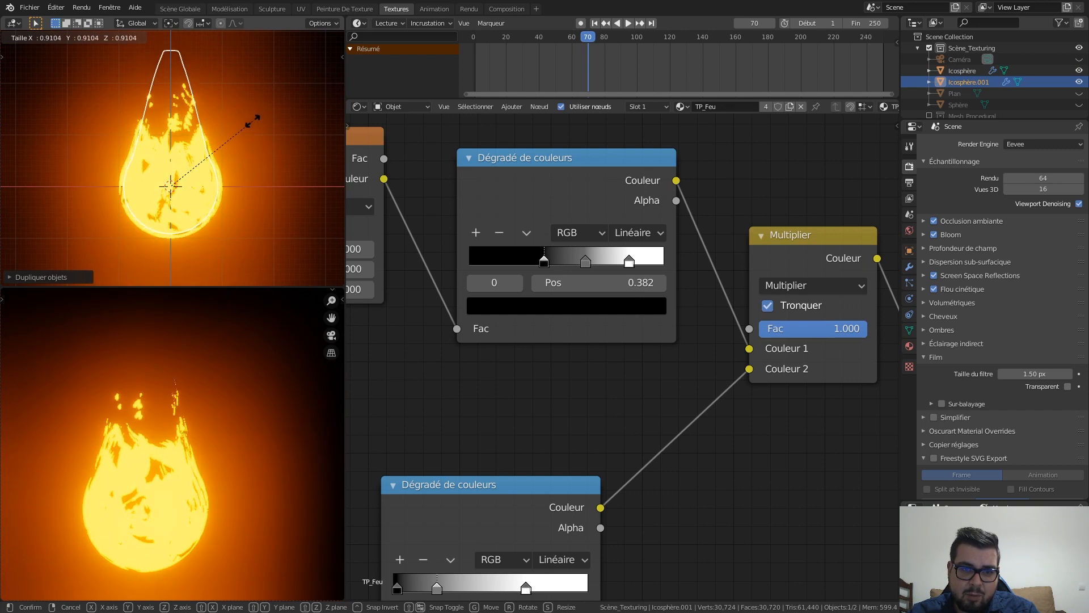
{"action": "left_click", "coordinate": [212, 152]}
Raise the icosphere copy along Z, stretch it by a factor of 2 on Z, and move it up to extend the flame
{"action": "key", "text": "g"}
{"action": "key", "text": "z"}
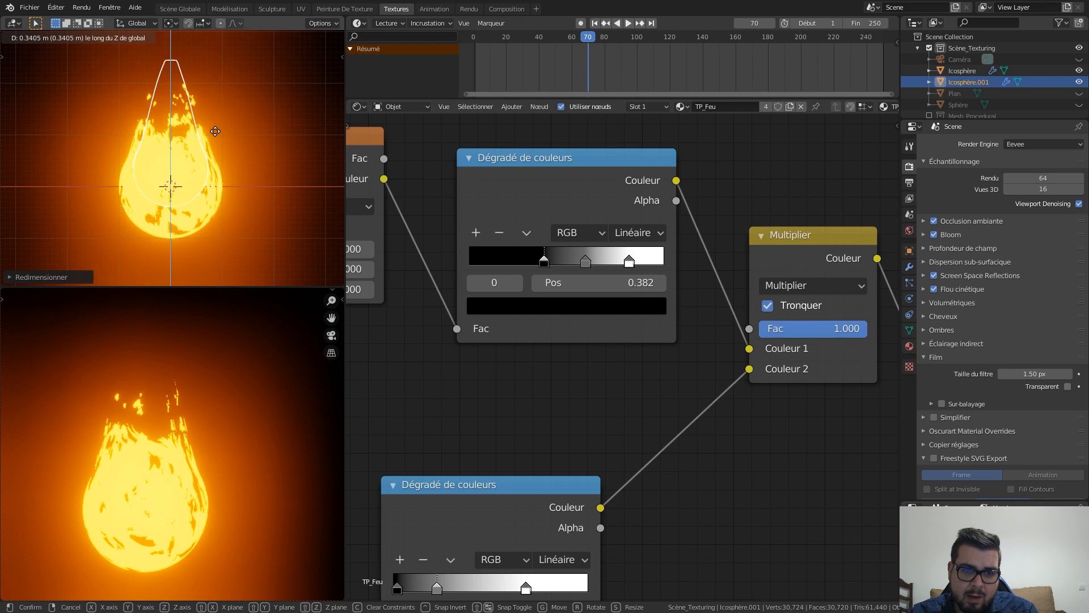
{"action": "left_click", "coordinate": [230, 128]}
{"action": "key", "text": "s"}
{"action": "type", "text": "z"}
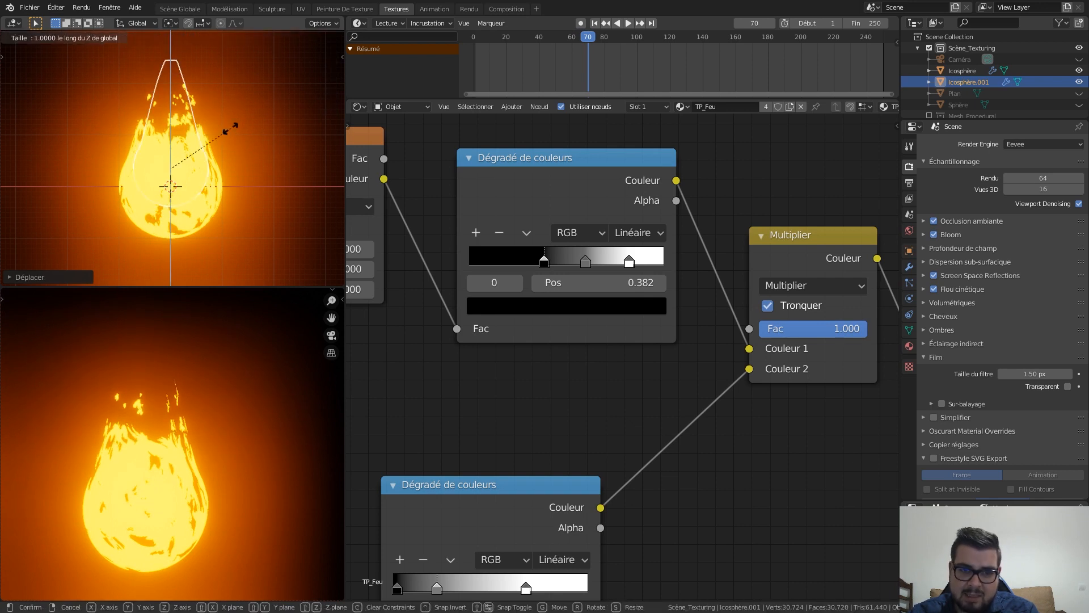
{"action": "type", "text": "2"}
{"action": "key", "text": "Return"}
{"action": "key", "text": "g"}
{"action": "key", "text": "z"}
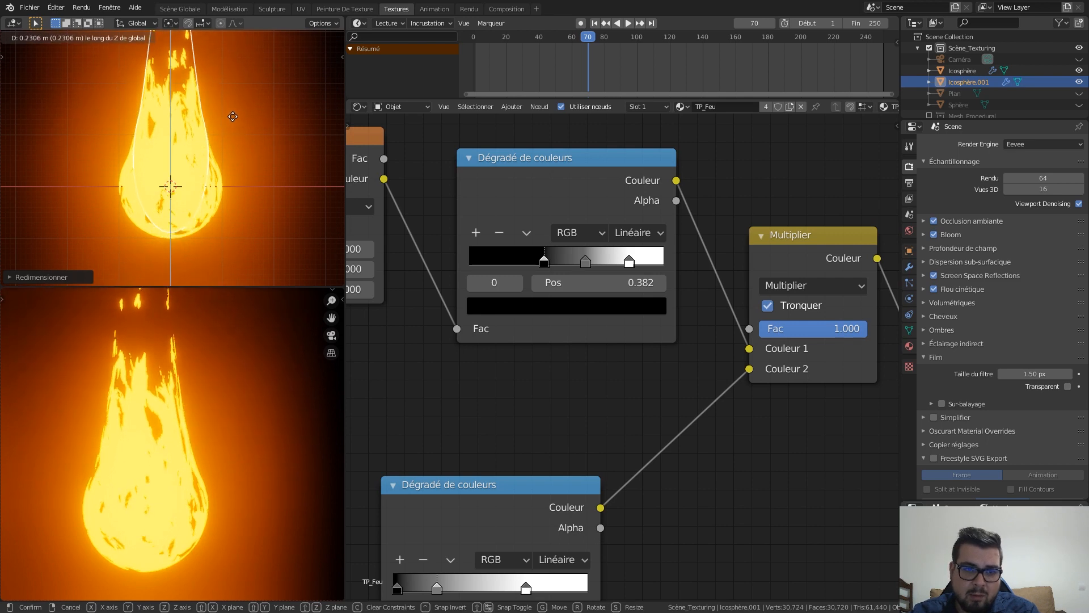
{"action": "left_click", "coordinate": [232, 124]}
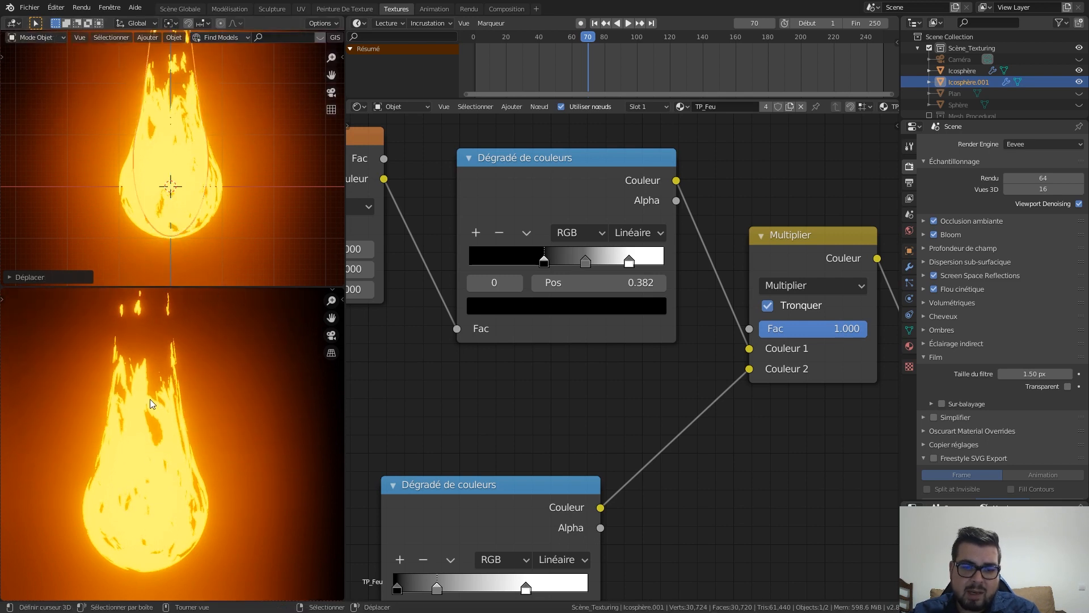
Deselect everything, play the animation up to frame 135, and inspect the combined flame from another angle
{"action": "key", "text": "a"}
{"action": "left_click", "coordinate": [227, 127]}
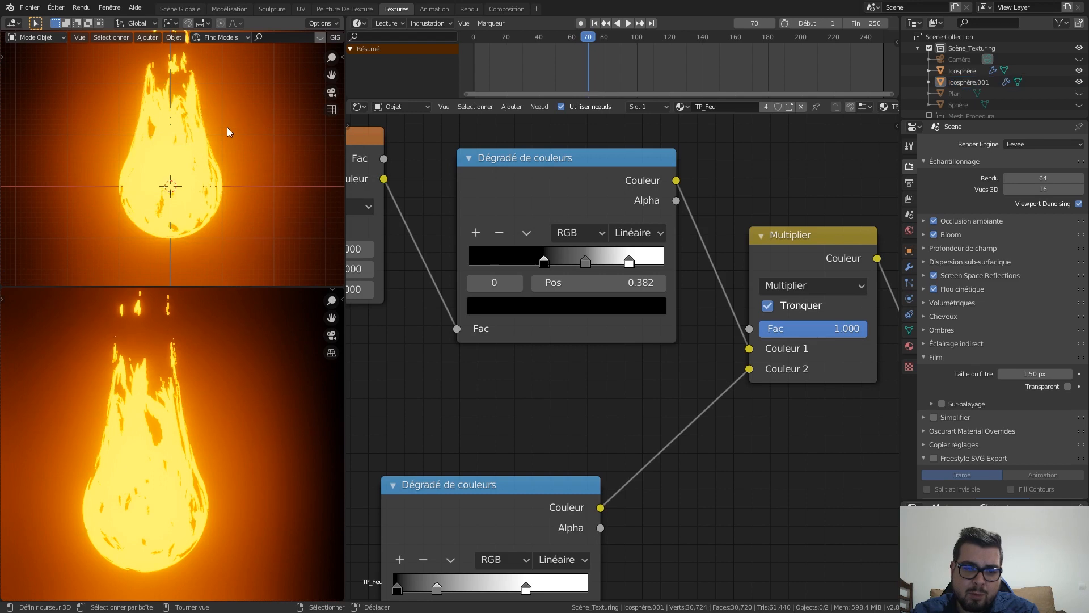
{"action": "scroll", "coordinate": [241, 220], "scroll_direction": "down", "scroll_amount": 2}
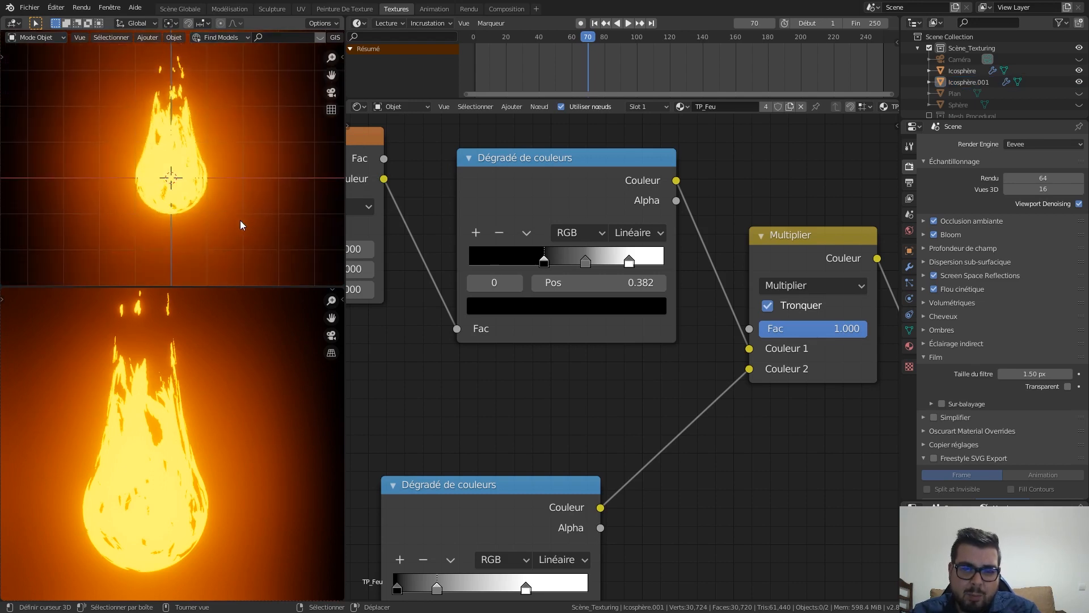
{"action": "left_click", "coordinate": [631, 27]}
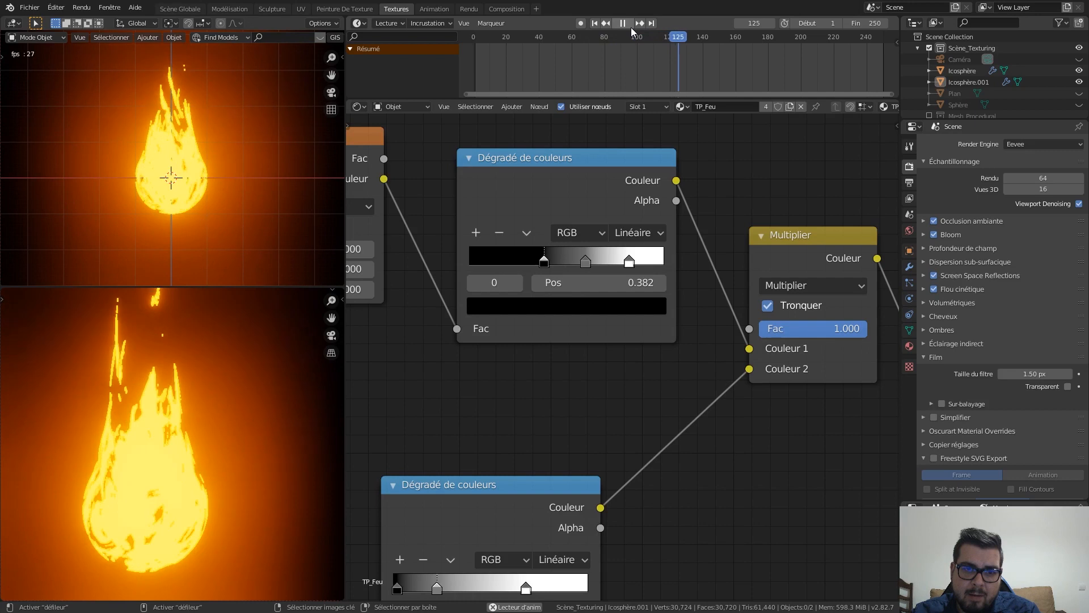
{"action": "left_click", "coordinate": [630, 28]}
{"action": "middle_click_drag", "start_coordinate": [260, 173], "coordinate": [141, 212]}
{"action": "scroll", "coordinate": [137, 176], "scroll_direction": "up", "scroll_amount": 3}
{"action": "scroll", "coordinate": [141, 213], "scroll_direction": "down", "scroll_amount": 4}
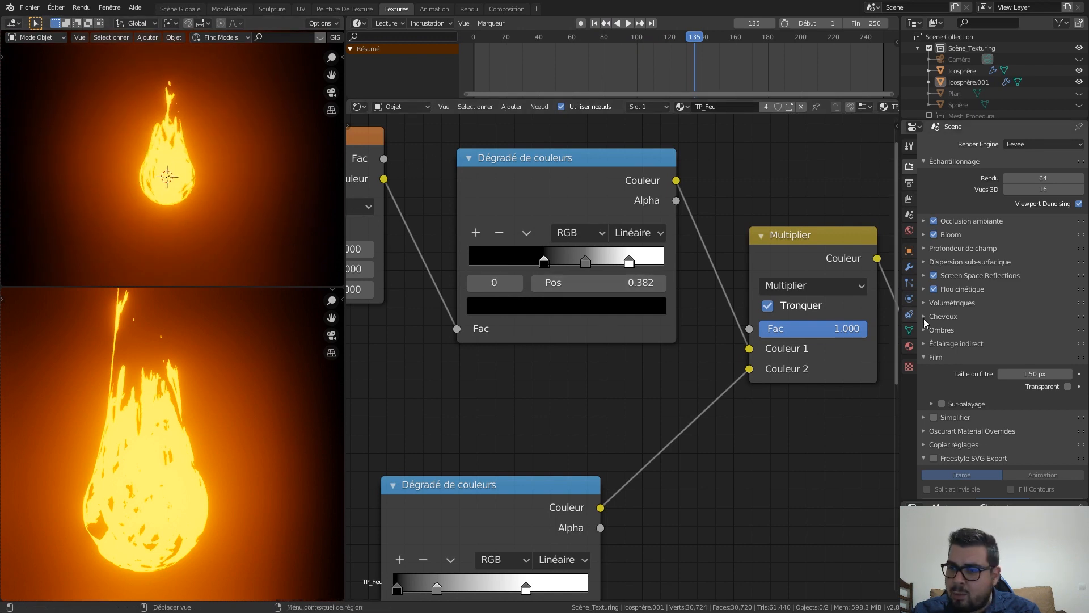
Set the gradient Placage's X position to 0.9 m, and replay the animation from frame 1 to check the flame
{"action": "left_click", "coordinate": [910, 344]}
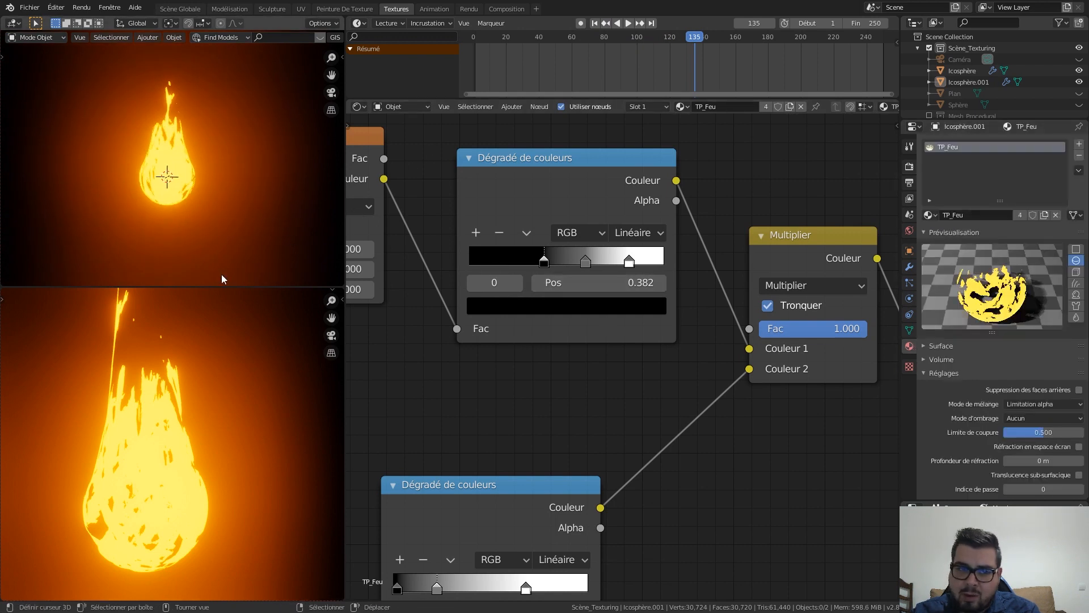
{"action": "mouse_move", "coordinate": [530, 356]}
{"action": "middle_mouse_down"}
{"action": "mouse_move", "coordinate": [564, 345]}
{"action": "mouse_move", "coordinate": [549, 348]}
{"action": "middle_mouse_up"}
{"action": "middle_click_drag", "start_coordinate": [472, 360], "coordinate": [646, 378]}
{"action": "scroll", "coordinate": [646, 369], "scroll_direction": "down", "scroll_amount": 3}
{"action": "middle_click_drag", "start_coordinate": [763, 389], "coordinate": [701, 382]}
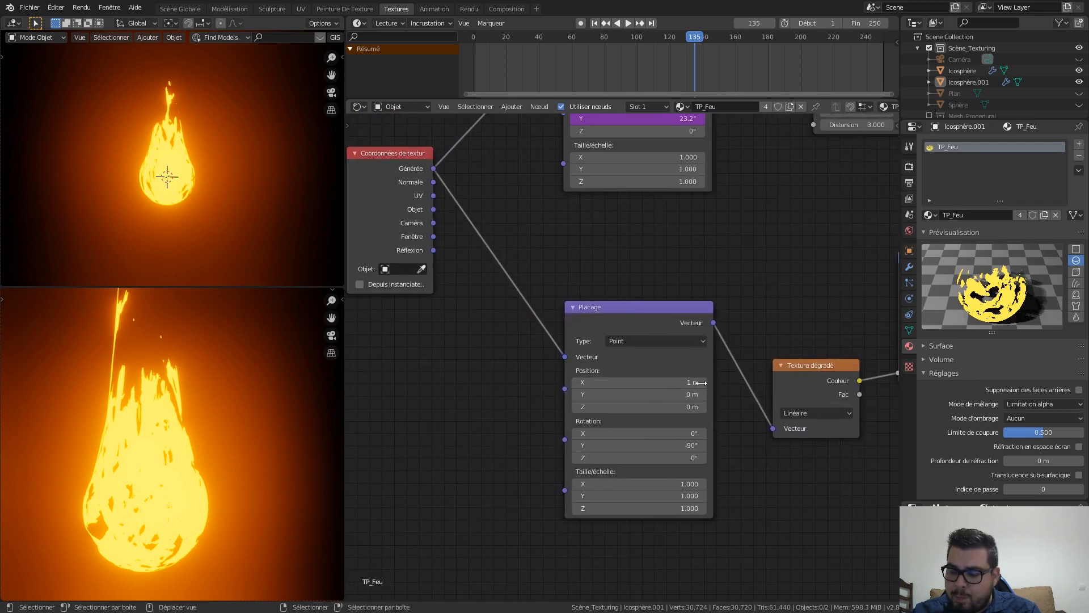
{"action": "left_click", "coordinate": [577, 383]}
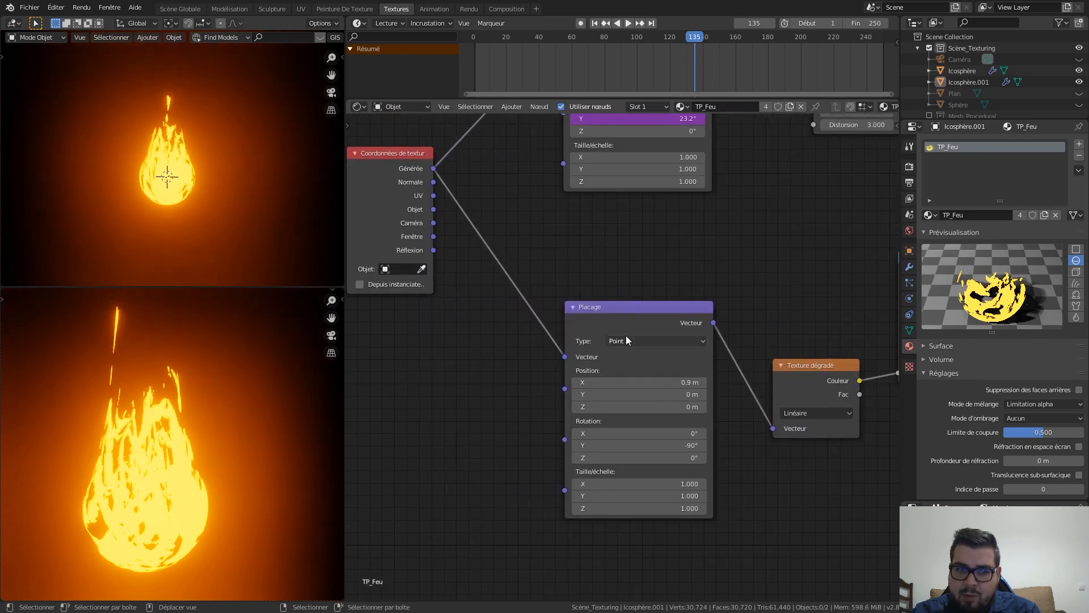
{"action": "left_click", "coordinate": [595, 23]}
{"action": "left_click", "coordinate": [626, 23]}
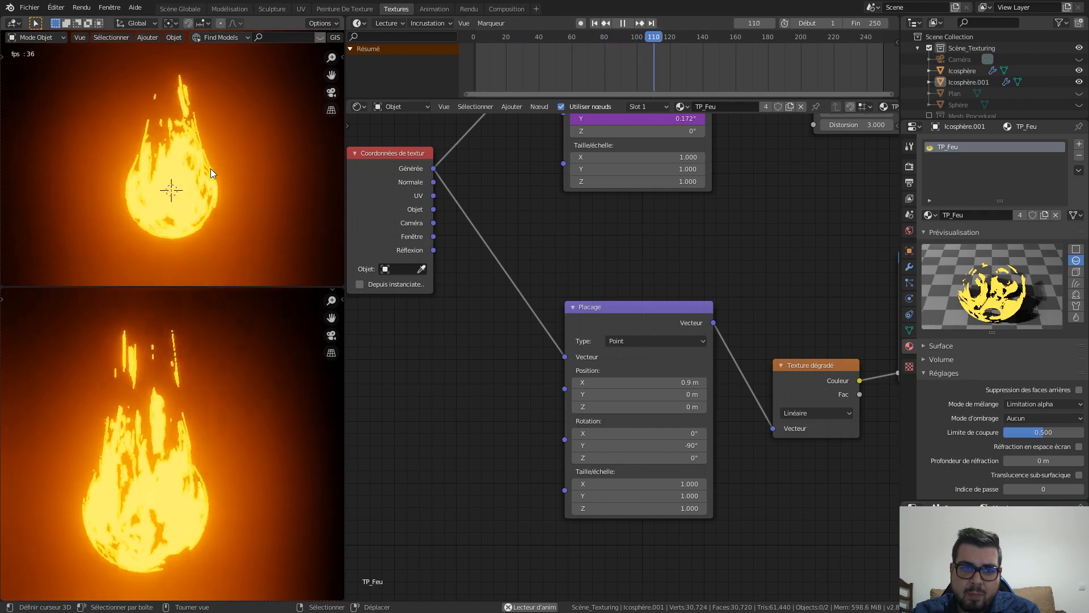
{"action": "left_click", "coordinate": [622, 22]}
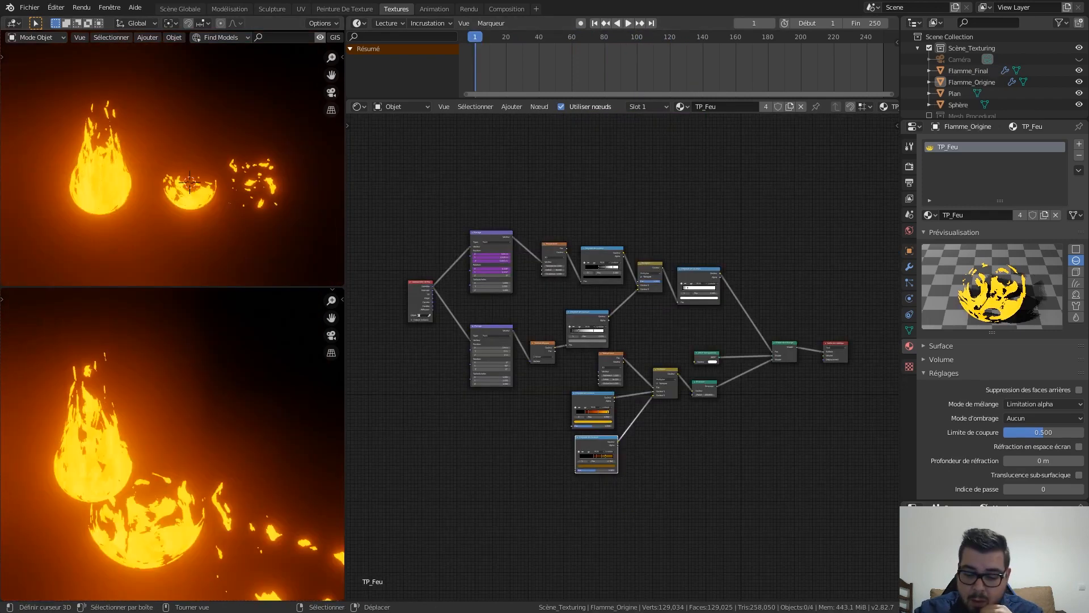